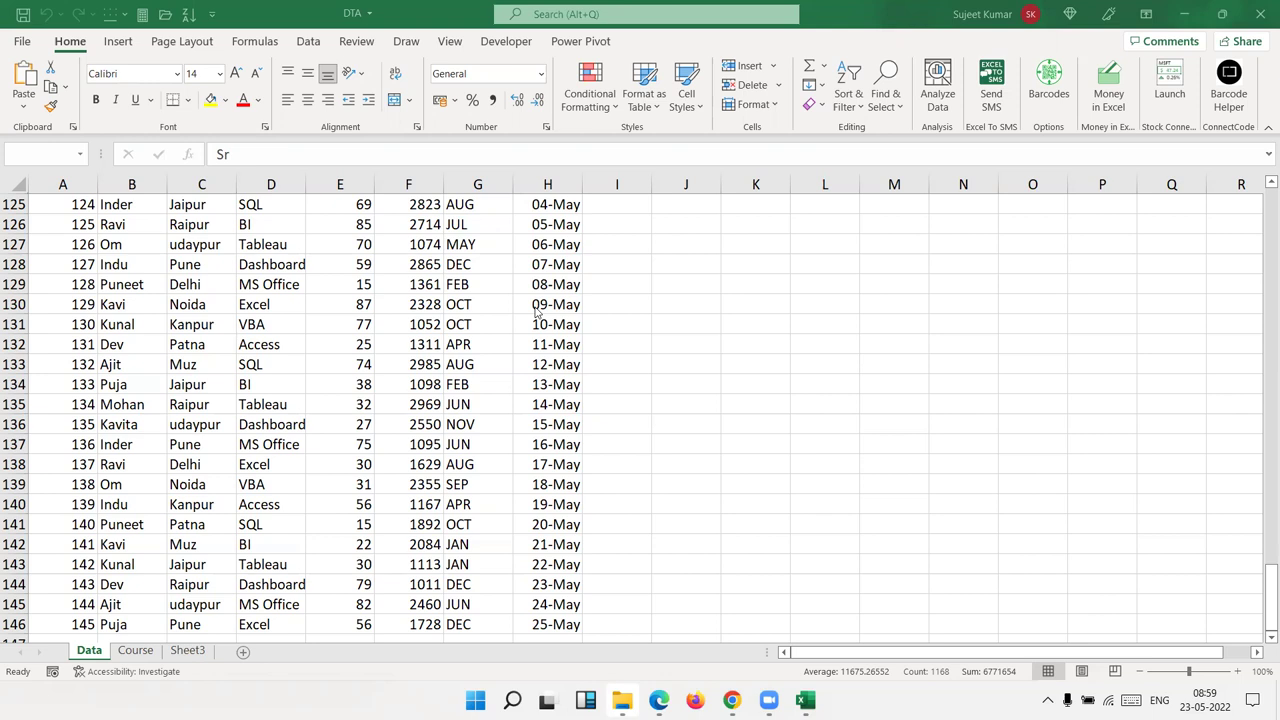
Step: Select the Data sheet range A1:H146, headers included
key(ctrl+a)
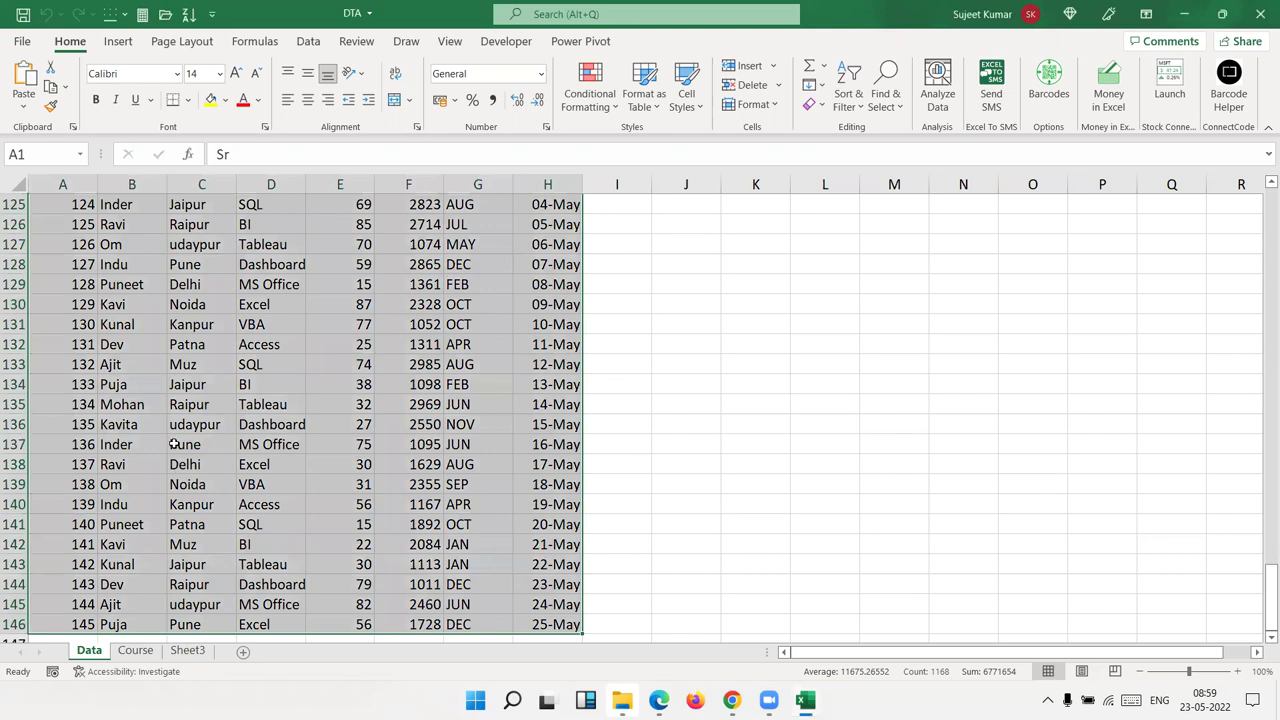
key(ctrl+Home)
key(Right)
key(Right)
key(Right)
key(Right)
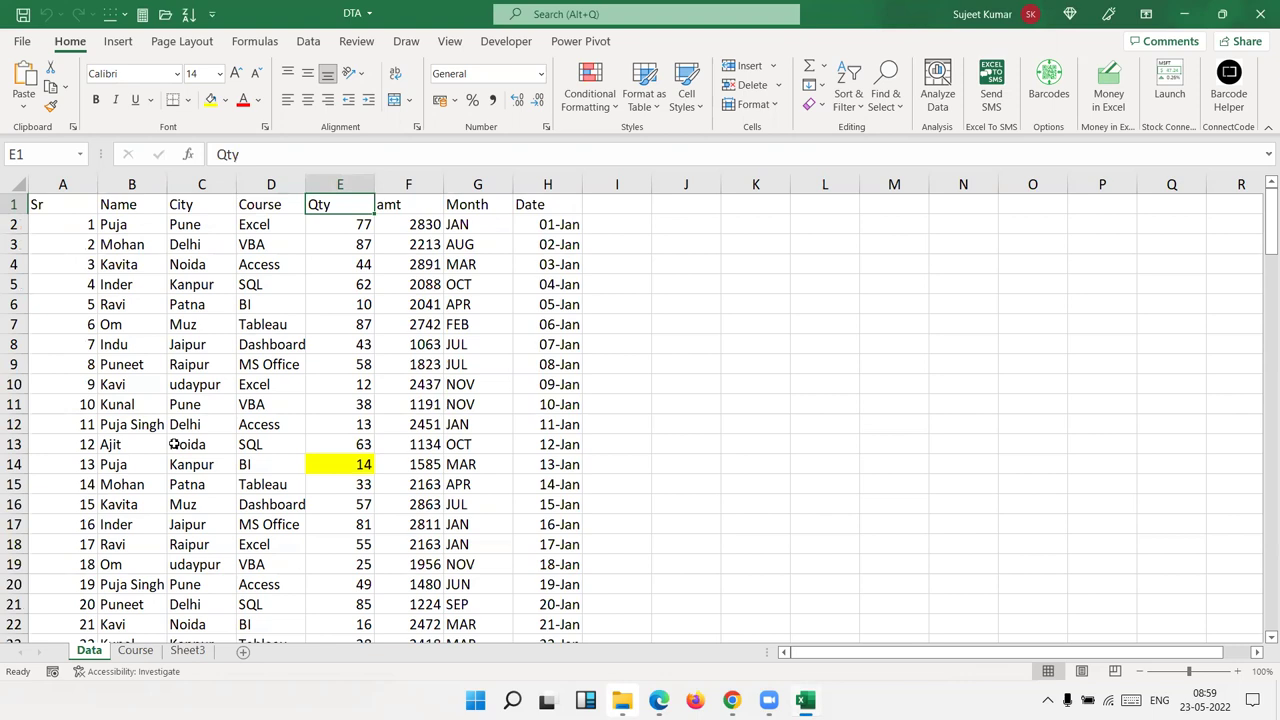
key(Right)
key(Right)
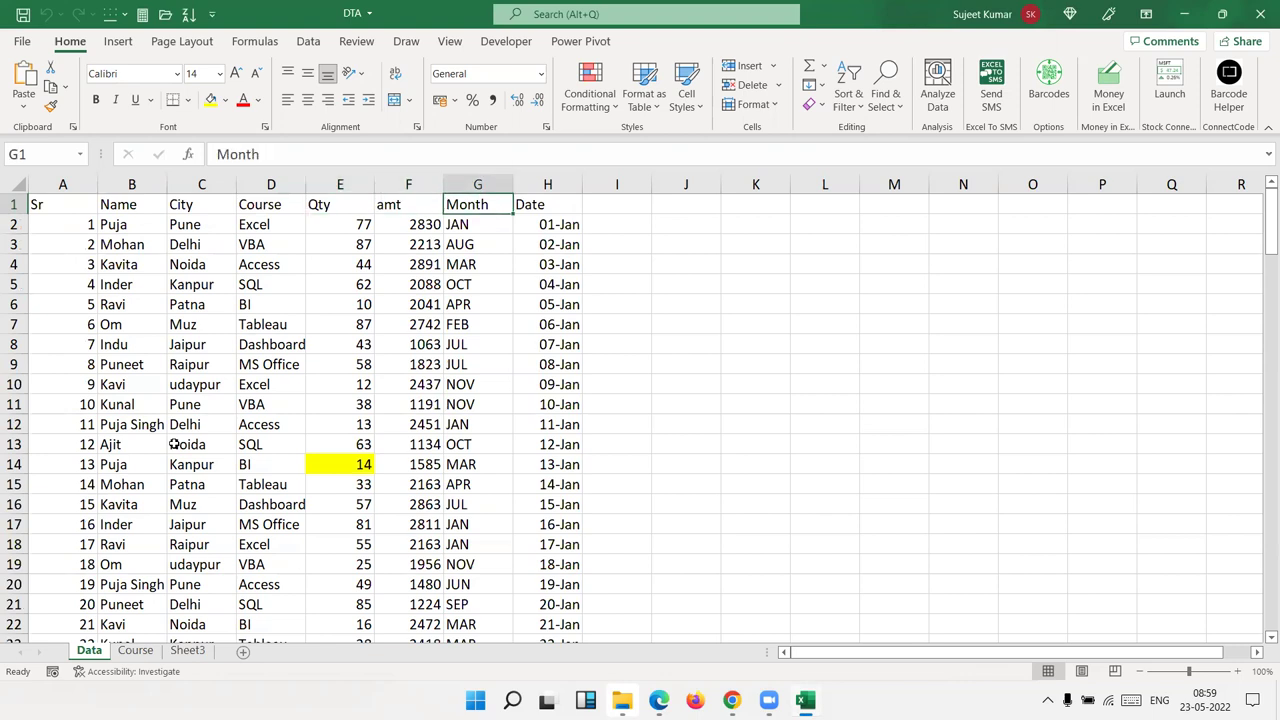
key(Right)
key(ctrl+shift+Left)
key(ctrl+shift+Down)
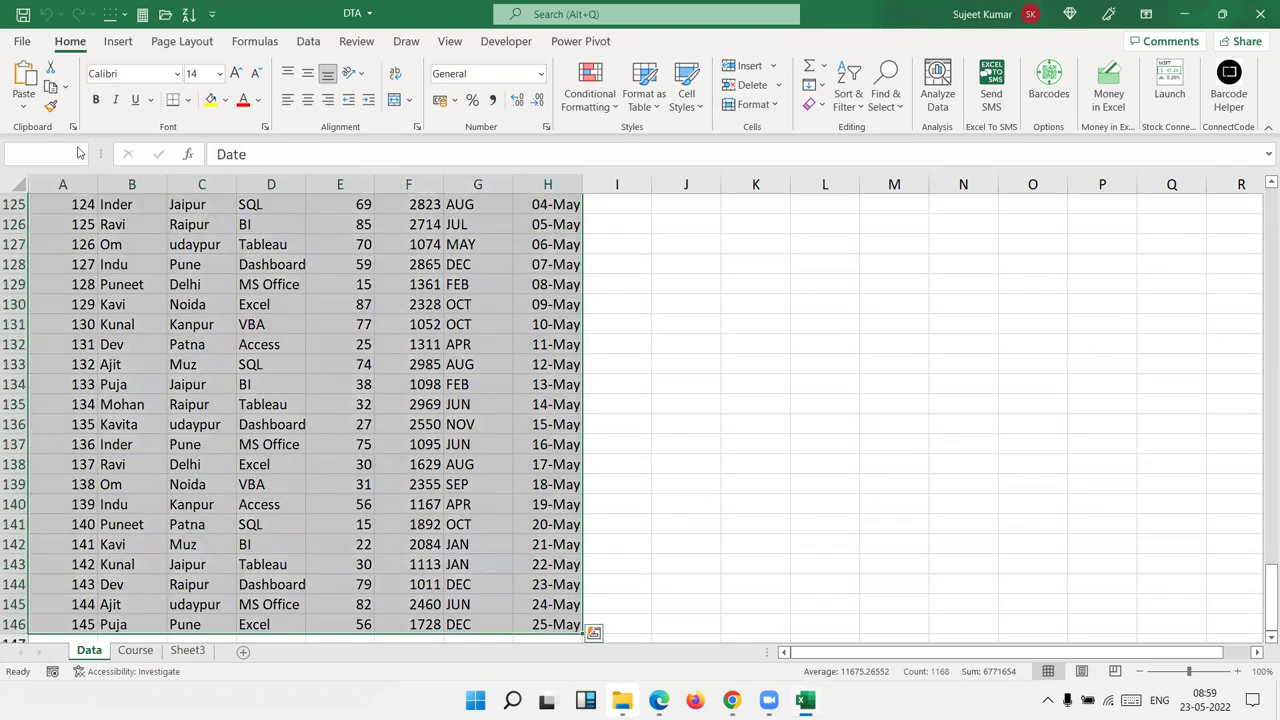
Step: Insert a PivotTable from that range on a new worksheet
click(118, 41)
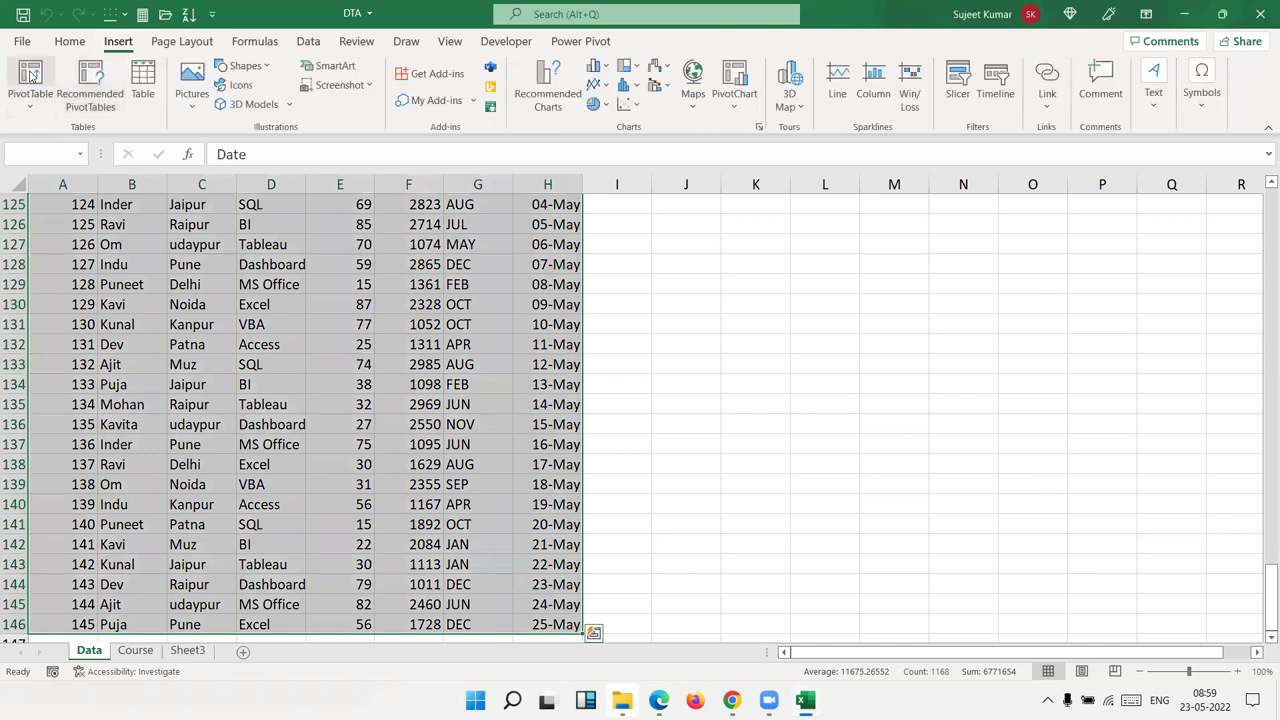
click(30, 75)
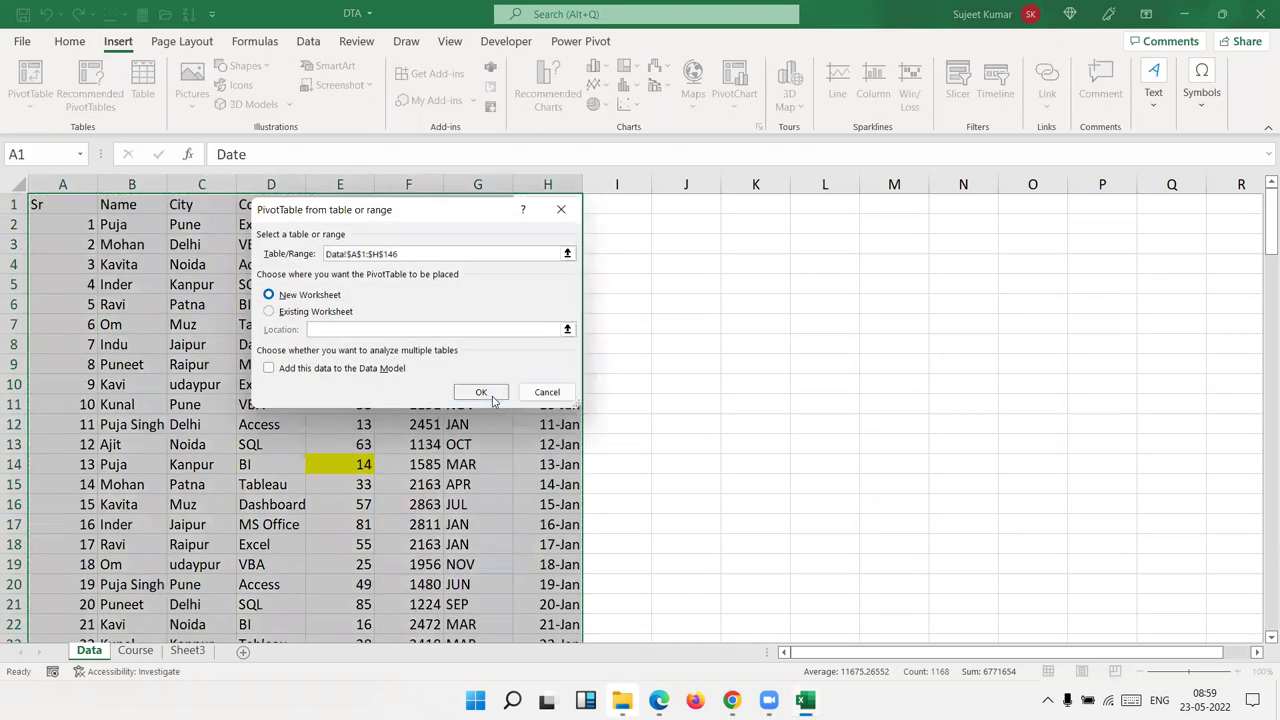
click(484, 393)
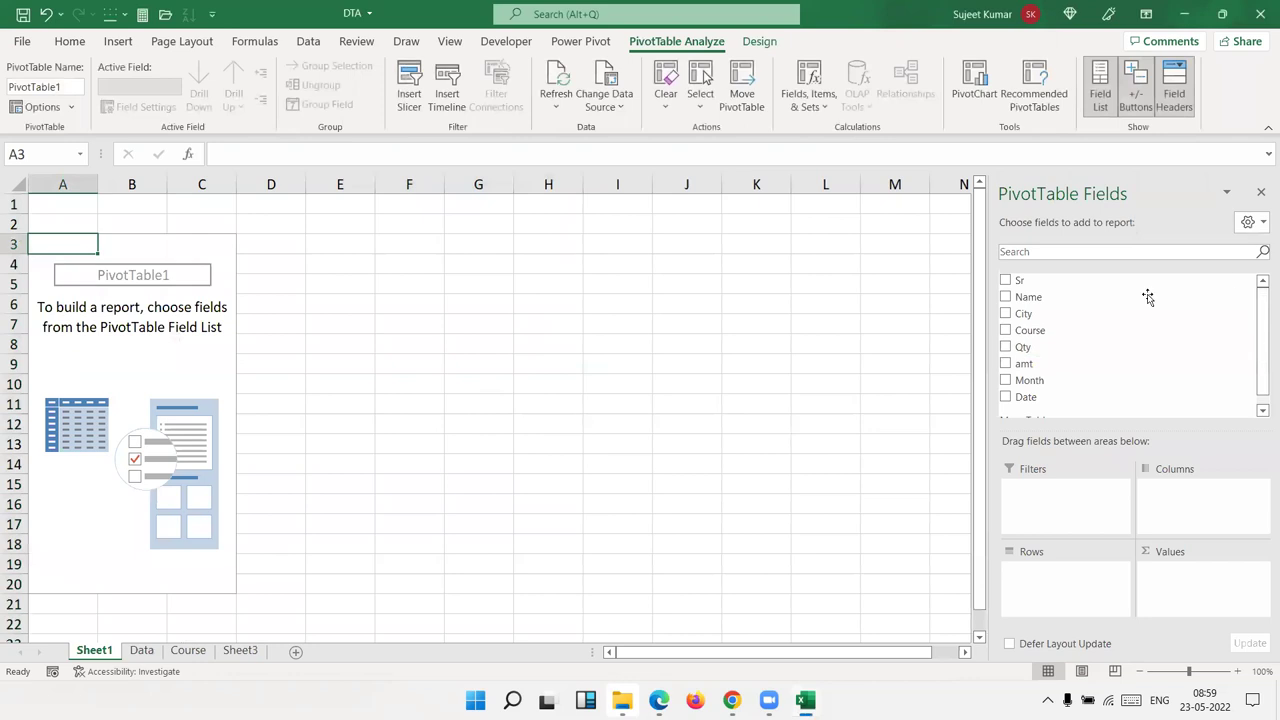
mouse_move(1111, 300)
mouse_down()
mouse_move(1117, 503)
mouse_move(1057, 575)
mouse_up()
drag(1040, 362, 1181, 589)
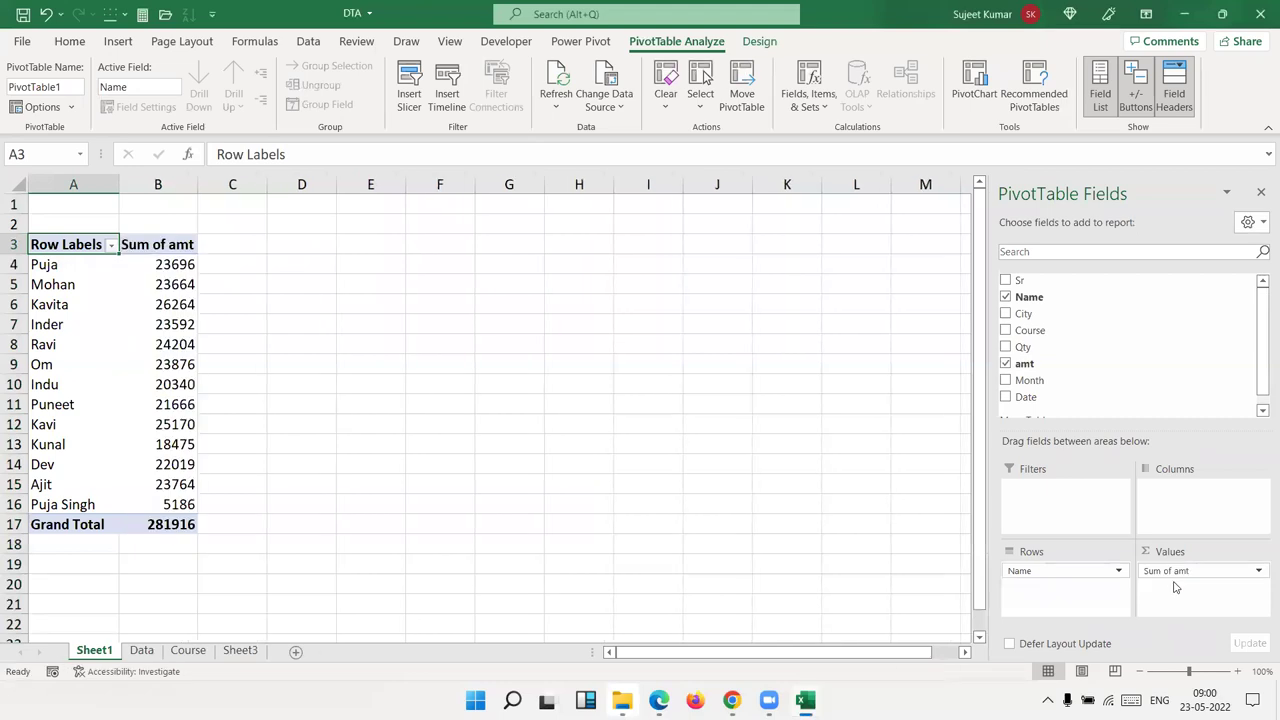
drag(130, 504, 55, 270)
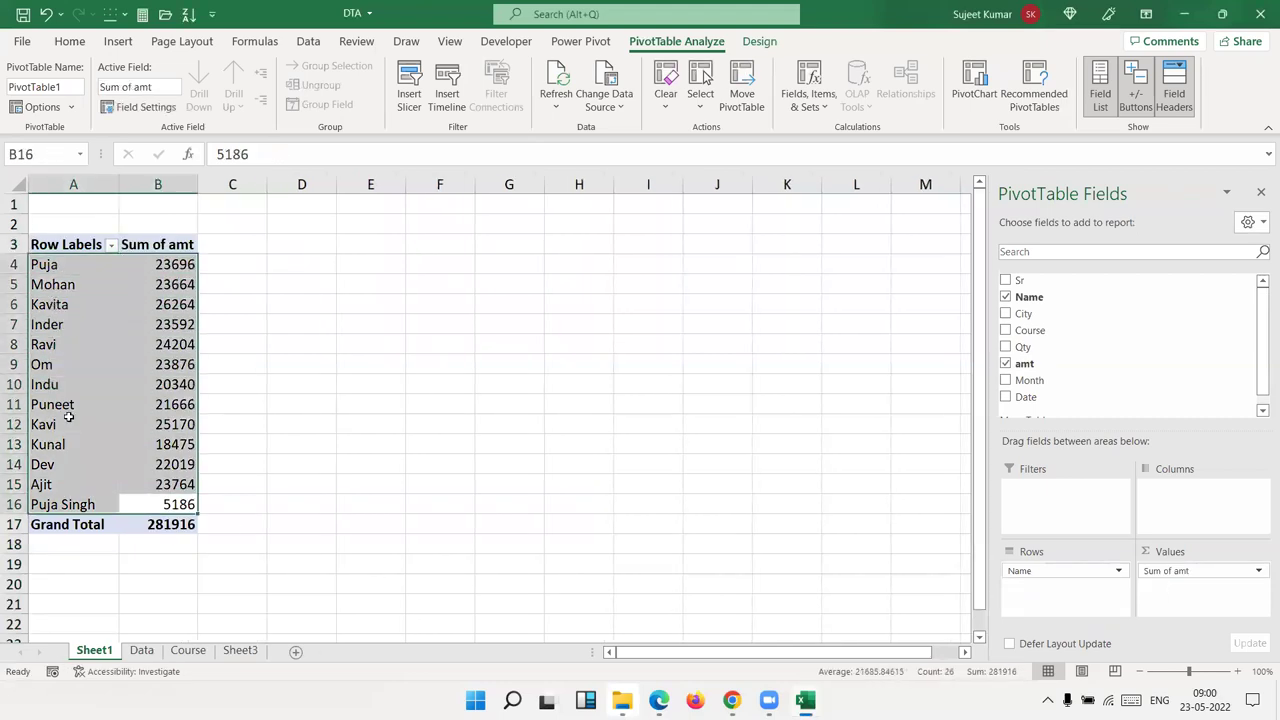
mouse_move(50, 268)
mouse_down()
mouse_move(170, 505)
mouse_move(170, 268)
mouse_up()
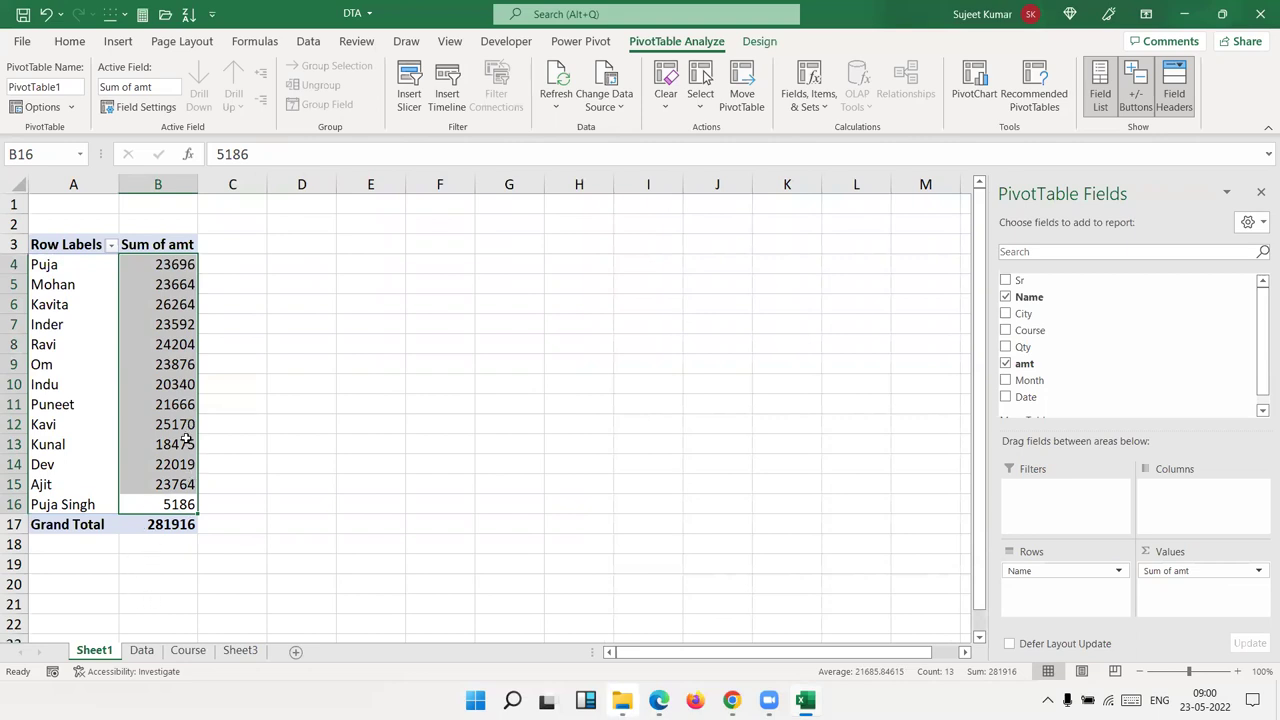
drag(172, 486, 163, 284)
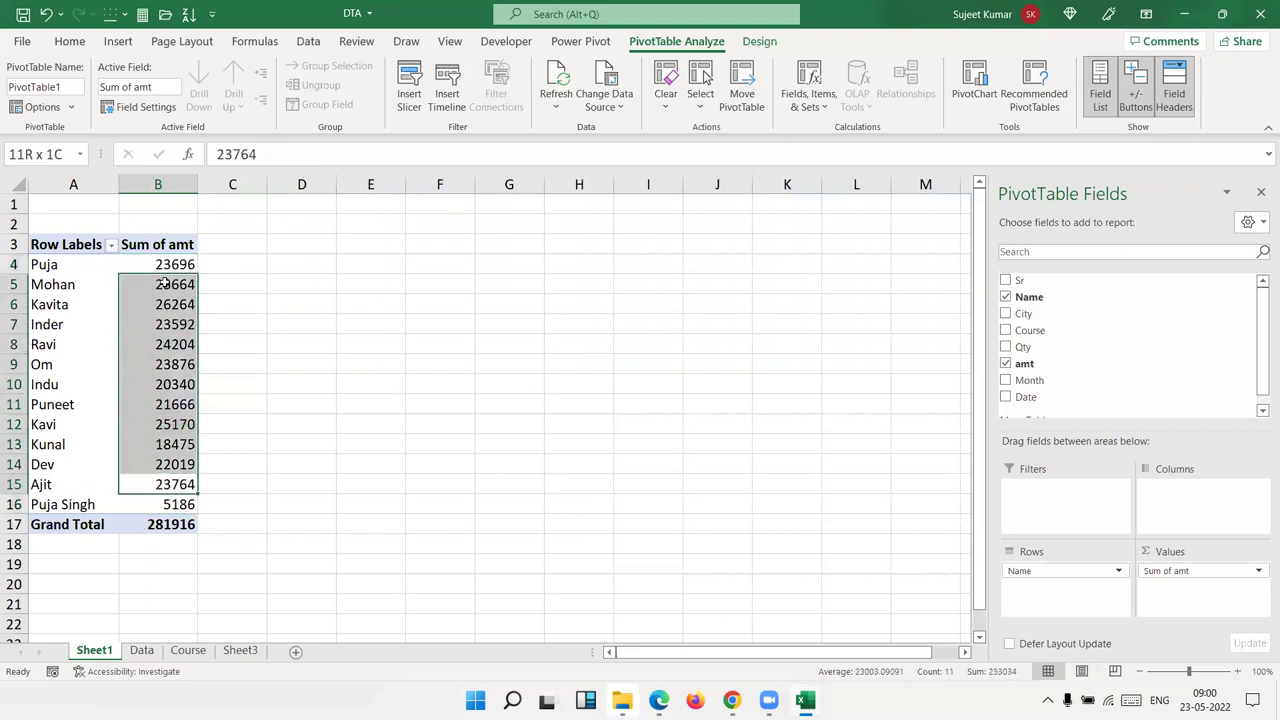
click(1005, 364)
drag(1040, 572, 1205, 395)
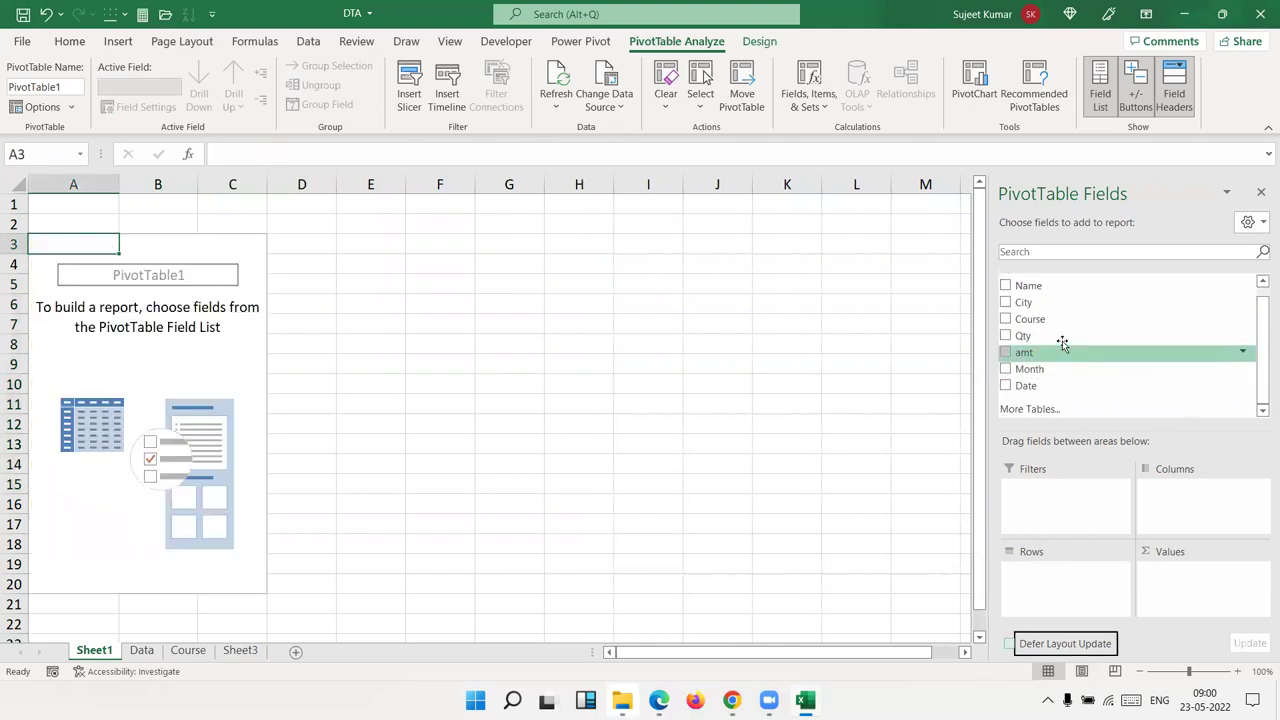
Step: Put Course in rows and show Sum of Qty as % of Grand Total, then add Qty again as a plain total
drag(1030, 319, 1075, 588)
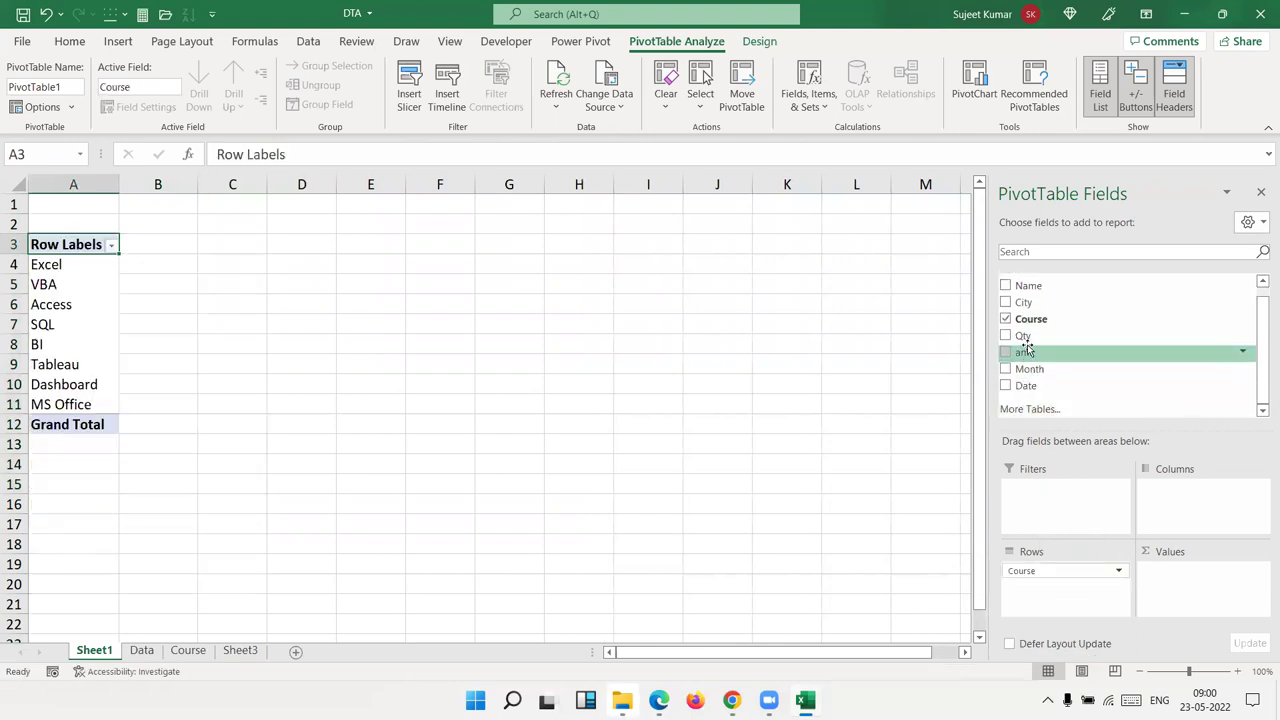
drag(1025, 345, 1200, 592)
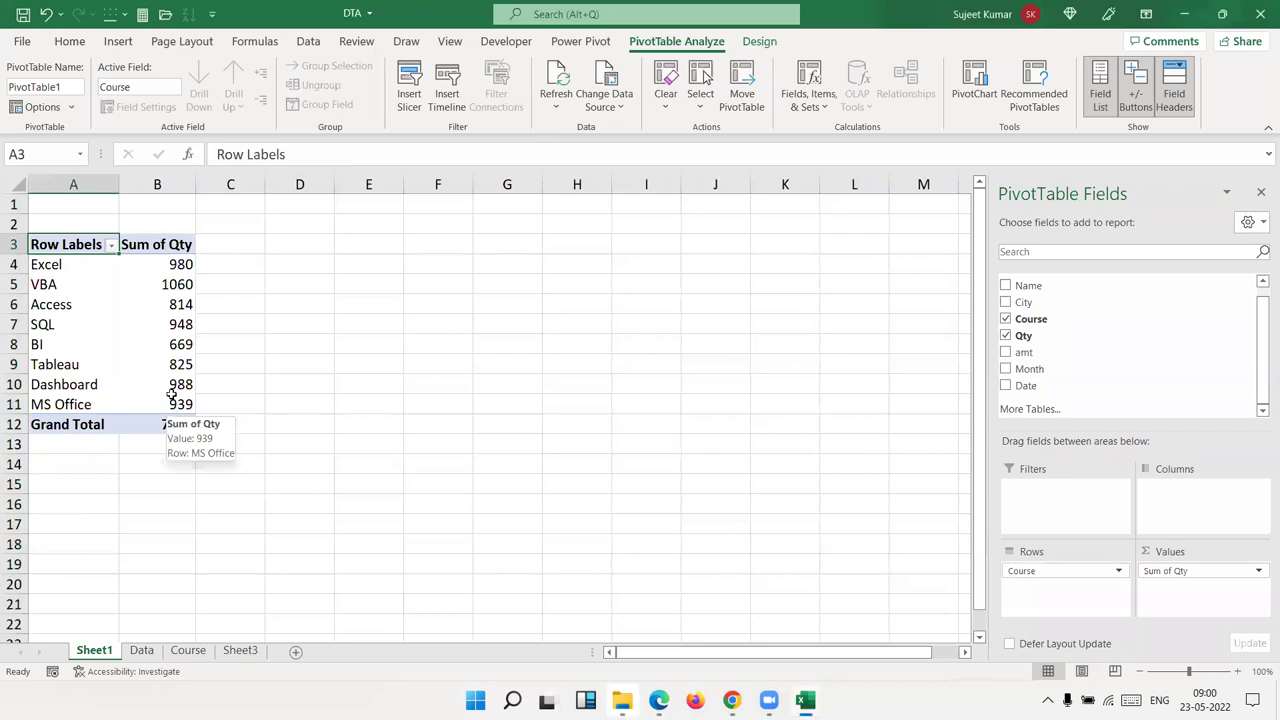
click(1219, 573)
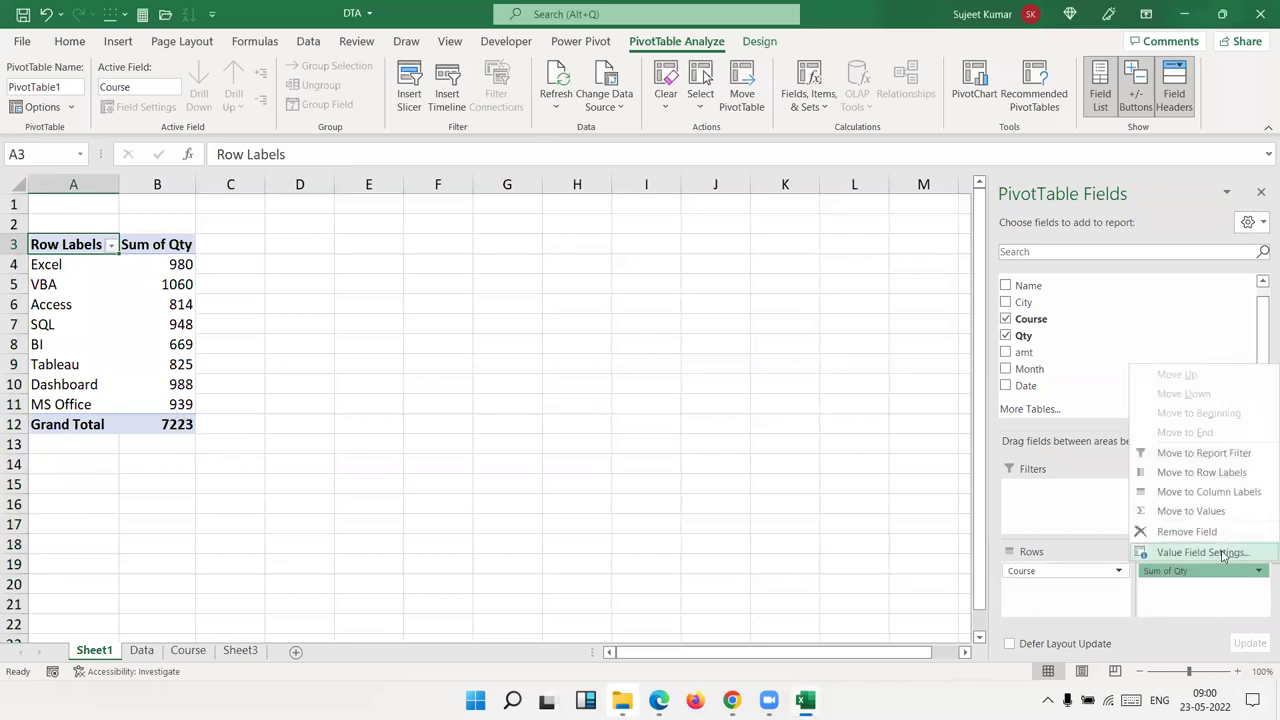
click(1200, 552)
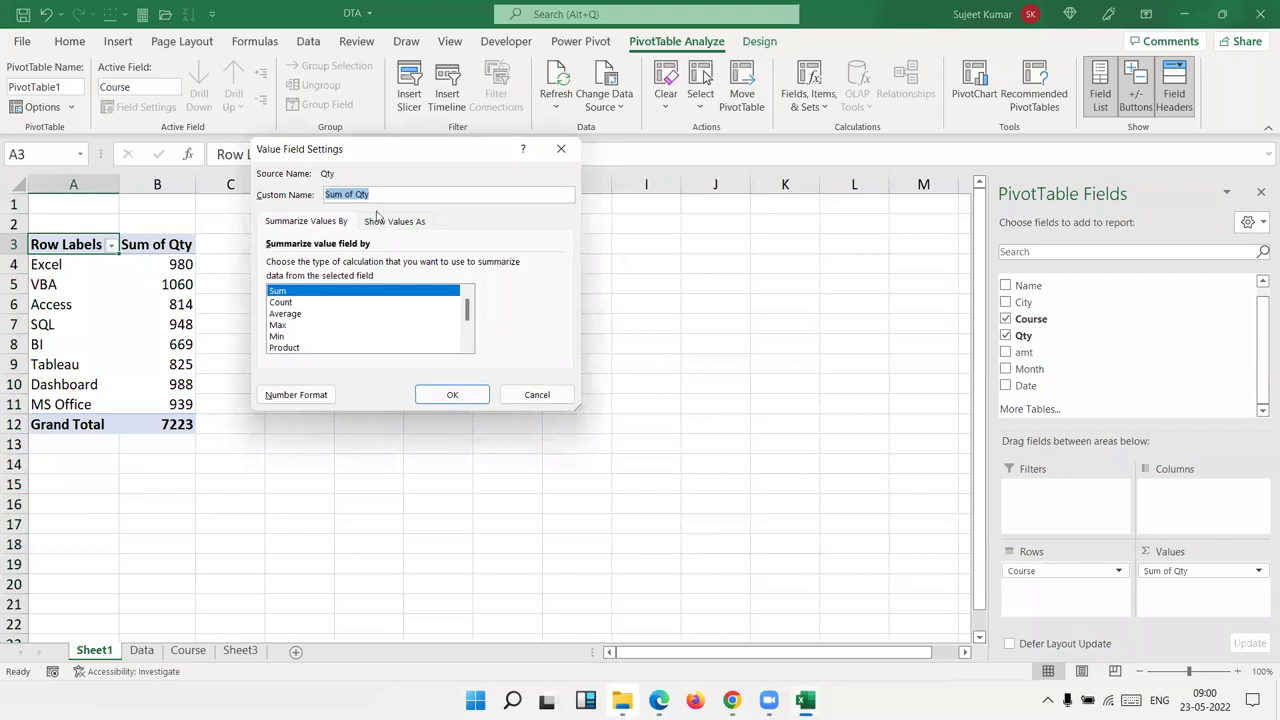
click(381, 223)
click(310, 266)
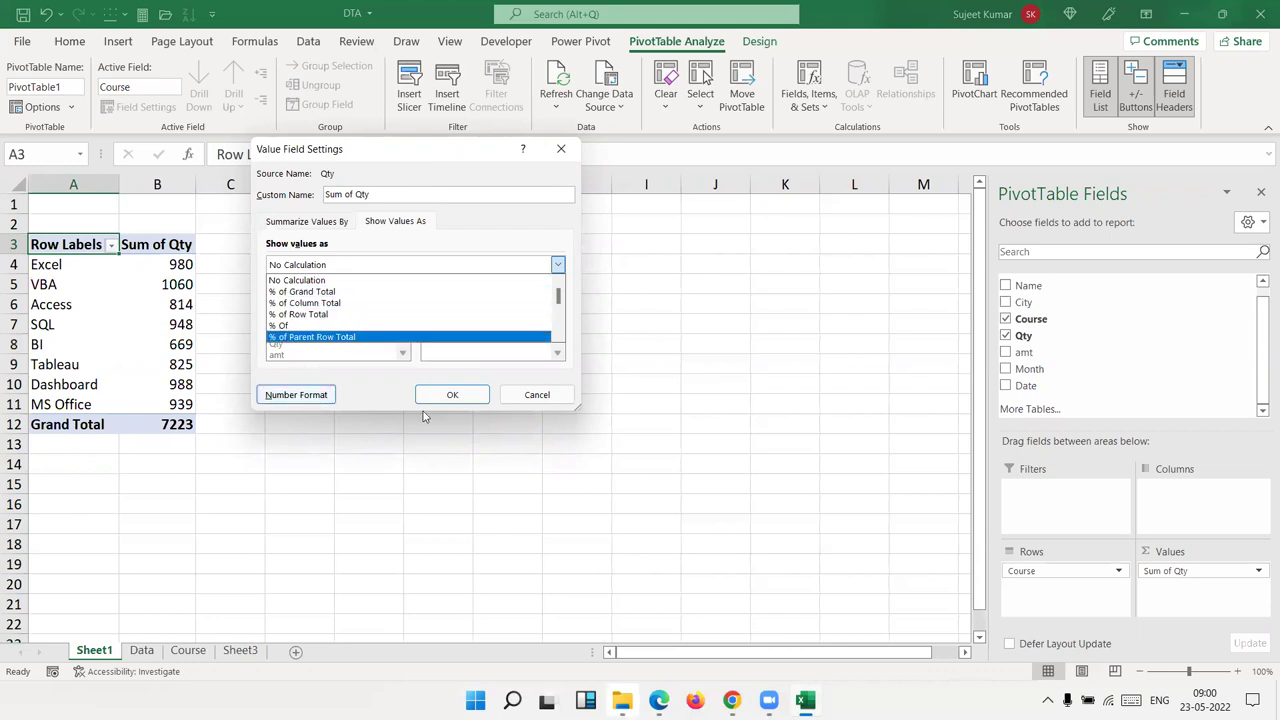
click(390, 302)
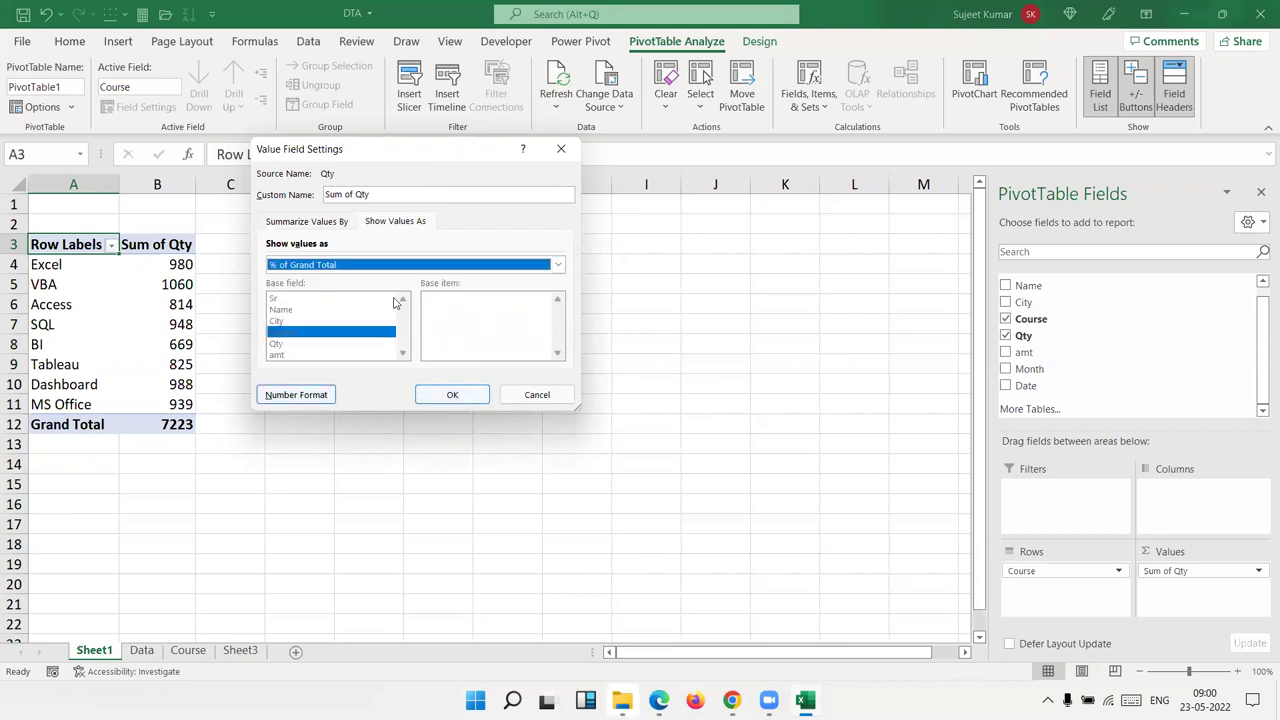
click(450, 394)
drag(1040, 336, 1177, 573)
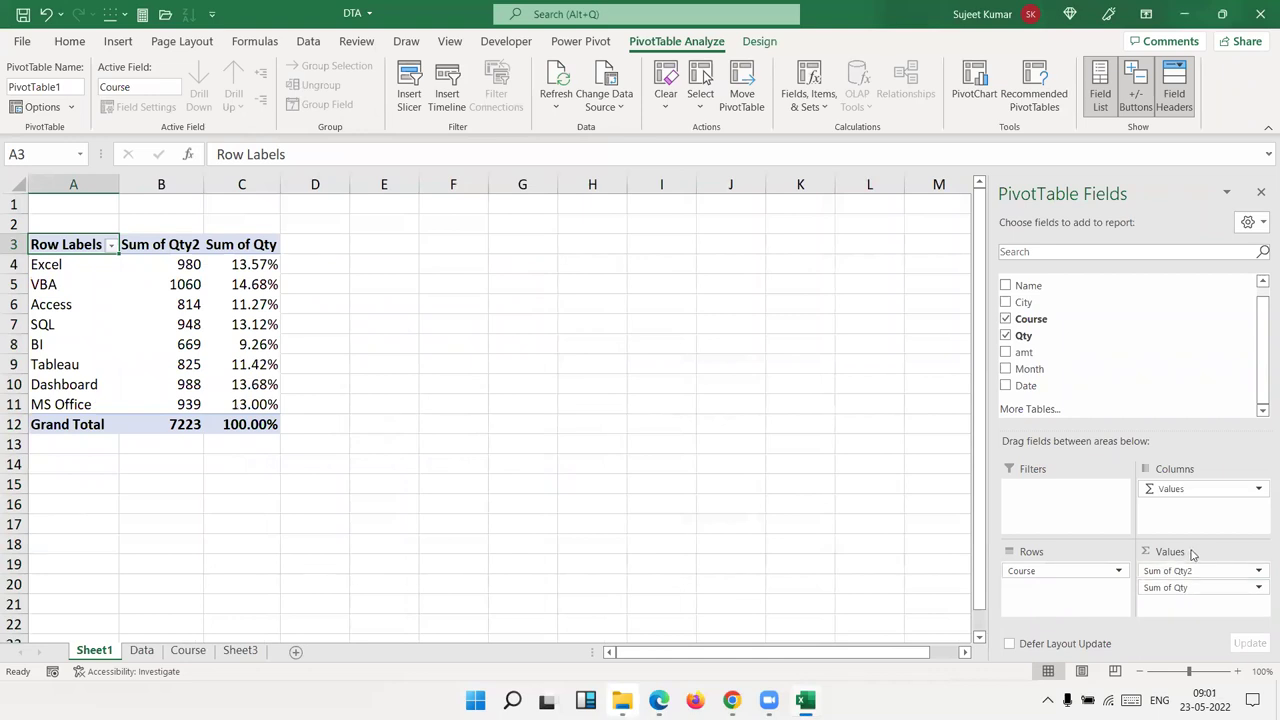
Step: Check the Excel row's Sum of Qty2 value and VBA's percentage share
click(80, 265)
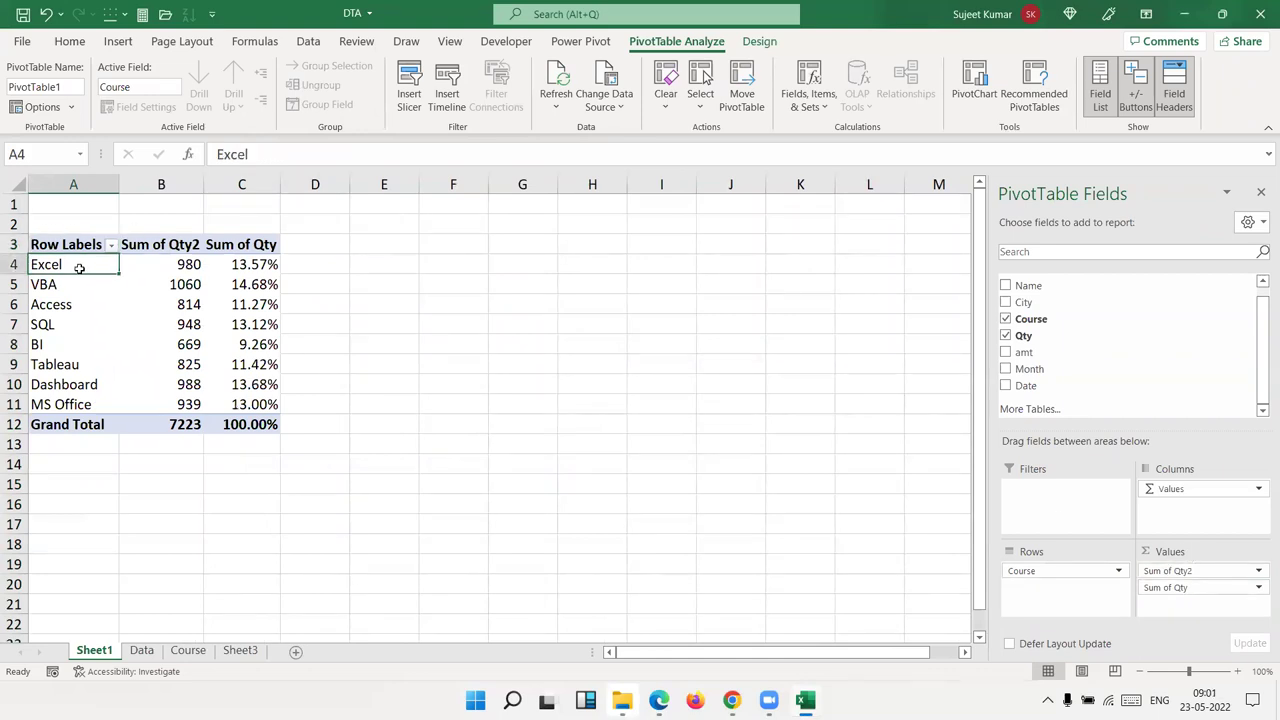
click(178, 270)
click(244, 282)
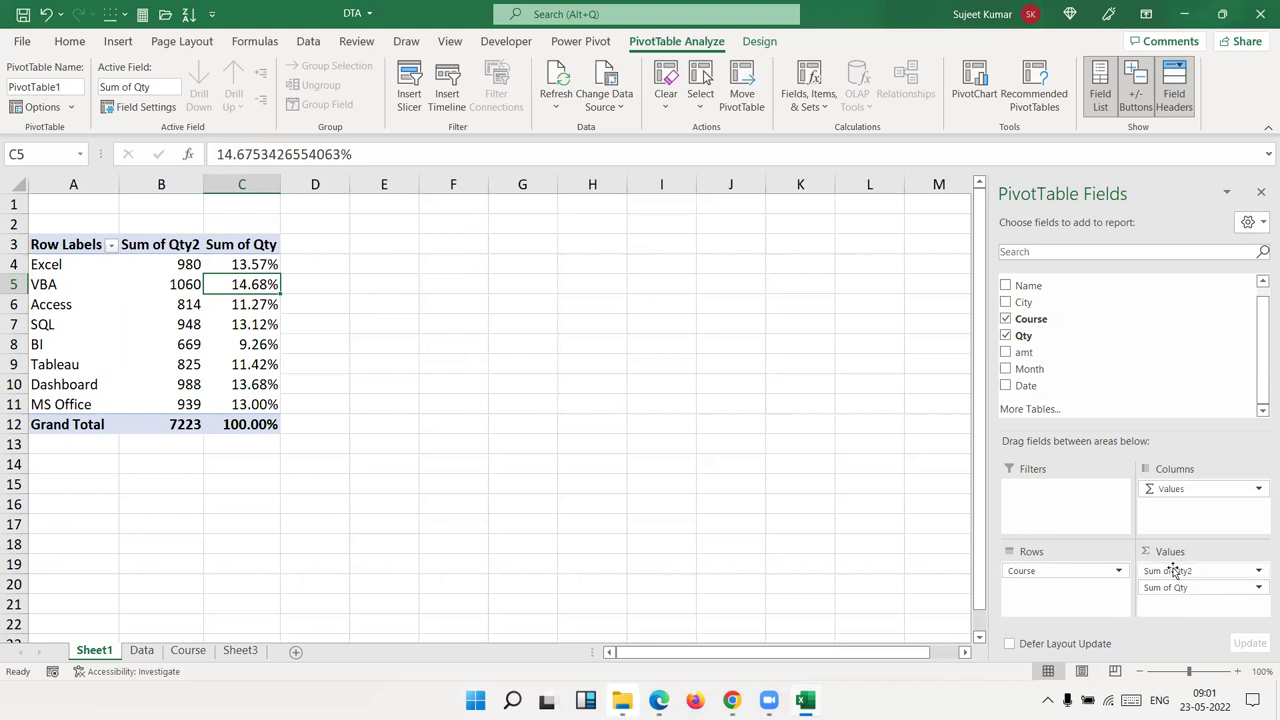
Step: Show Sum of Qty2 as % Of base field Course, base item VBA
click(1180, 571)
click(1150, 549)
click(381, 221)
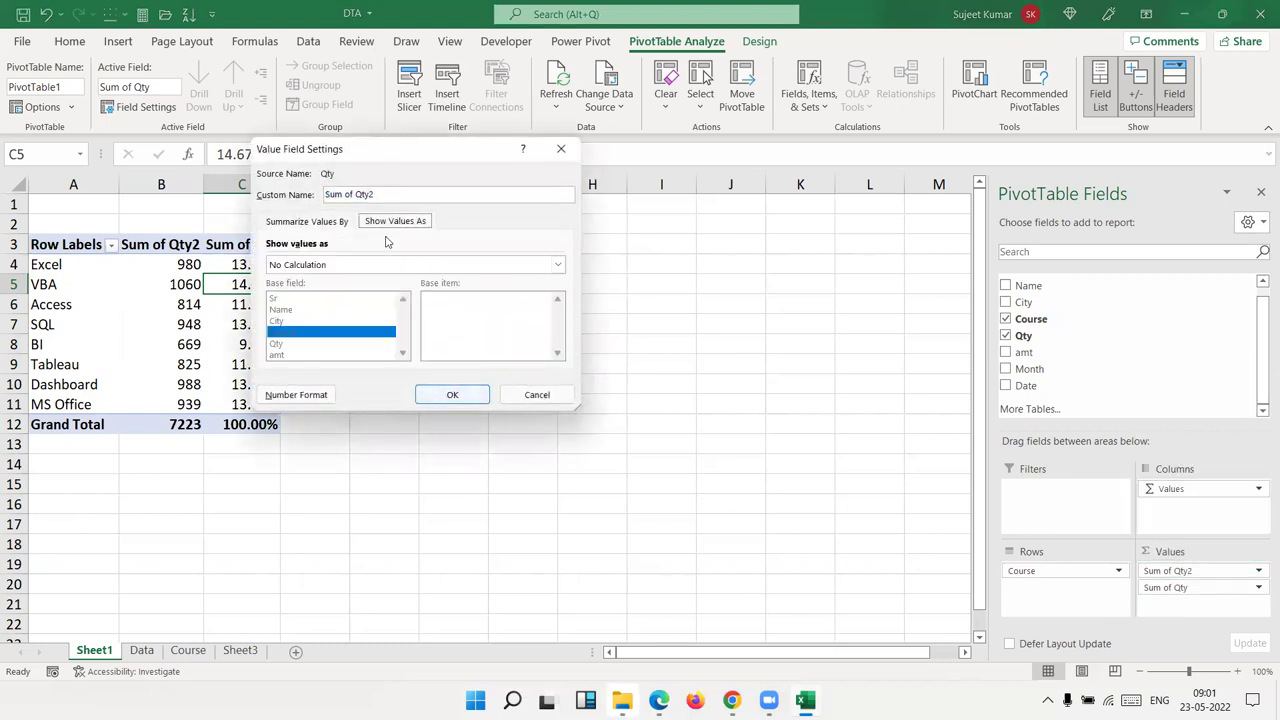
click(372, 266)
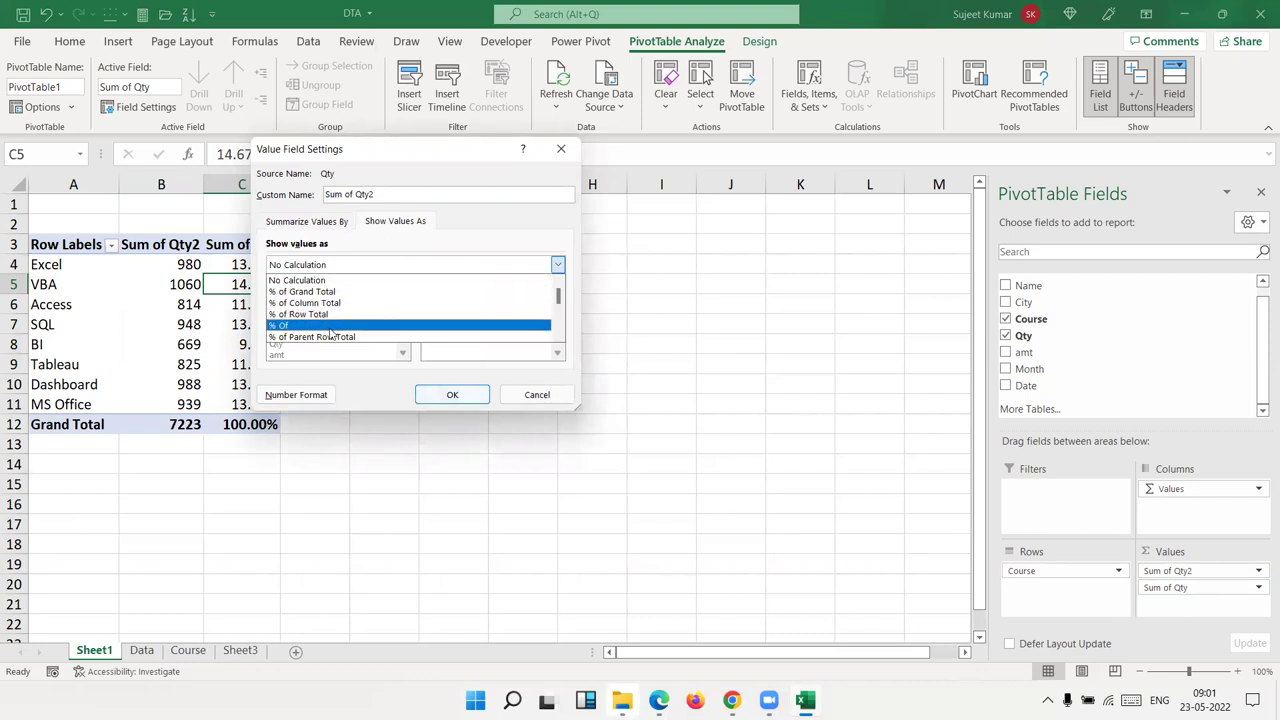
click(330, 326)
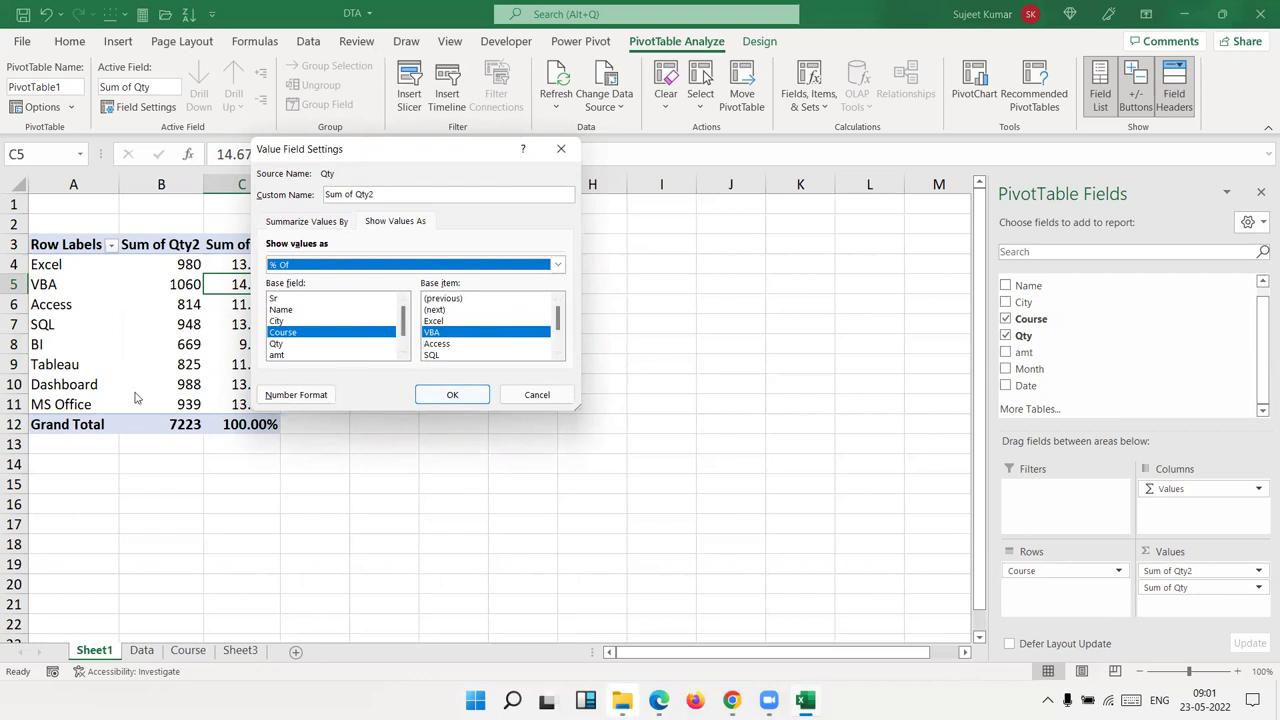
click(448, 396)
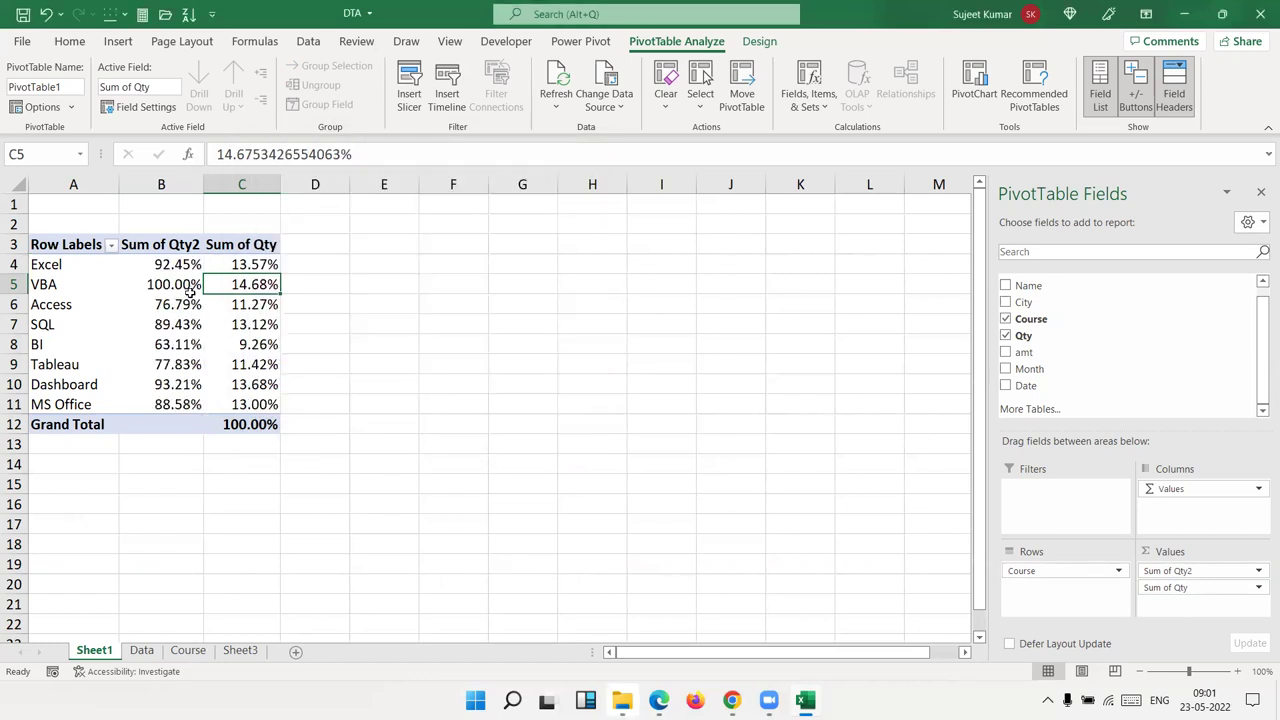
Step: Reopen the Sum of Qty2 settings without changes, then remove Sum of Qty2 from the pivot
click(1200, 574)
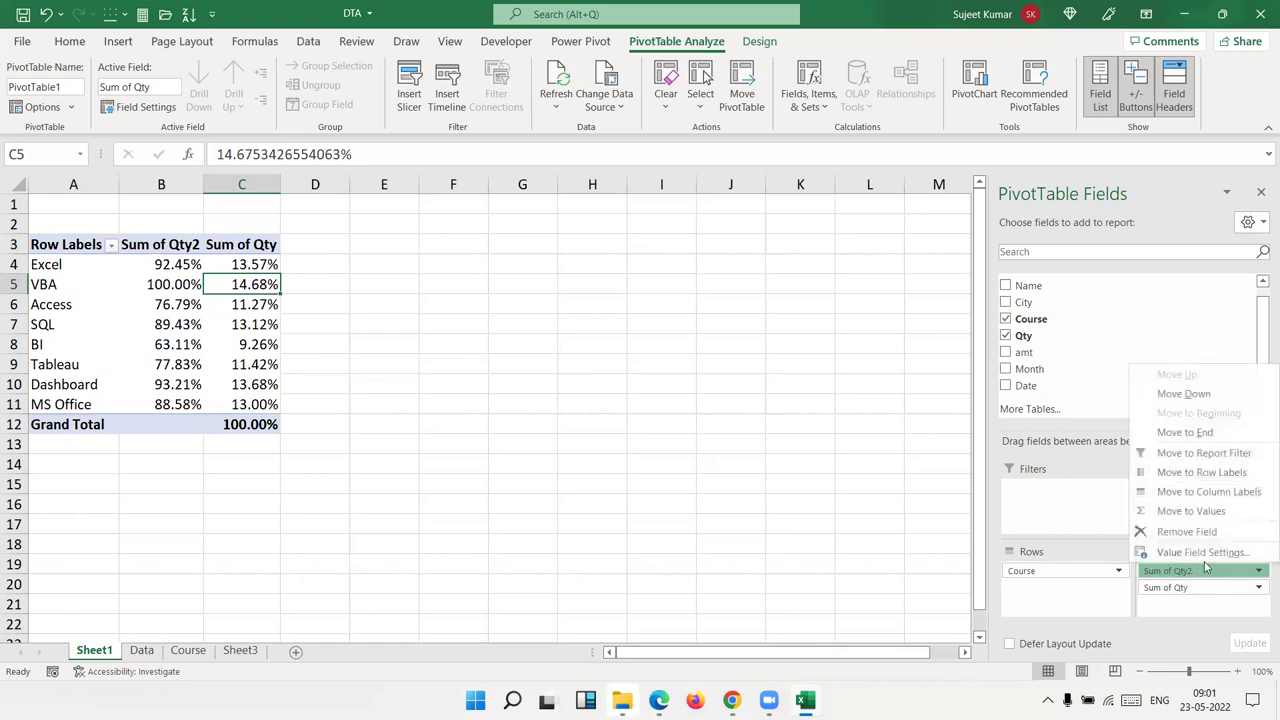
click(1205, 553)
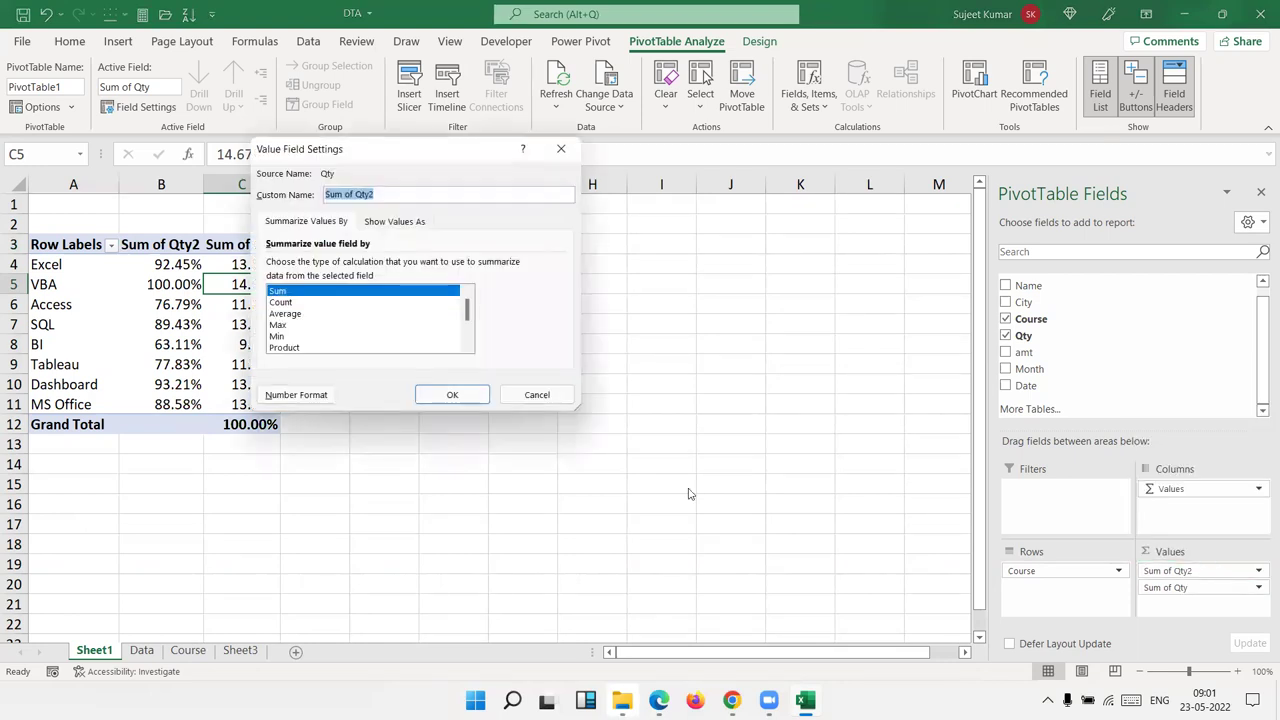
click(541, 393)
mouse_move(1200, 570)
mouse_down()
mouse_move(620, 455)
mouse_move(1190, 588)
mouse_move(932, 506)
mouse_up()
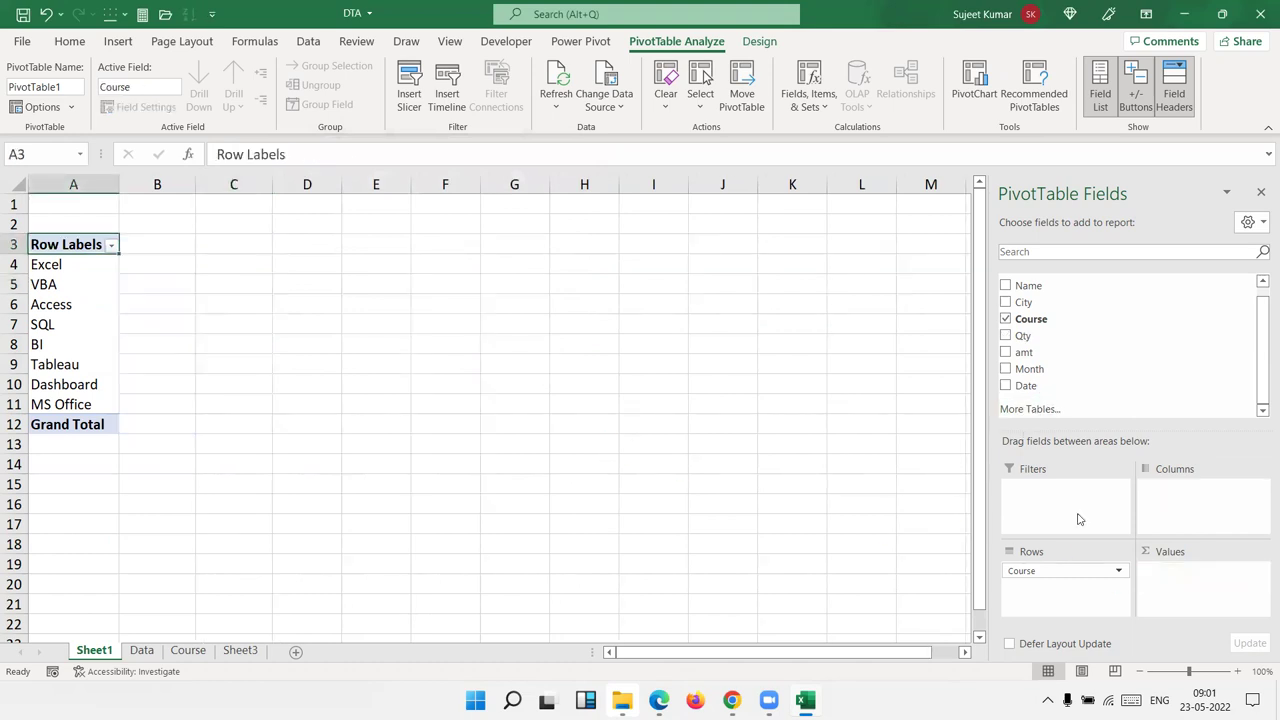
Step: Replace Course with Month in the pivot rows and check the APR, MAY and JUN amounts
mouse_move(1045, 572)
mouse_down()
mouse_move(1130, 369)
mouse_move(1096, 595)
mouse_up()
drag(1024, 352, 1168, 598)
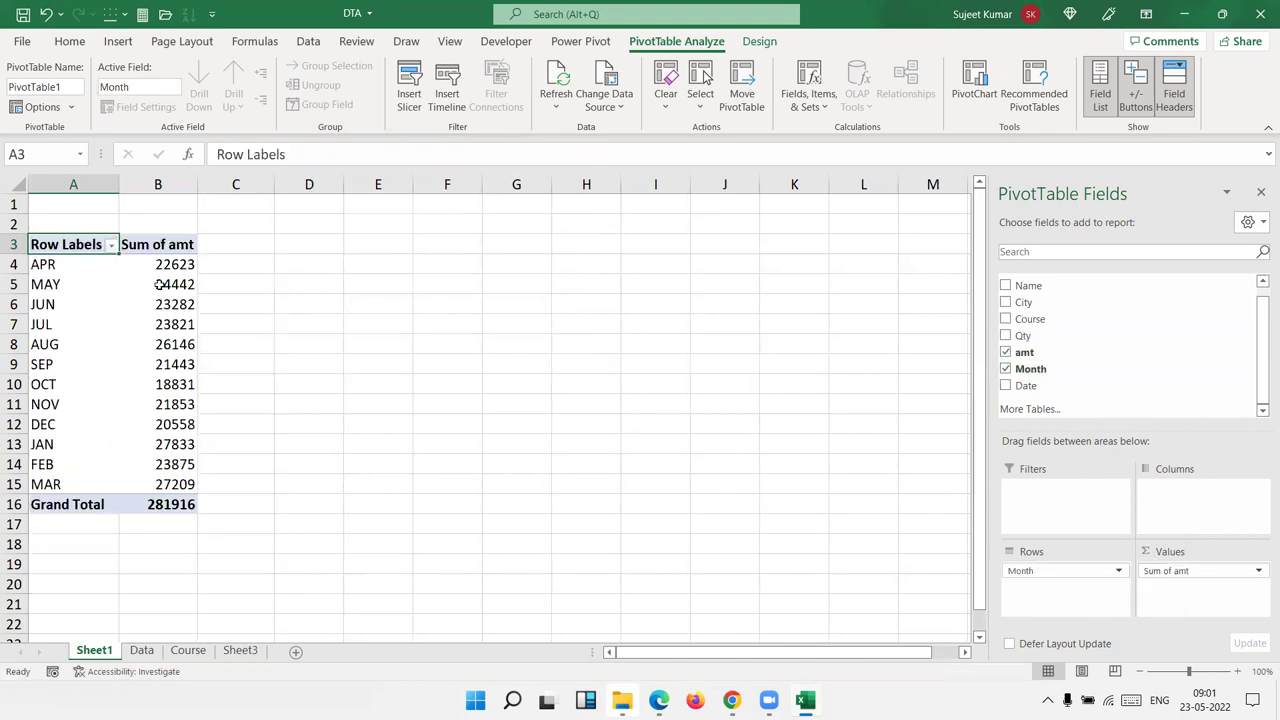
click(58, 265)
click(168, 270)
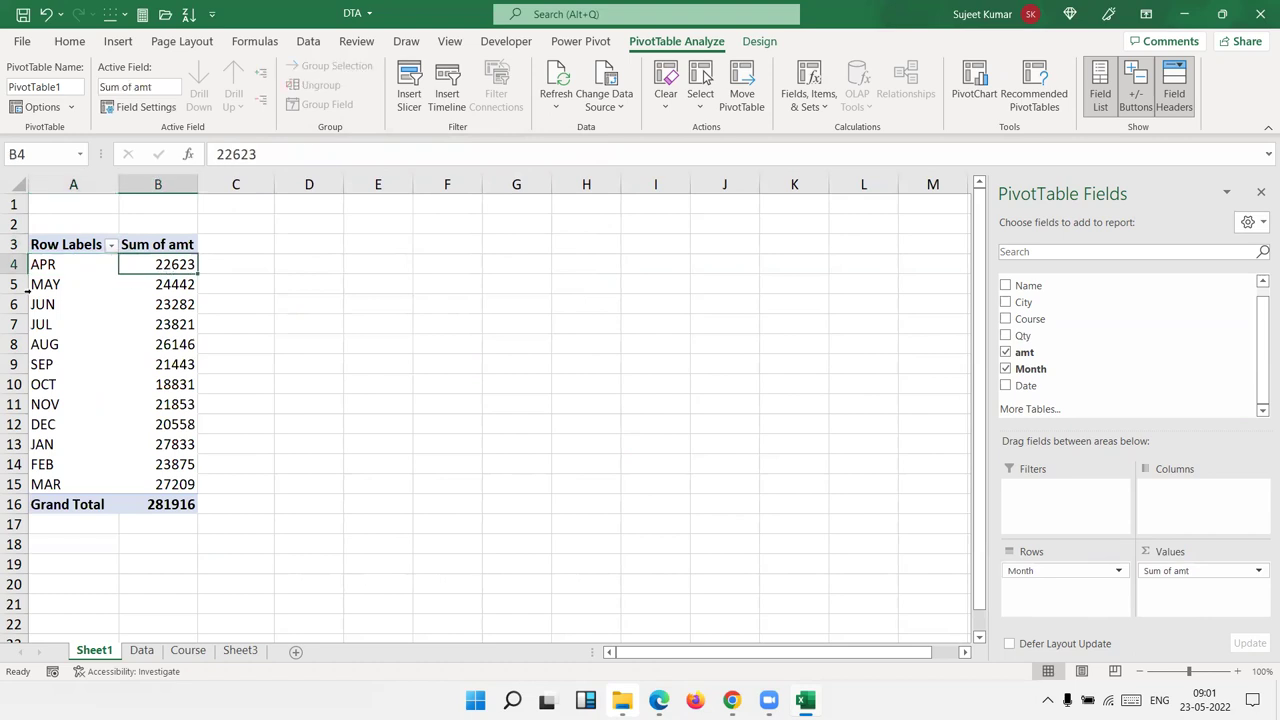
click(180, 303)
click(184, 285)
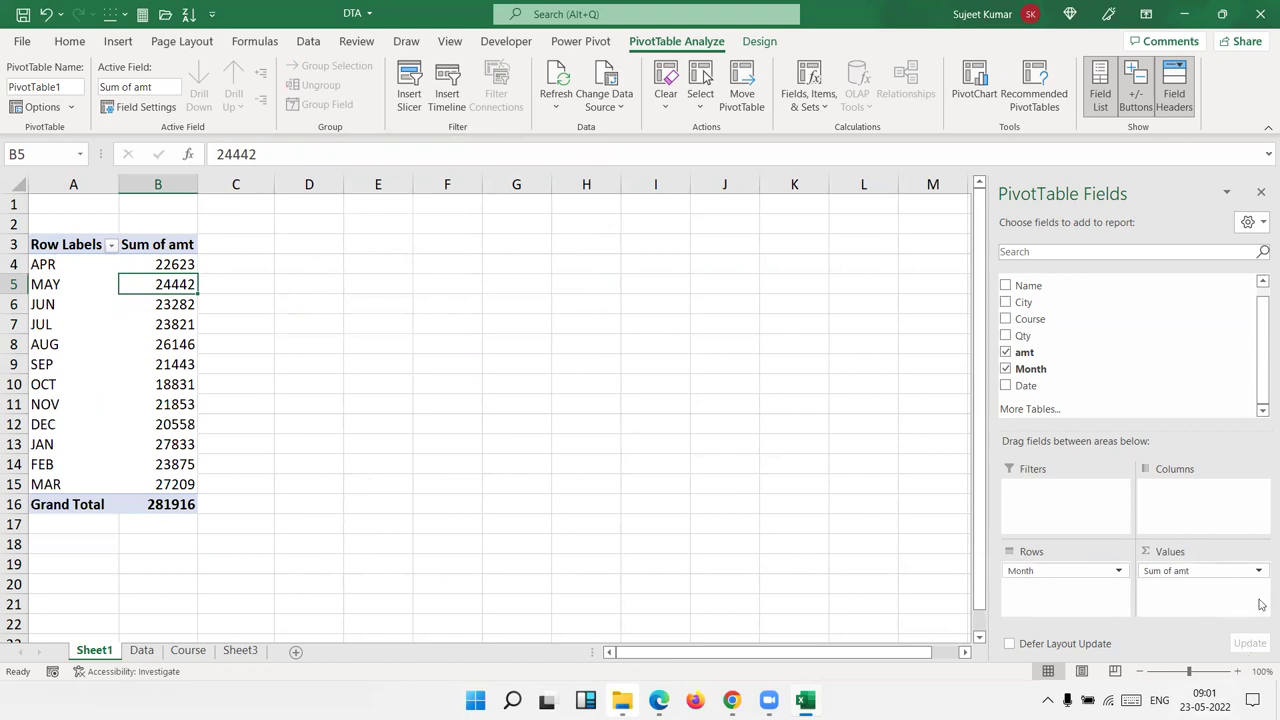
Step: Show Sum of amt as a Running Total In by month
click(1188, 572)
click(1185, 551)
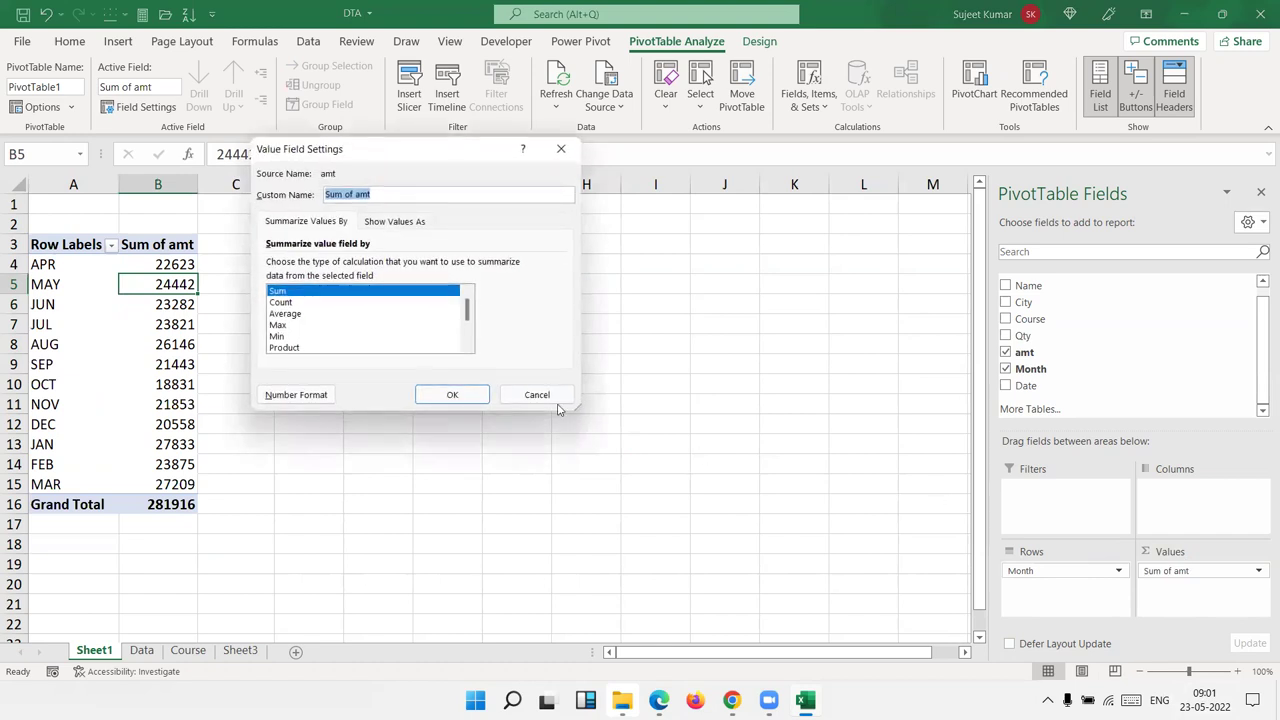
click(395, 221)
click(557, 264)
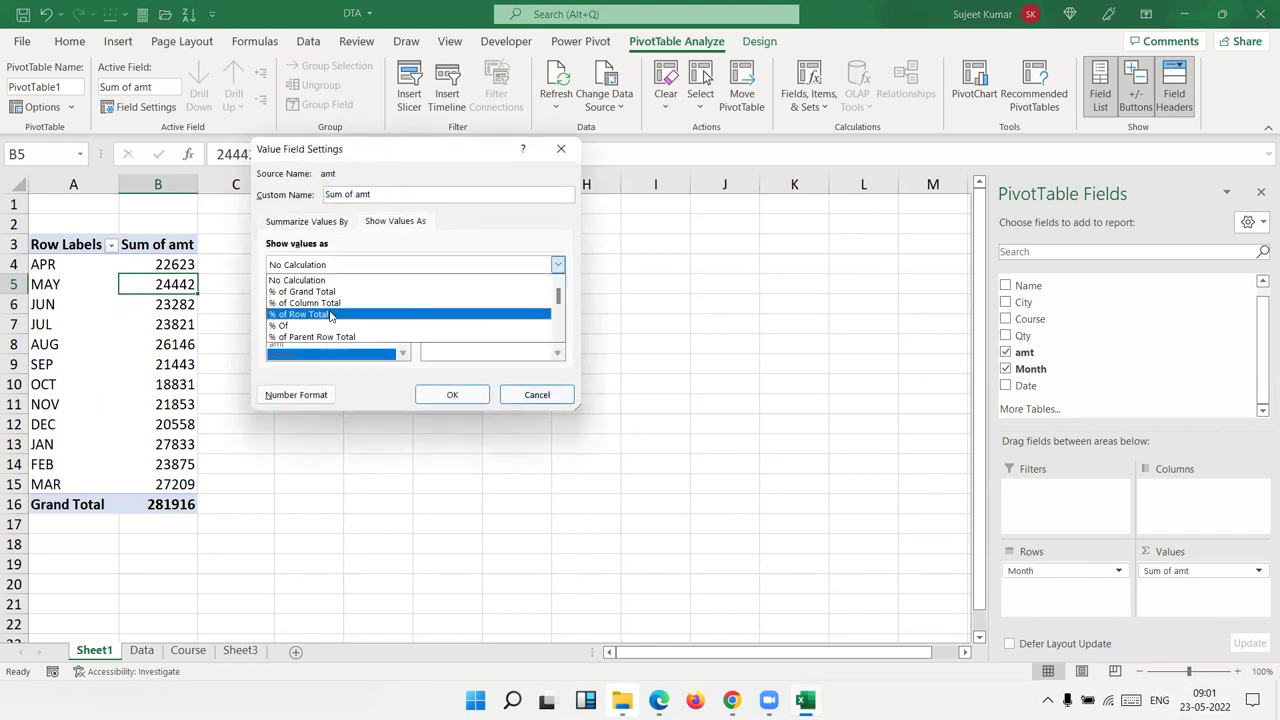
scroll(328, 318, down, 1)
scroll(326, 330, down, 1)
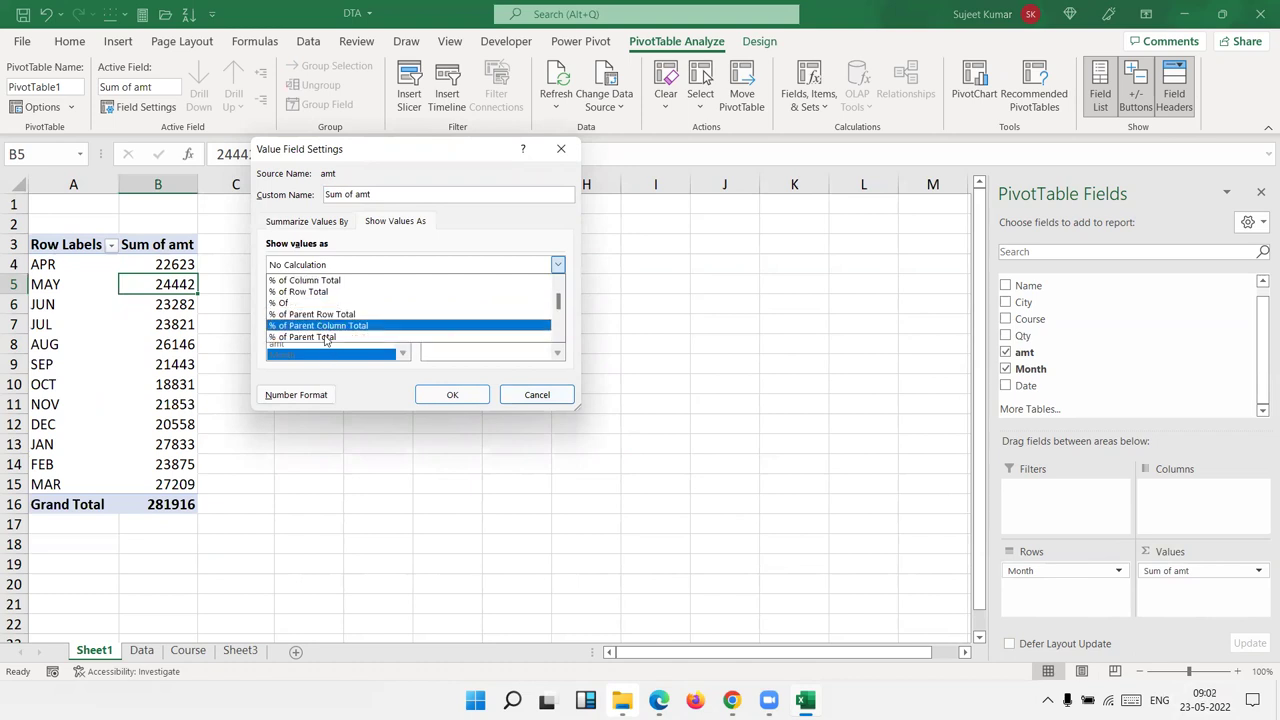
scroll(326, 335, down, 1)
scroll(326, 341, down, 1)
scroll(324, 340, down, 1)
scroll(323, 337, down, 1)
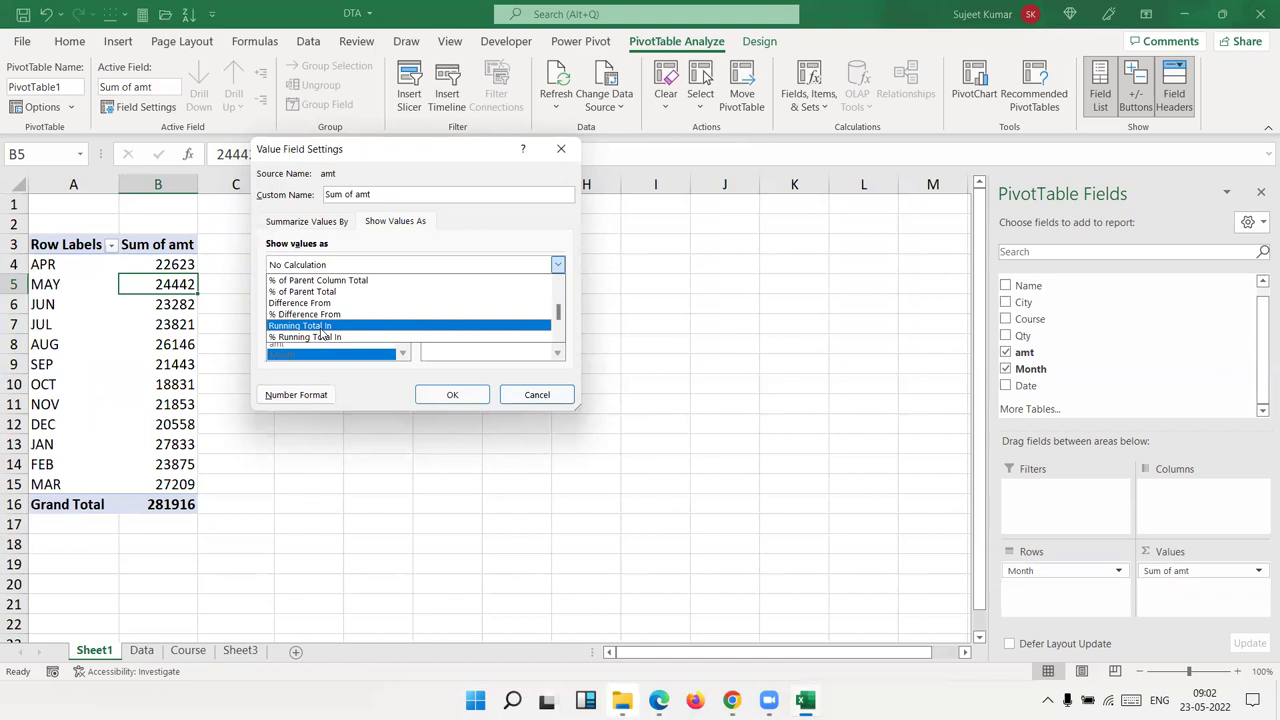
click(322, 326)
click(452, 396)
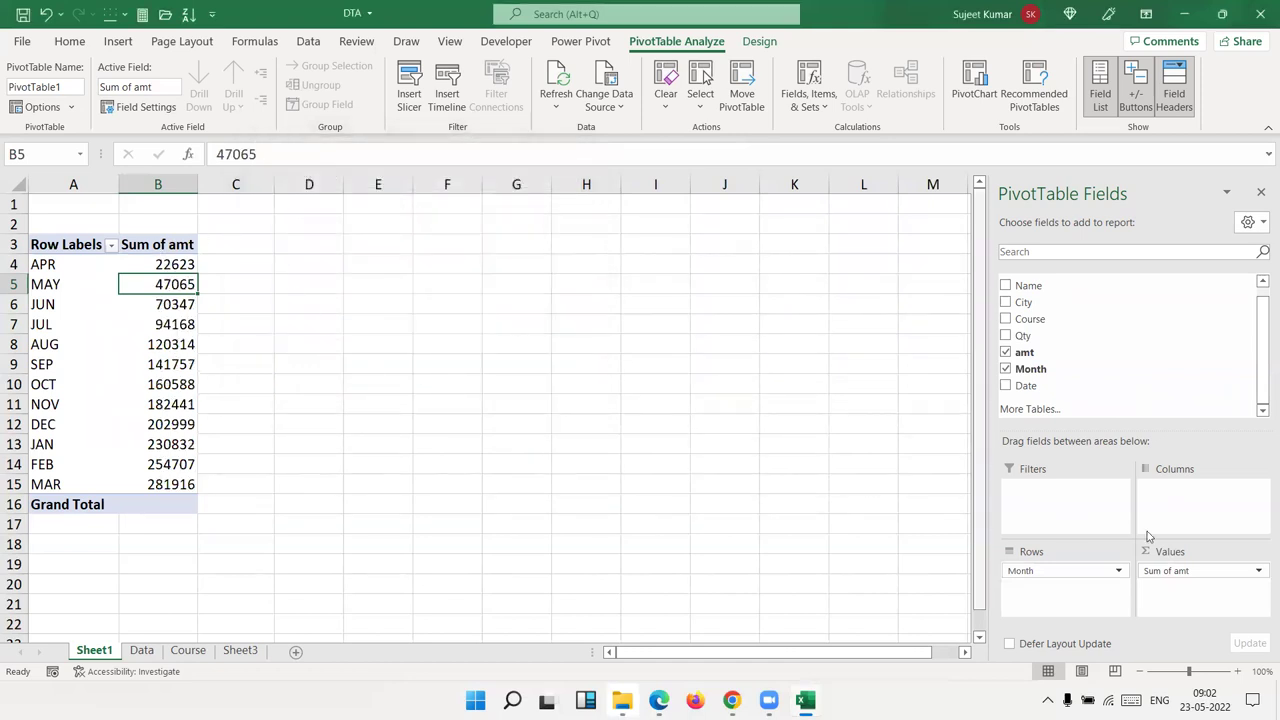
Step: Add amt to the values a second time and reorder months so JAN, FEB, MAR come first
mouse_move(1045, 353)
mouse_down()
mouse_move(1150, 447)
mouse_move(1172, 567)
mouse_up()
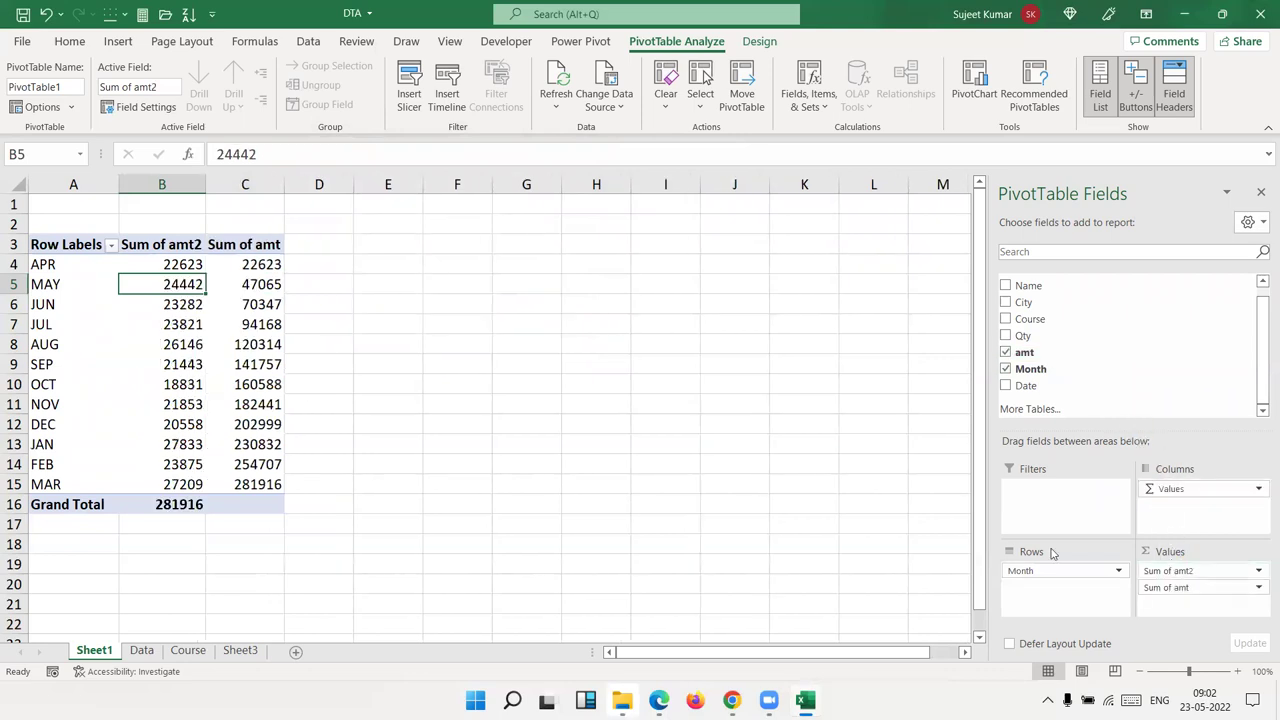
click(178, 265)
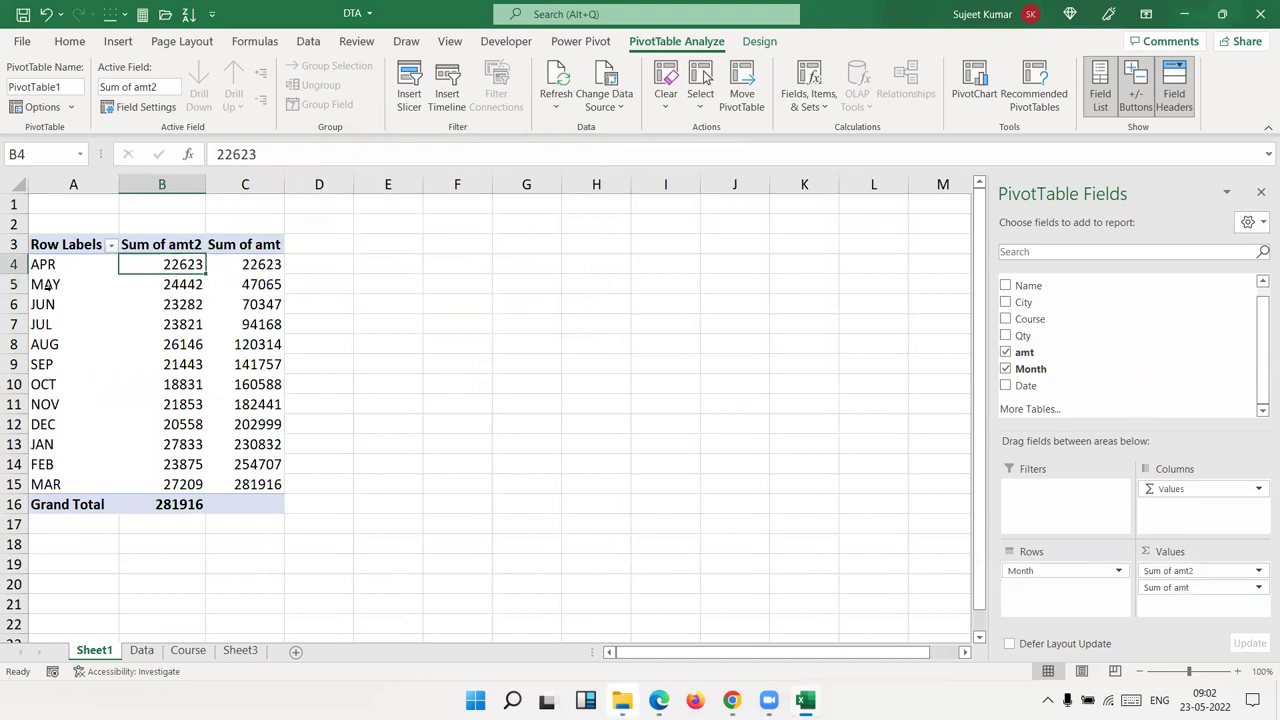
click(57, 449)
drag(72, 431, 82, 259)
click(57, 466)
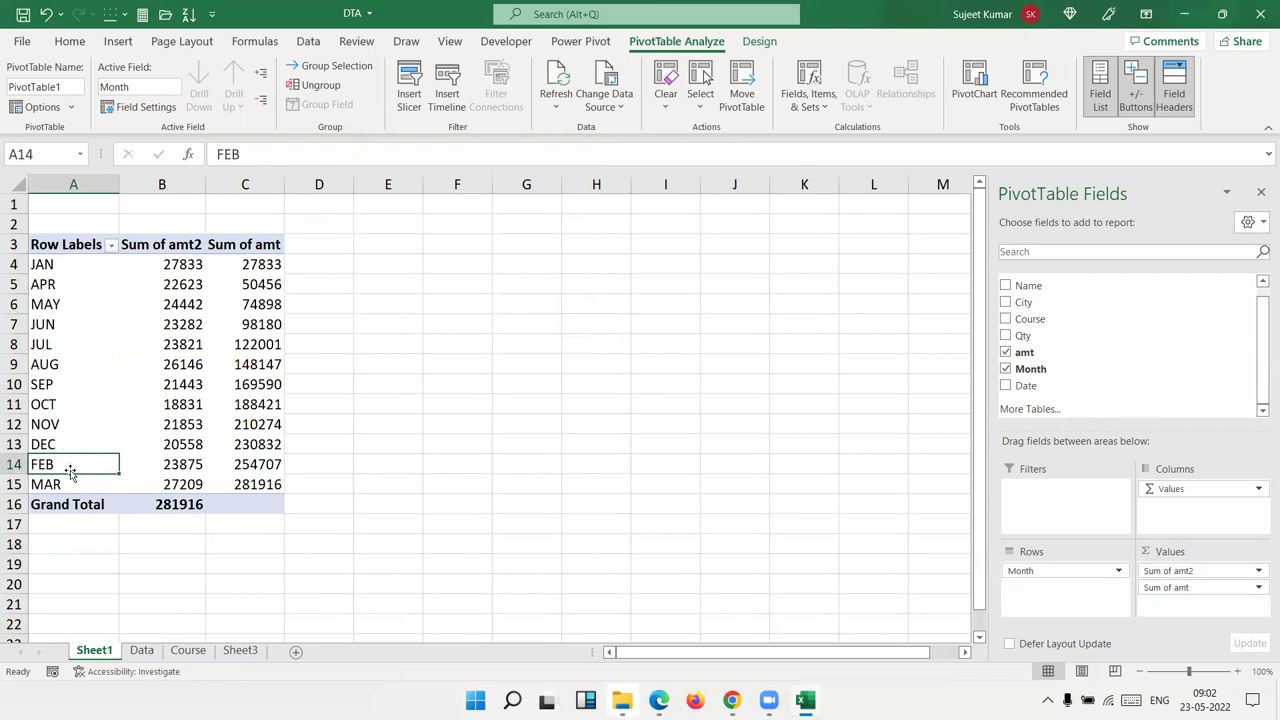
drag(70, 472, 68, 482)
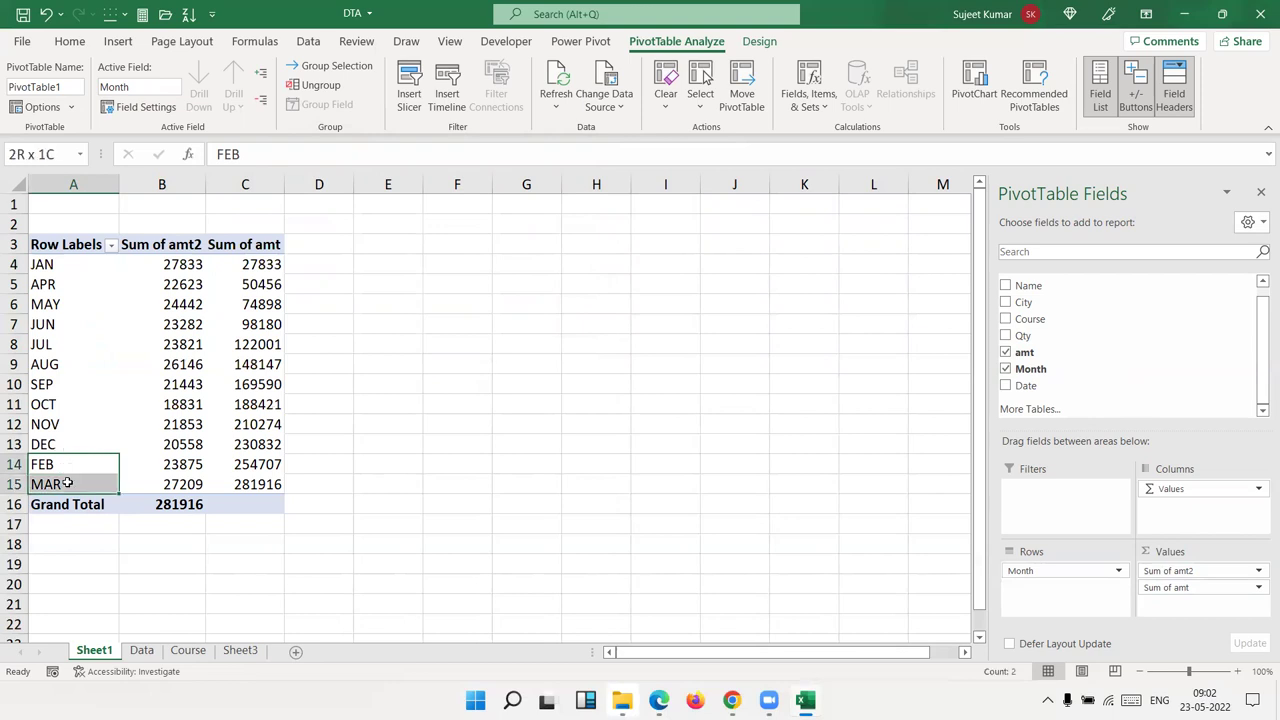
click(72, 466)
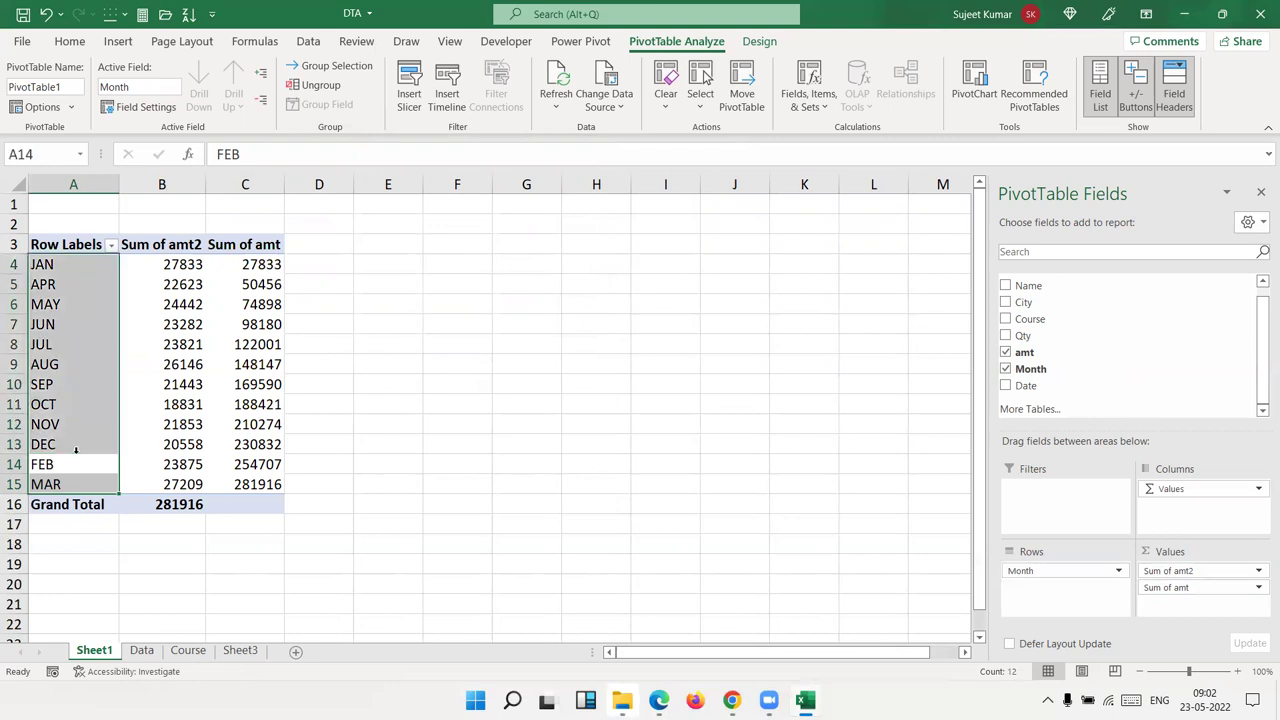
mouse_move(73, 468)
mouse_down()
mouse_move(72, 480)
mouse_move(81, 281)
mouse_up()
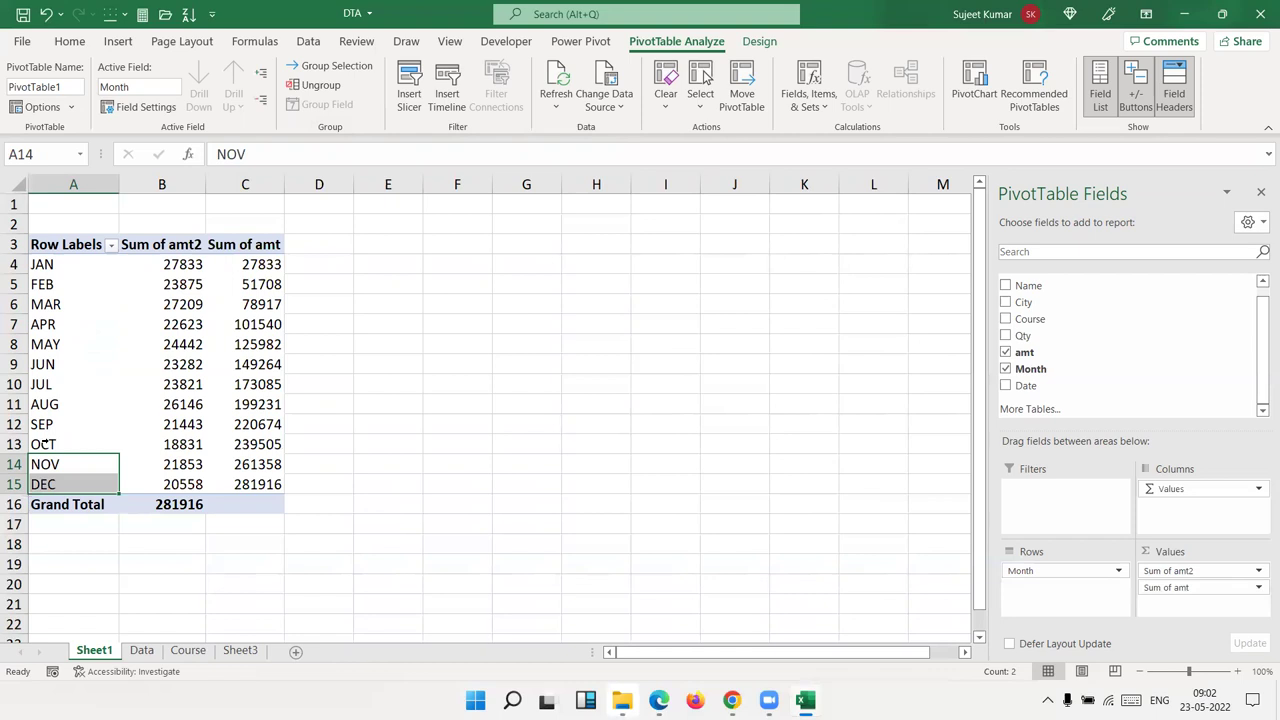
Step: Check the JAN and FEB amounts and running totals, FEB reaching 51708
click(173, 268)
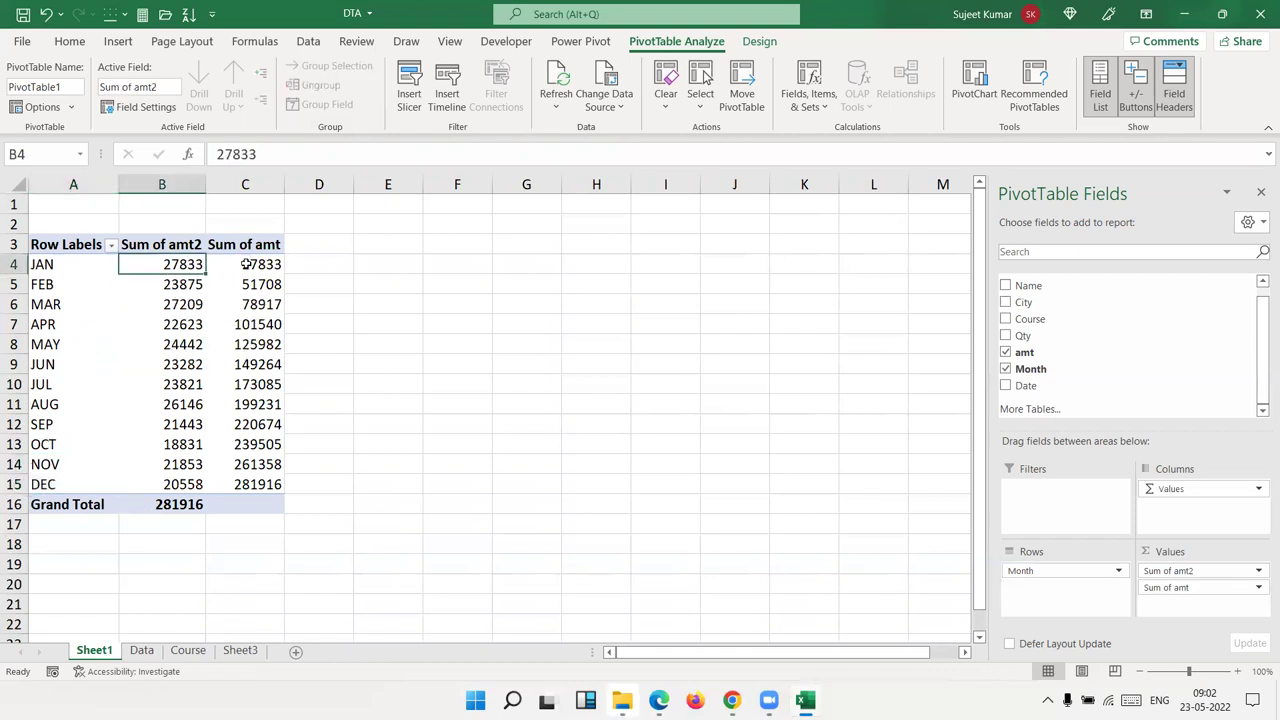
click(165, 282)
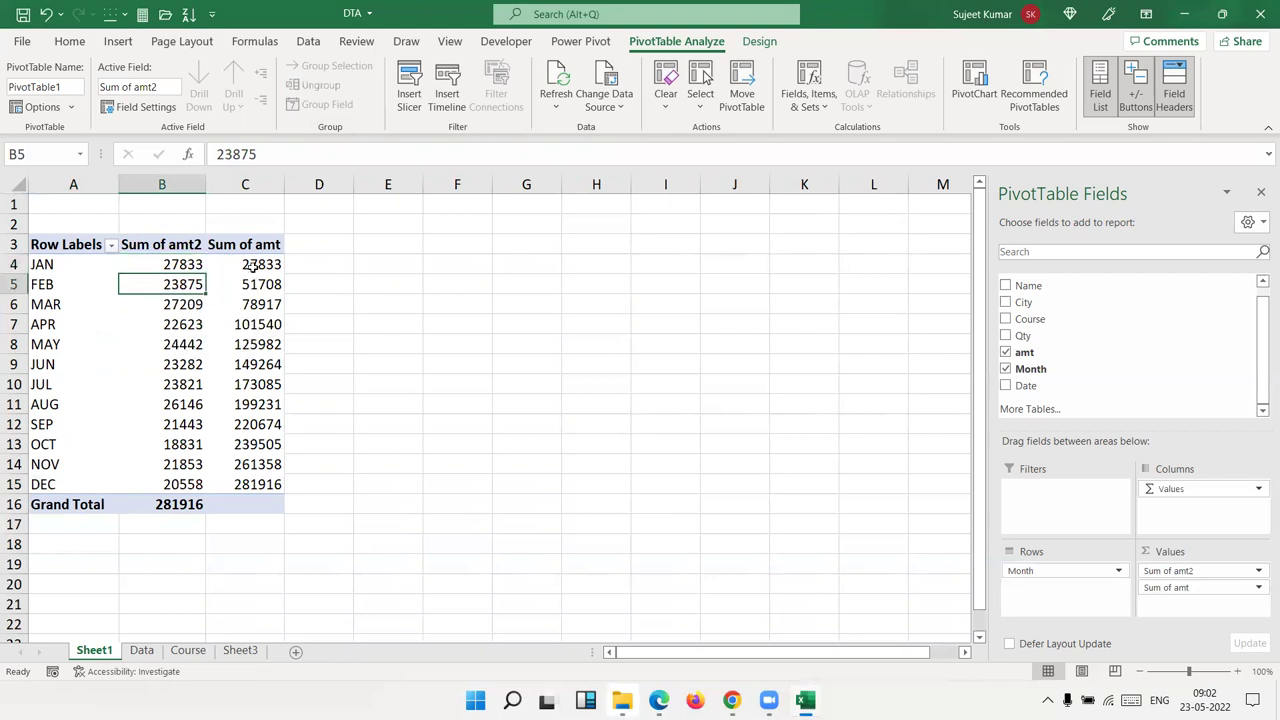
drag(252, 266, 254, 284)
click(254, 284)
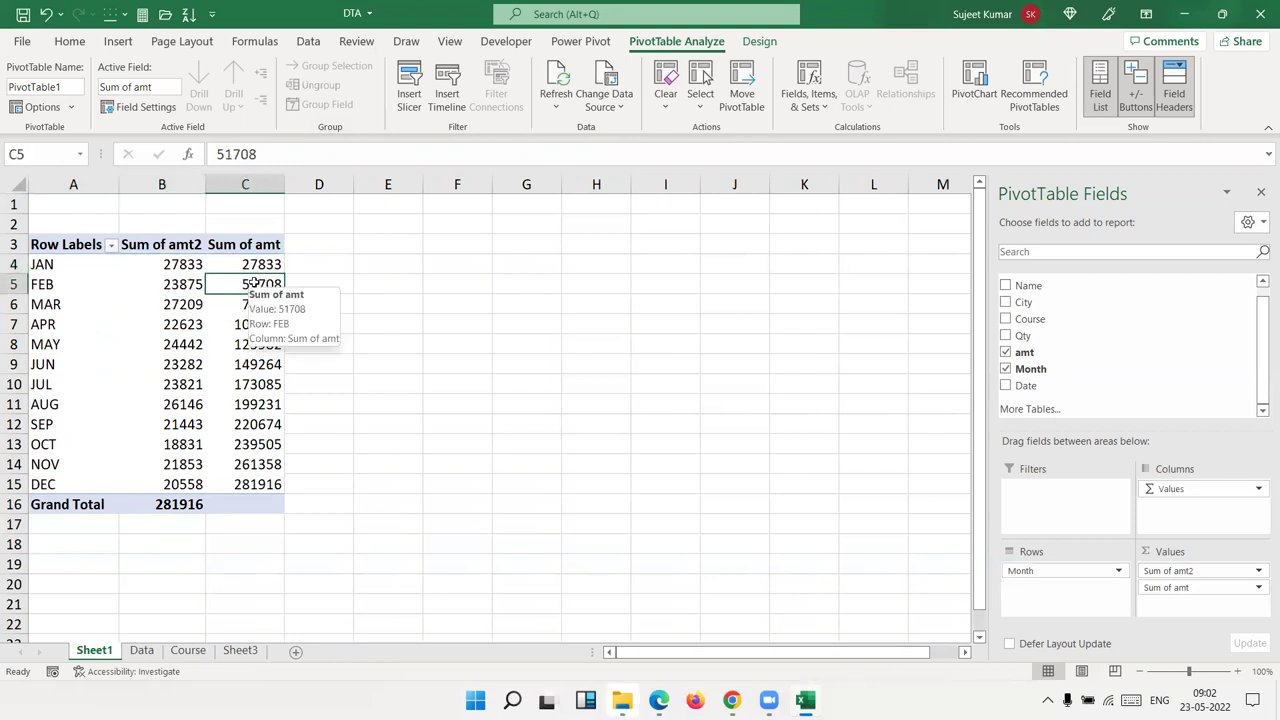
Step: Change Sum of amt to display % Running Total In
click(1164, 589)
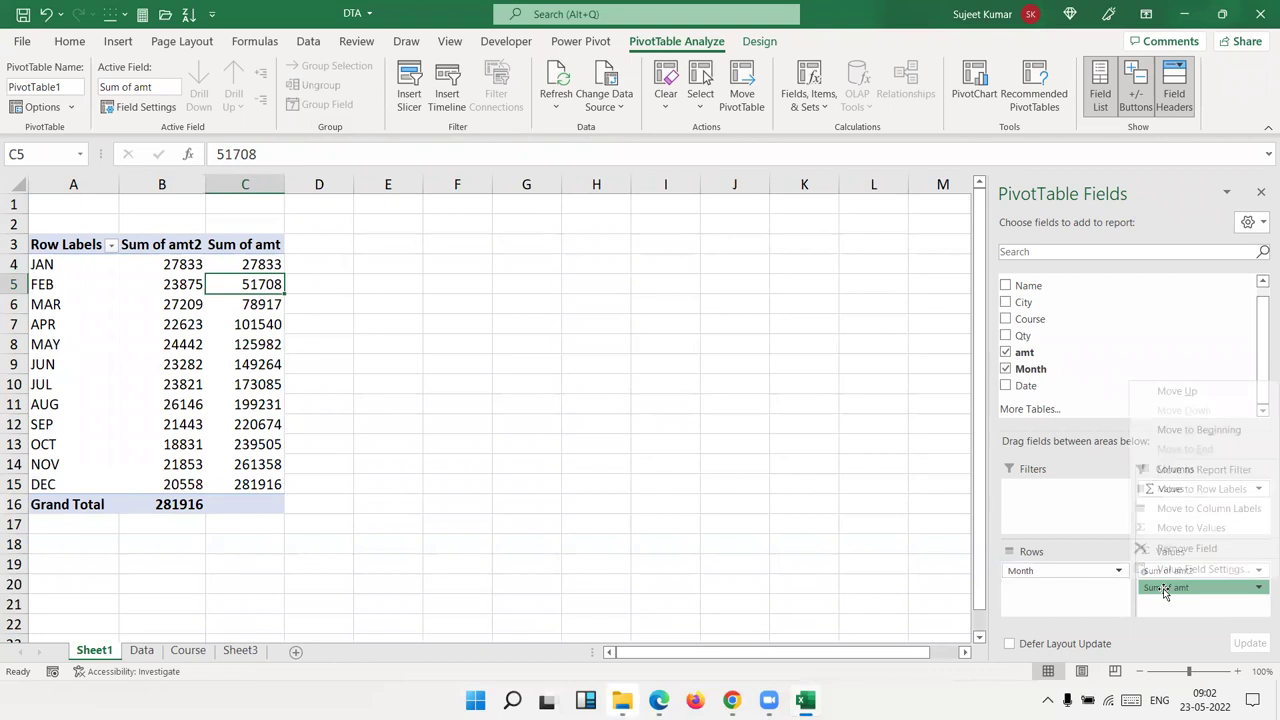
click(1200, 569)
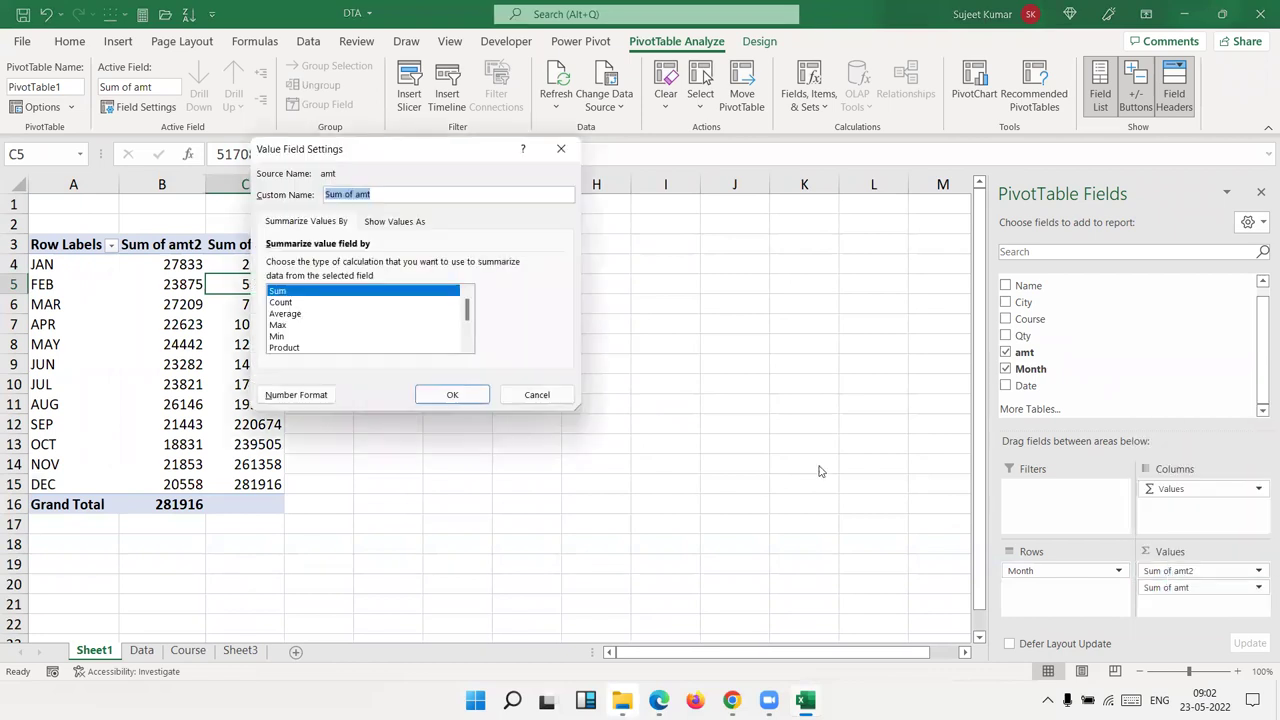
click(391, 226)
click(354, 267)
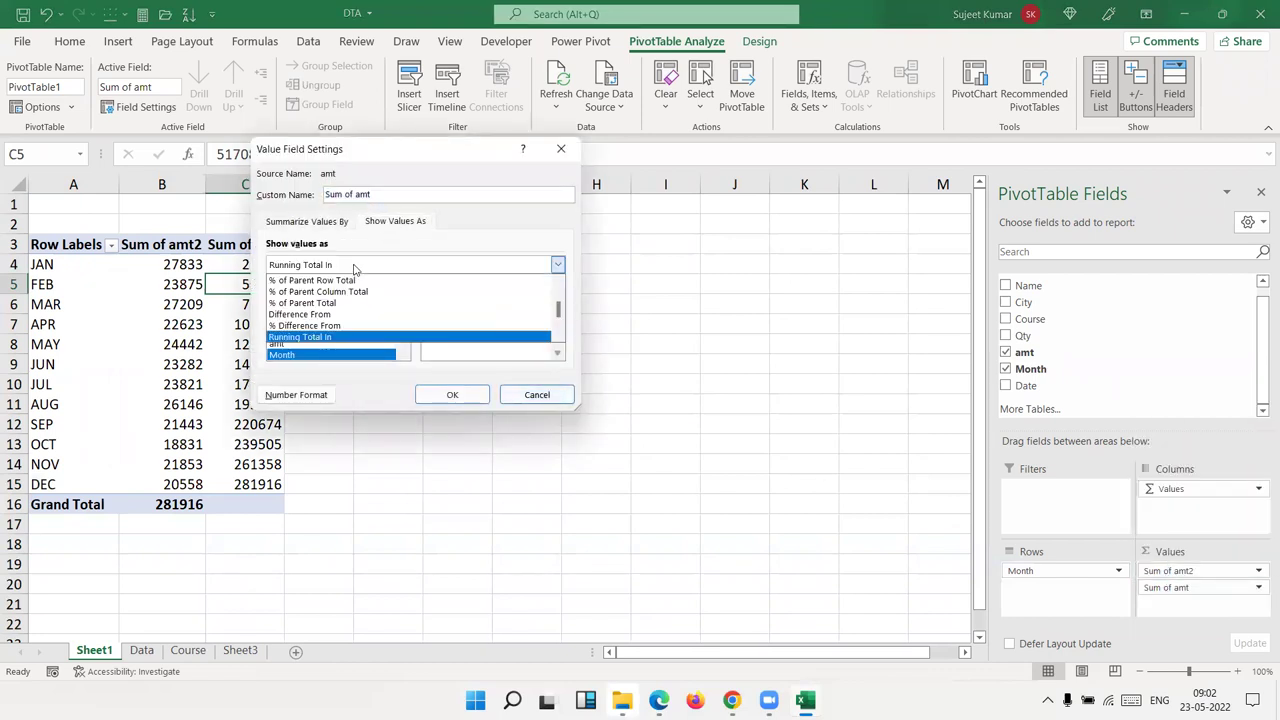
key(Down)
key(Return)
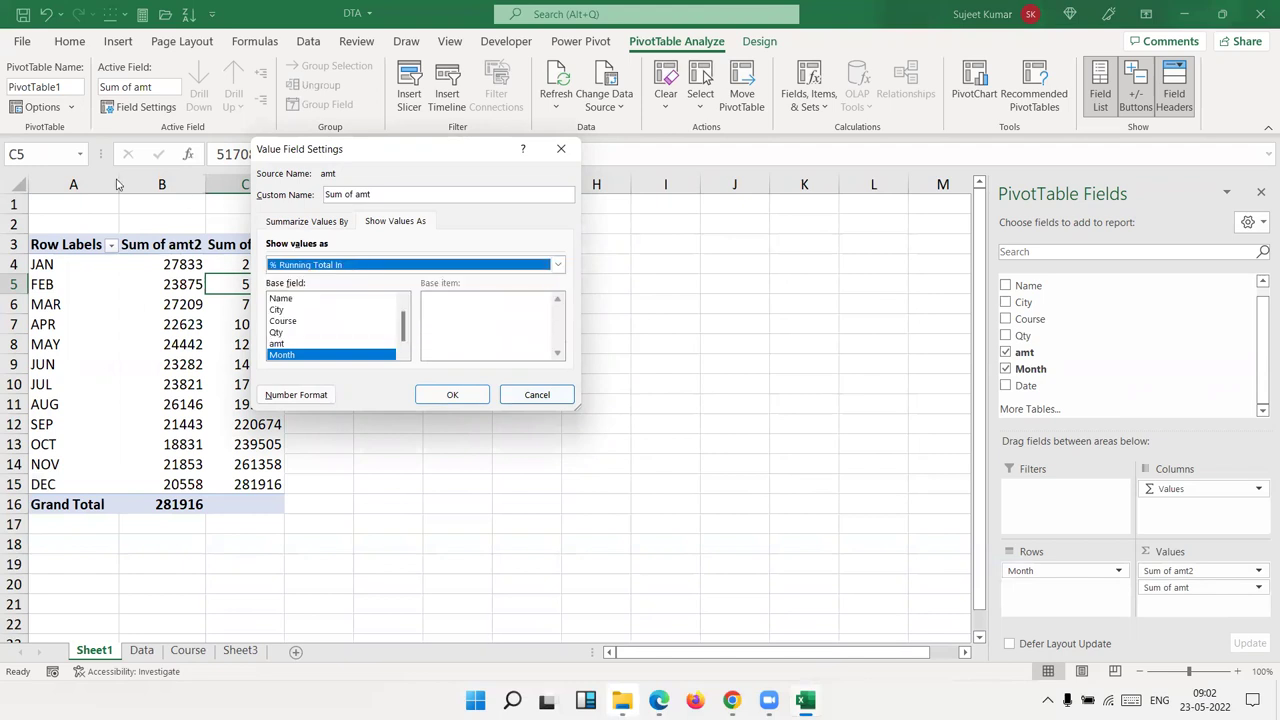
click(455, 397)
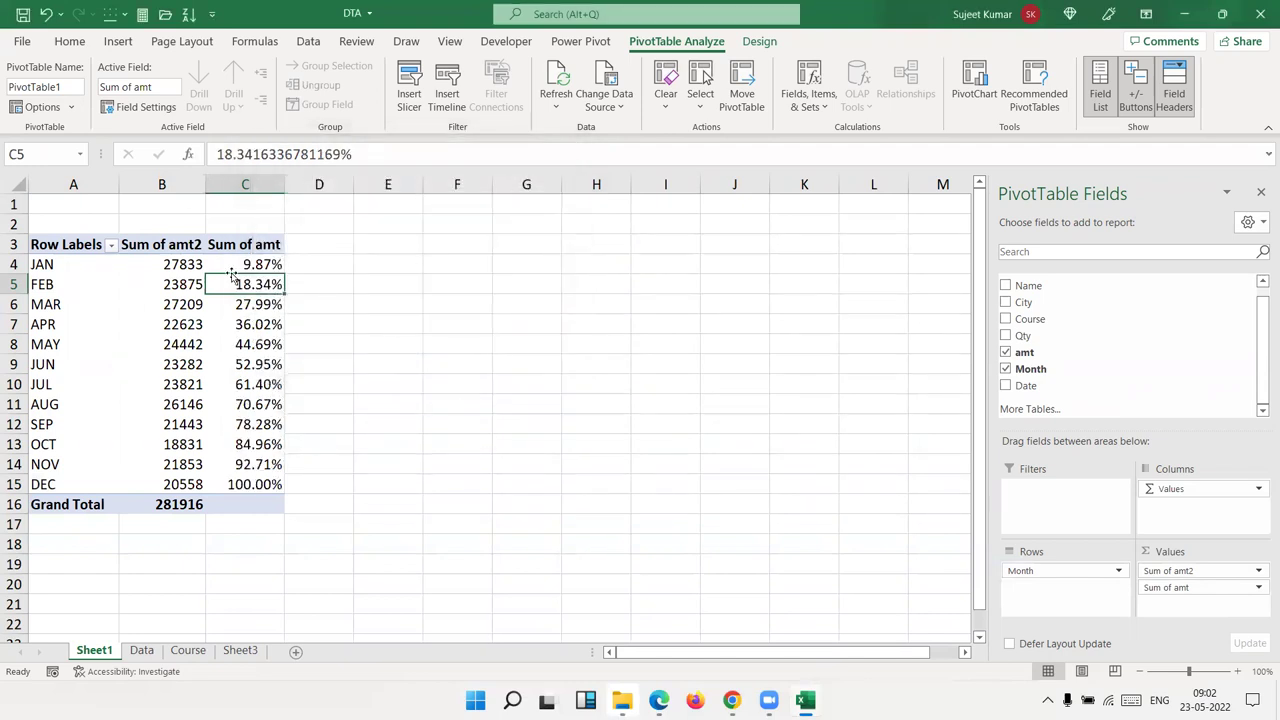
Step: Reopen the Sum of amt settings, browse the calculation options, and cancel without changes
click(1190, 588)
click(1195, 569)
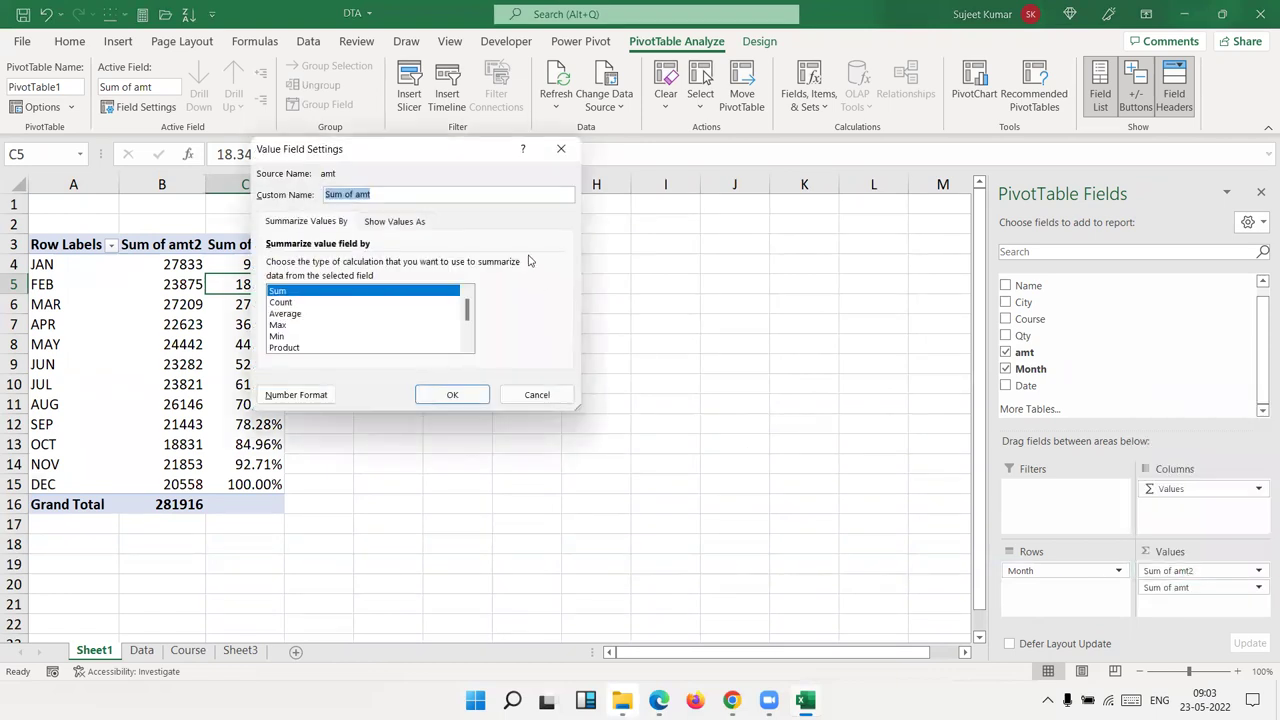
click(370, 222)
click(355, 266)
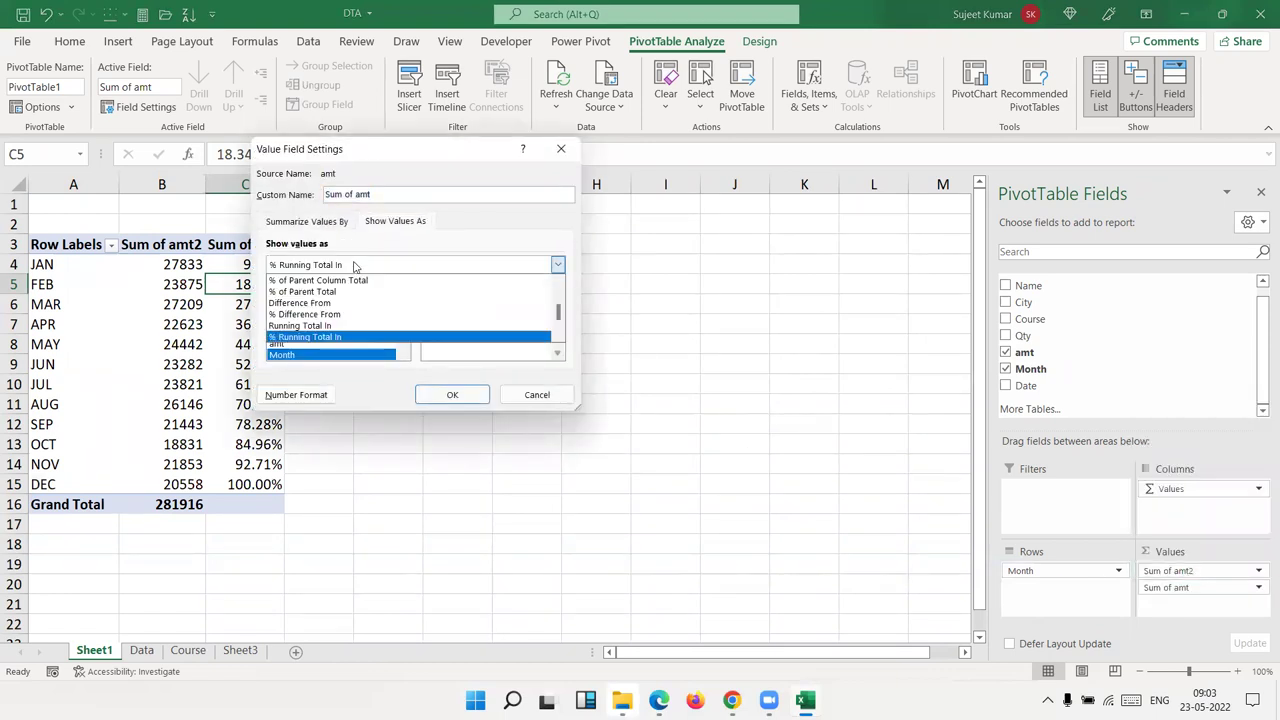
key(Down)
key(Down)
key(Down)
key(Up)
key(Up)
key(Up)
key(Up)
key(Up)
key(Up)
key(Up)
key(Up)
key(Up)
key(Up)
key(Up)
key(Up)
key(Up)
key(Up)
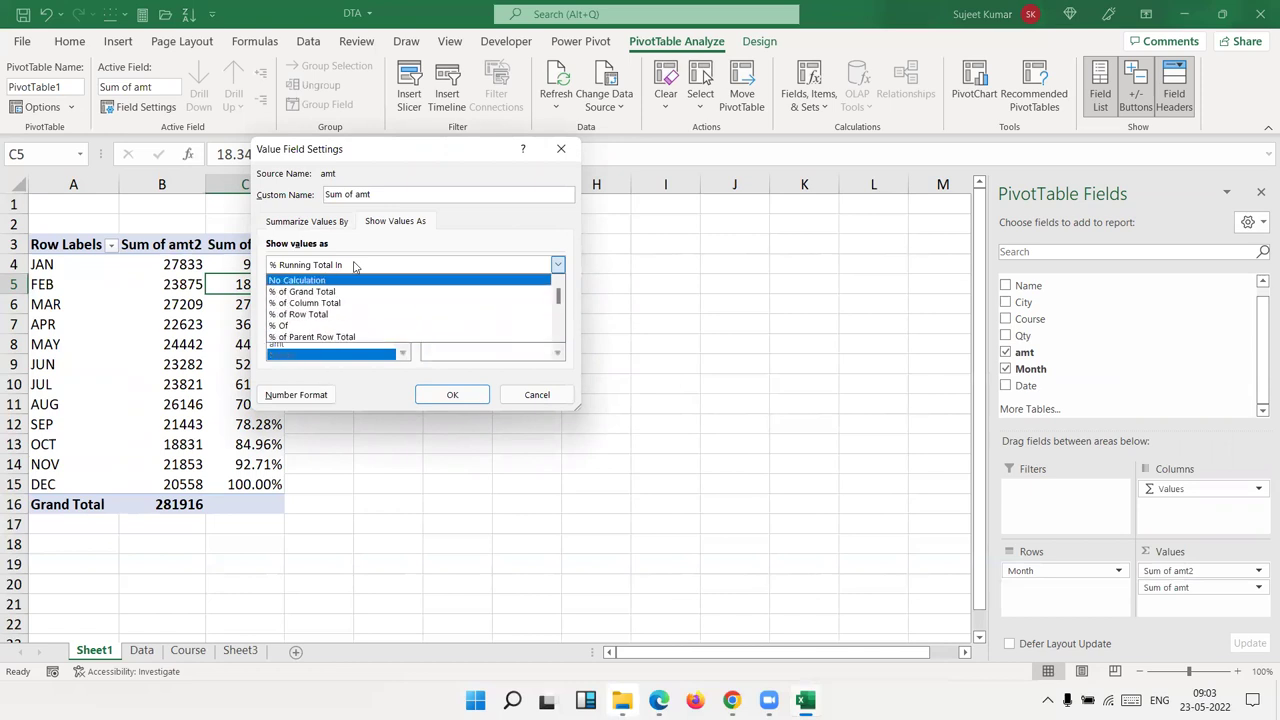
key(Down)
key(Down)
key(Down)
key(Down)
key(Down)
key(Down)
key(Down)
key(Down)
key(Down)
key(Down)
key(Down)
key(Down)
key(Down)
key(Down)
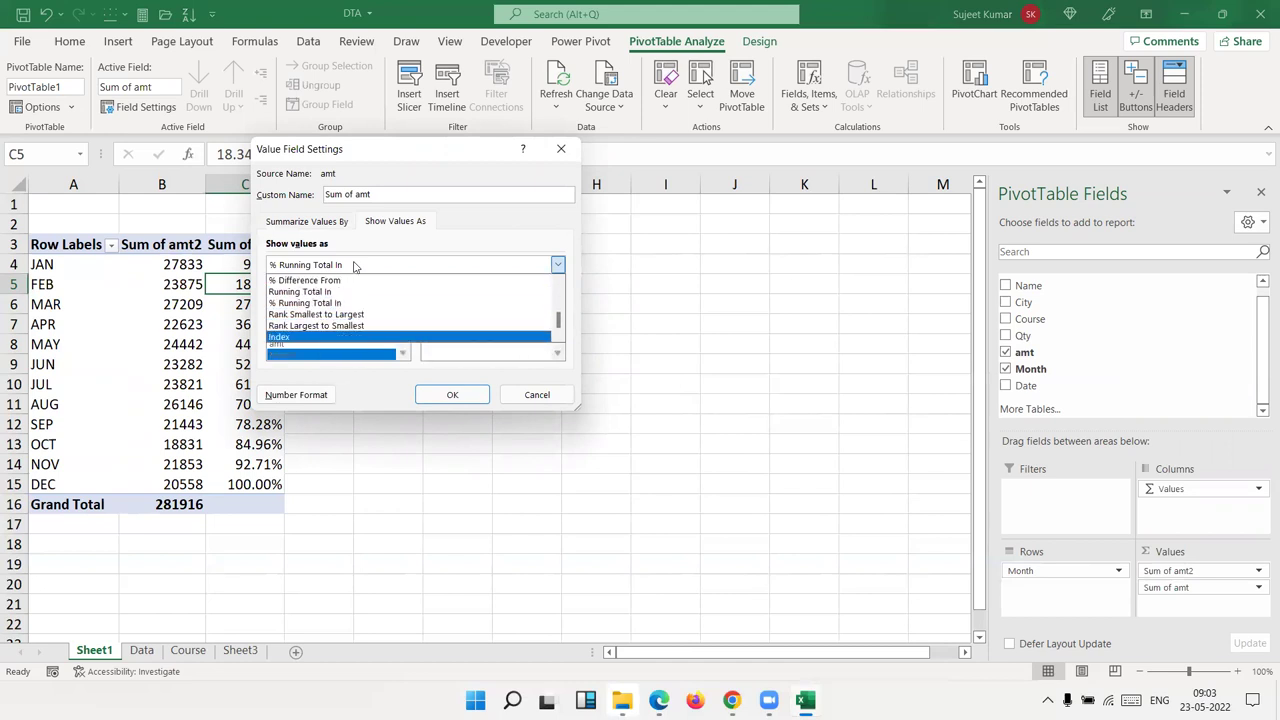
key(Up)
key(Up)
key(Up)
key(Up)
key(Up)
key(Up)
key(Up)
key(Up)
key(Up)
key(Up)
key(Up)
key(Up)
key(Up)
key(Up)
key(Escape)
key(Escape)
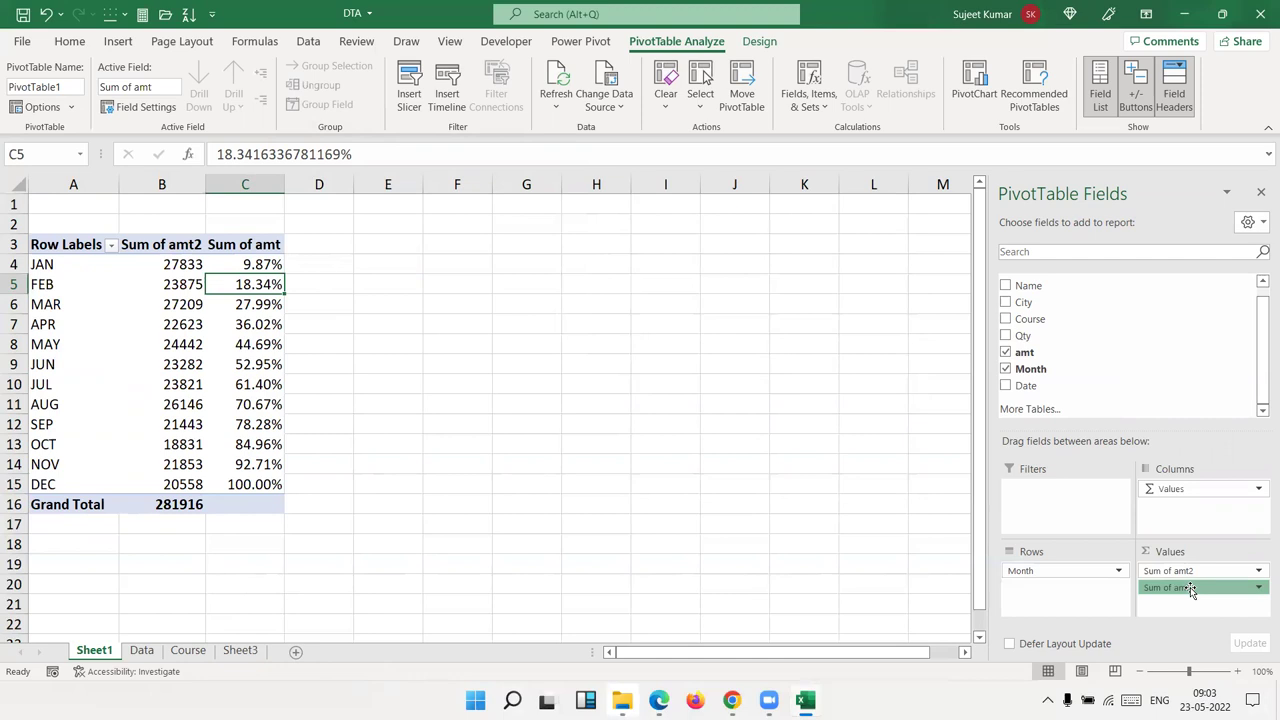
Step: Remove the running-total Sum of amt and rename the Sum of amt2 header to 'Amt'
drag(1190, 589, 1131, 386)
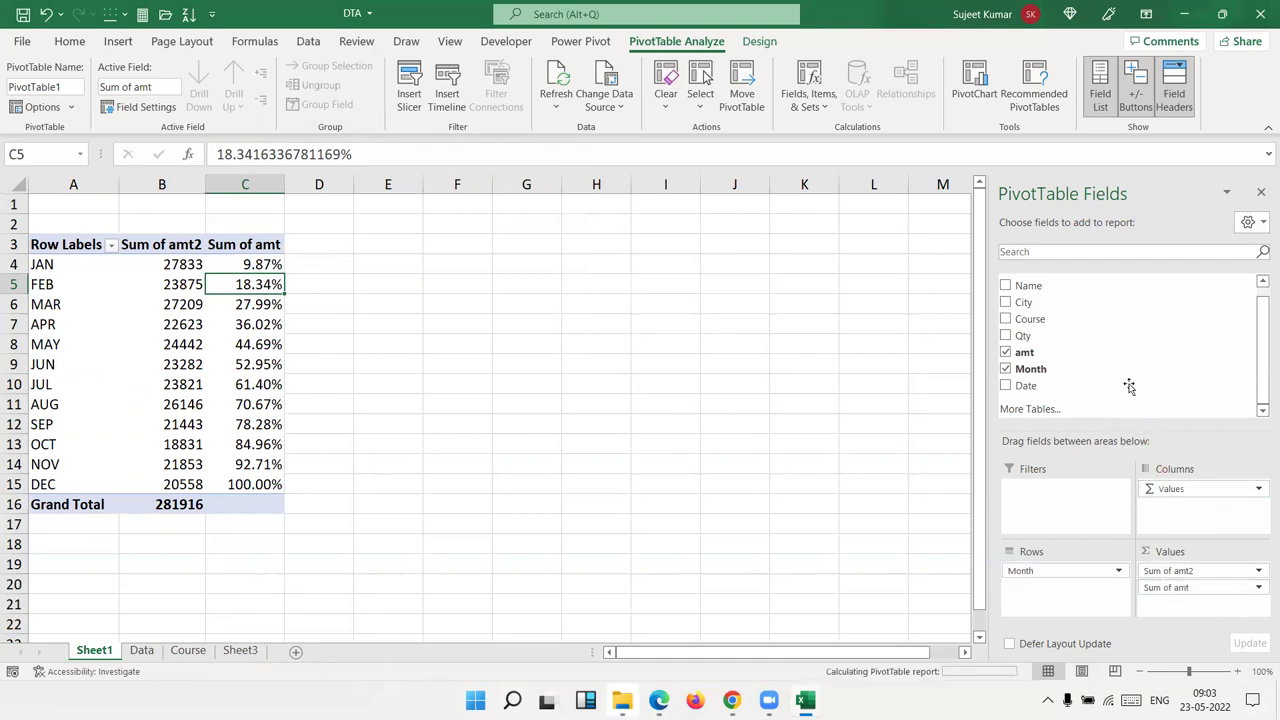
click(163, 244)
text(Amt)
key(Return)
key(Return)
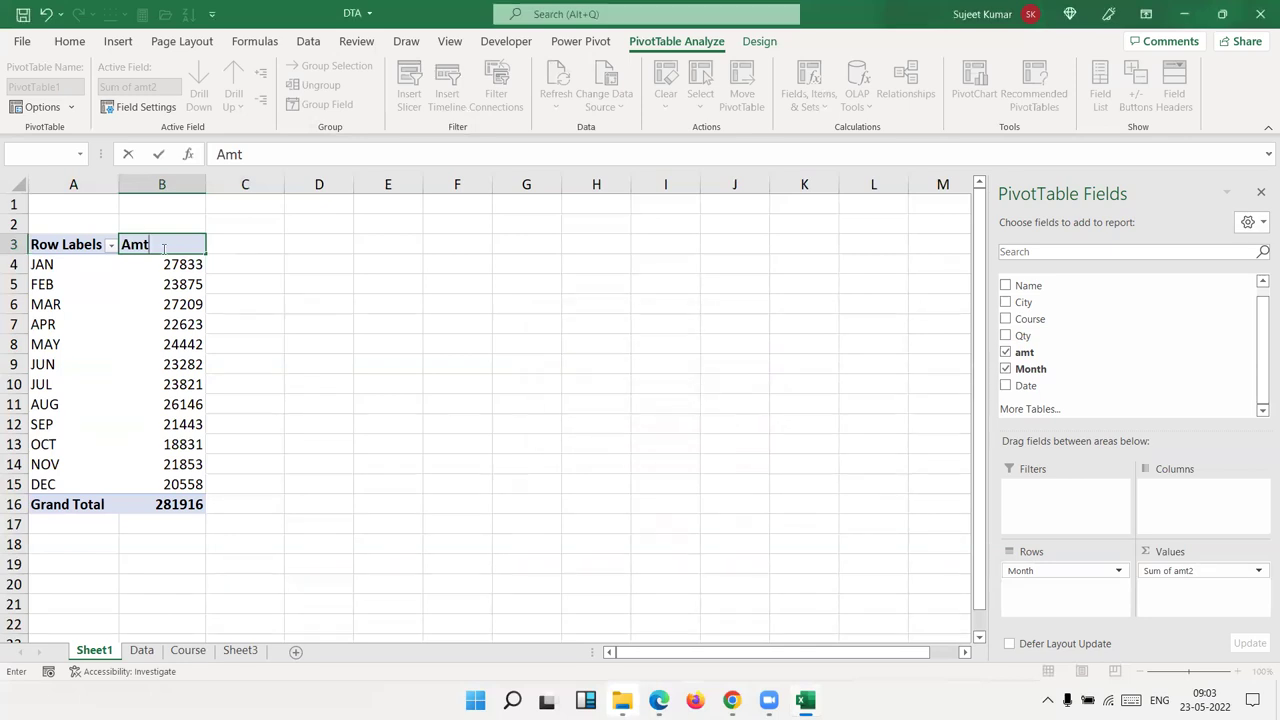
key(Return)
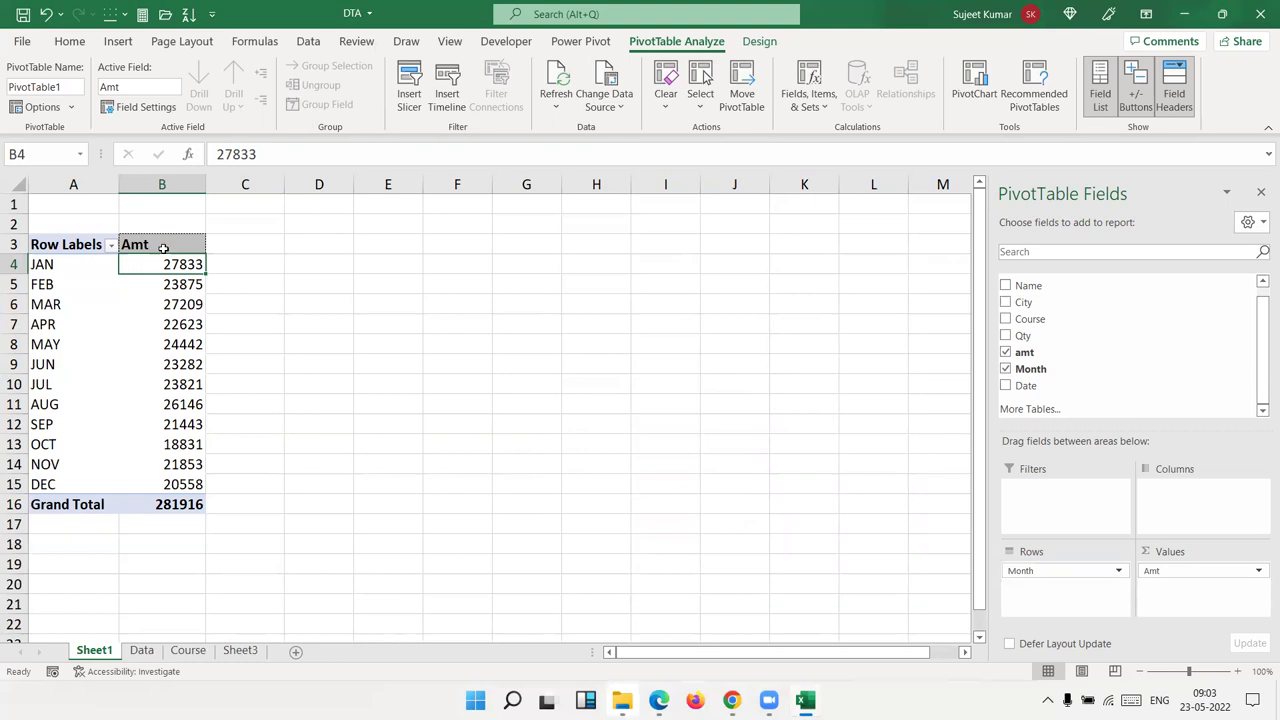
Step: Review the Amt column values and bring up the PivotTable Analyze commands
key(Right)
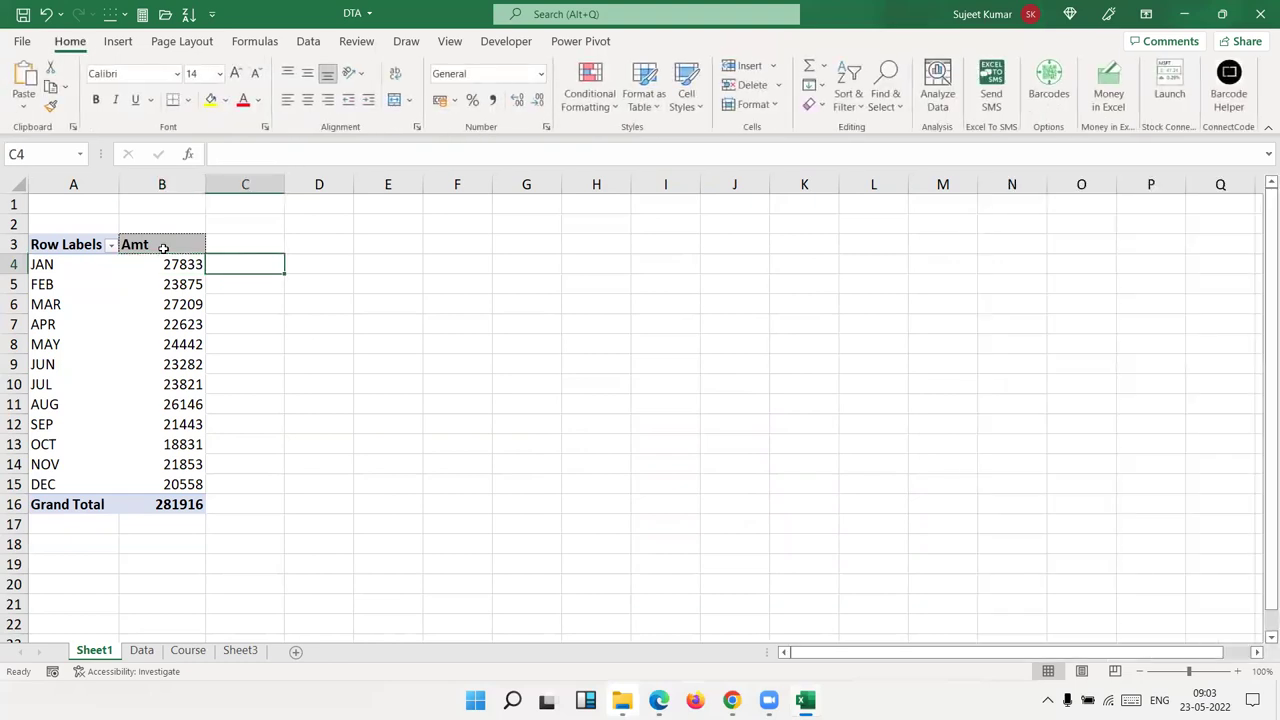
key(Left)
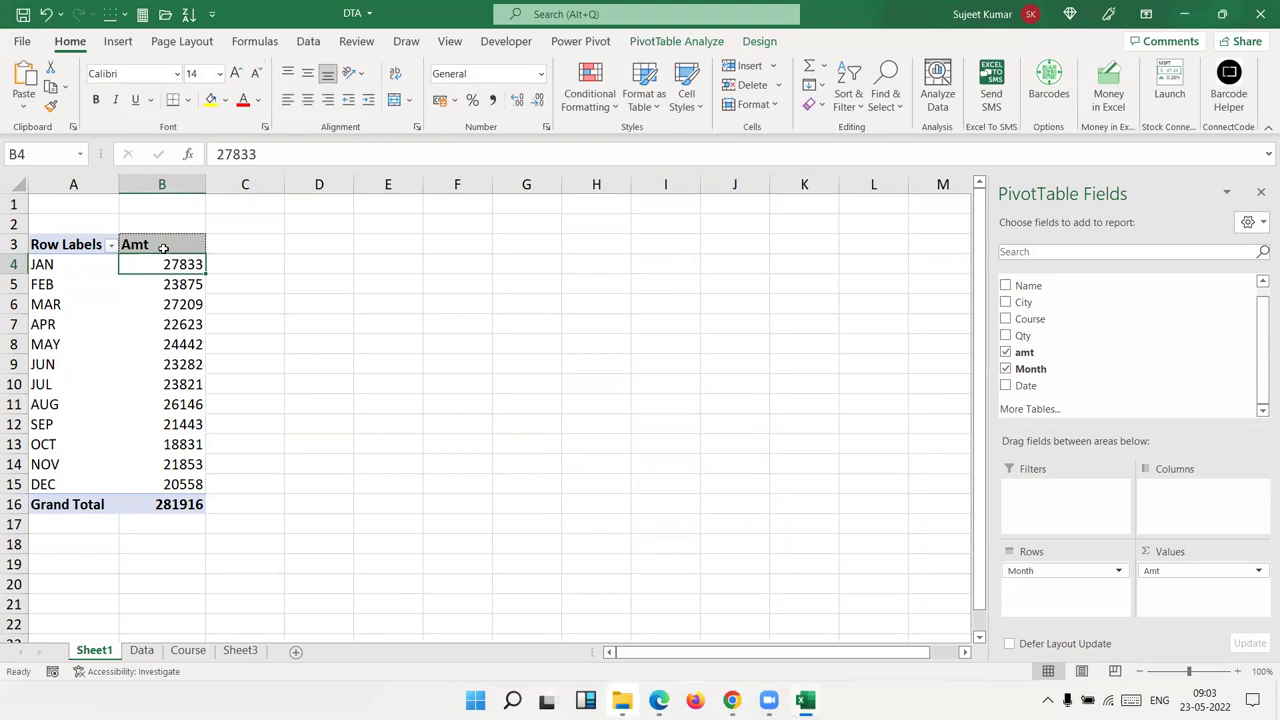
key(Down)
key(Down)
key(Down)
key(Up)
key(Up)
key(Up)
key(Up)
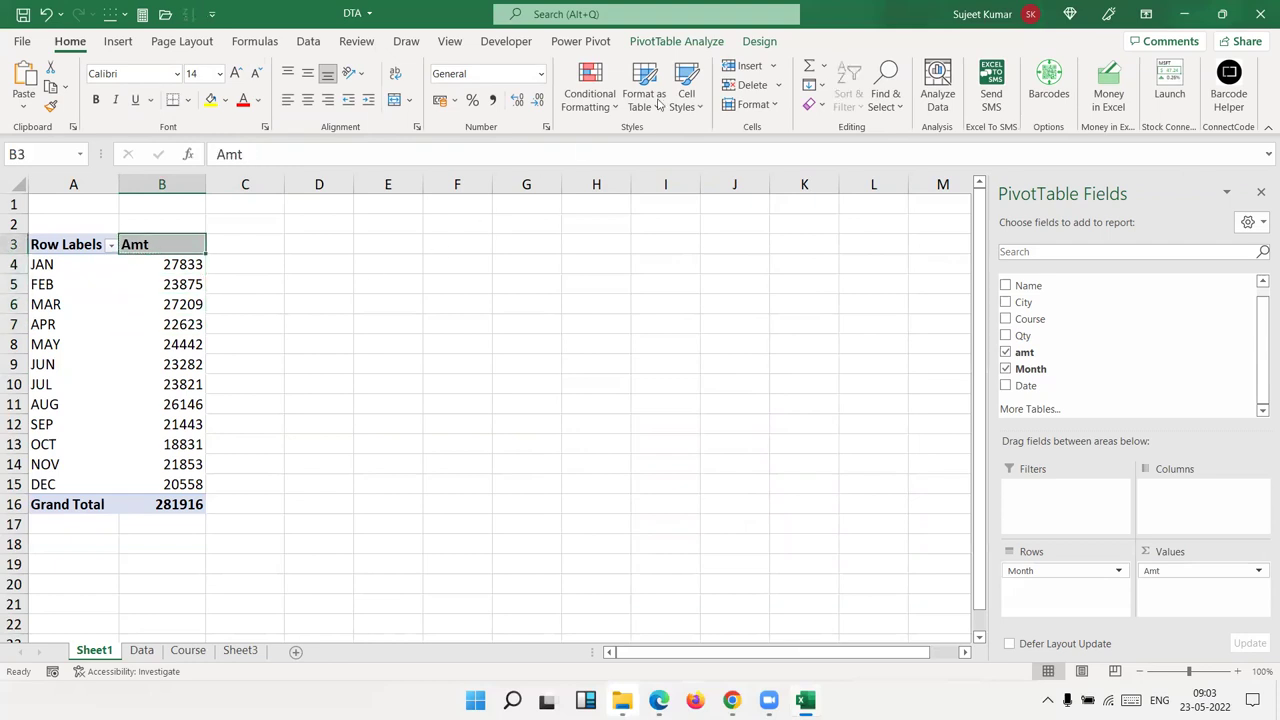
click(716, 45)
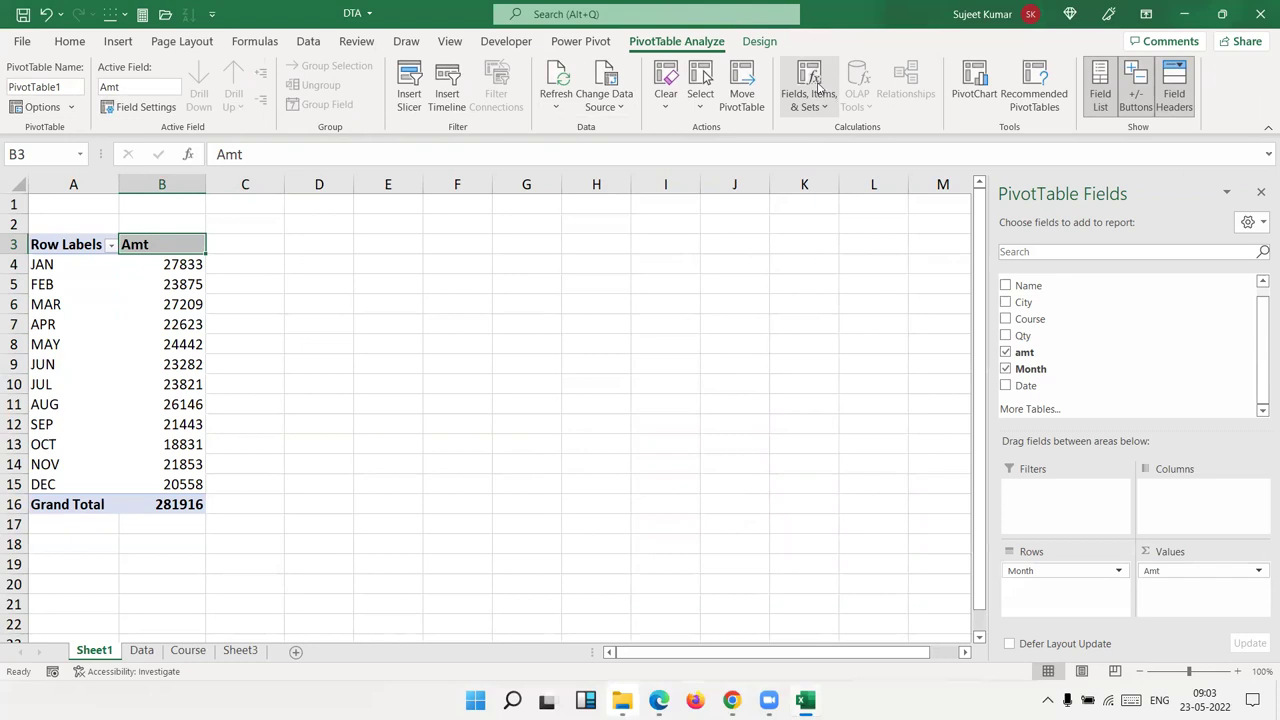
Step: Add a calculated field Target_Ach with formula =amt/30000 to the pivot
click(816, 88)
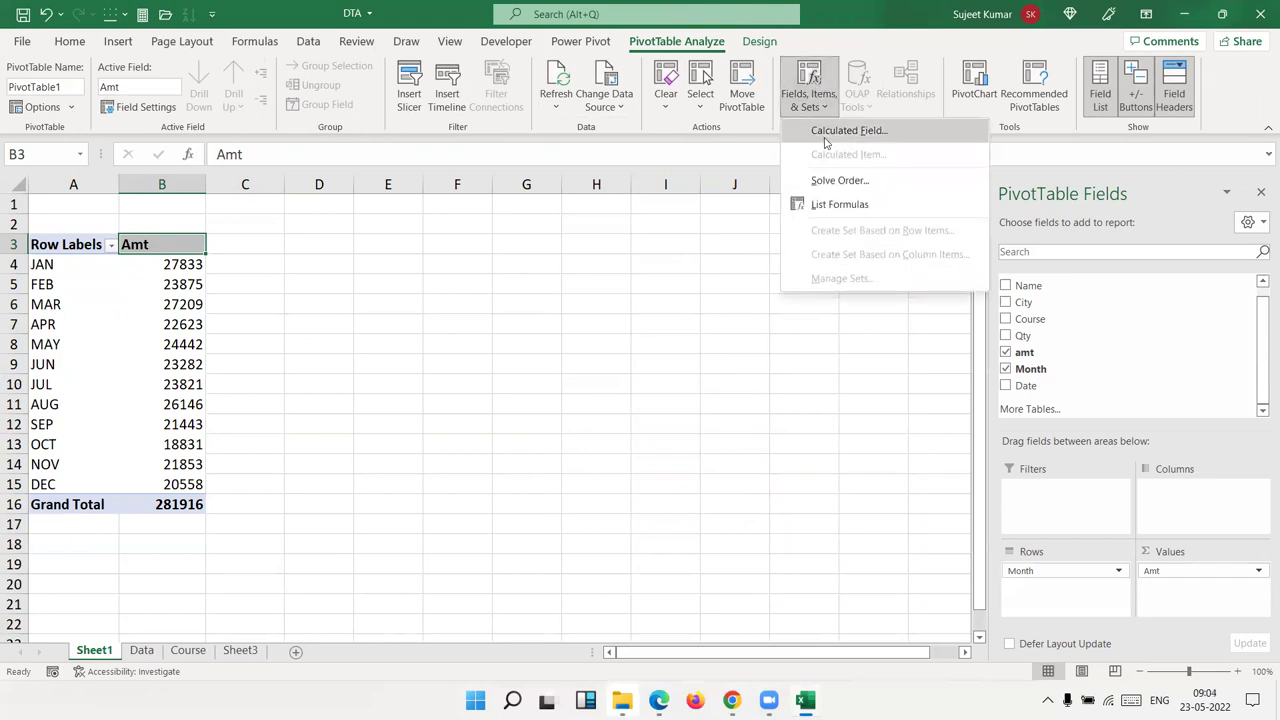
click(826, 134)
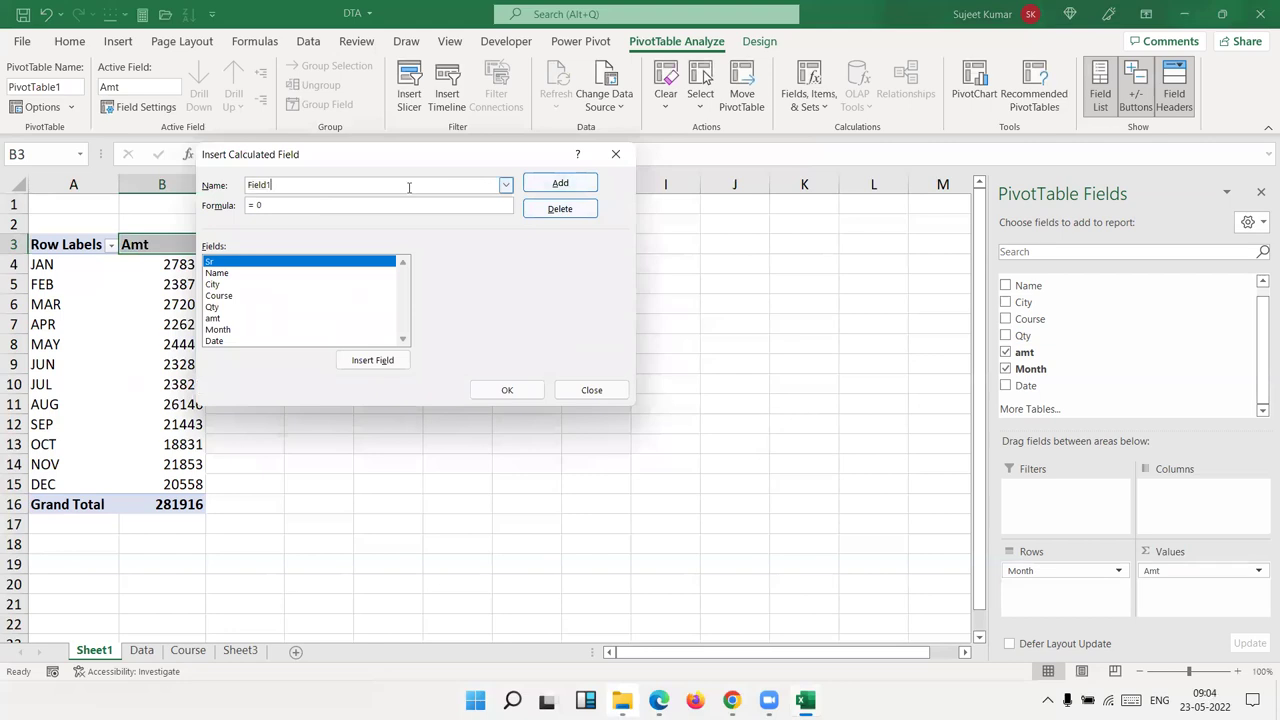
drag(357, 160, 571, 203)
double_click(511, 226)
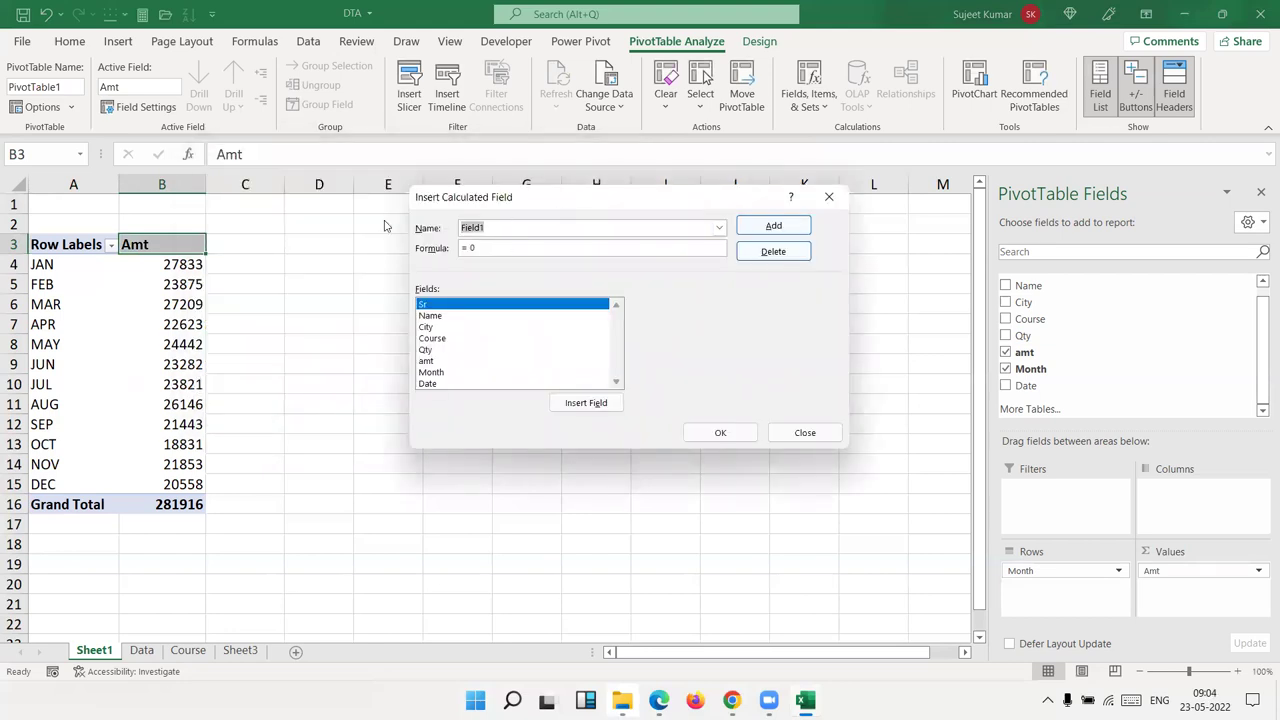
text(Ta)
text(rget_Ach)
click(440, 361)
click(578, 405)
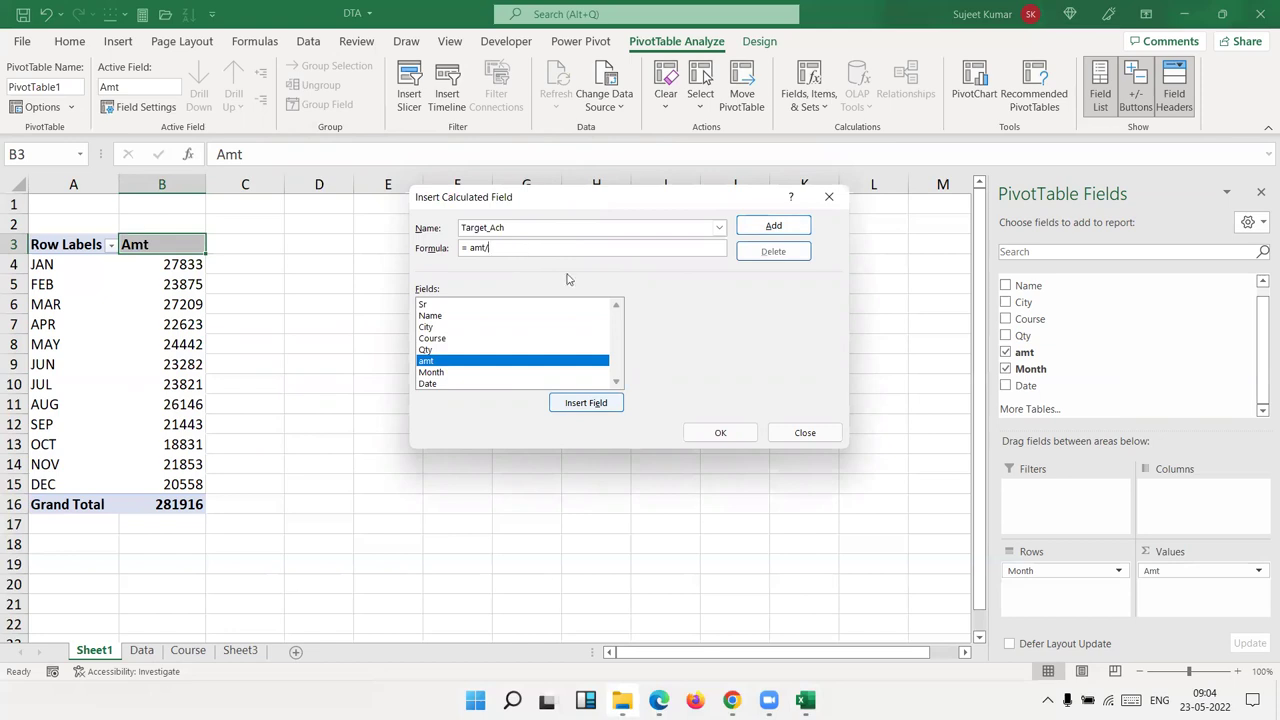
text(5000)
key(BackSpace)
key(BackSpace)
key(BackSpace)
key(BackSpace)
key(BackSpace)
text(00)
click(773, 225)
click(718, 432)
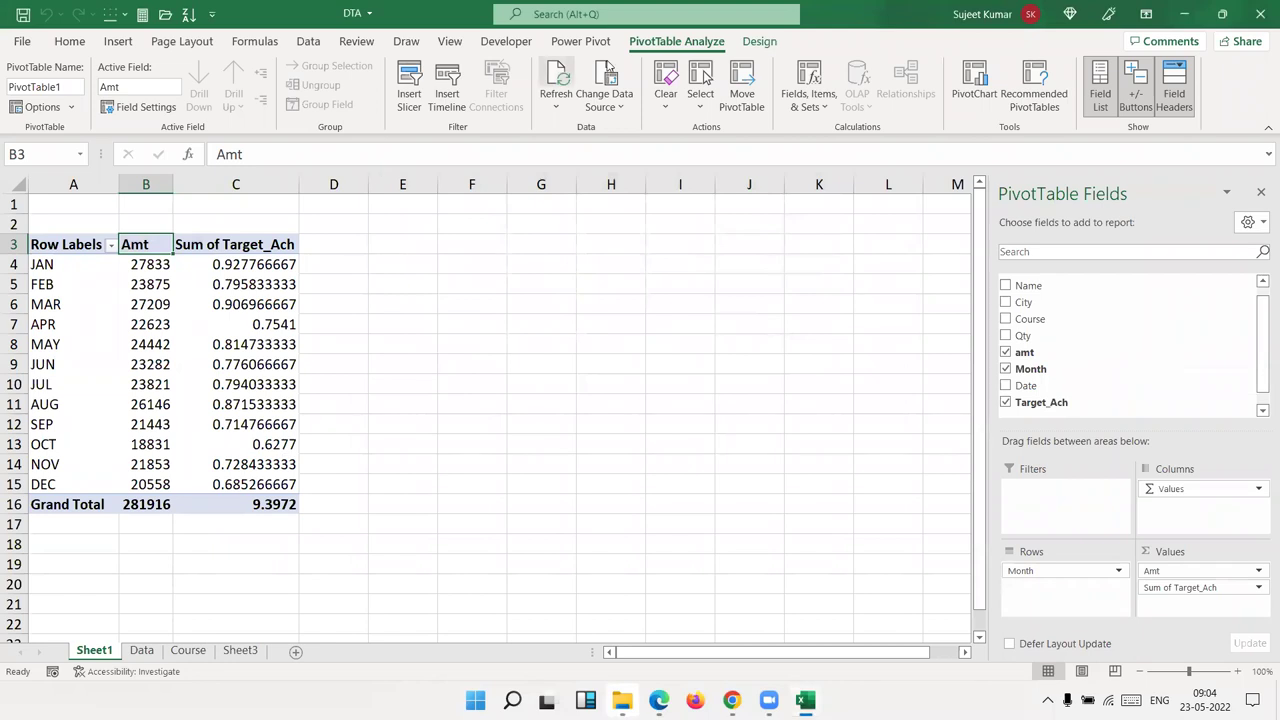
Step: Select the monthly Target_Ach values in C4:C15
click(213, 266)
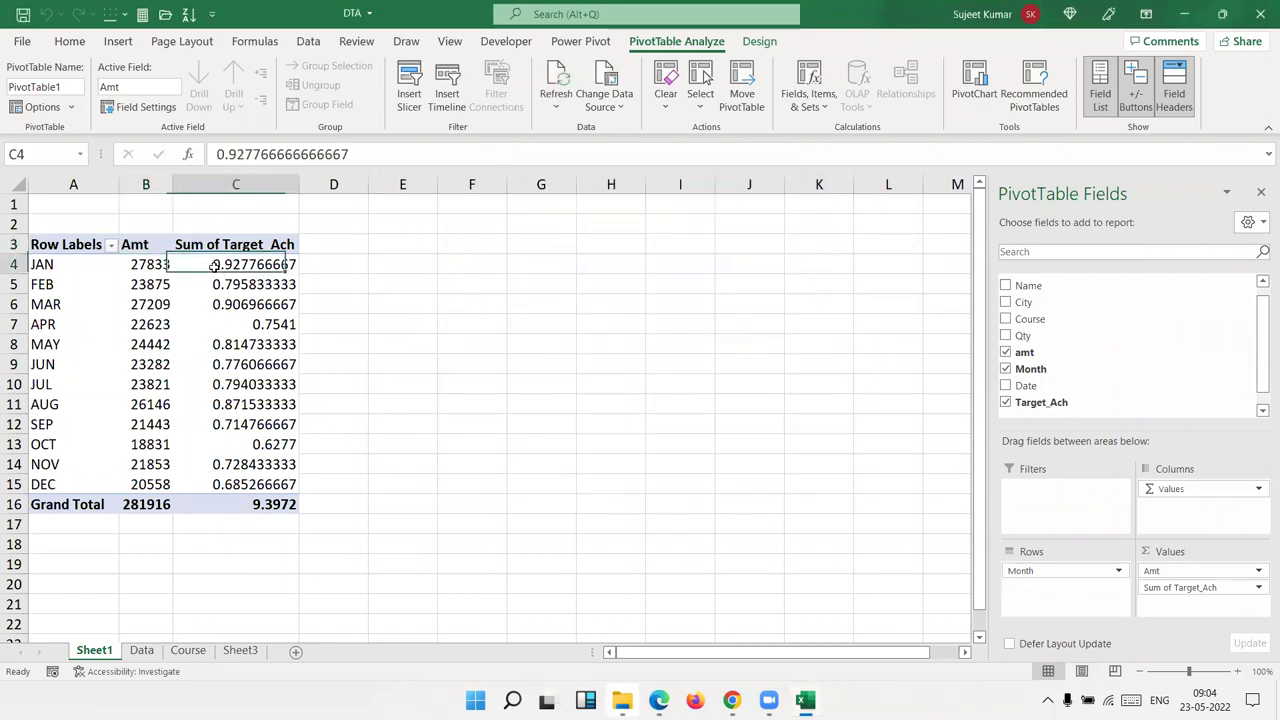
key(ctrl+shift+Down)
key(shift+Up)
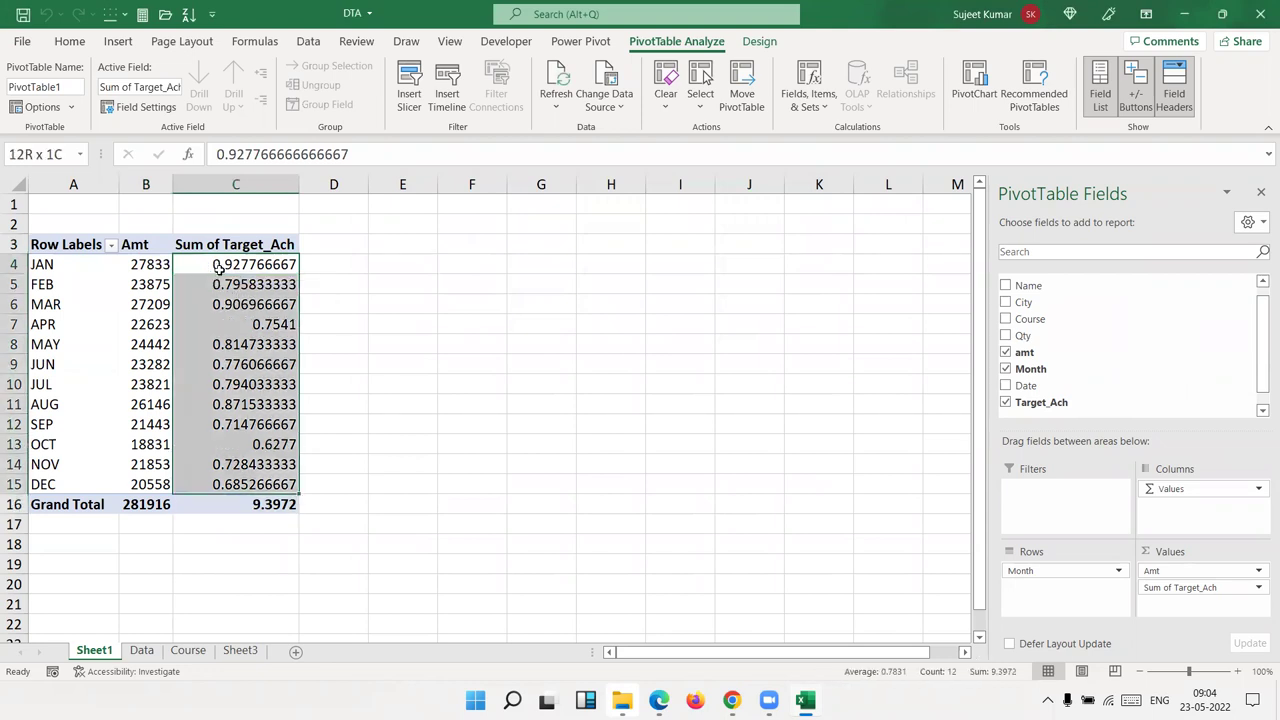
Step: Apply Percent Style to the monthly Target_Ach values in C4:C15
click(70, 41)
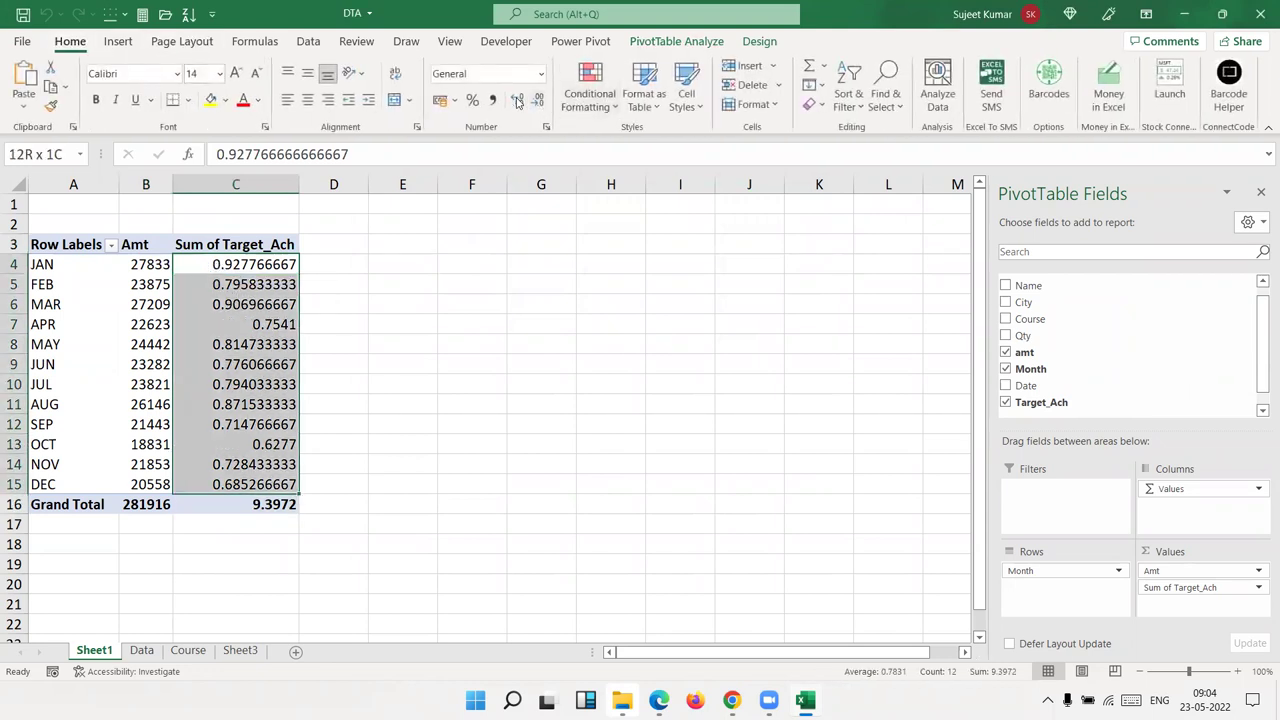
click(472, 101)
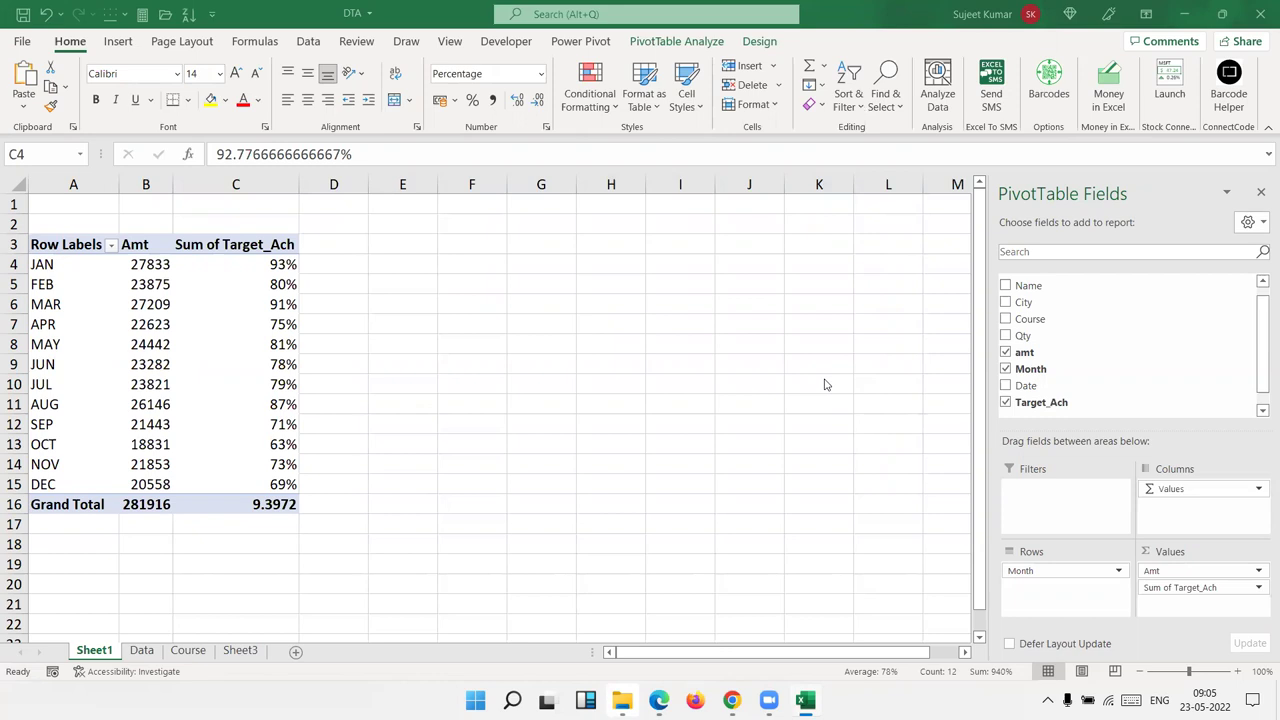
click(137, 665)
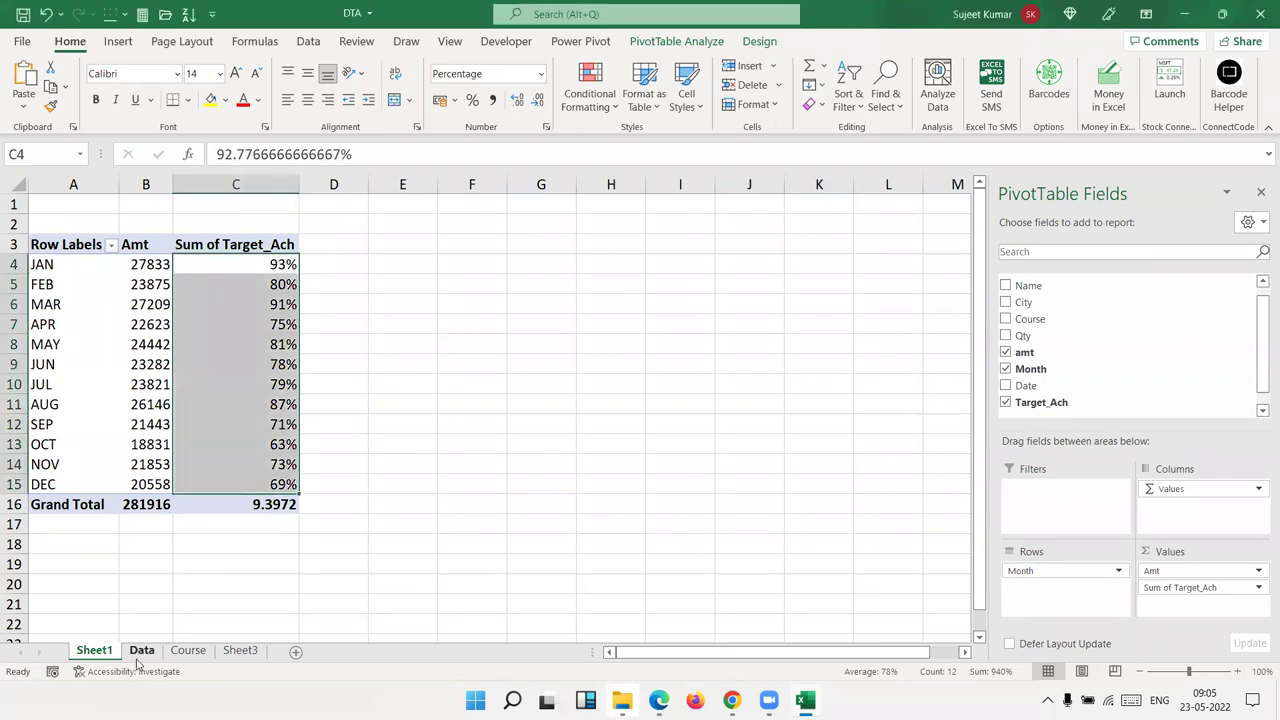
click(141, 652)
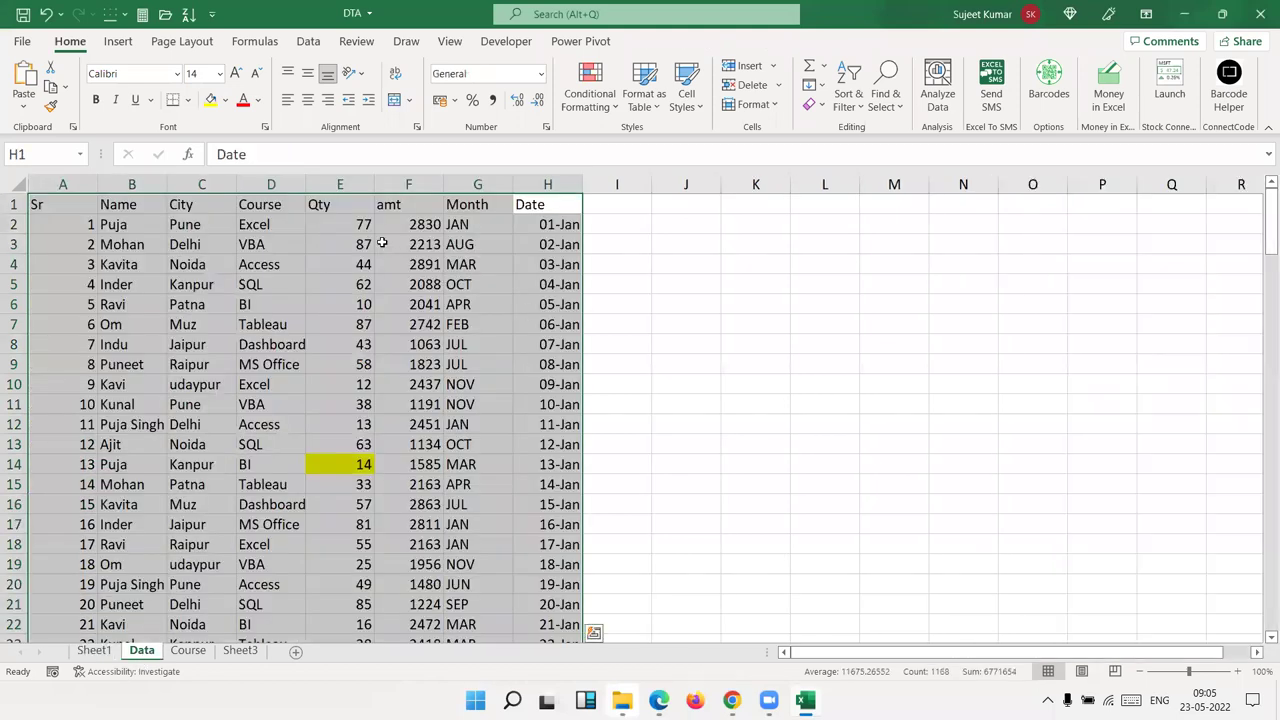
click(360, 221)
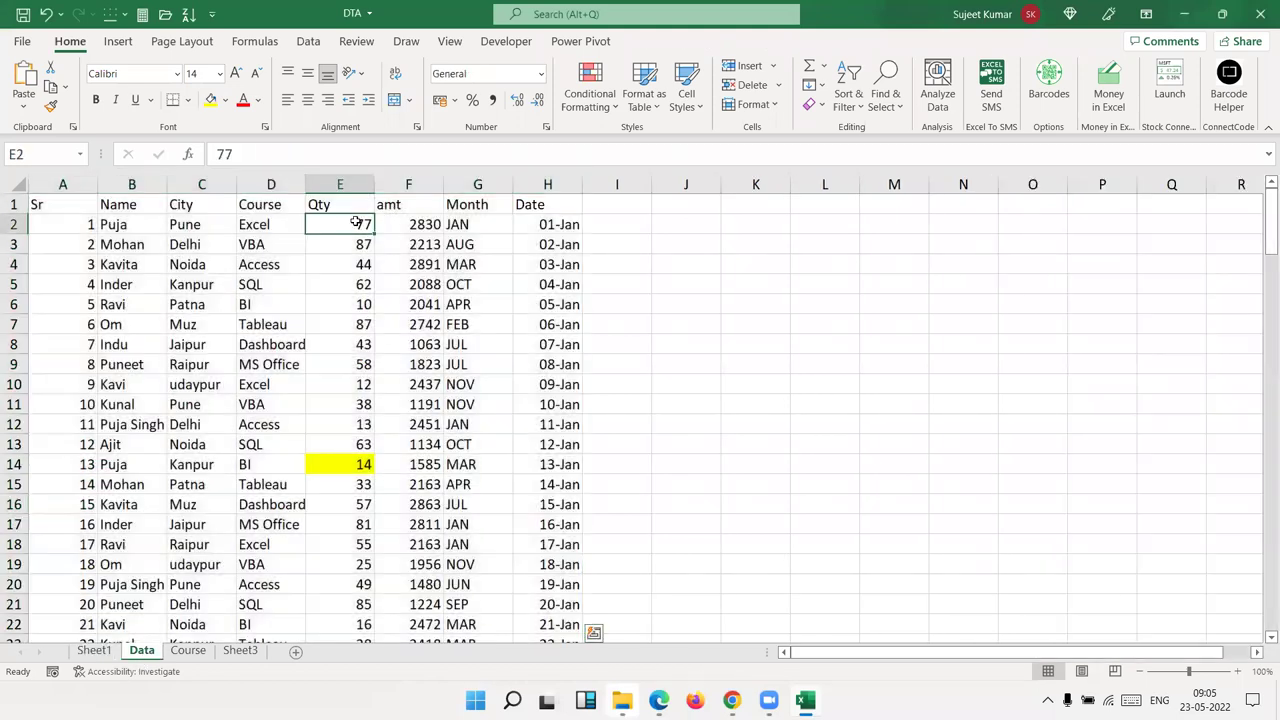
click(409, 224)
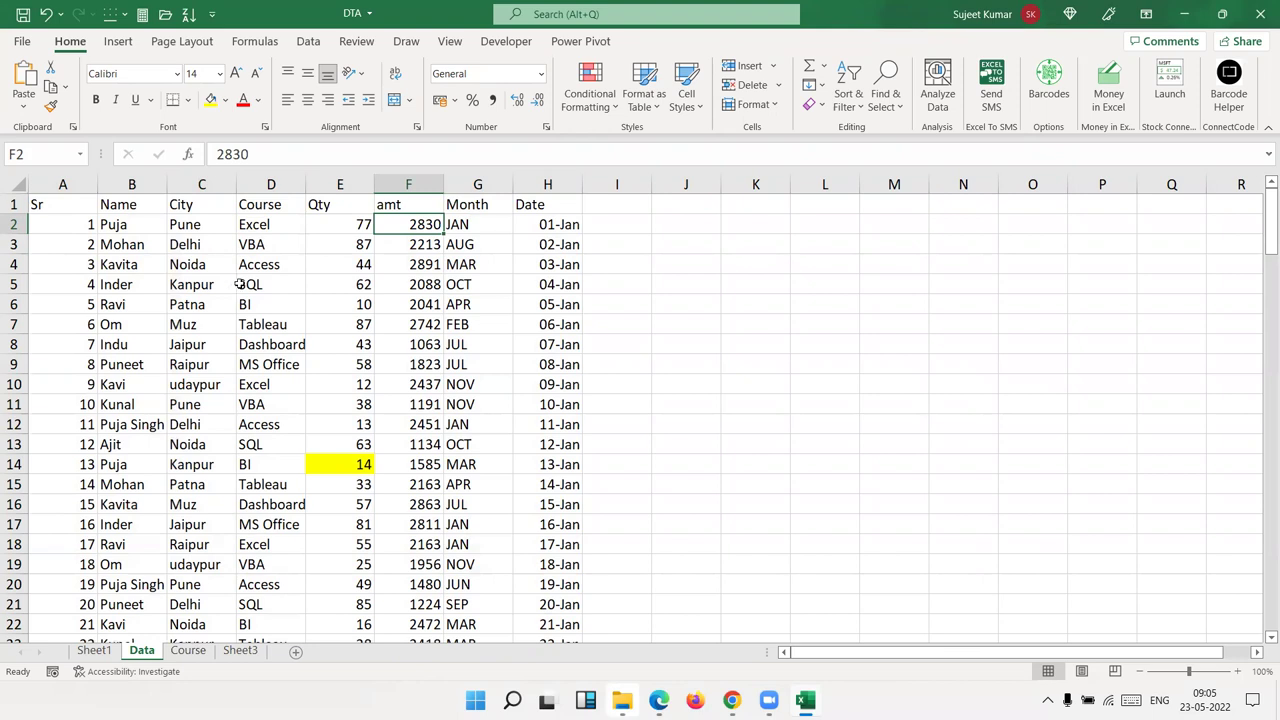
click(333, 229)
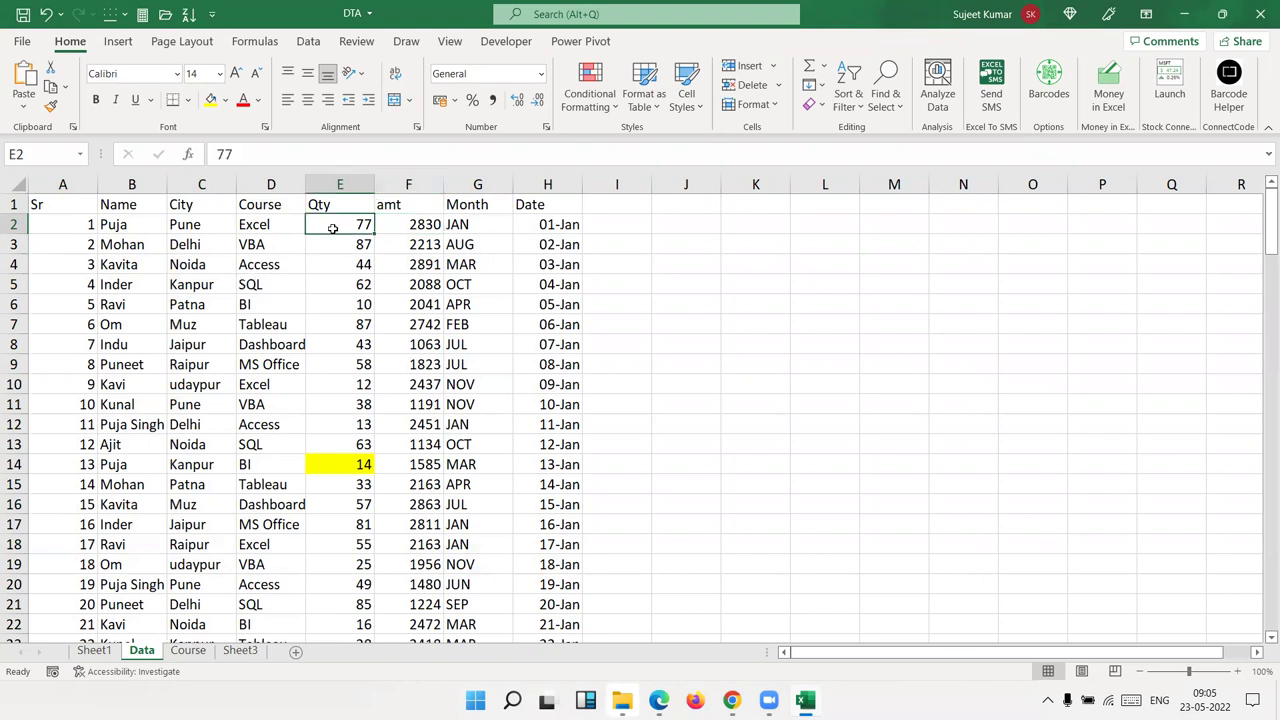
click(436, 232)
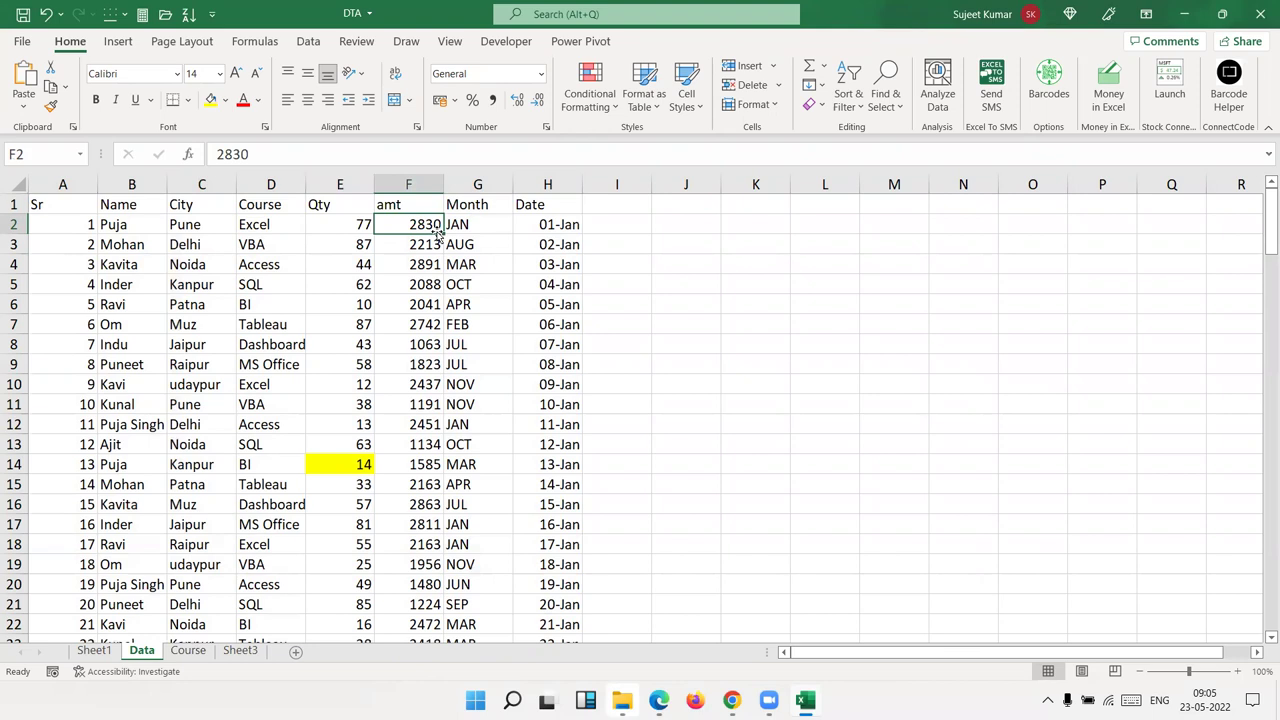
click(755, 227)
text(=)
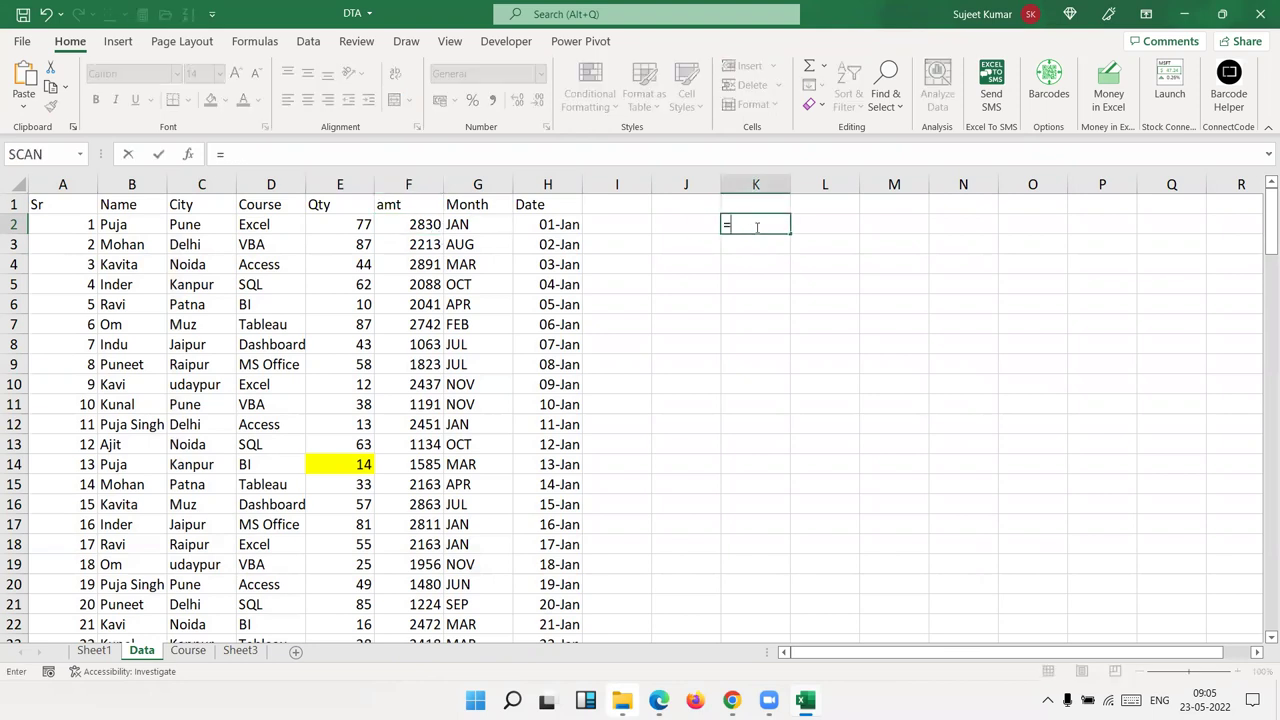
text(2830/77)
key(Return)
click(757, 224)
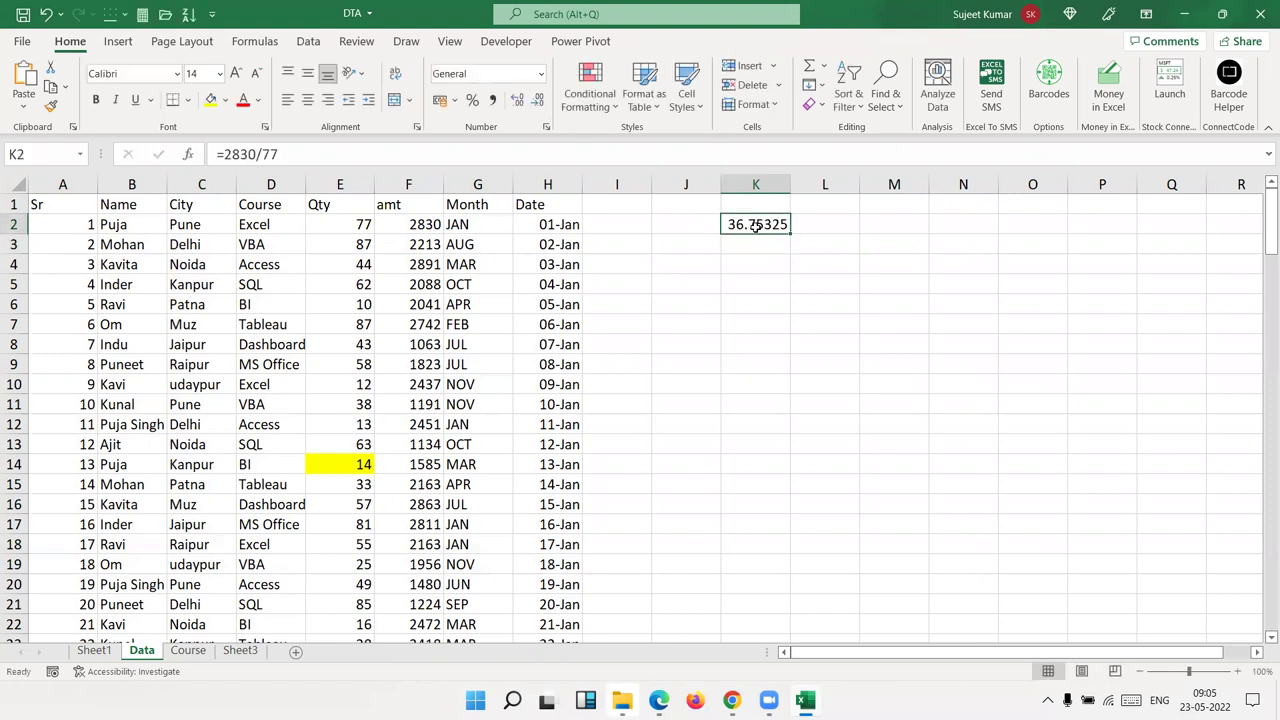
key(Delete)
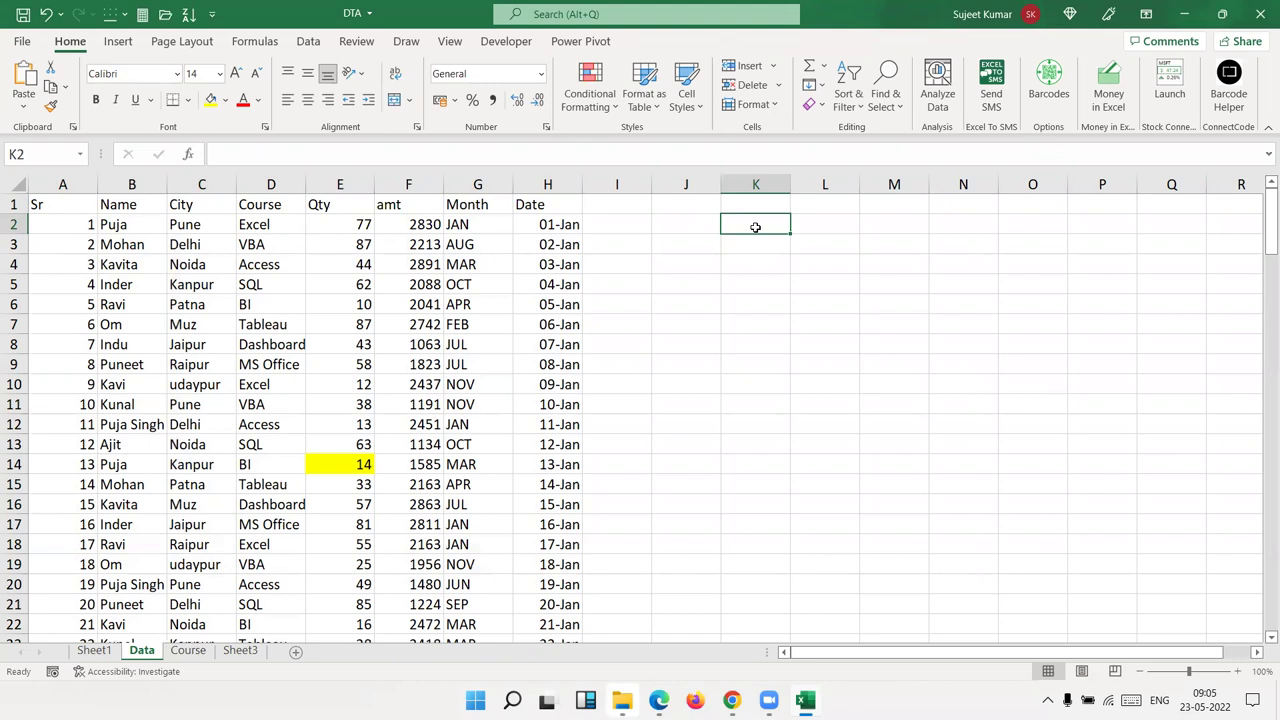
click(296, 262)
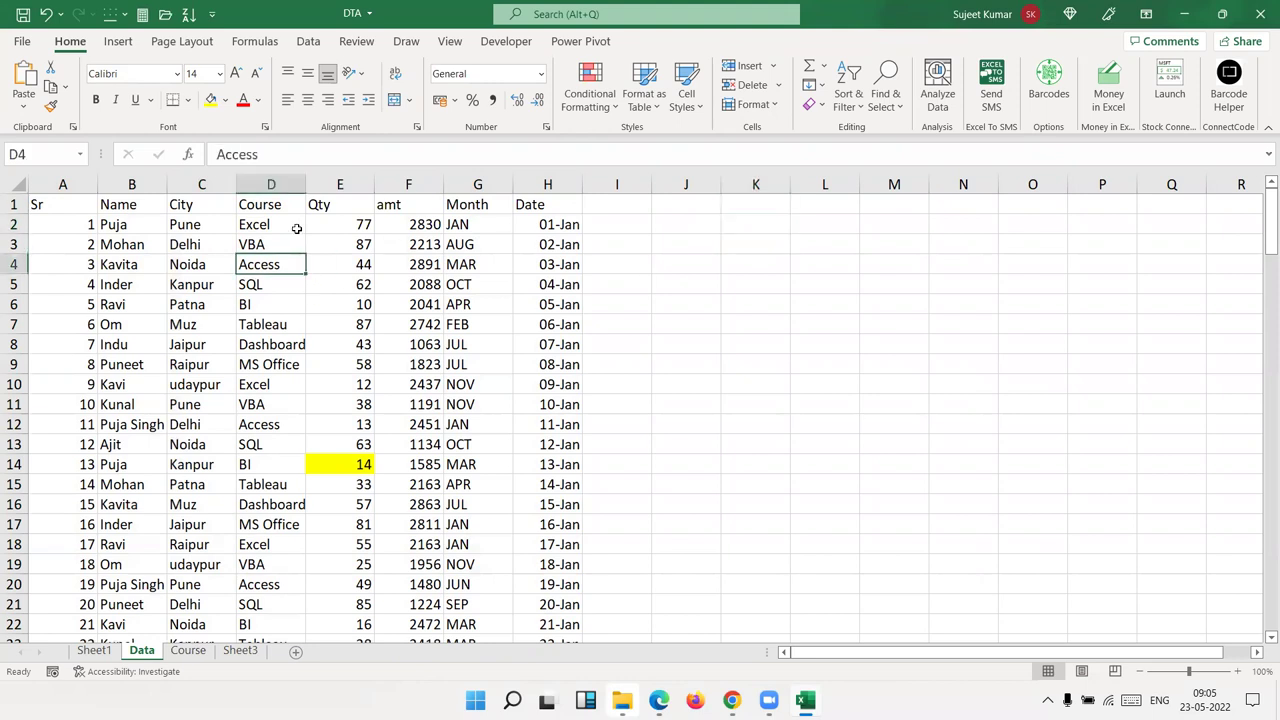
click(73, 211)
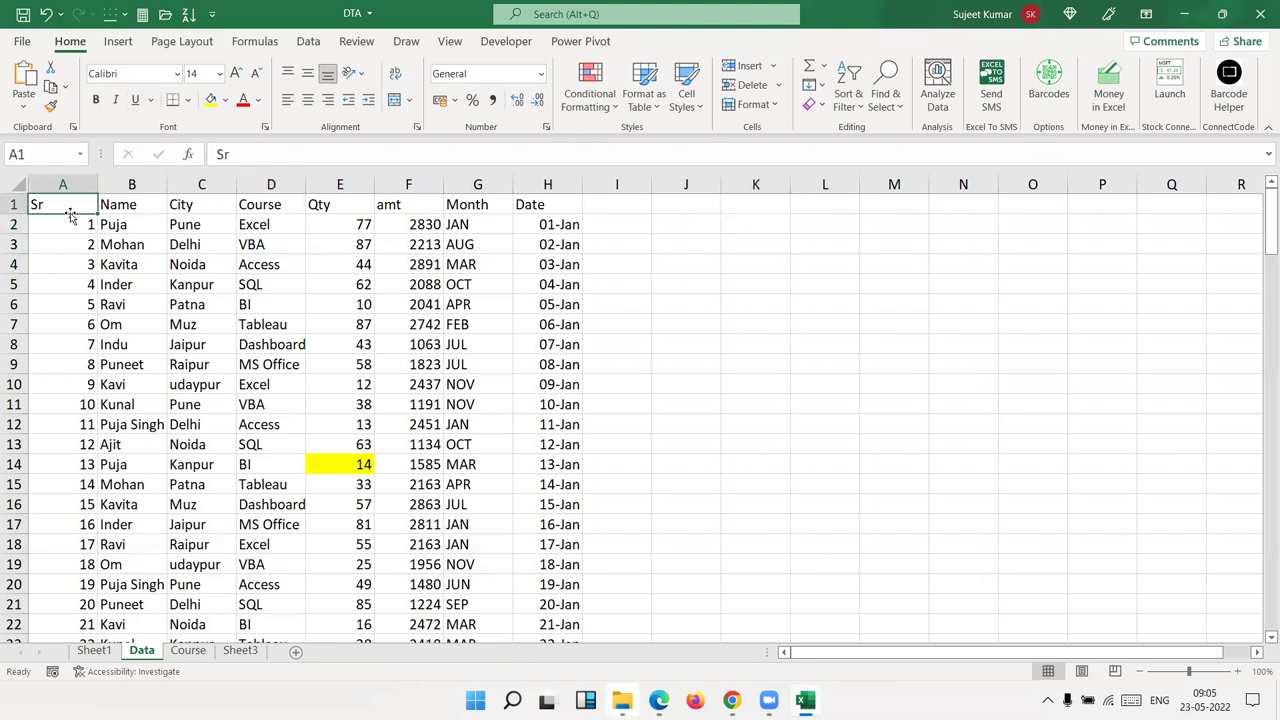
click(106, 649)
click(135, 656)
Step: On Sheet1, remove Sum of Target_Ach from the pivot and add Qty as a summed value
click(94, 651)
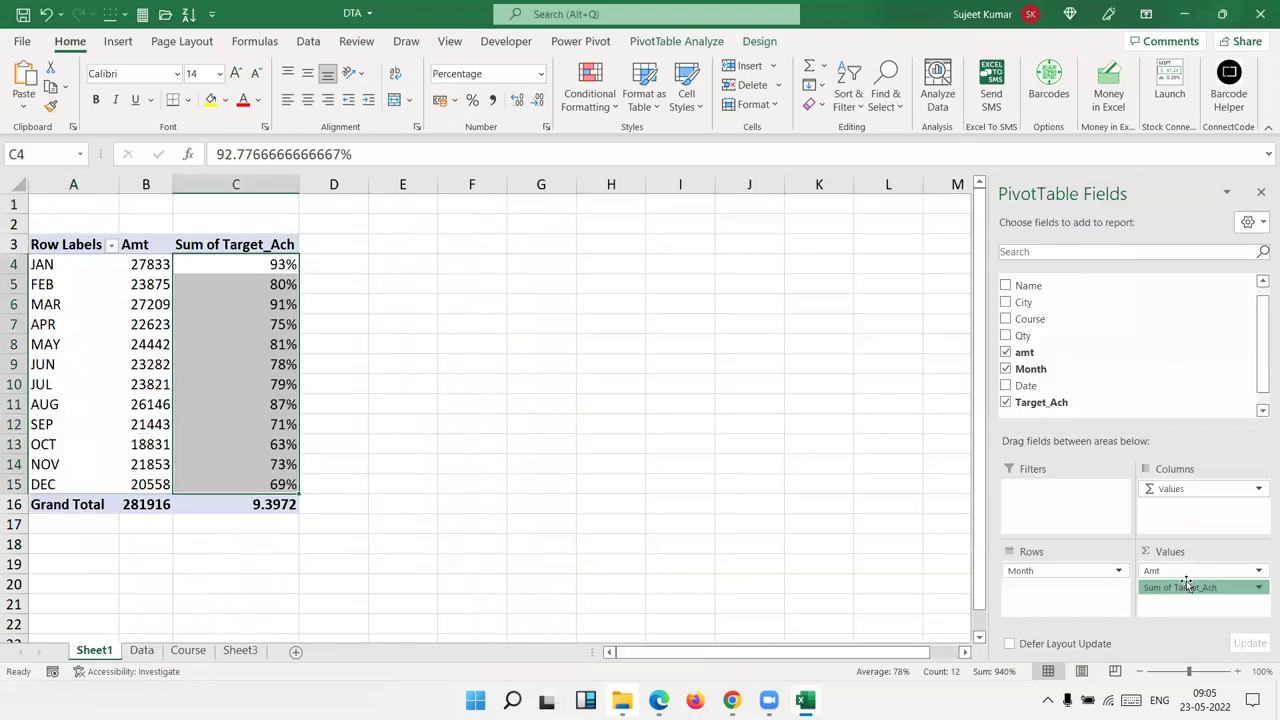
drag(1183, 587, 1212, 415)
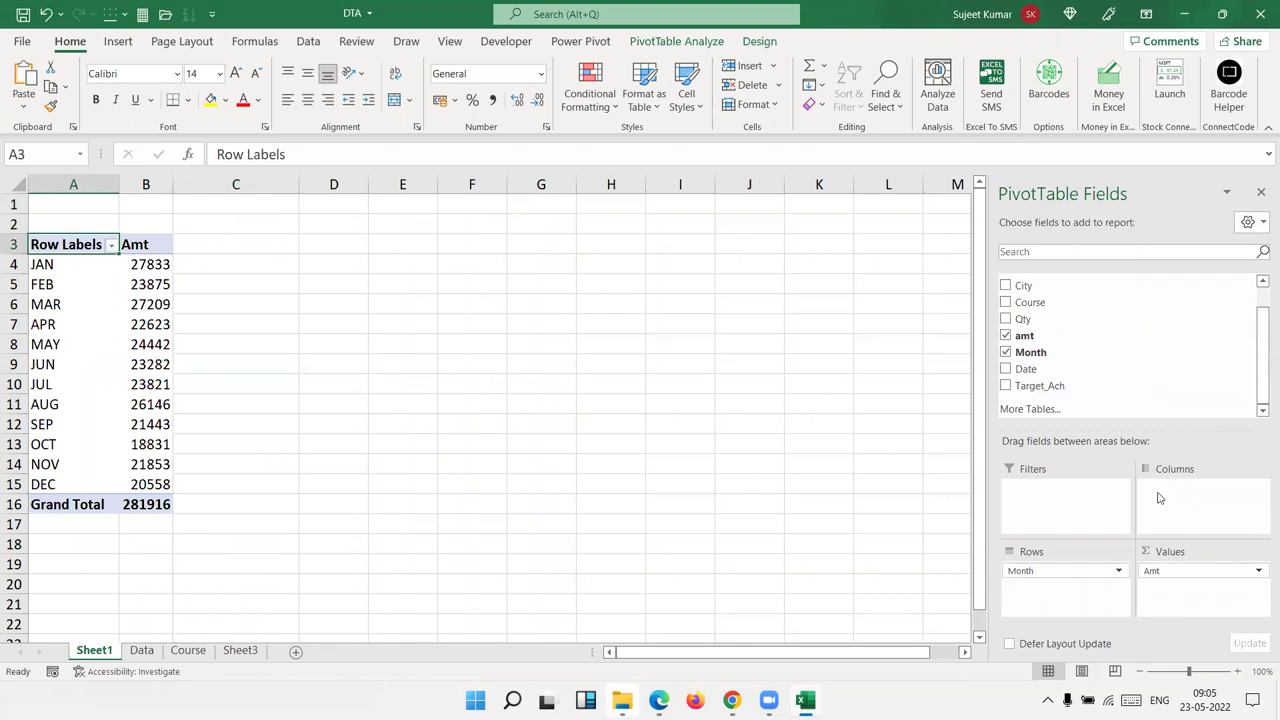
mouse_move(1040, 320)
mouse_down()
mouse_move(1204, 618)
mouse_move(1176, 590)
mouse_up()
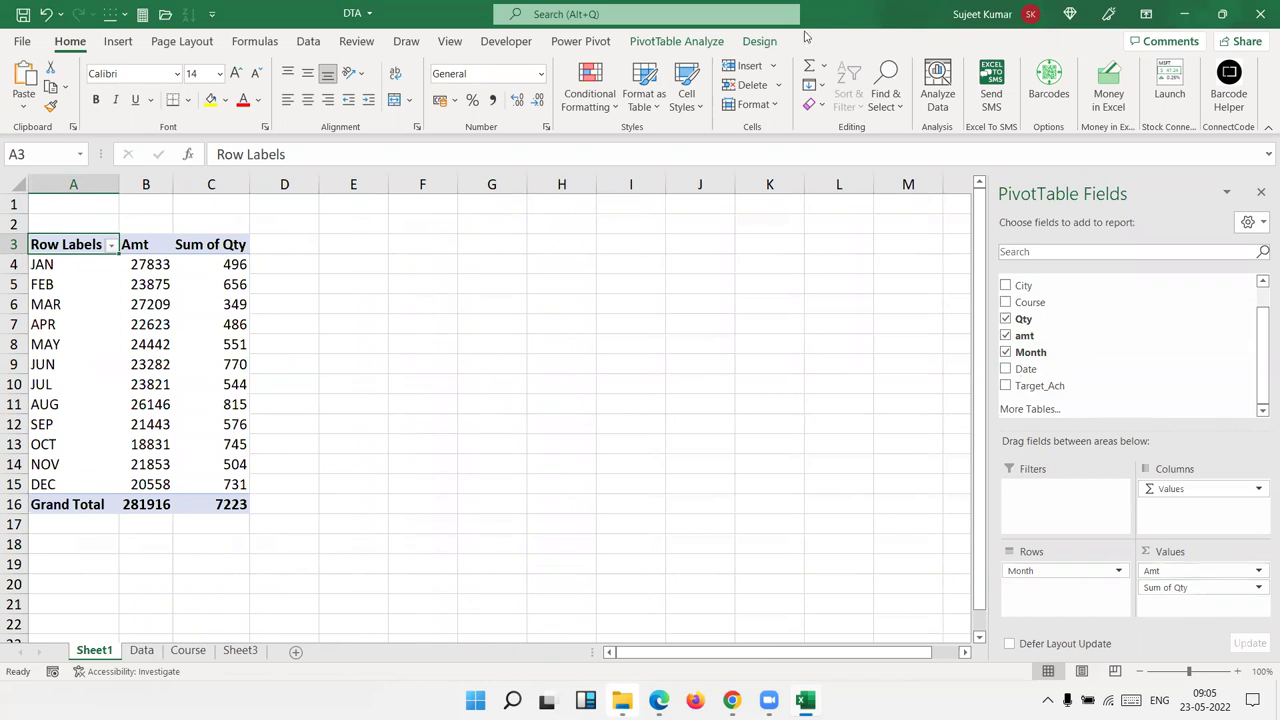
Step: Start a new calculated field named Rate_Per
click(693, 45)
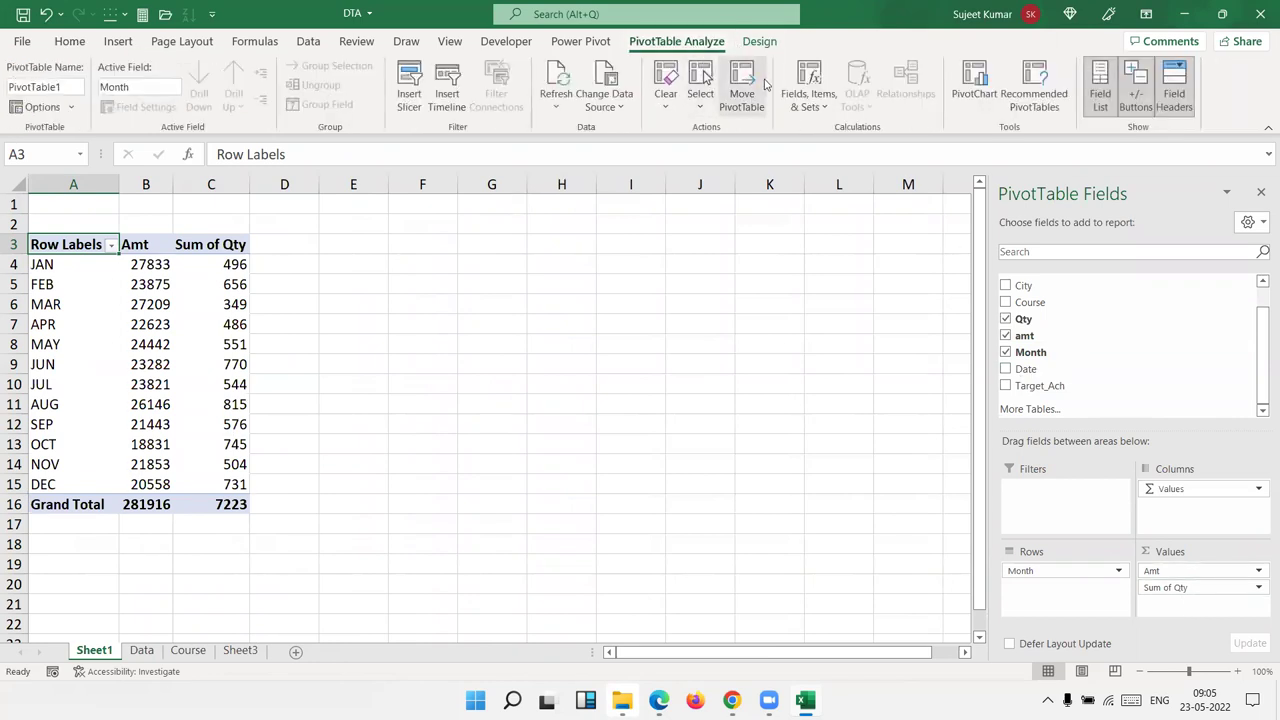
click(808, 98)
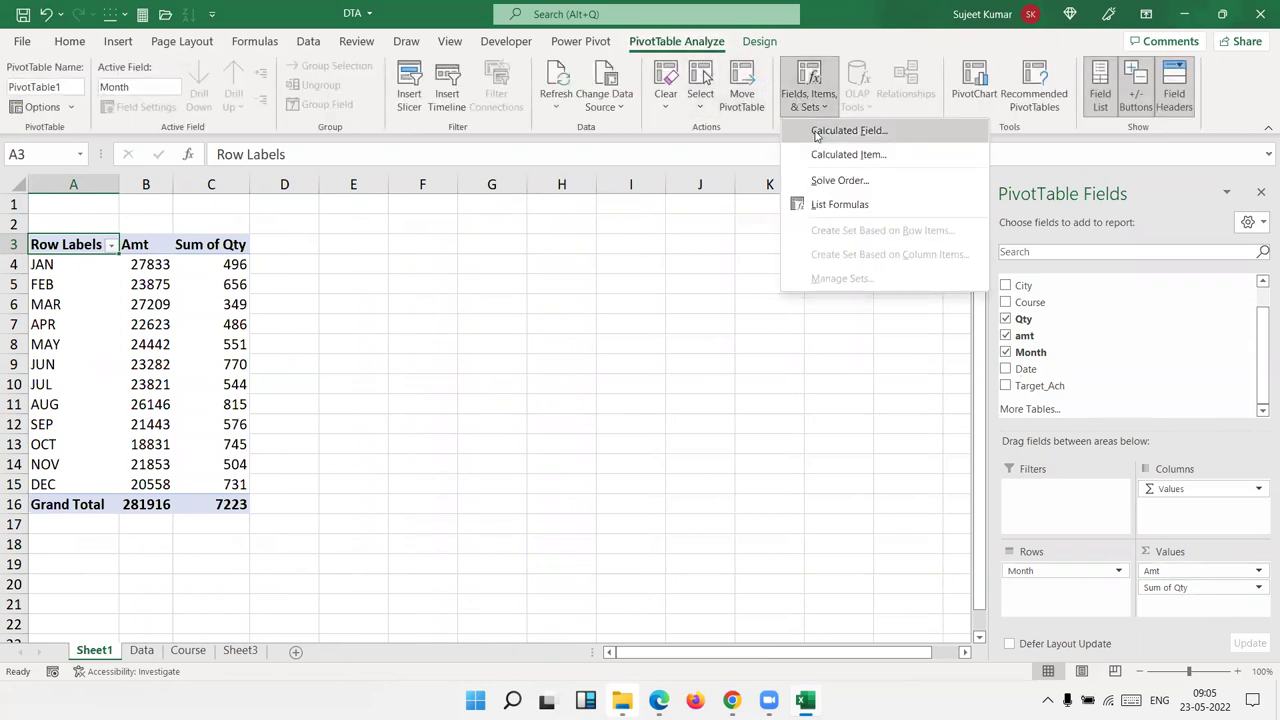
click(813, 130)
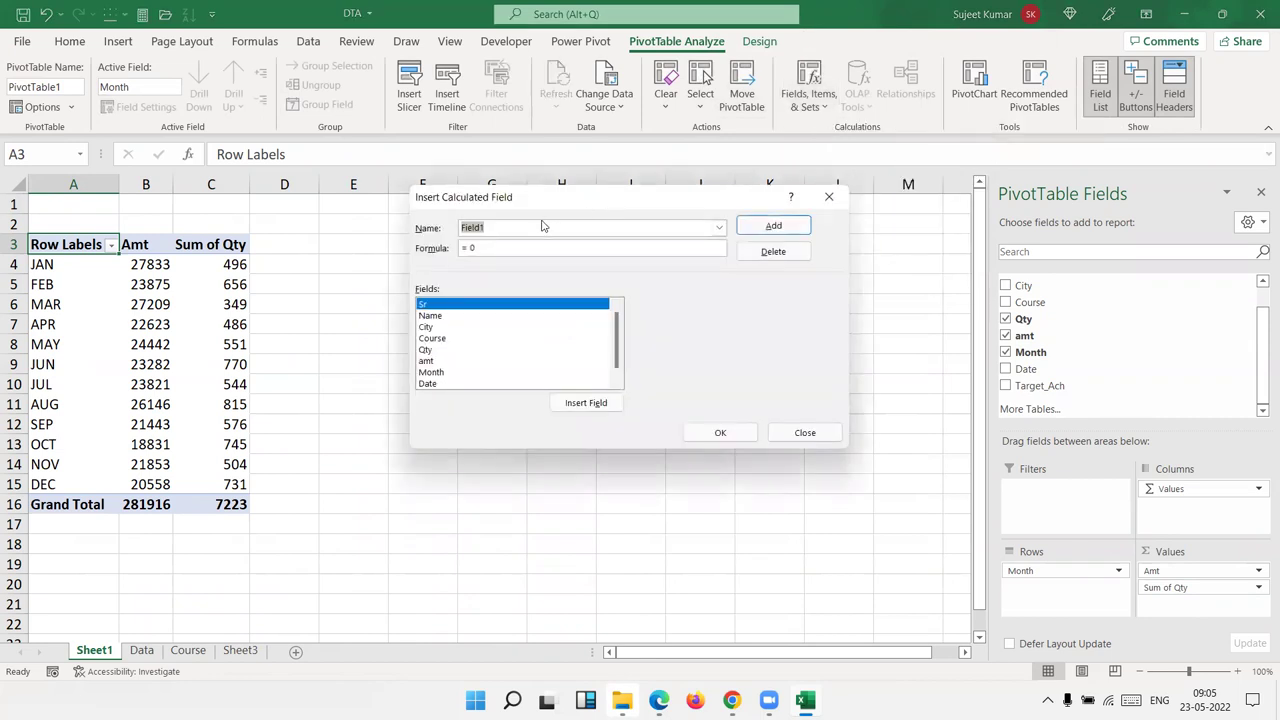
text(Rate_Pwe)
key(BackSpace)
key(BackSpace)
text(er)
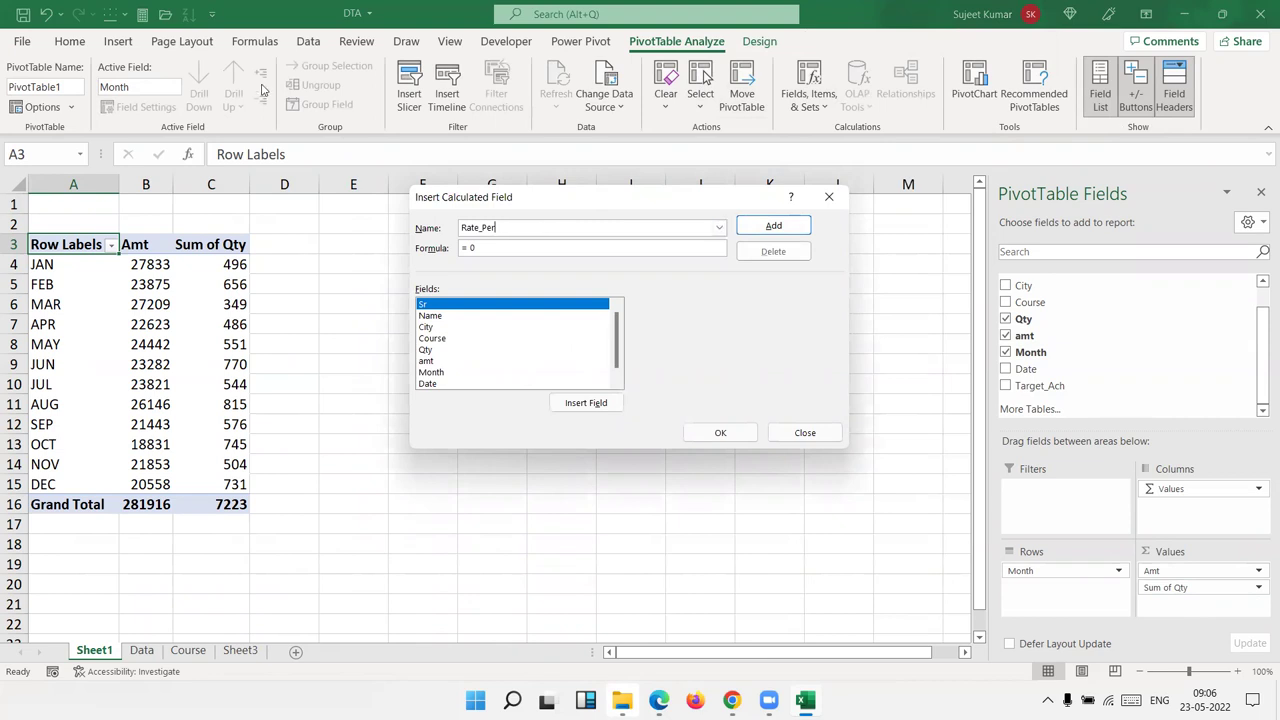
Step: Set the Rate_Per formula to =amt/Qty, add it, and select the monthly Rate_Per values
click(477, 248)
key(BackSpace)
click(457, 371)
click(454, 361)
double_click(454, 361)
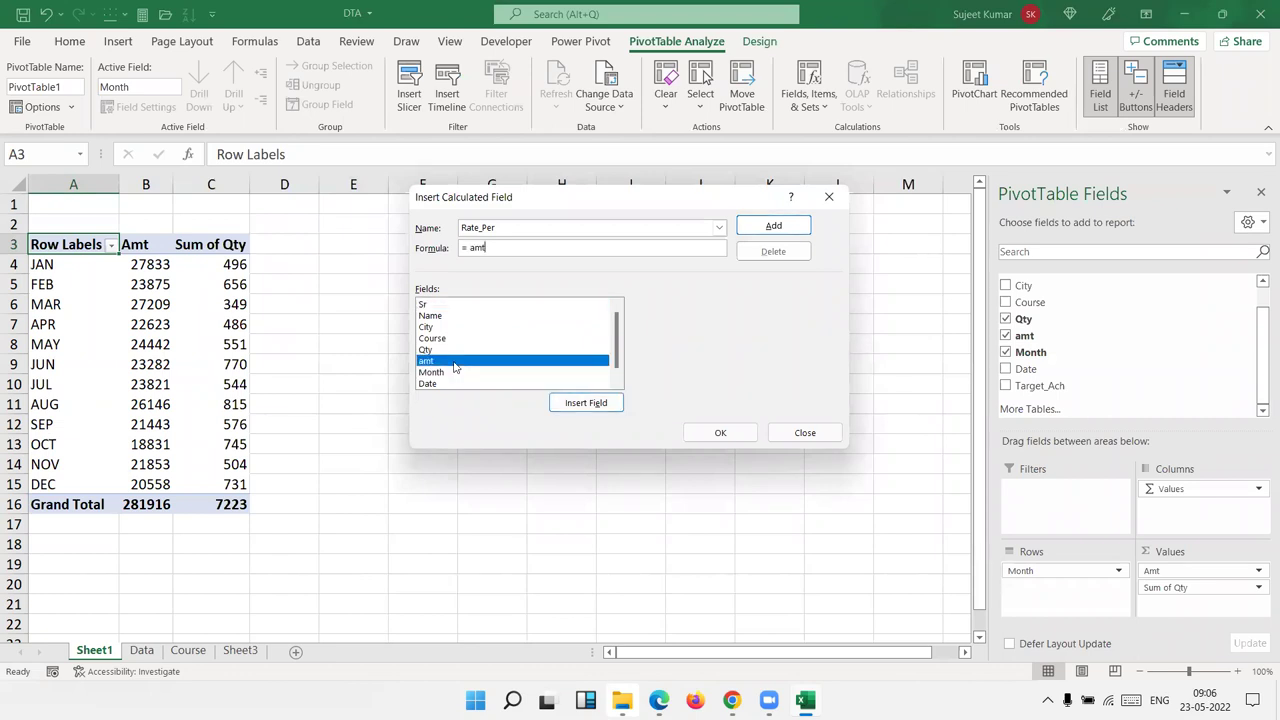
text(/)
scroll(455, 362, down, 1)
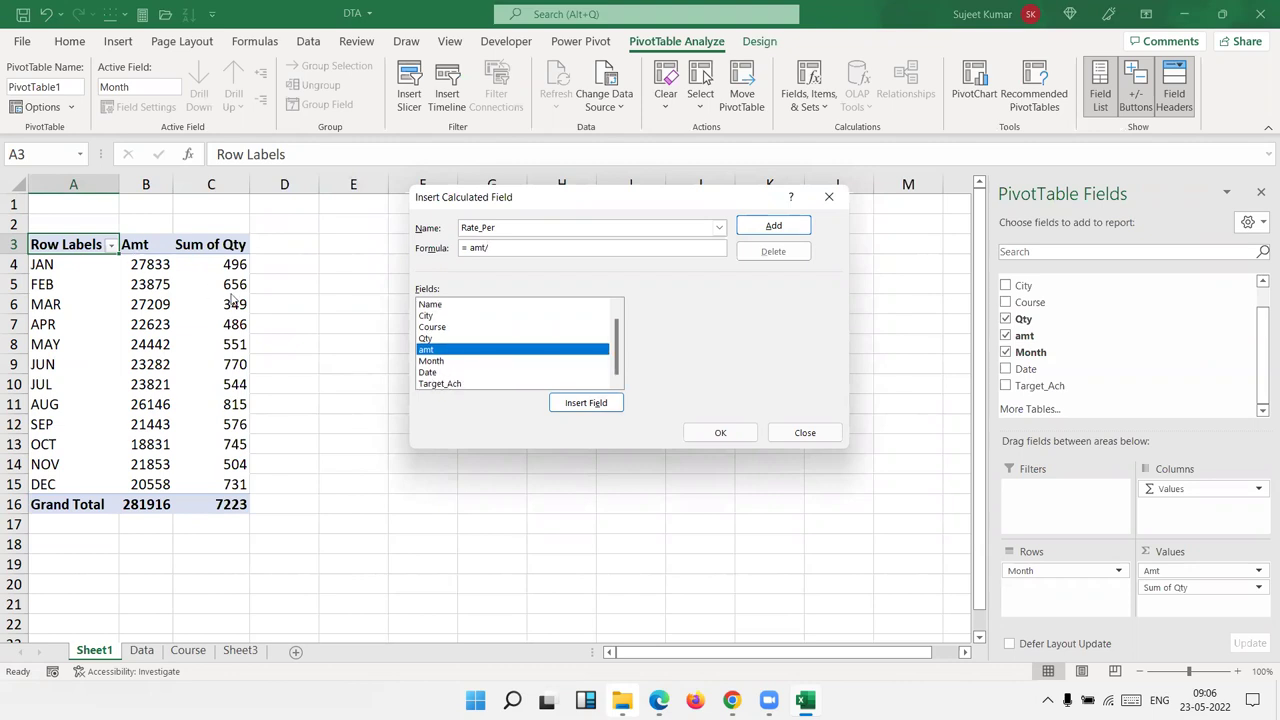
click(426, 341)
double_click(426, 341)
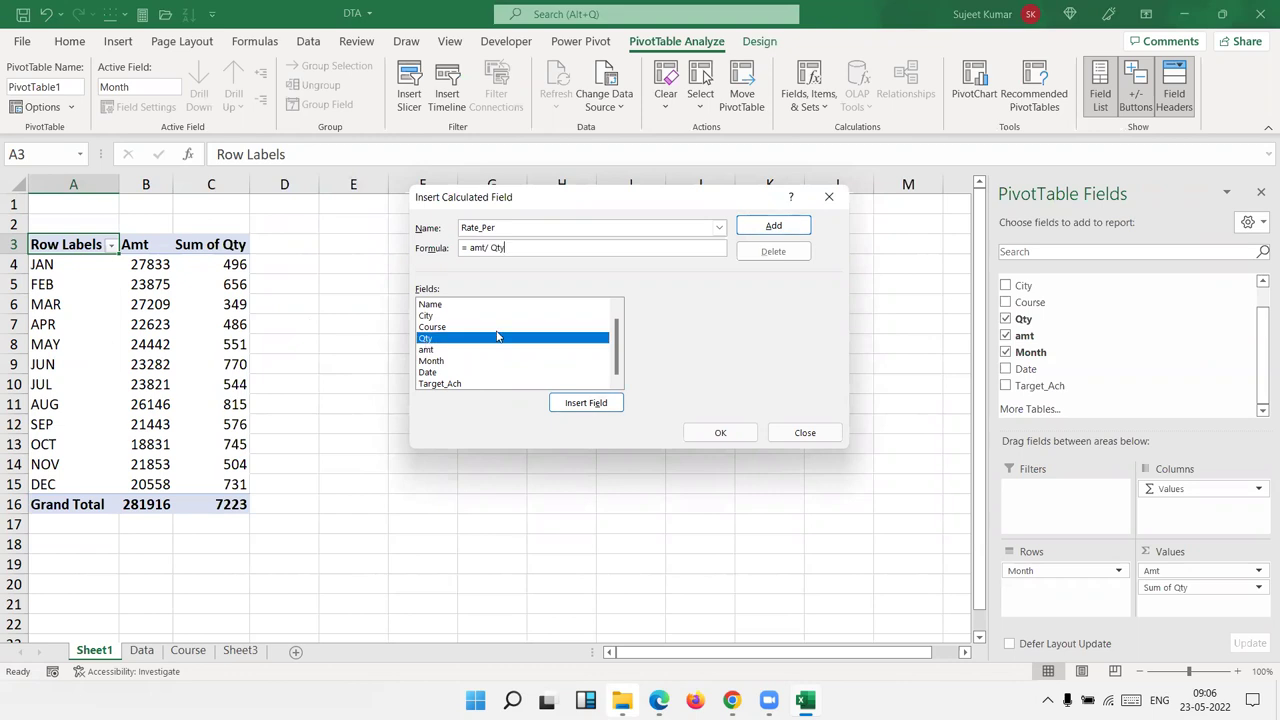
click(778, 228)
click(716, 436)
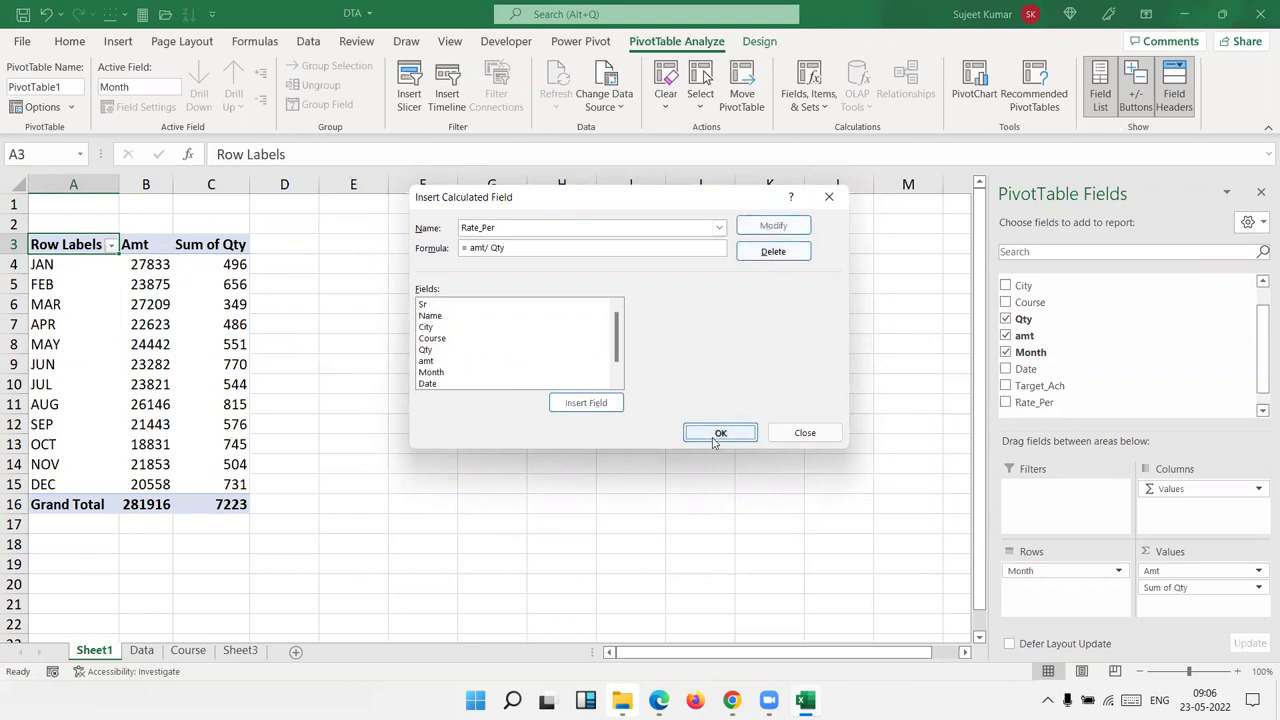
drag(305, 272, 332, 503)
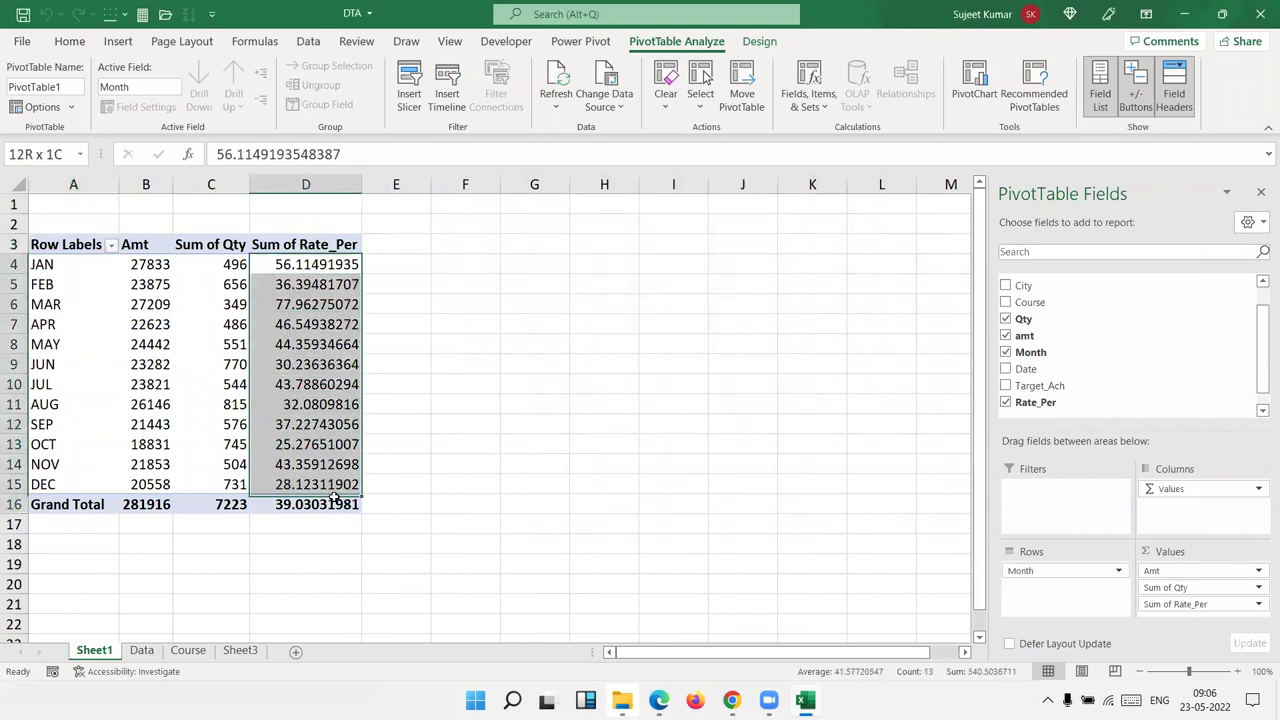
Step: Decrease the decimals on the Sum of Rate_Per values until they show whole numbers
click(70, 41)
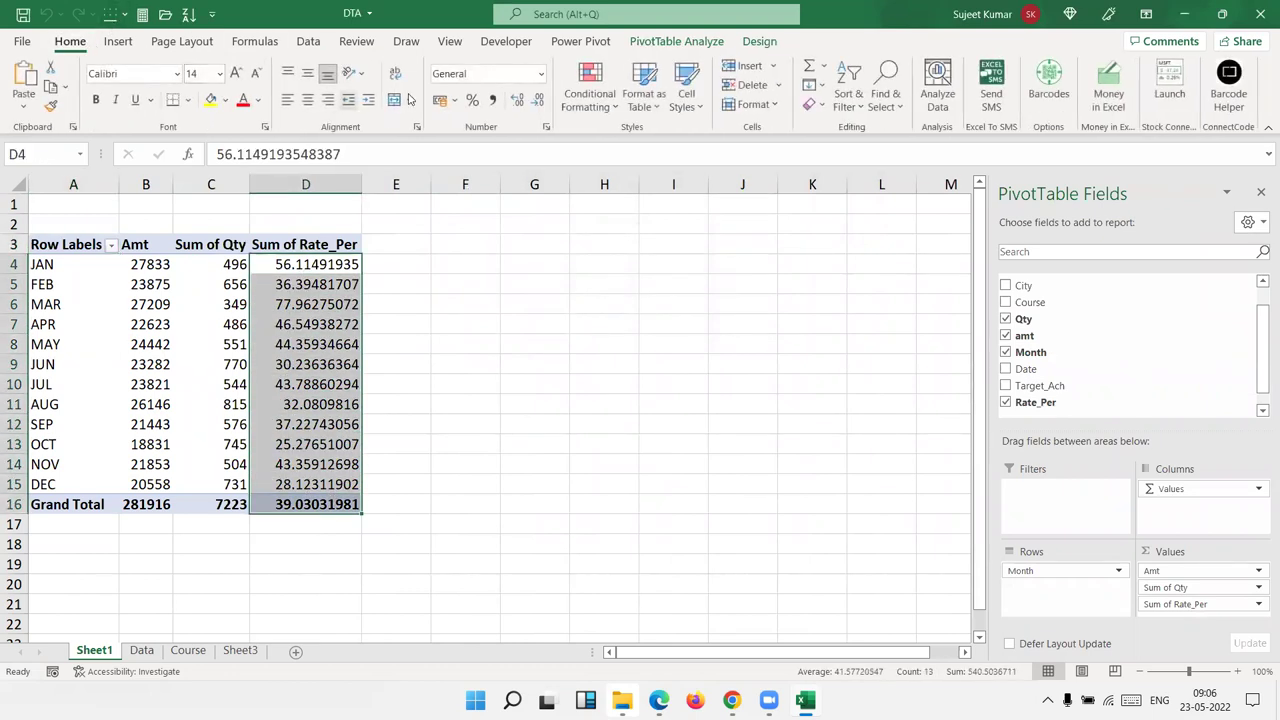
click(538, 102)
click(538, 102)
click(538, 102)
click(538, 102)
click(538, 102)
click(538, 102)
click(538, 102)
click(538, 102)
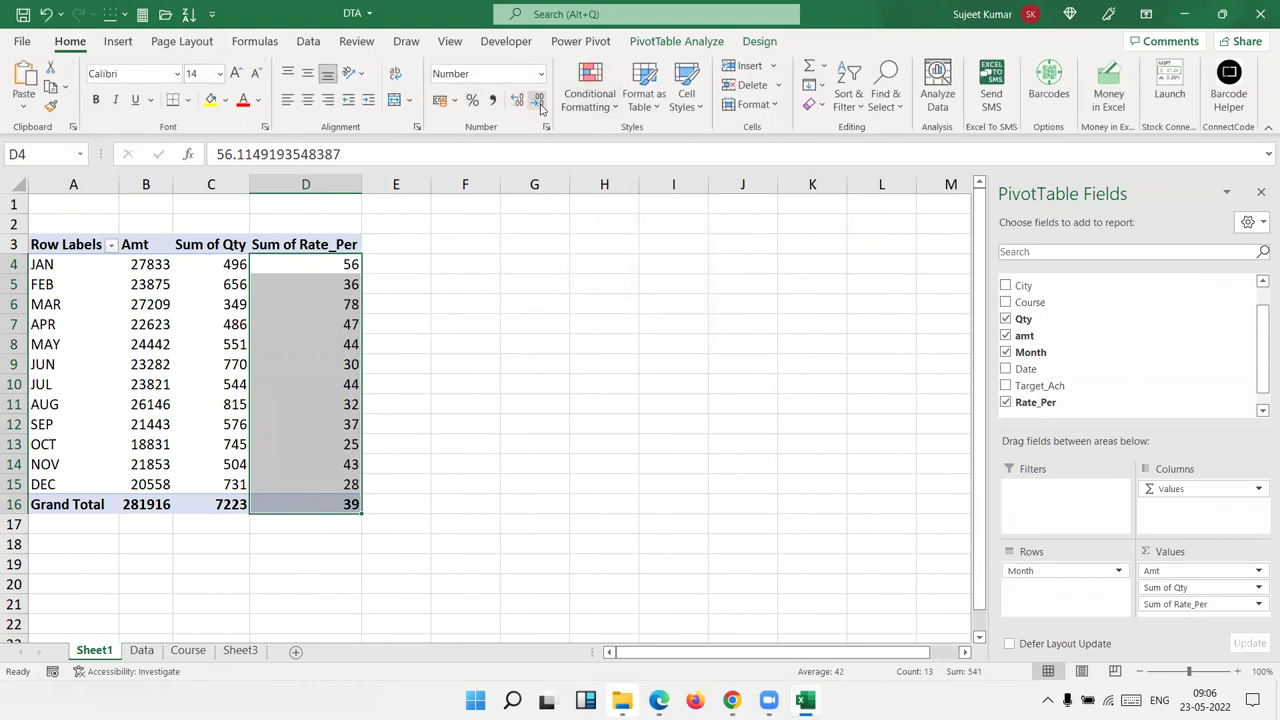
Step: Inspect the underlying values of several Rate_Per cells, including MAY and AUG
click(328, 364)
click(328, 247)
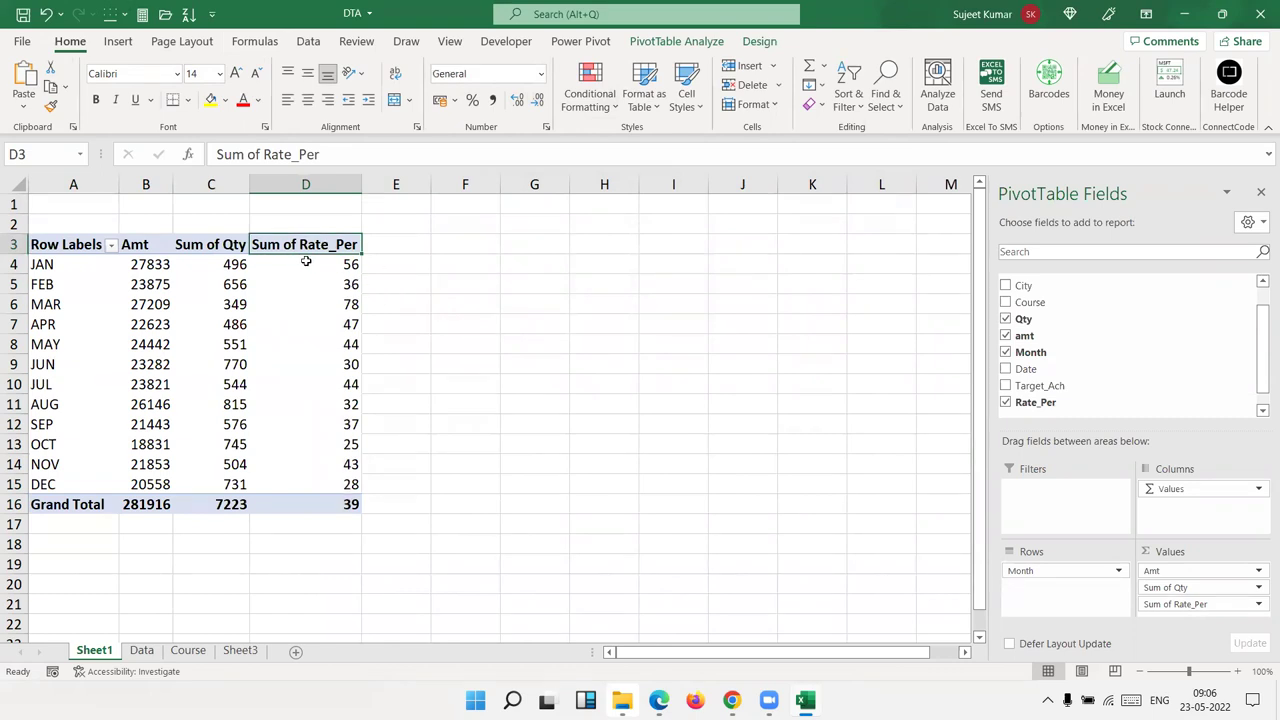
click(331, 287)
click(340, 344)
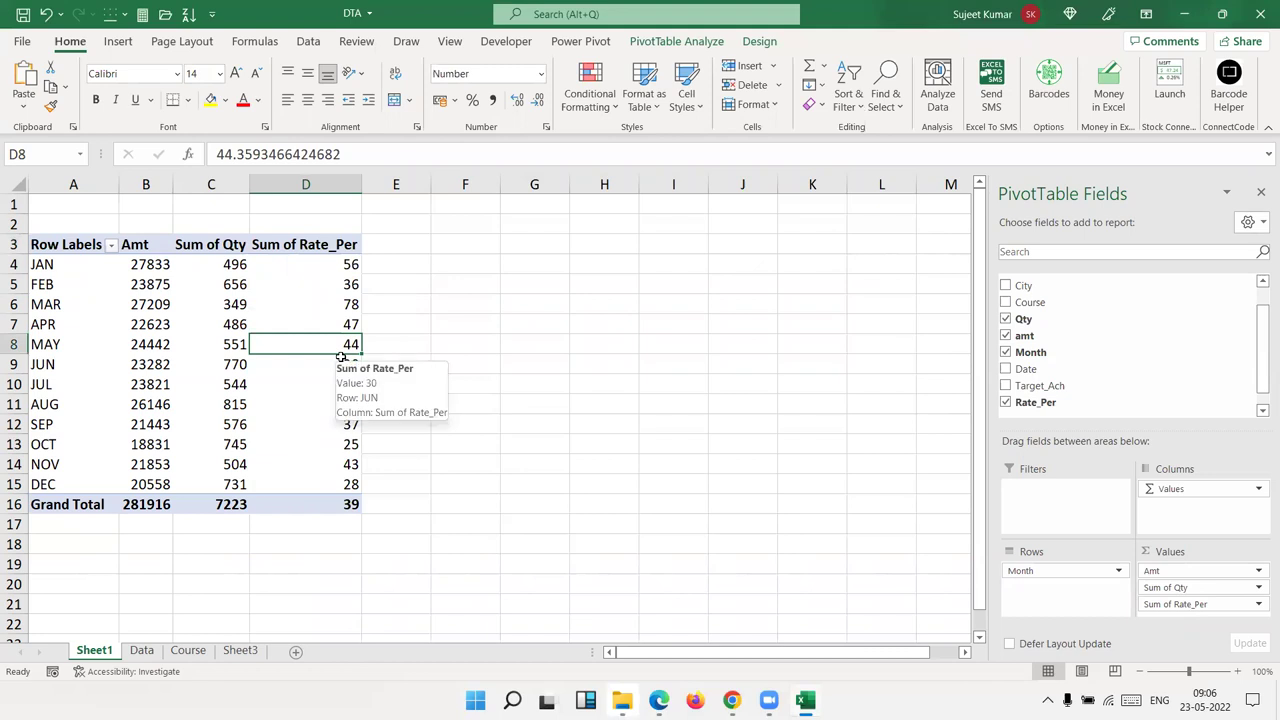
click(340, 384)
click(342, 402)
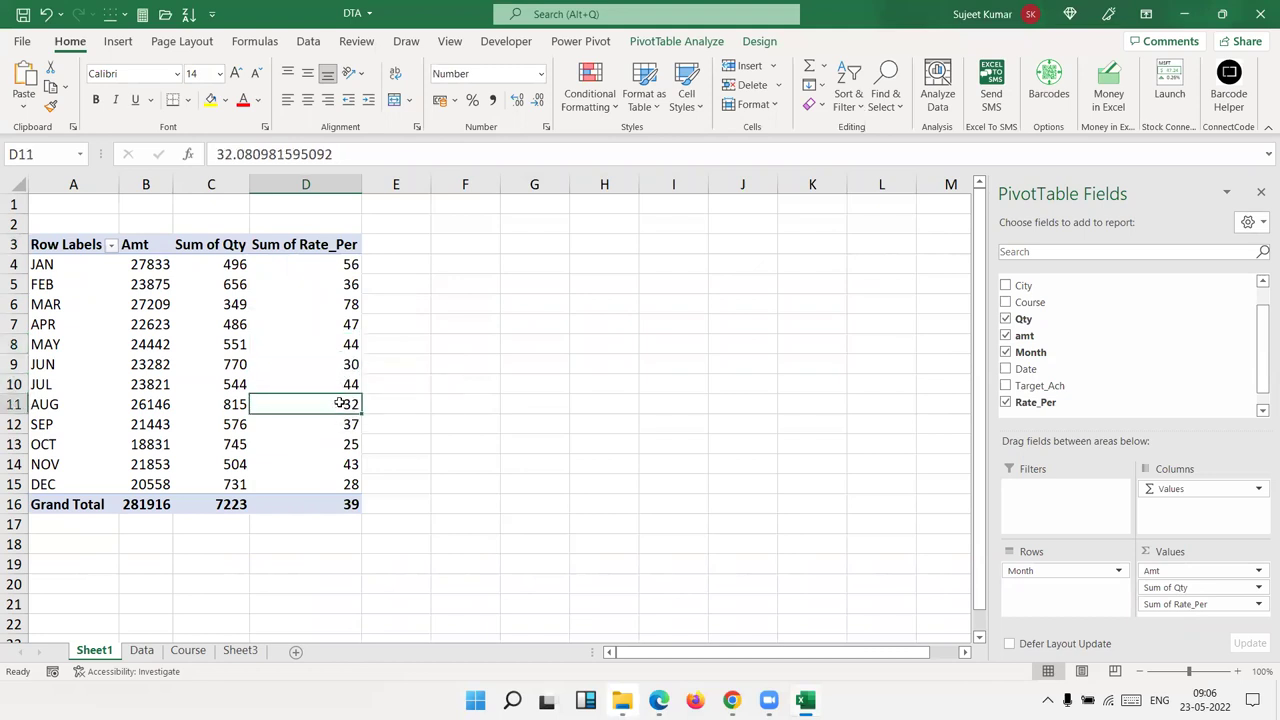
Step: Try editing the FEB Rate_Per value and dismiss the cannot-edit warning
click(329, 344)
click(327, 277)
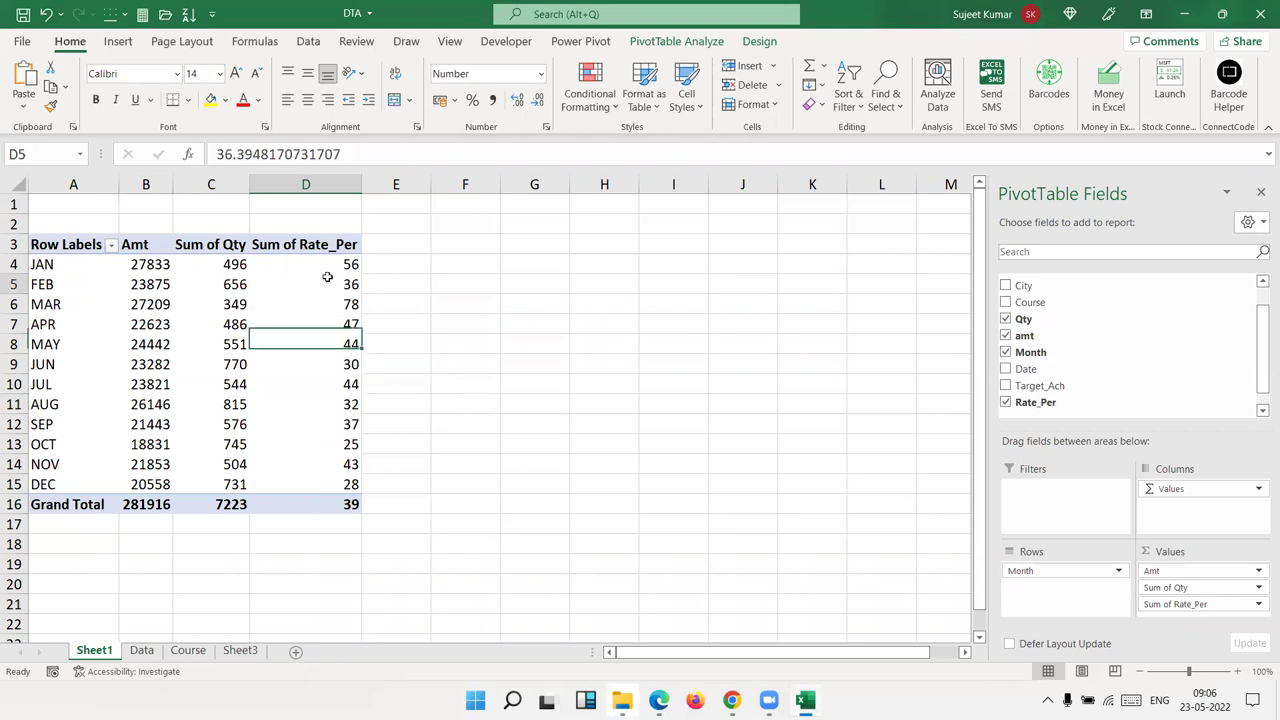
click(271, 158)
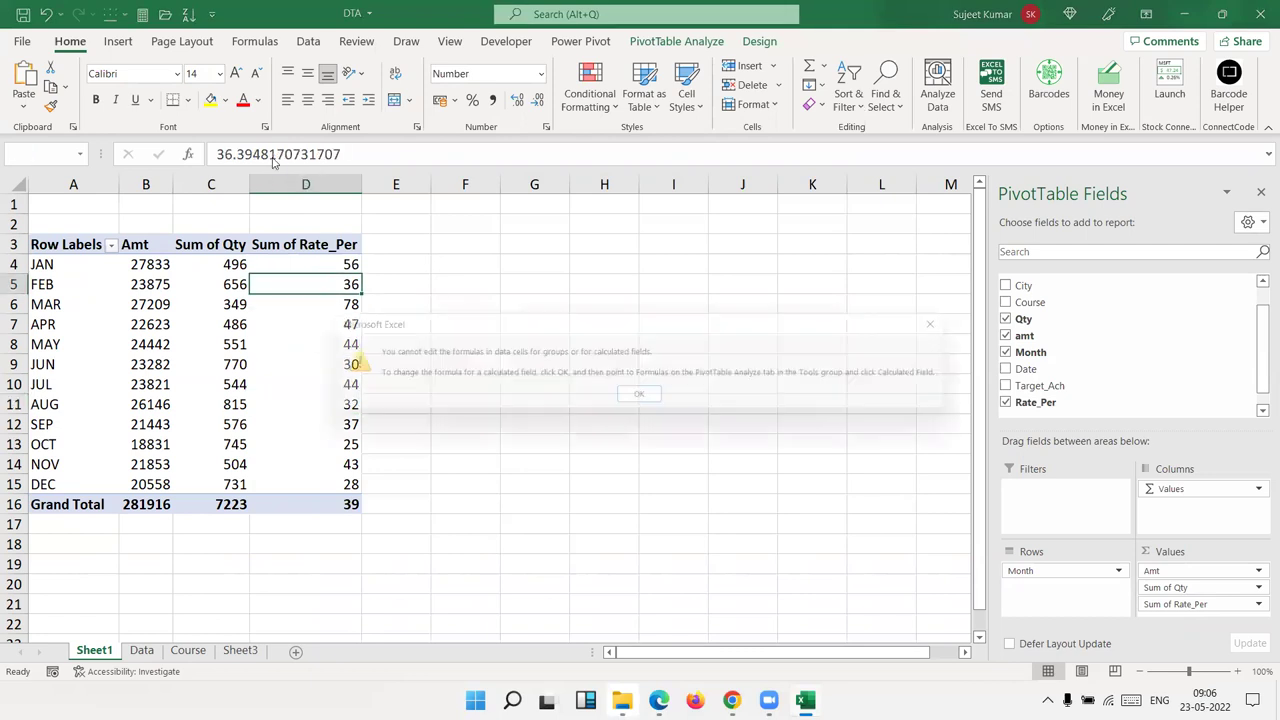
key(Return)
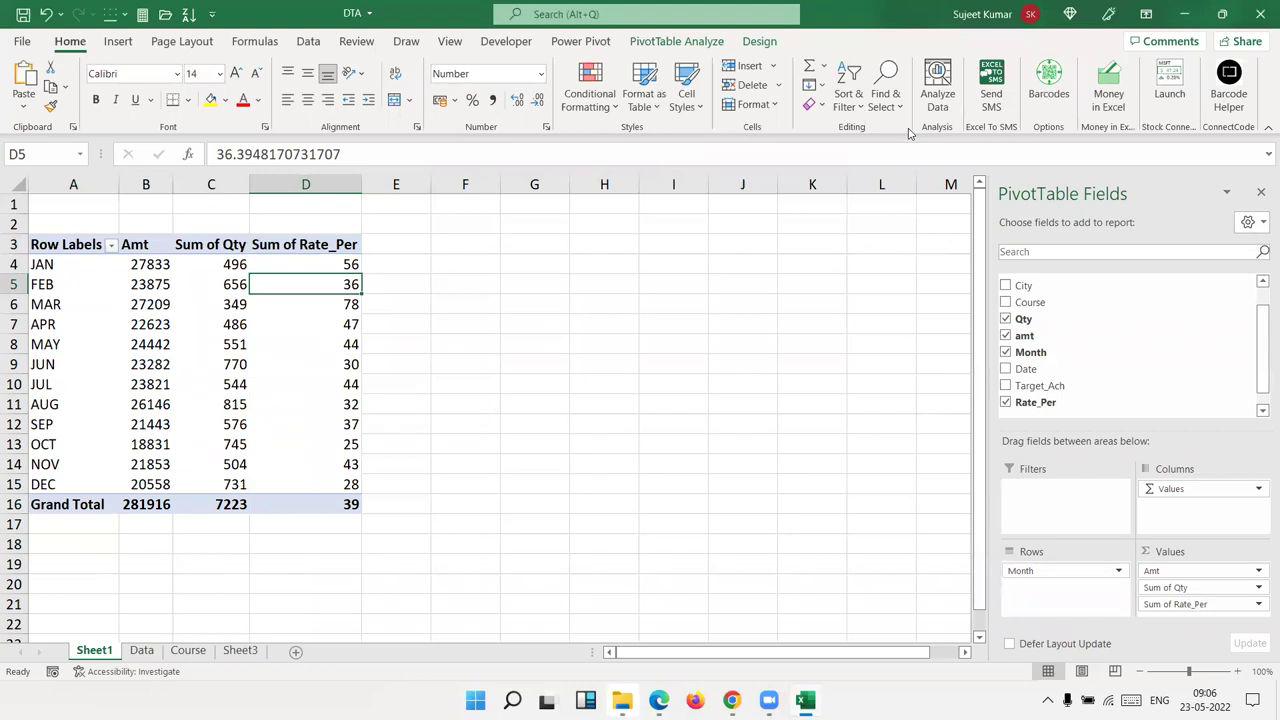
click(759, 41)
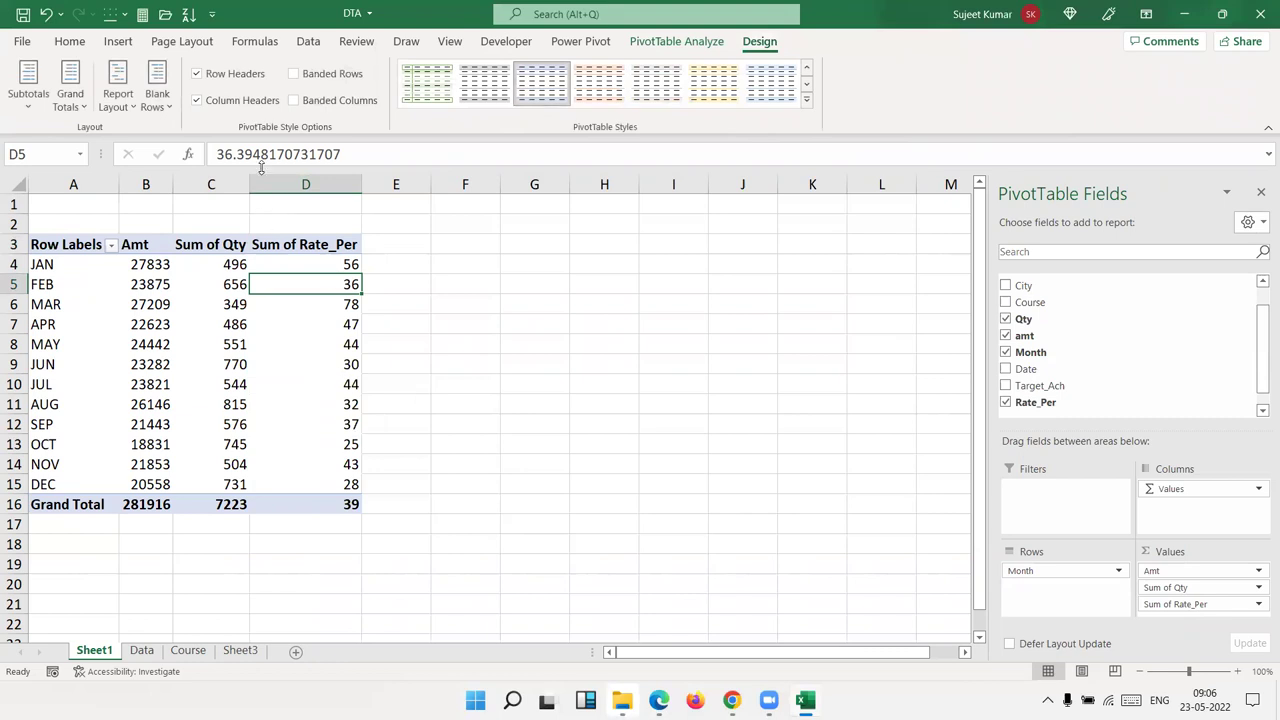
Step: Redefine the Rate_Per calculated field as =round(amt /Qty,0) and apply it to the pivot
click(676, 41)
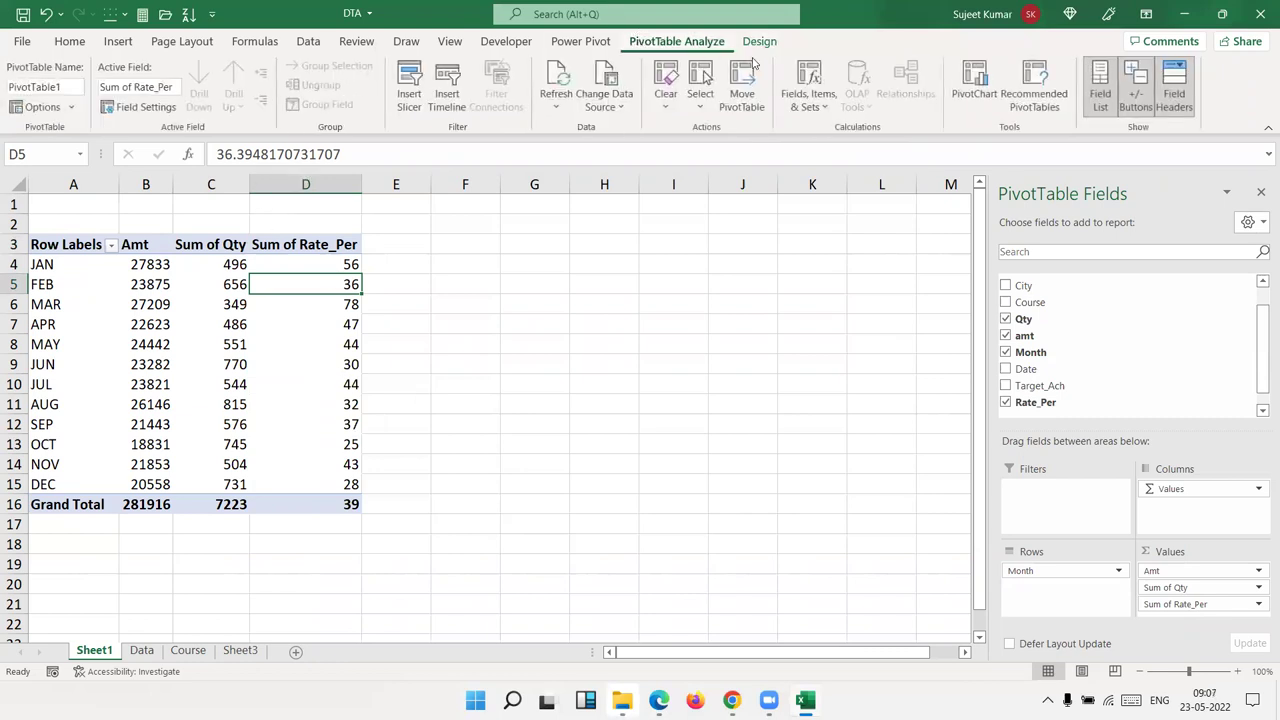
click(815, 100)
click(821, 131)
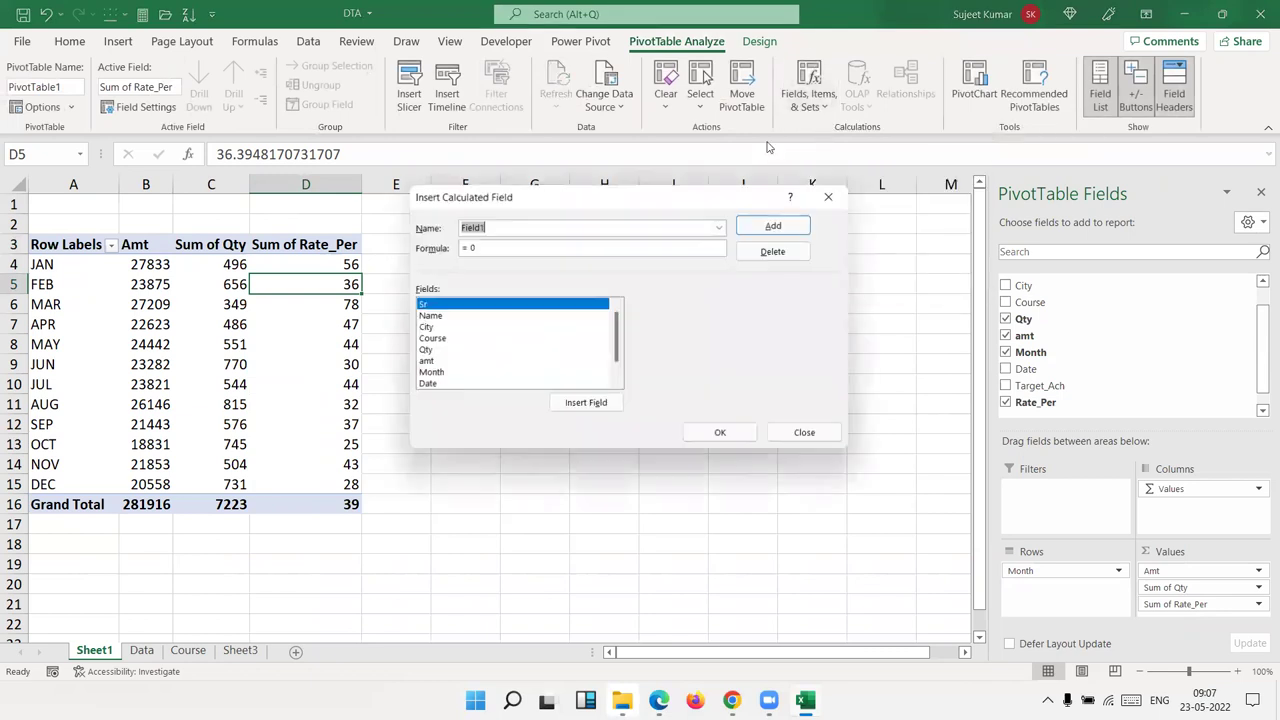
click(719, 228)
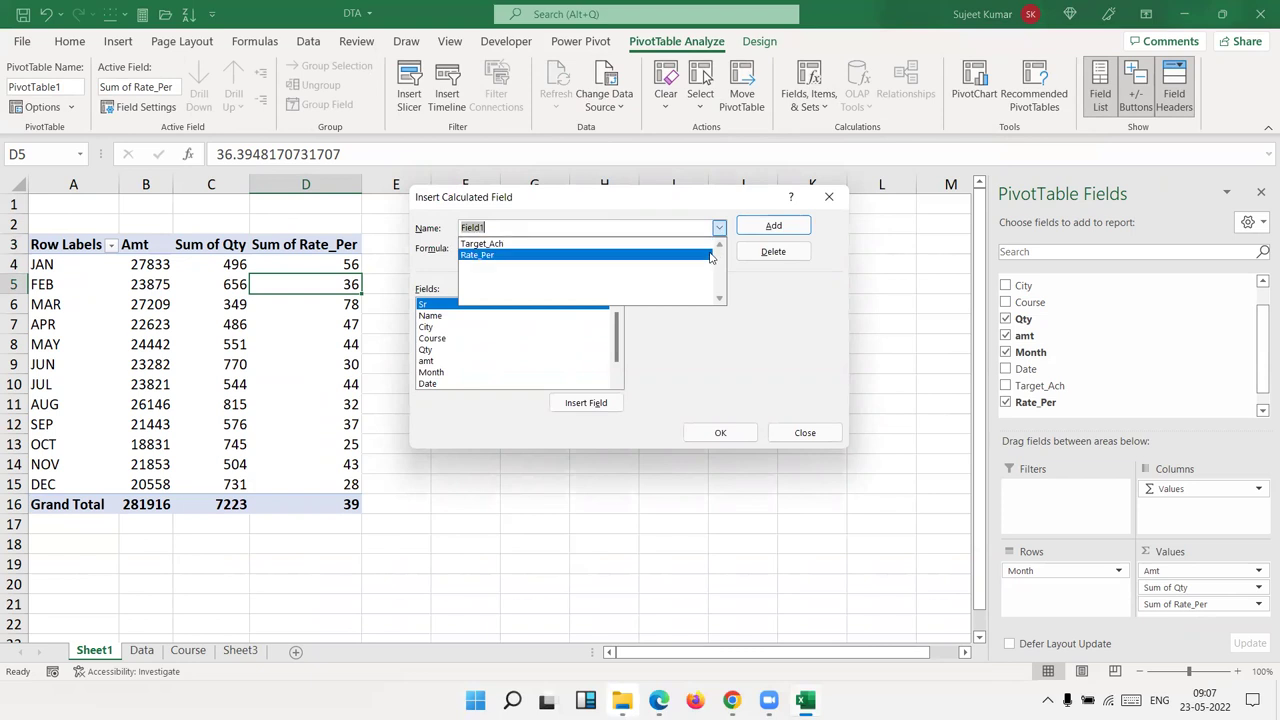
click(708, 255)
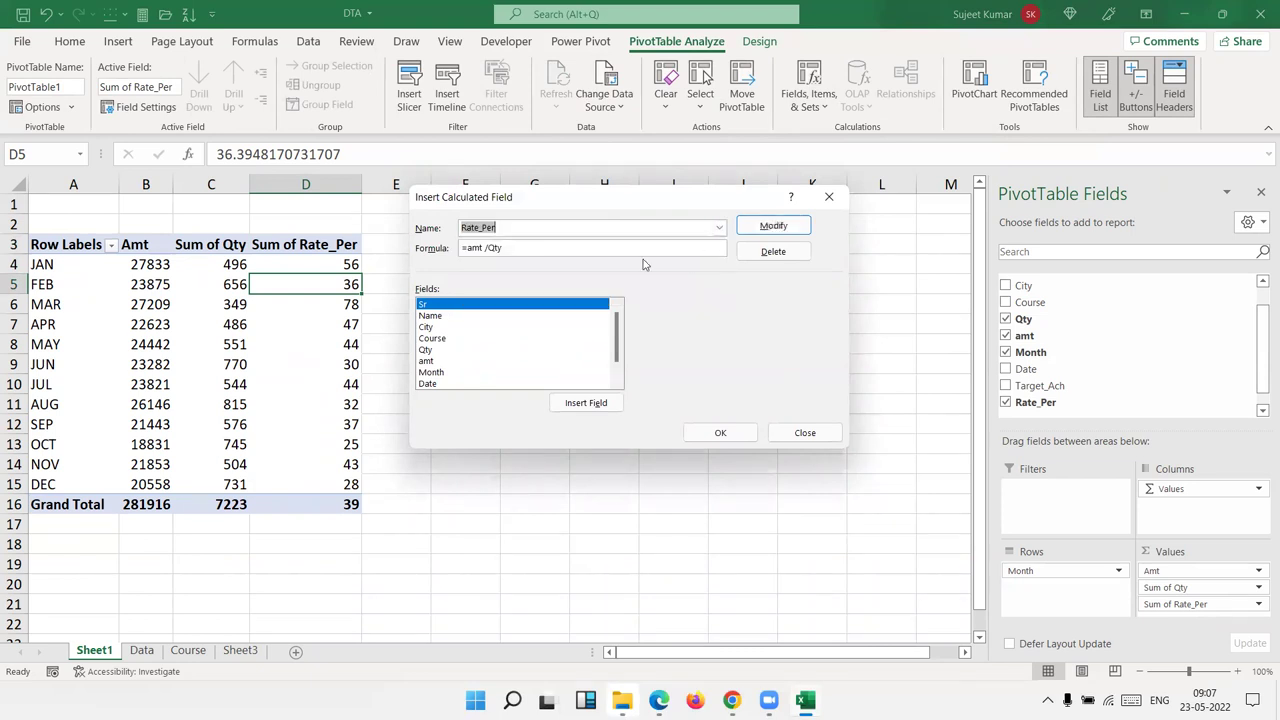
click(470, 248)
text(round)
text((amt /Qty)
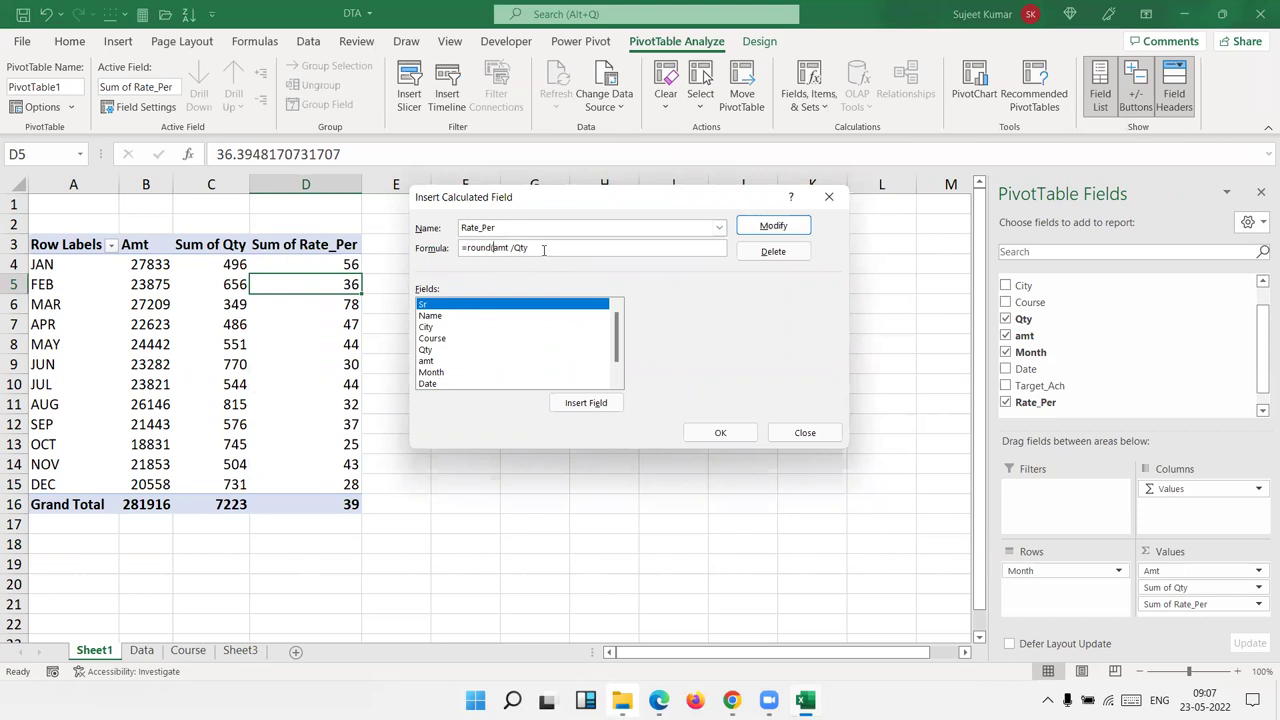
text(,0)
click(784, 228)
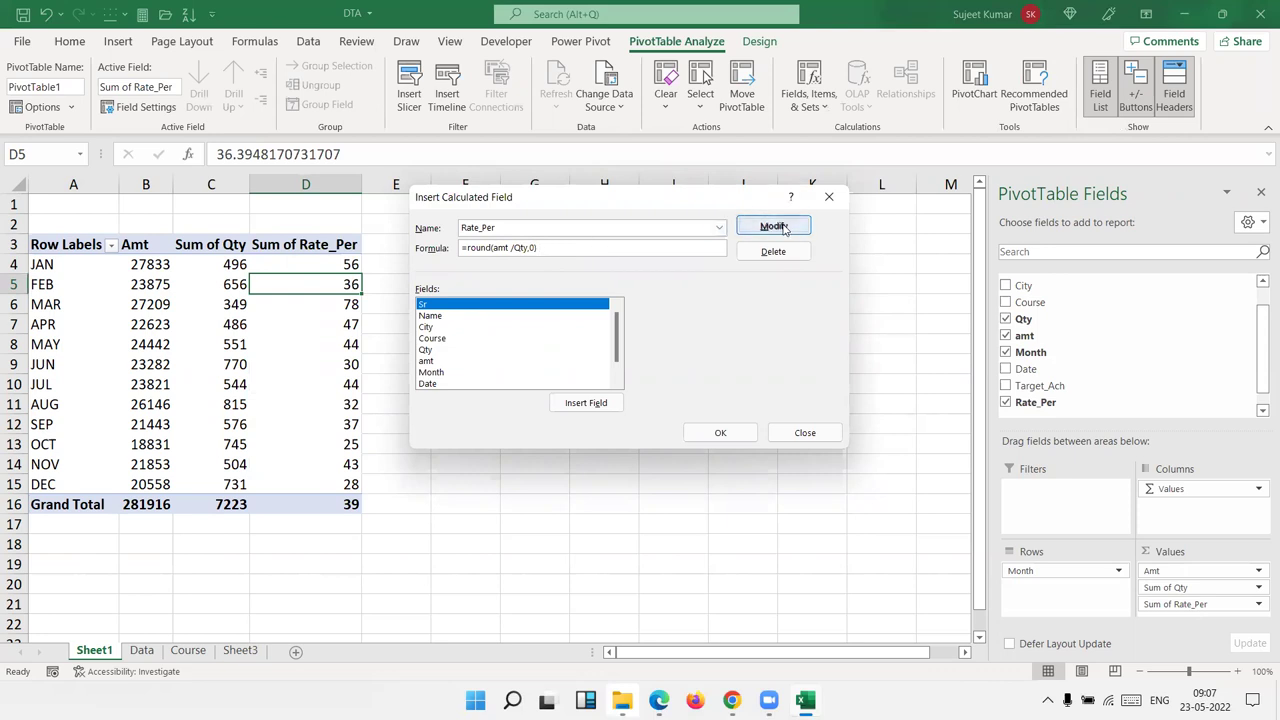
click(720, 433)
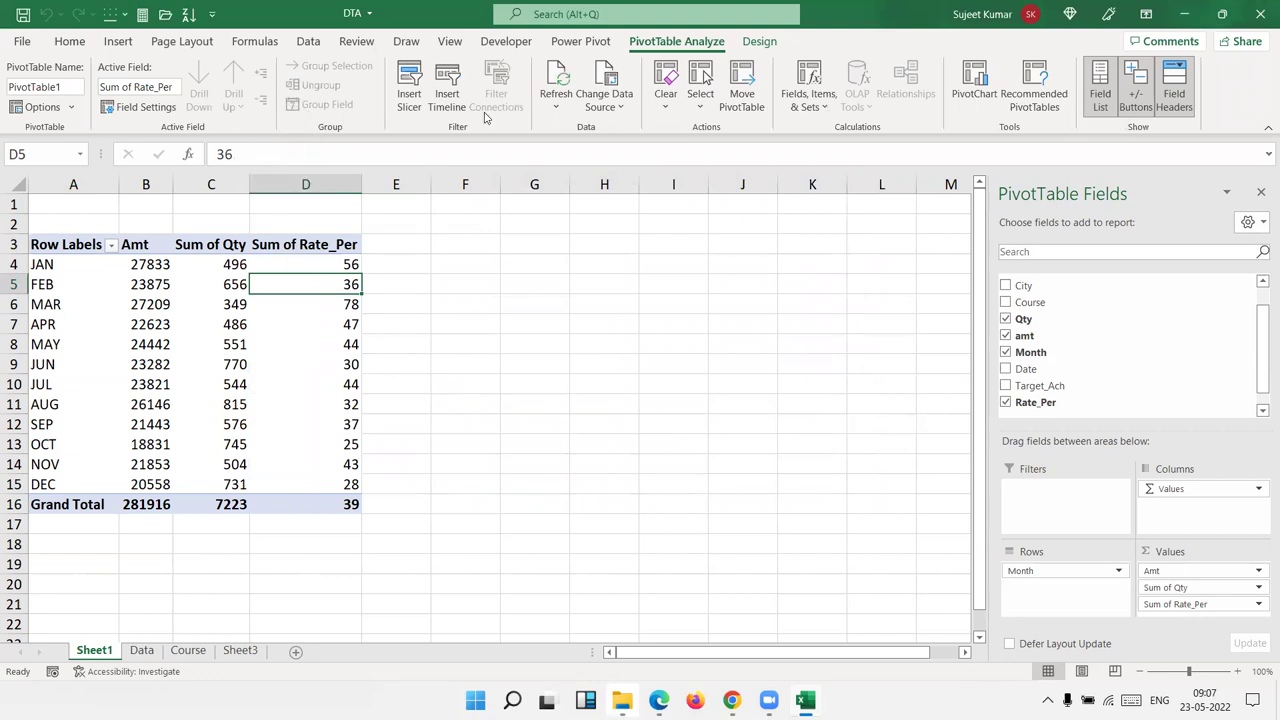
click(823, 94)
Step: Start a new calculated field and name it INC
click(835, 131)
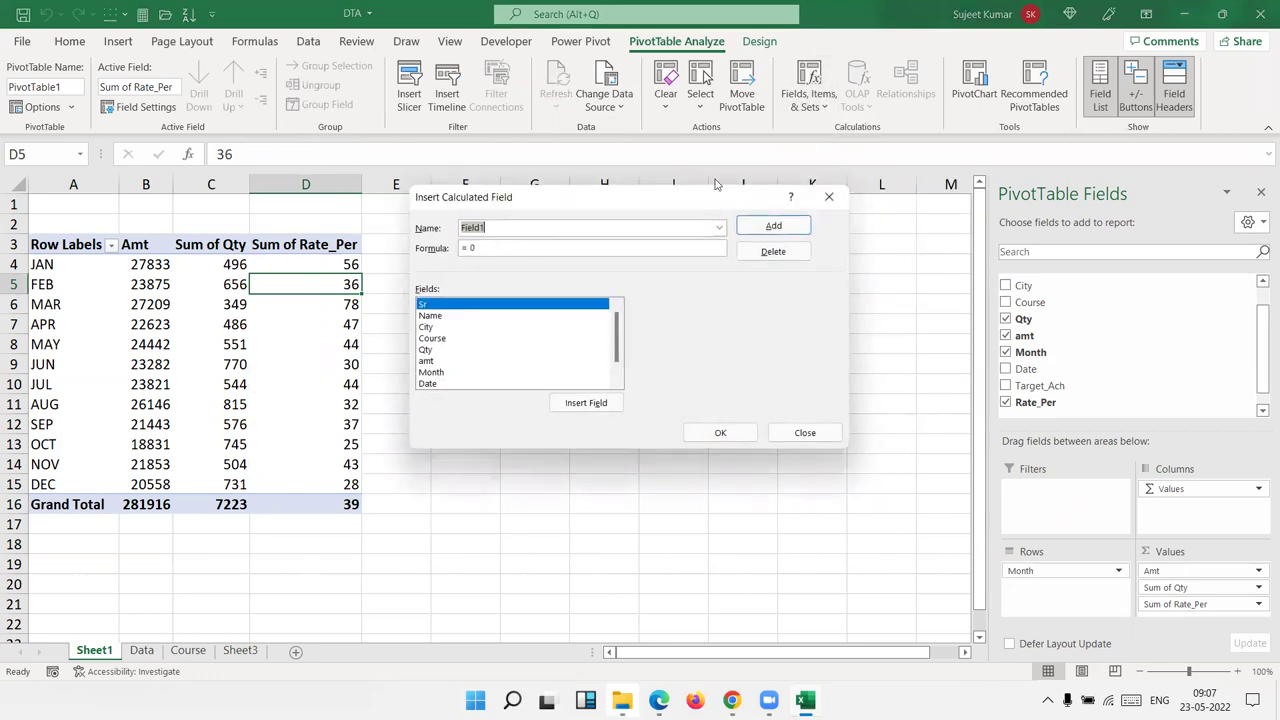
click(561, 278)
double_click(561, 278)
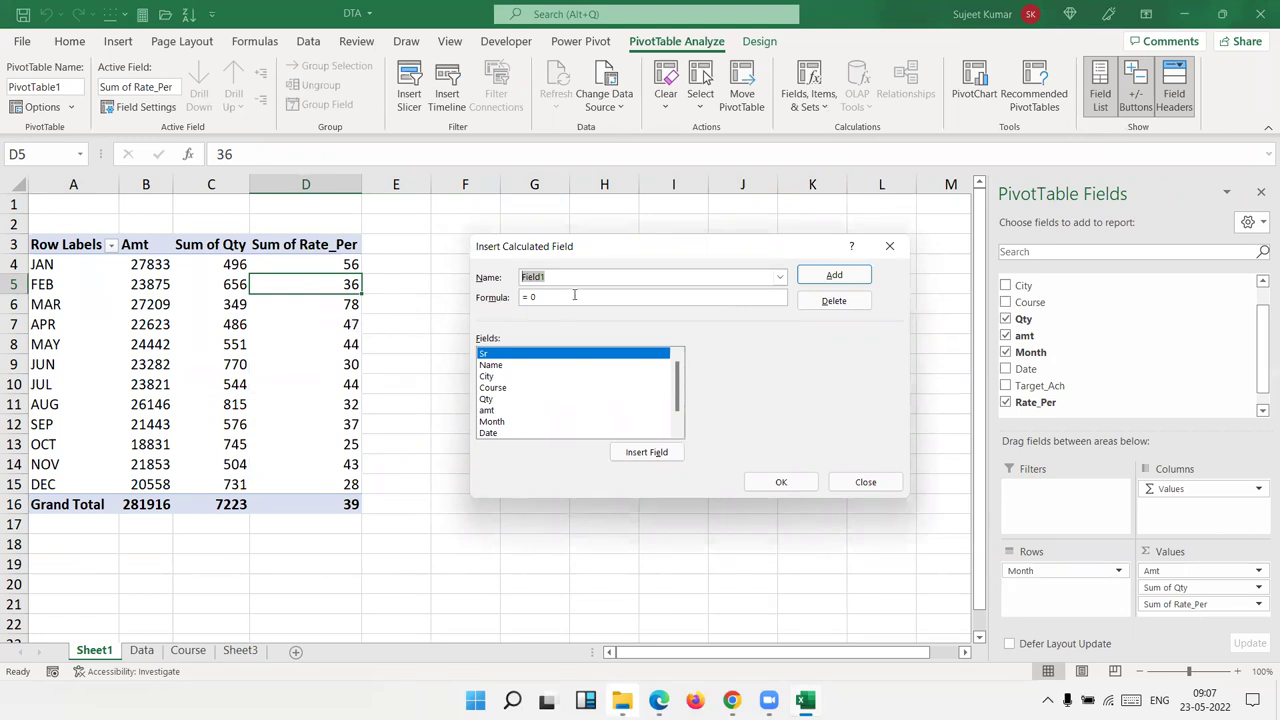
text(=)
key(BackSpace)
text(INC)
key(Tab)
Step: Give INC the formula =if(Rate_Per>=50,5000,2000), add it and confirm
text(=i)
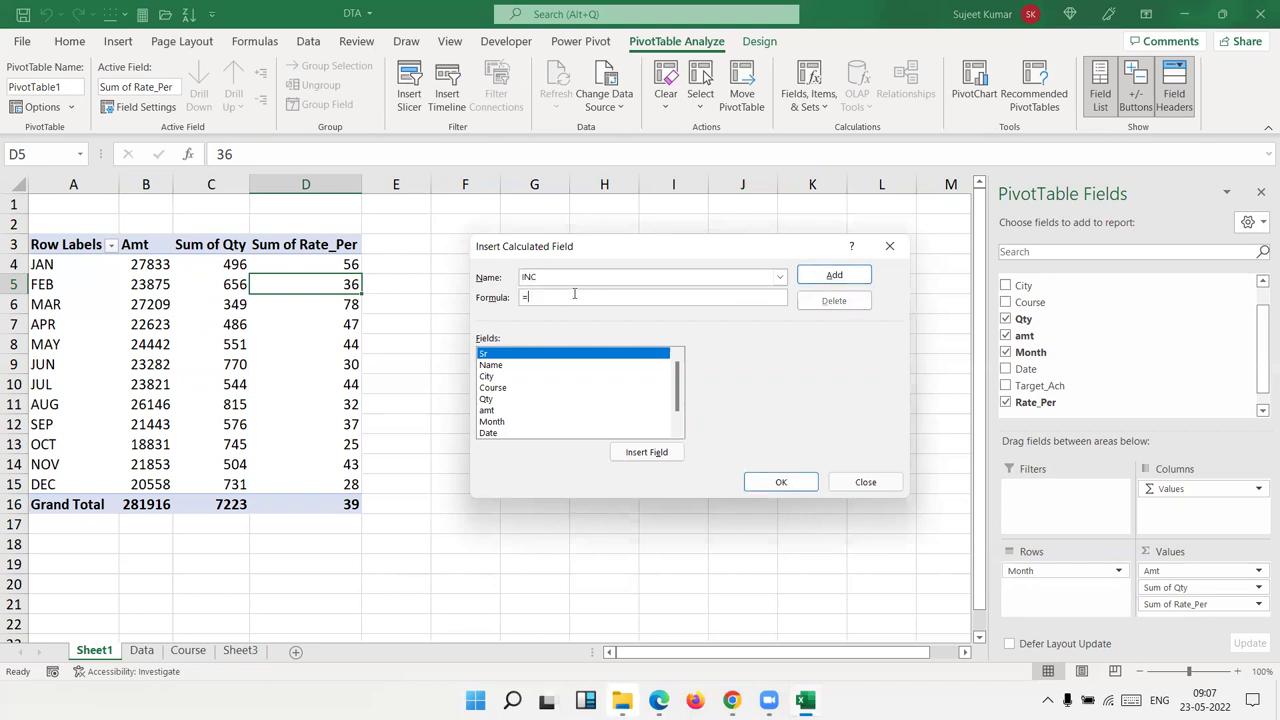
text(n)
key(BackSpace)
text(f()
scroll(493, 438, down, 1)
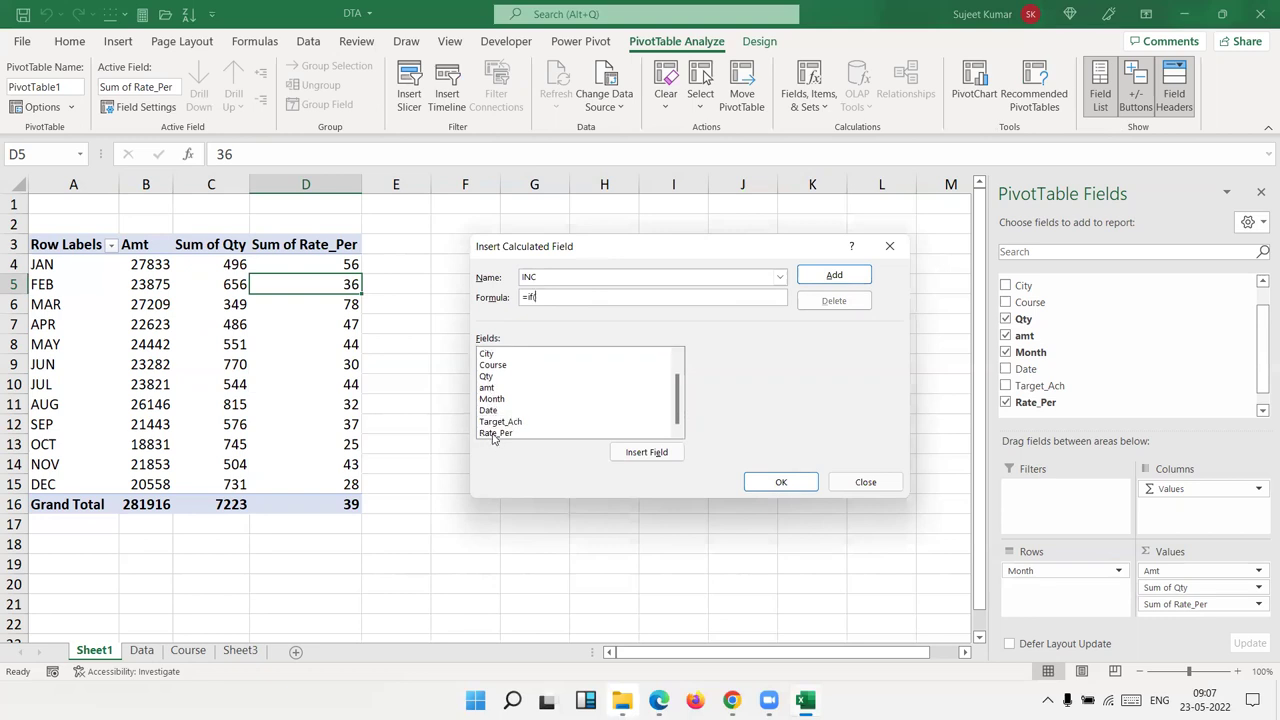
click(494, 436)
double_click(499, 434)
text(>50)
key(BackSpace)
key(BackSpace)
text(=)
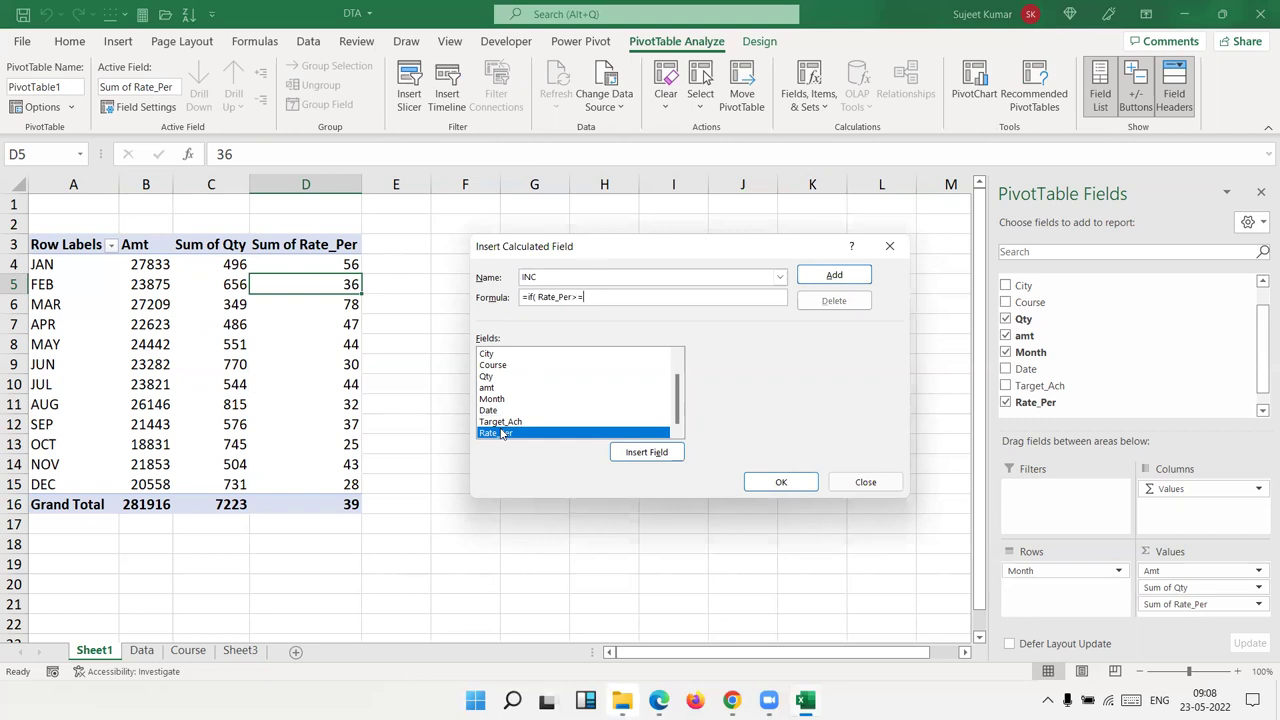
text(50,)
text(5000,)
text(2000)
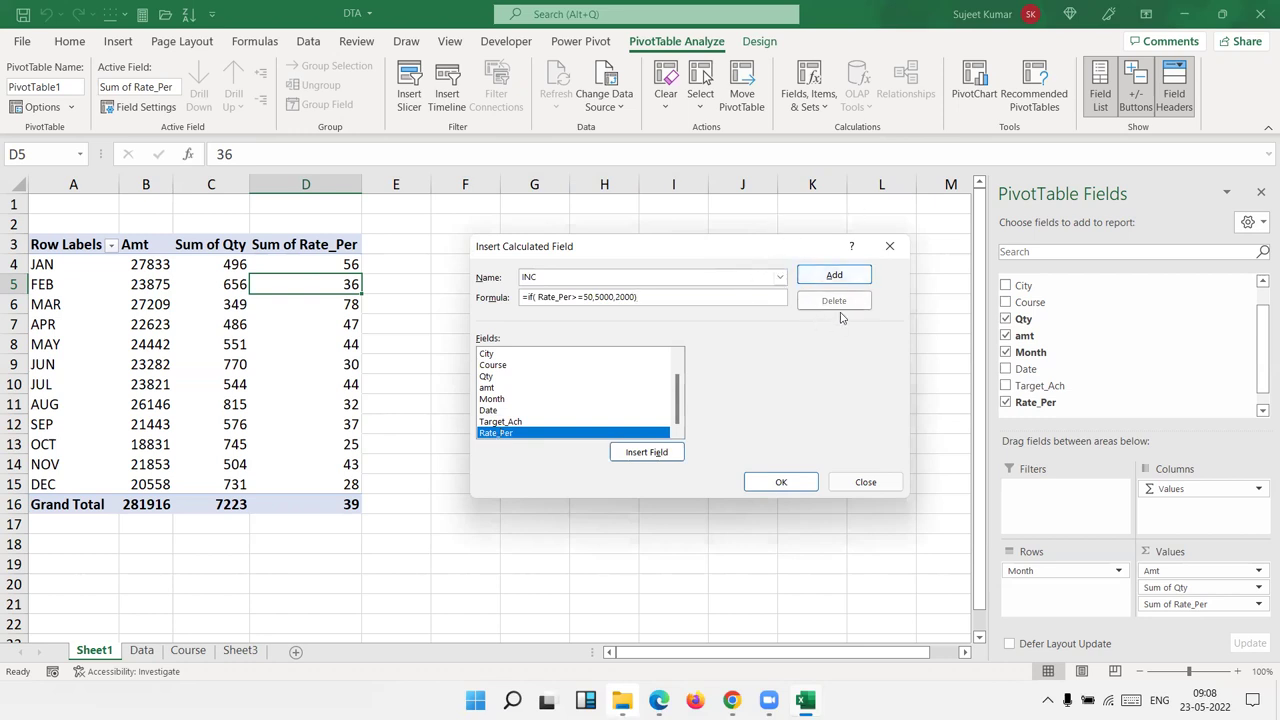
click(845, 278)
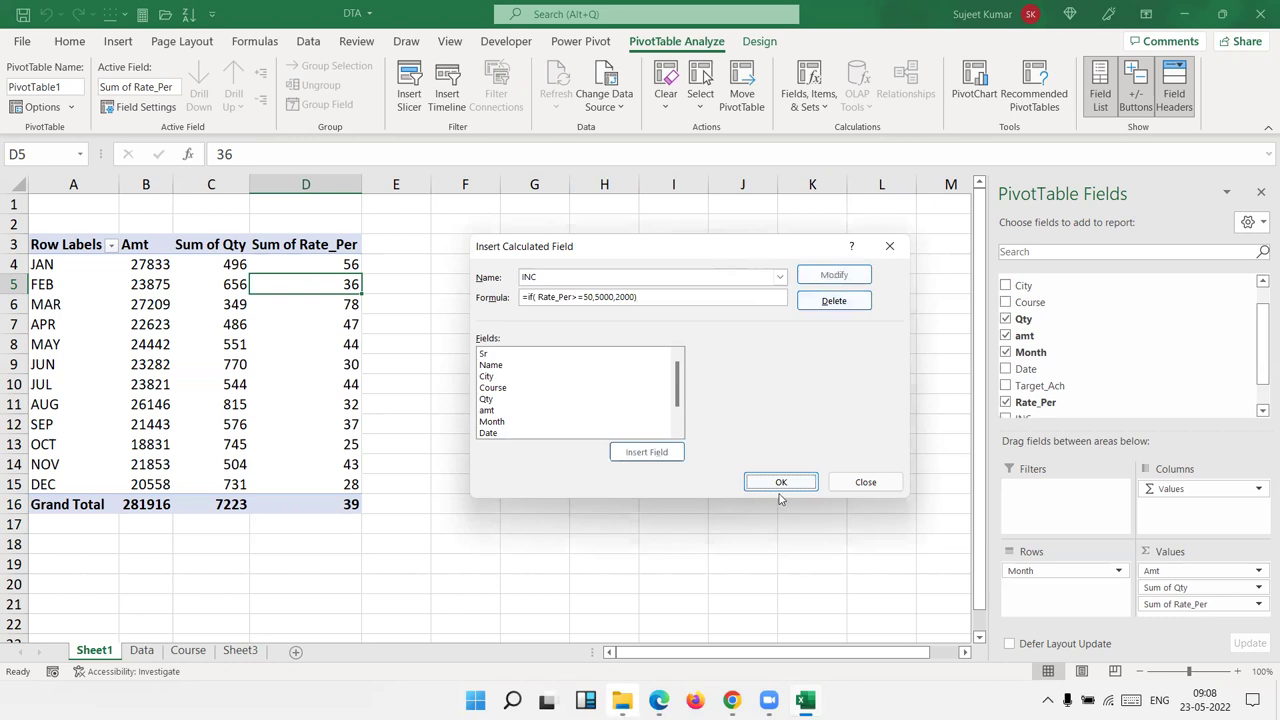
click(783, 482)
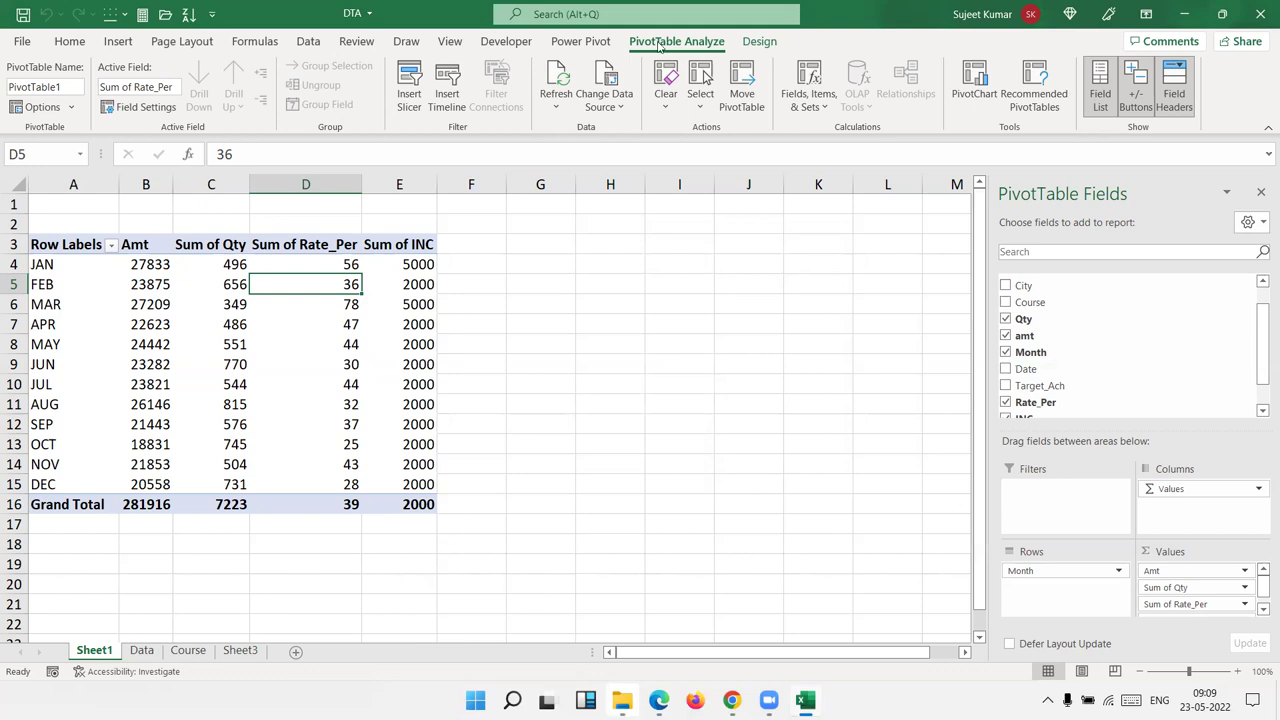
click(831, 97)
click(833, 132)
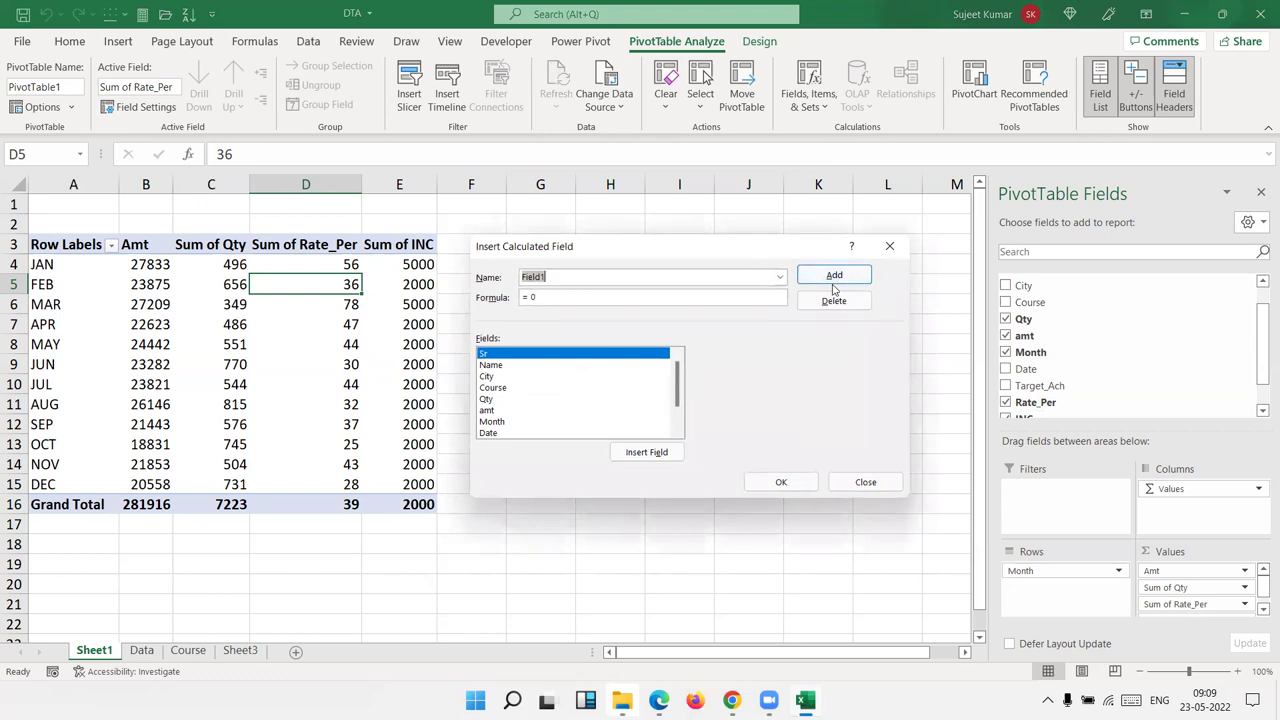
click(779, 279)
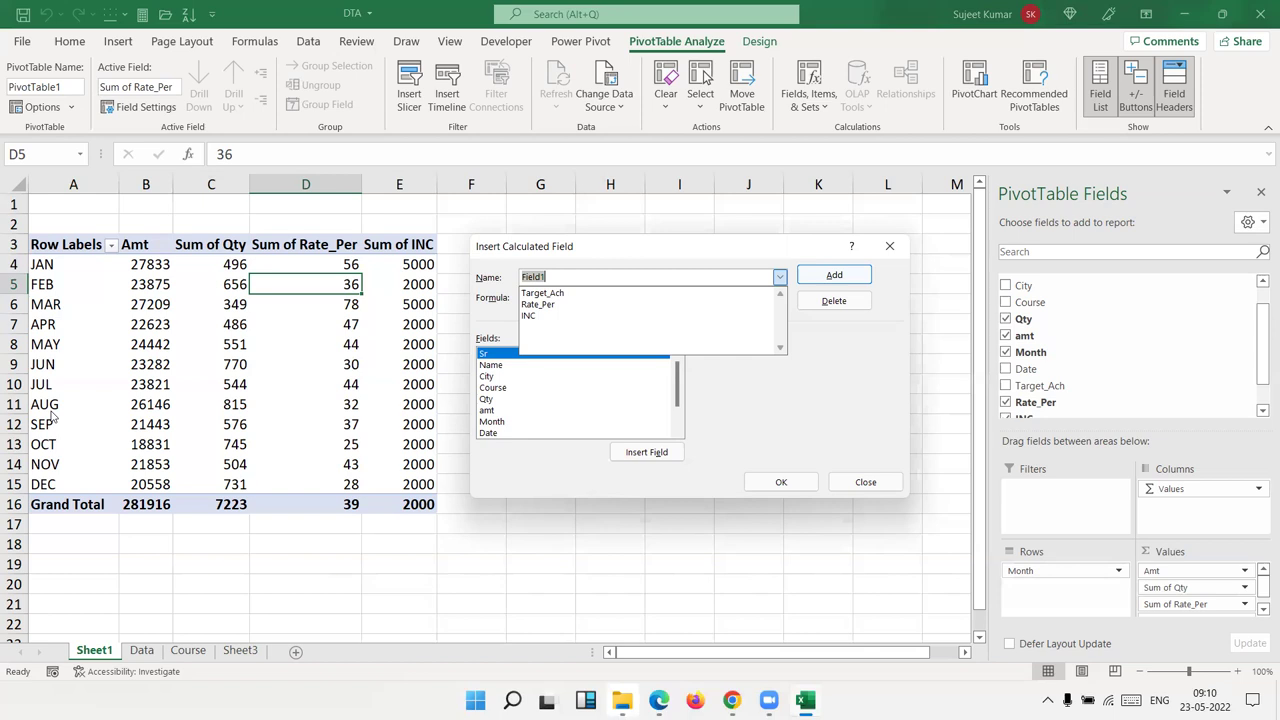
key(Escape)
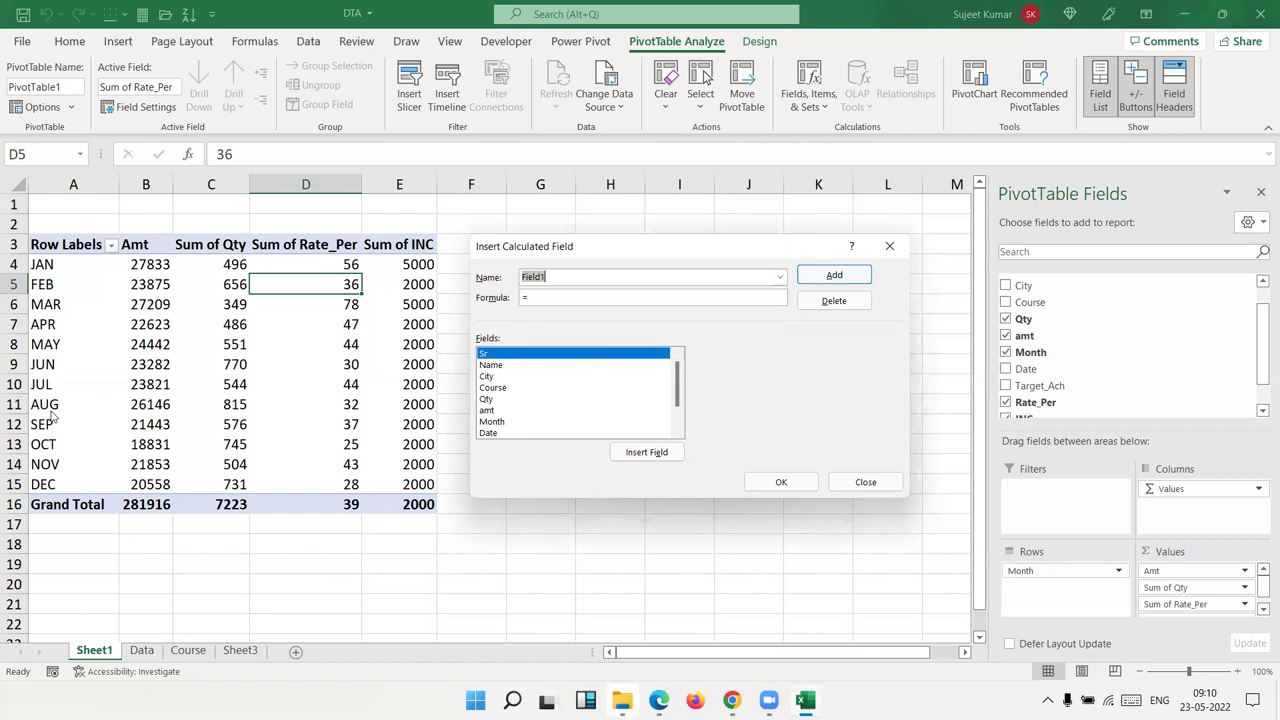
key(Escape)
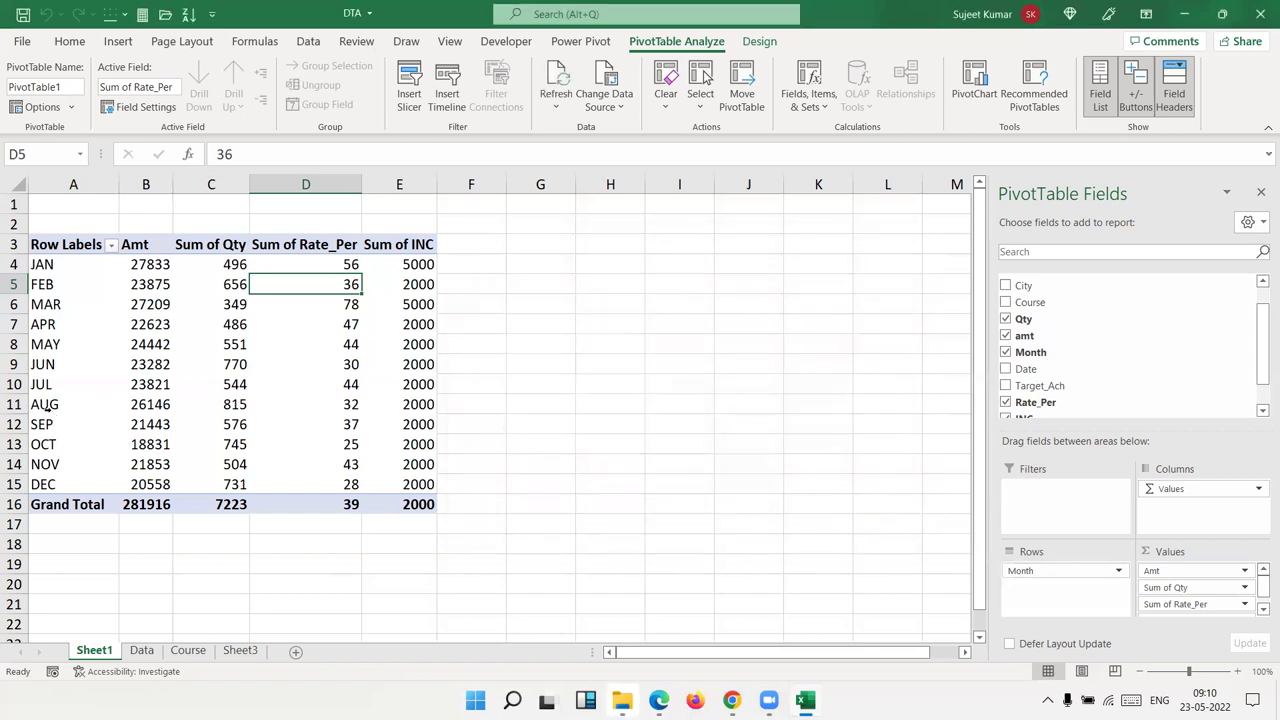
drag(95, 267, 90, 351)
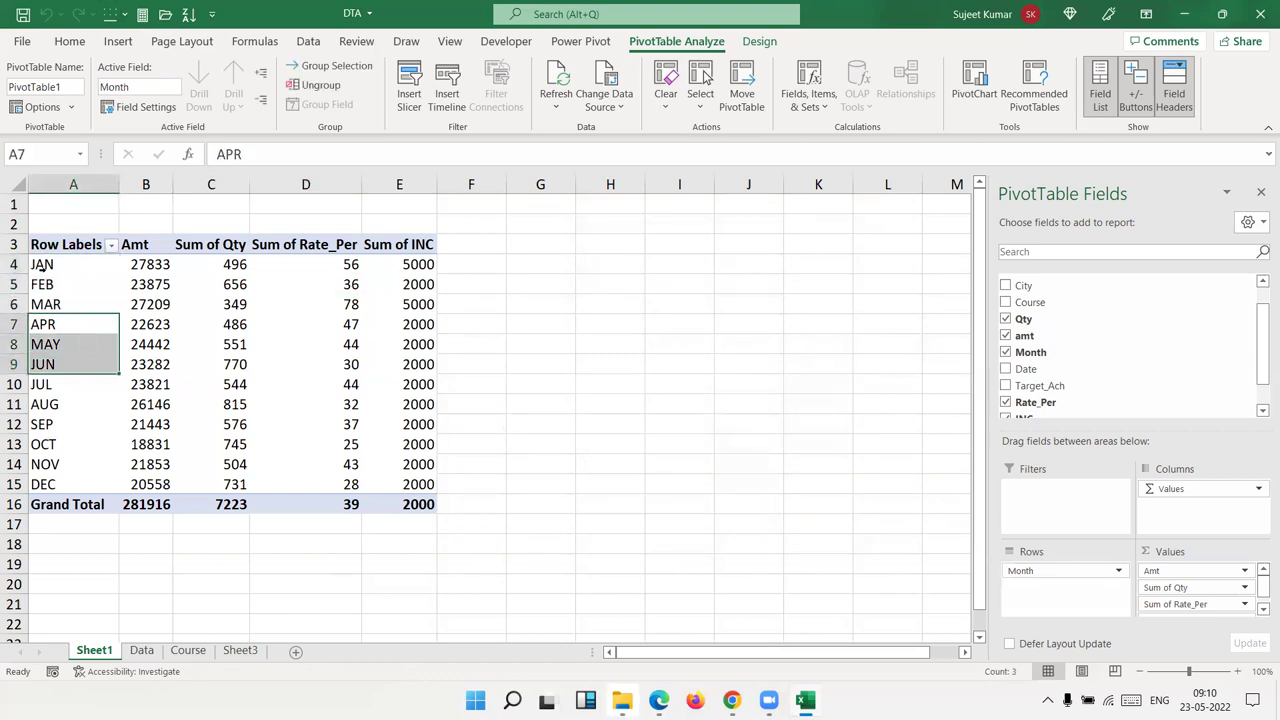
drag(66, 264, 77, 298)
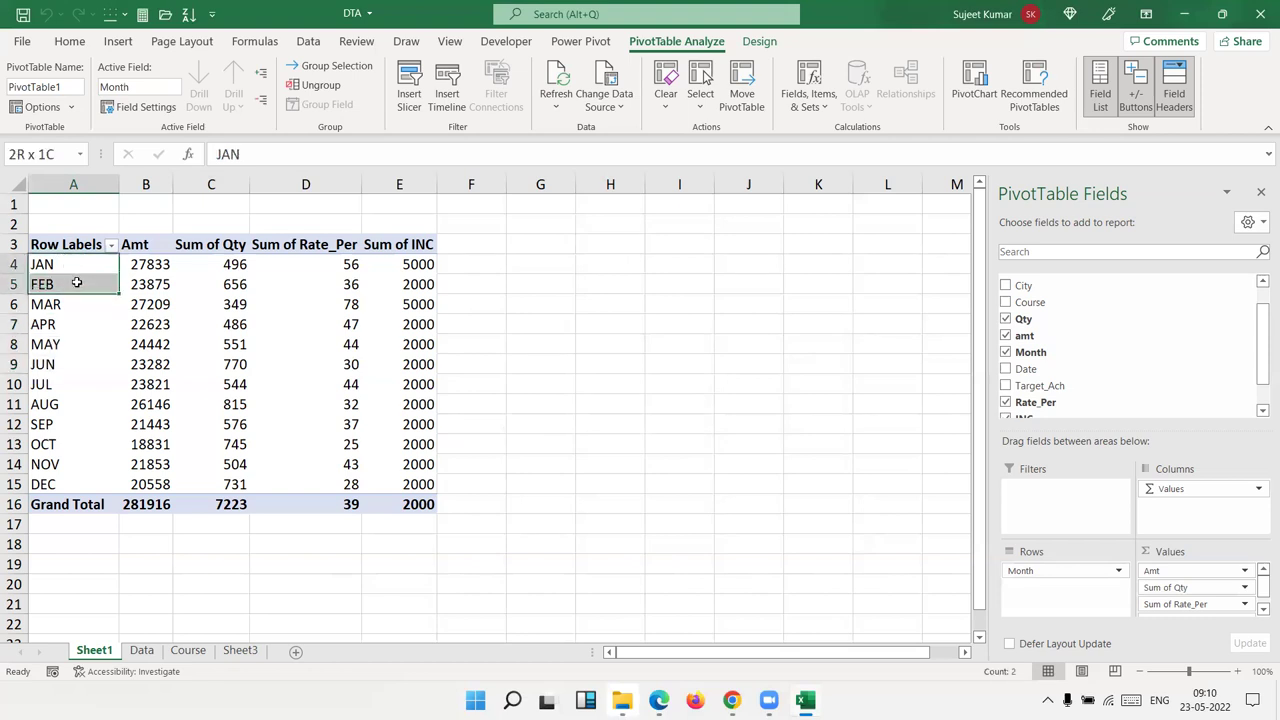
right_click(77, 298)
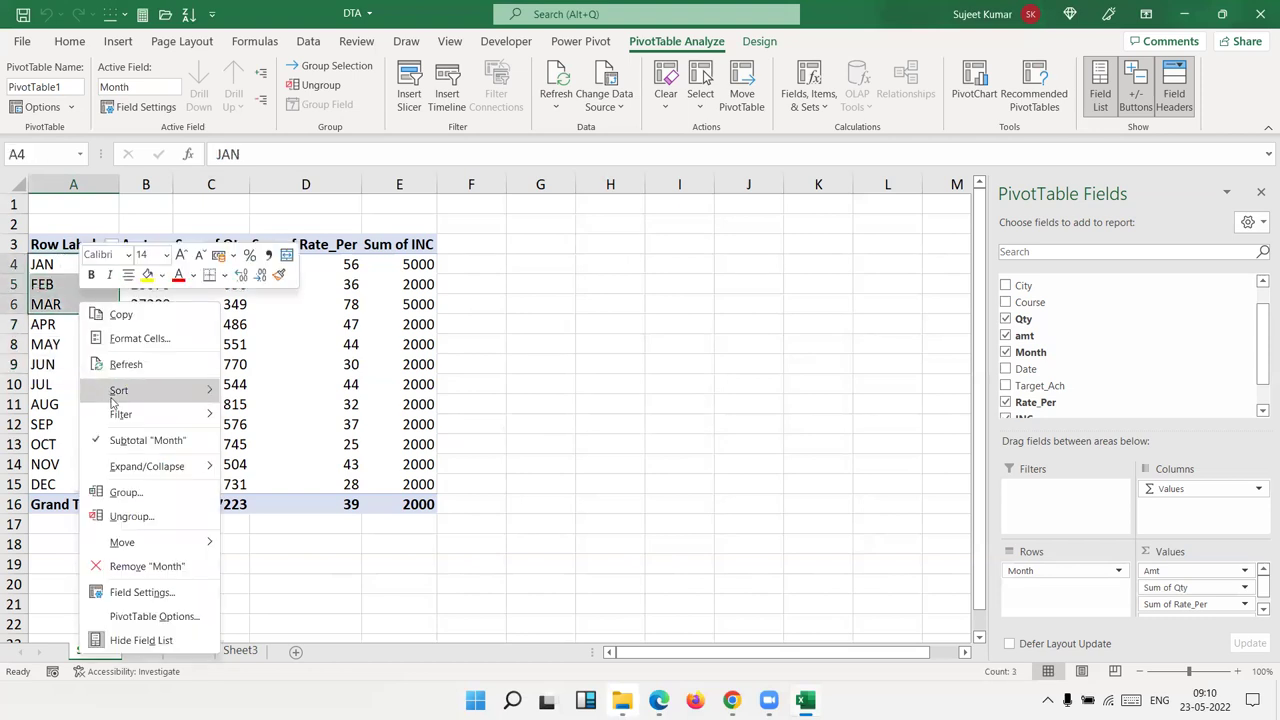
click(124, 491)
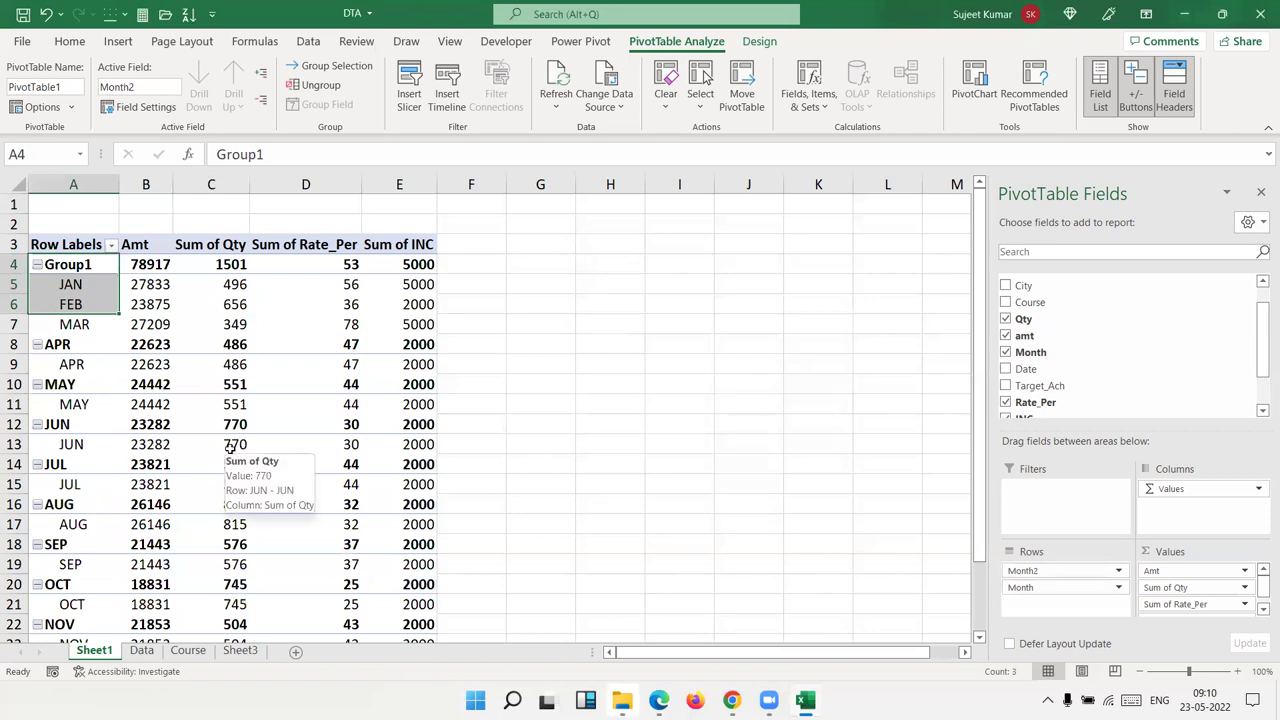
key(ctrl+z)
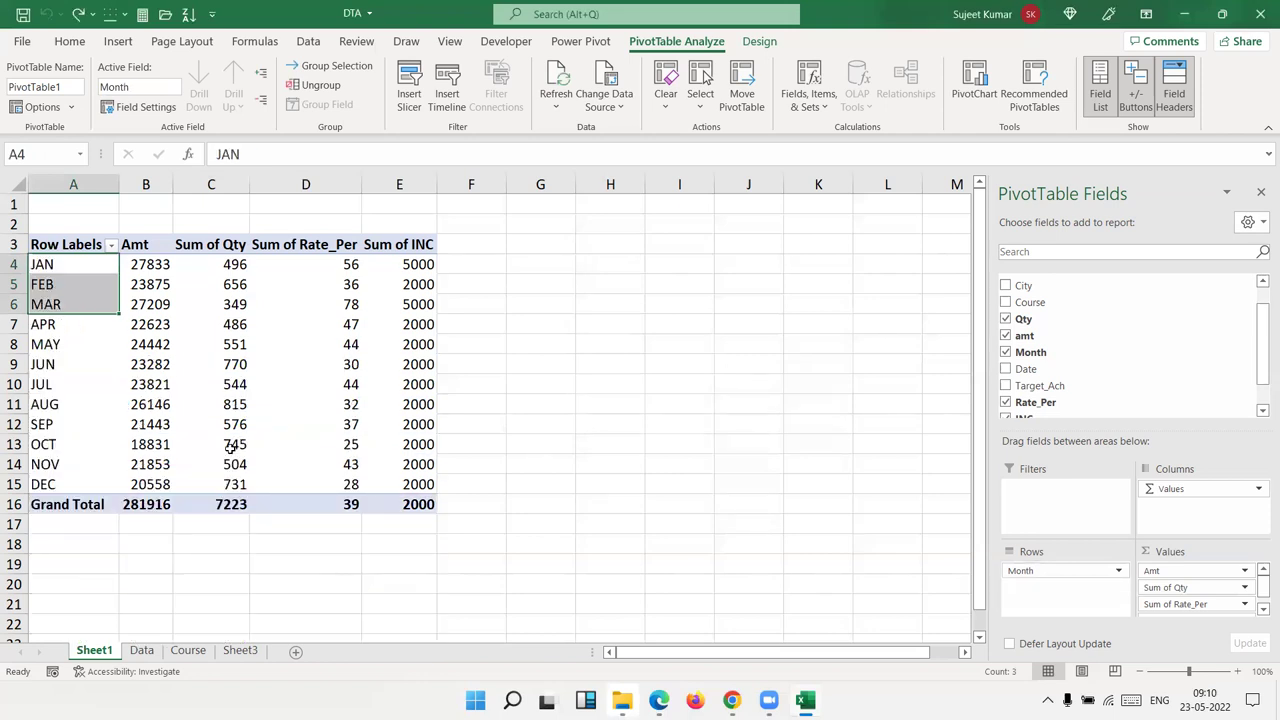
Step: Select the MAR month label and open Insert Calculated Item for the Month field
click(831, 115)
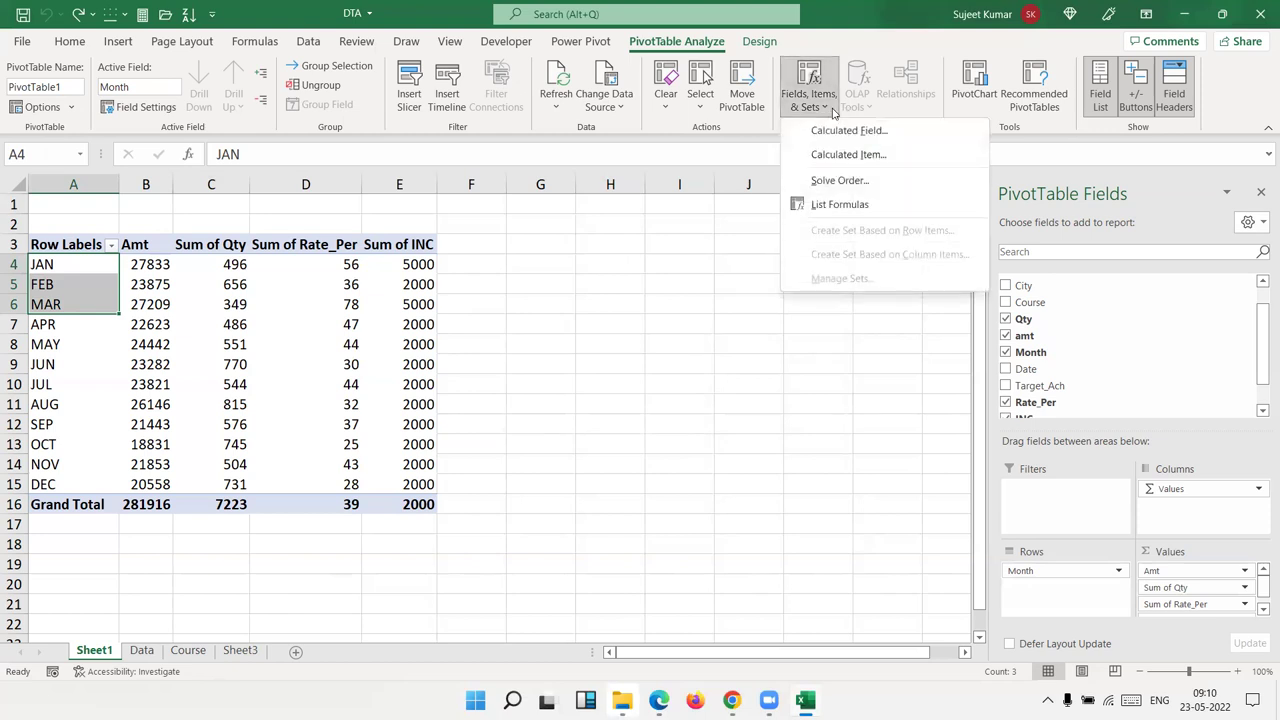
click(820, 108)
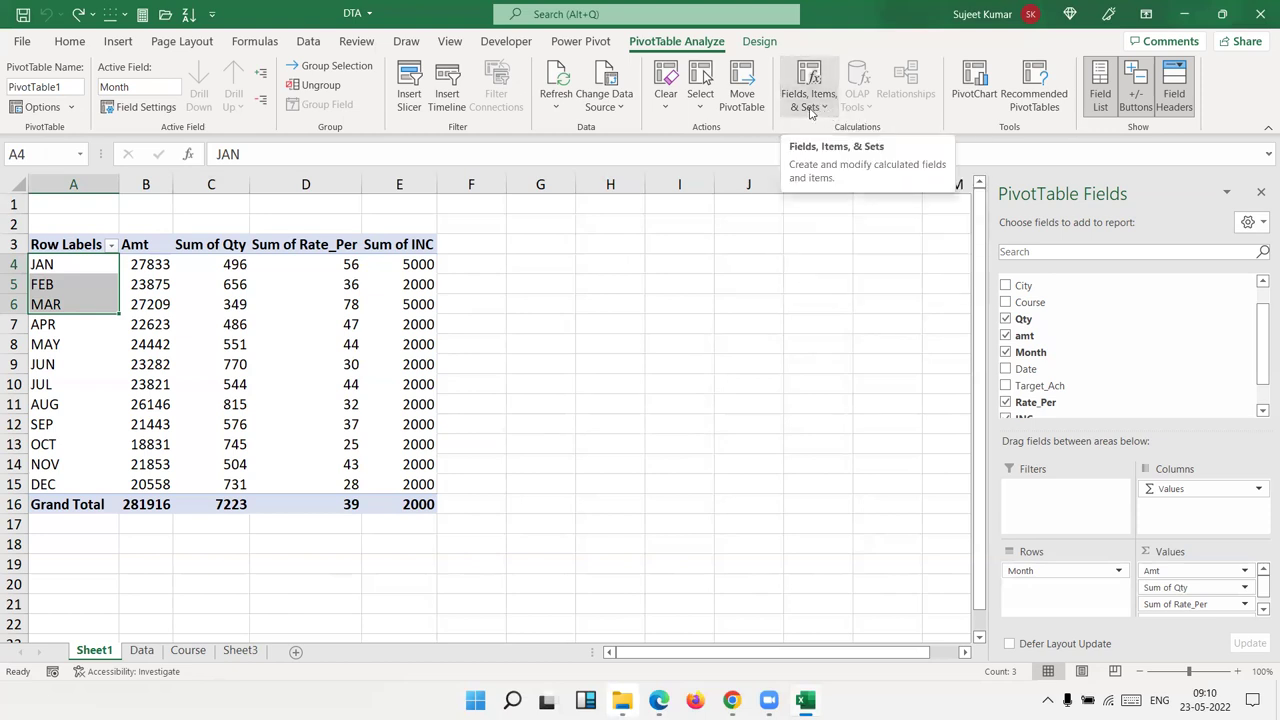
click(811, 110)
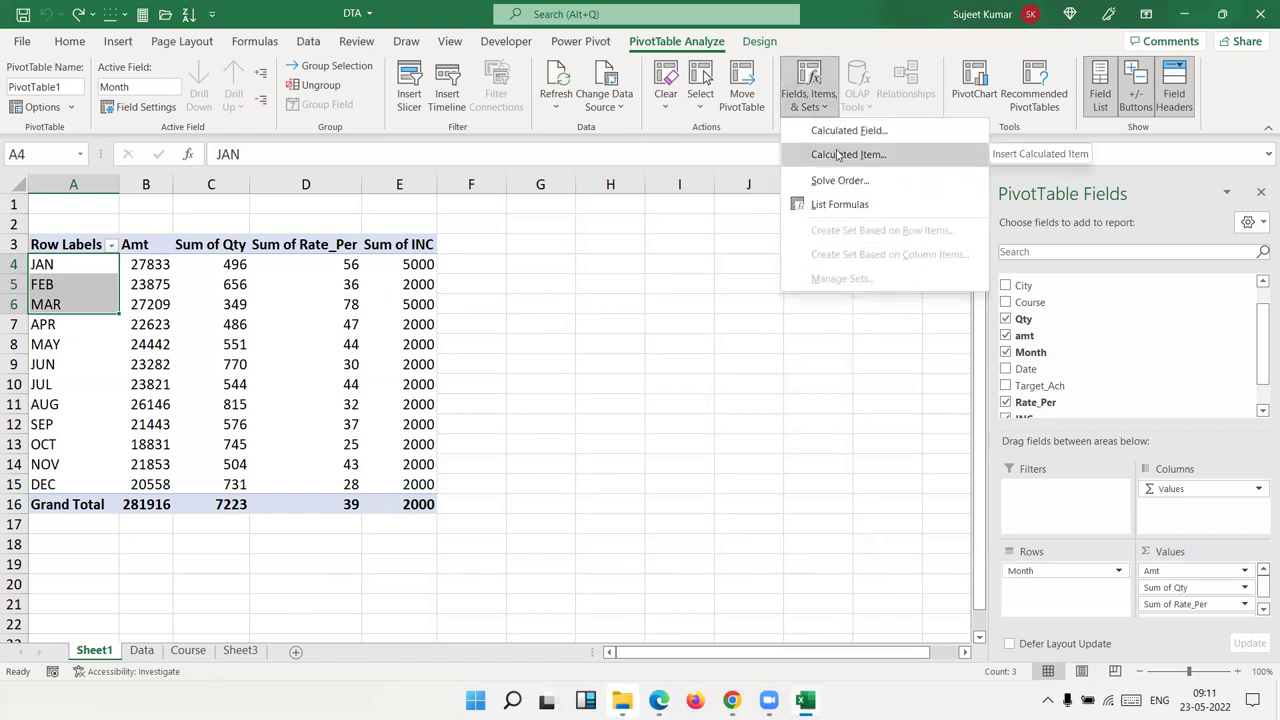
click(262, 326)
click(240, 322)
click(240, 404)
click(822, 102)
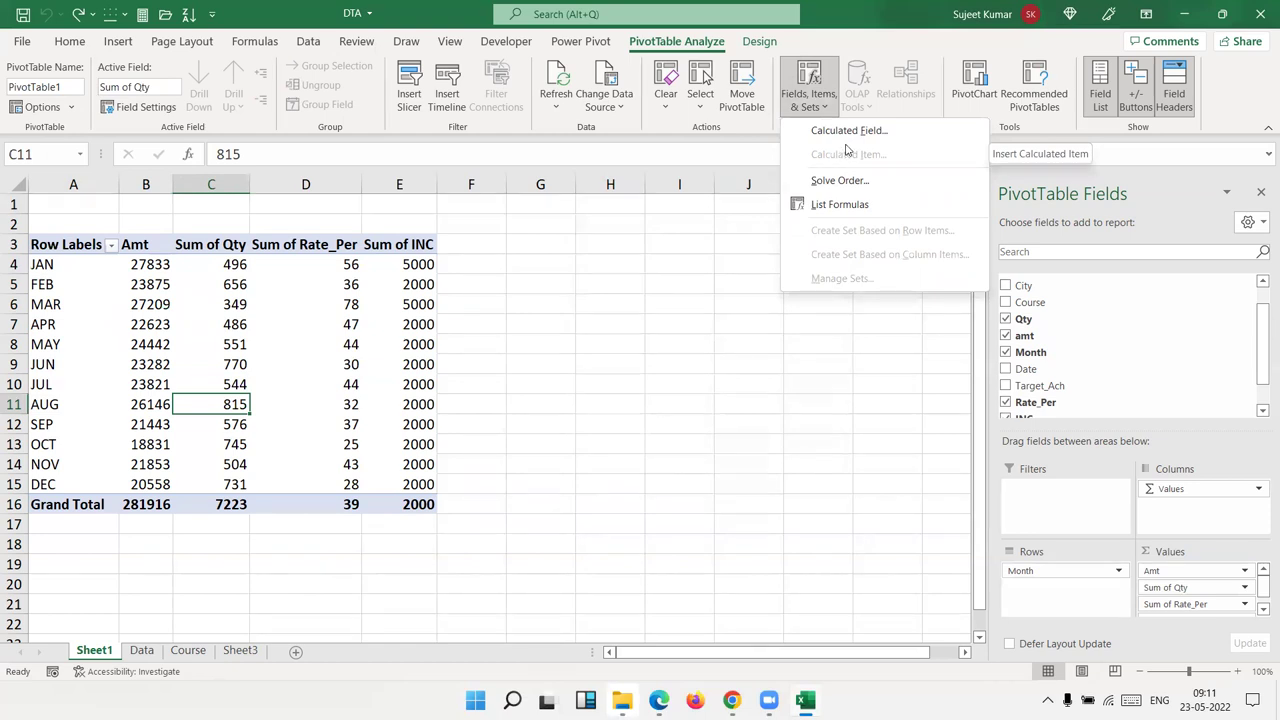
click(73, 320)
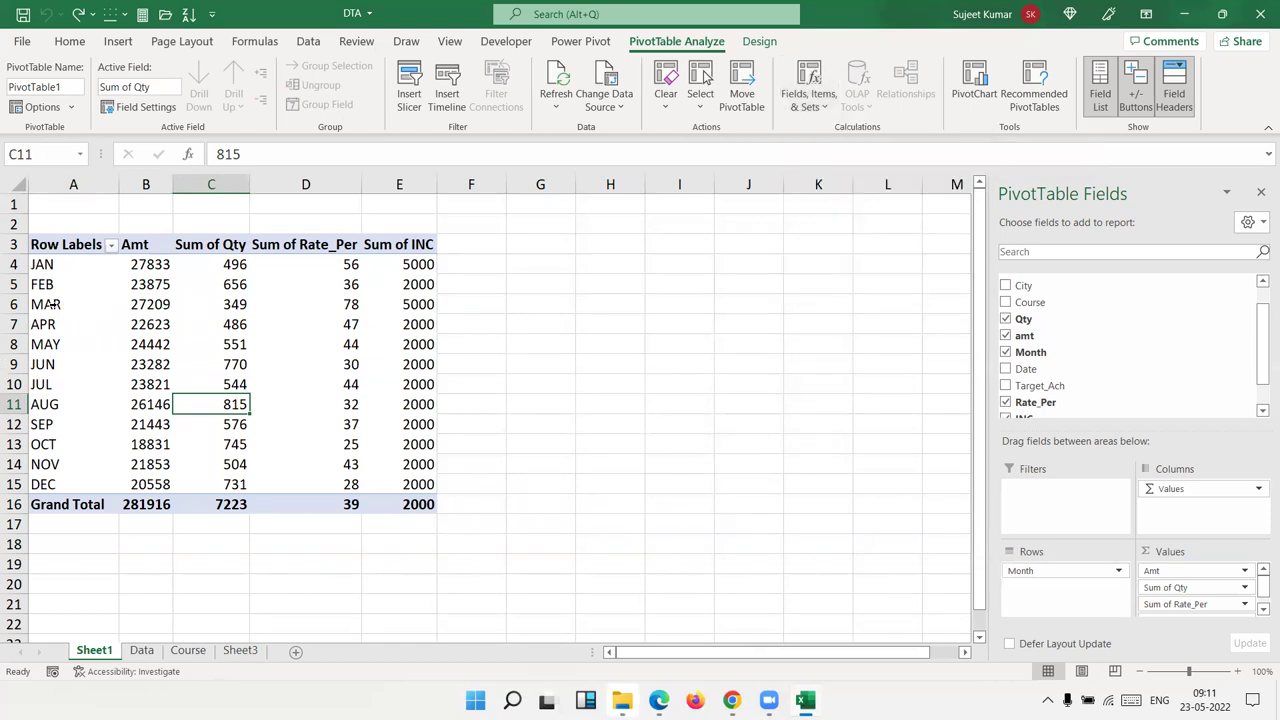
click(52, 304)
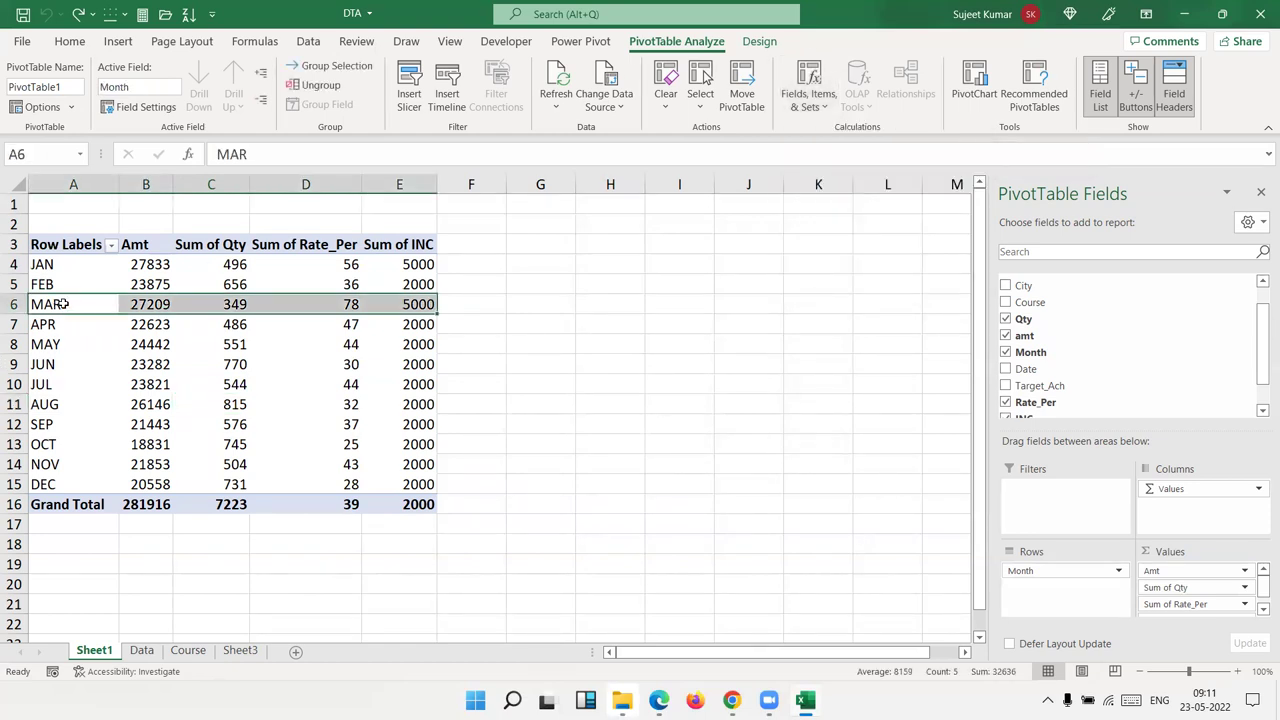
click(801, 100)
click(836, 155)
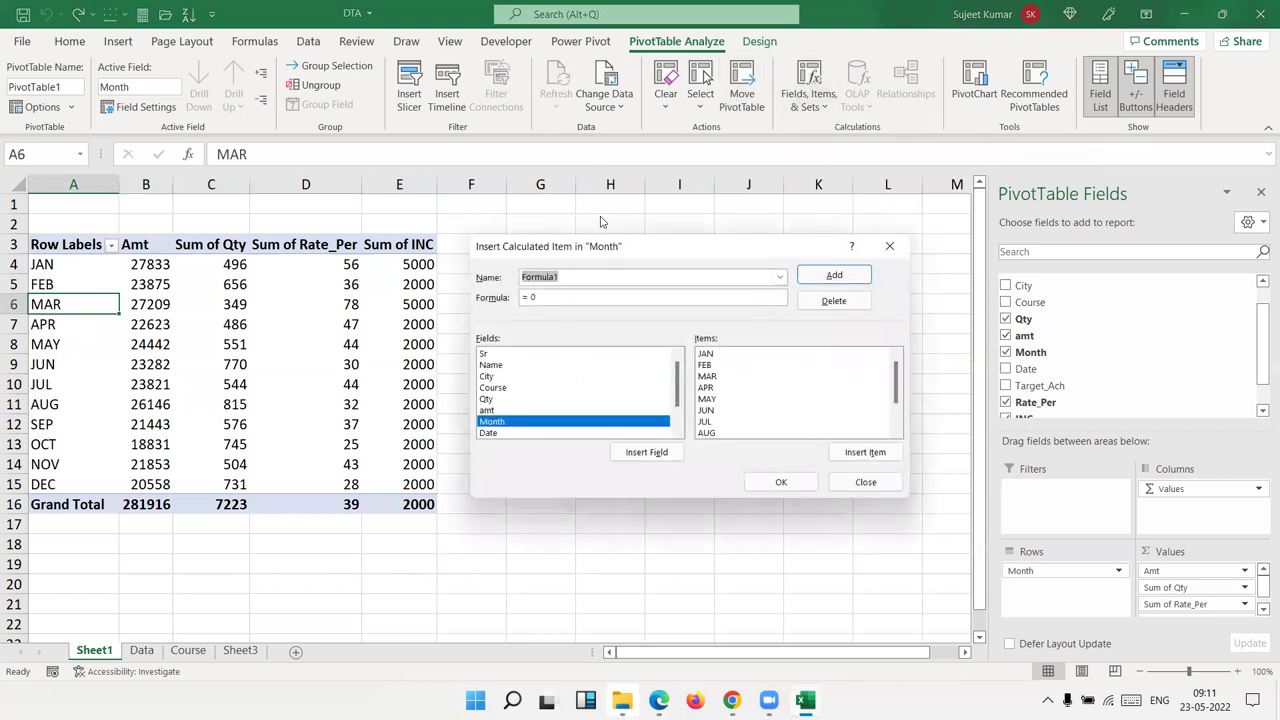
Step: Create the calculated item Q1 as =JAN+FEB+MAR and insert it into the pivot
text(Q1)
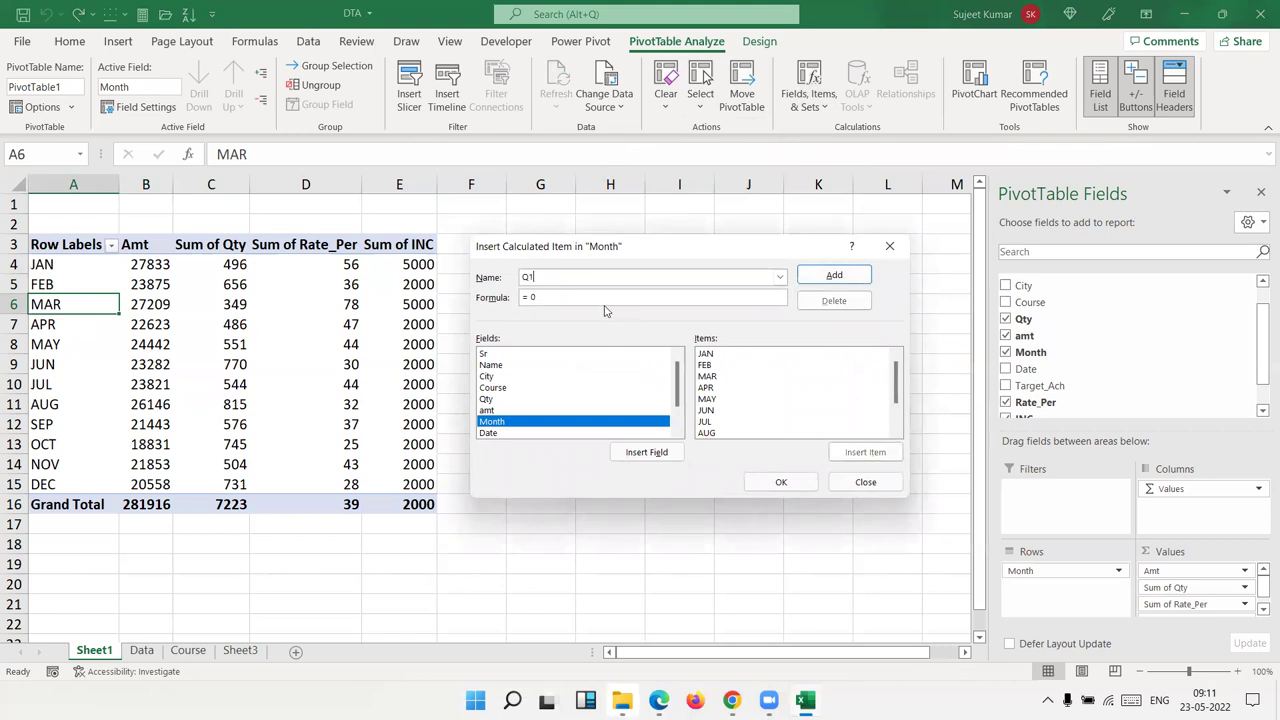
click(598, 298)
click(704, 355)
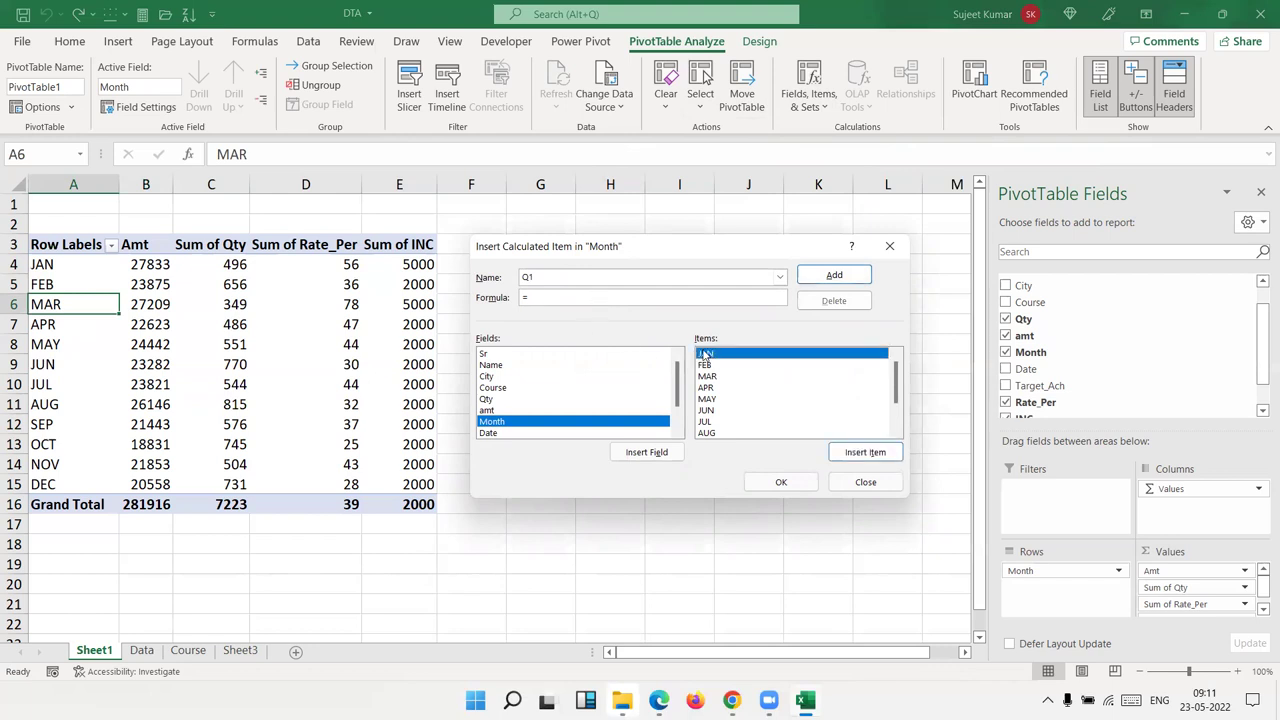
click(865, 452)
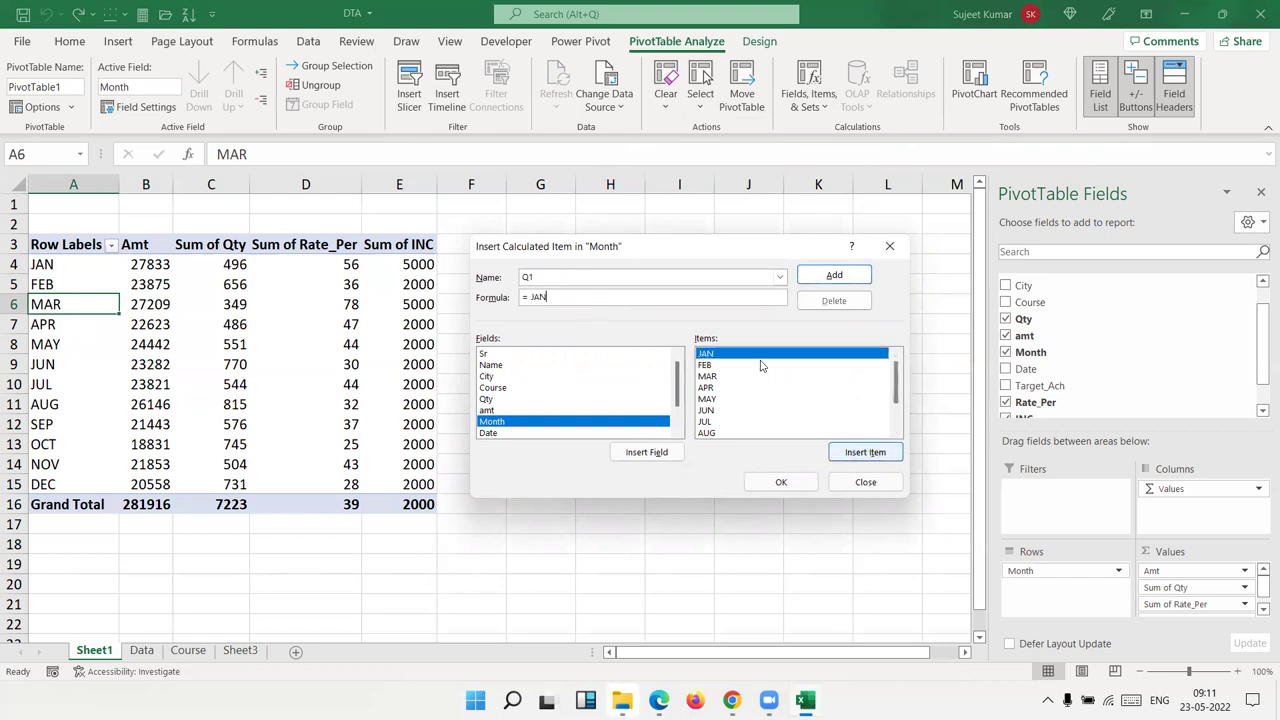
text(+)
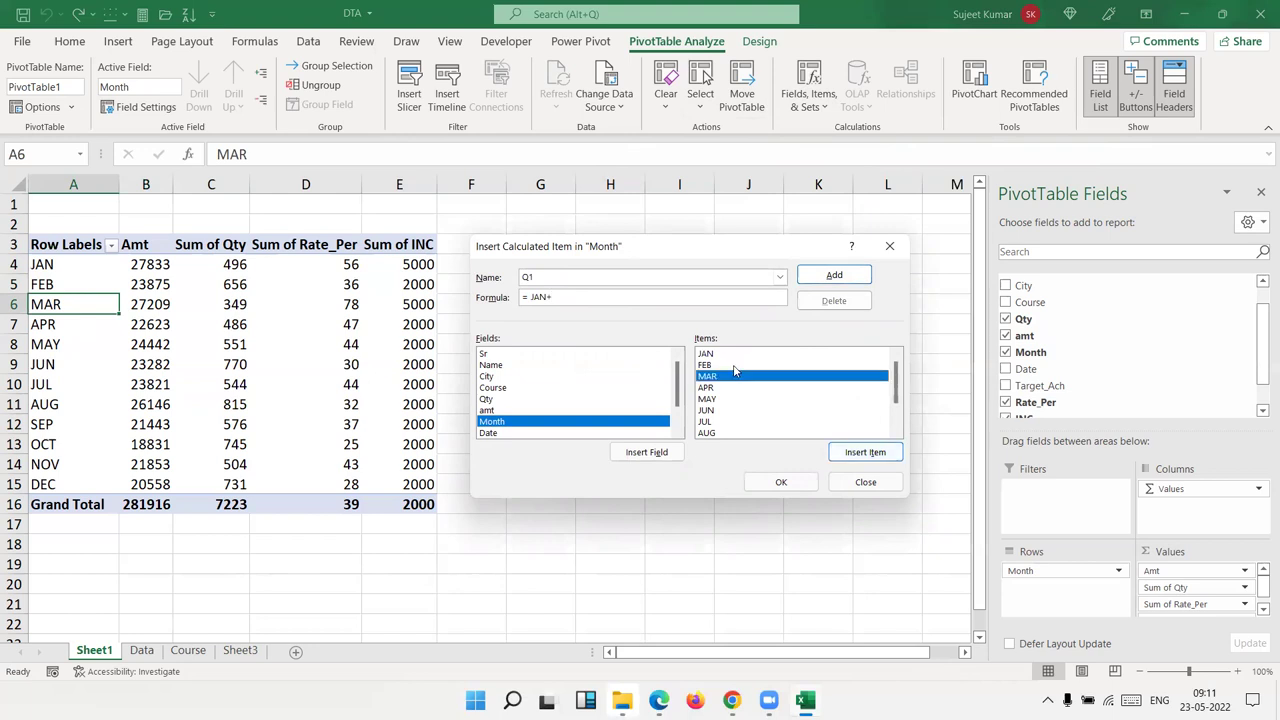
double_click(735, 366)
text(+)
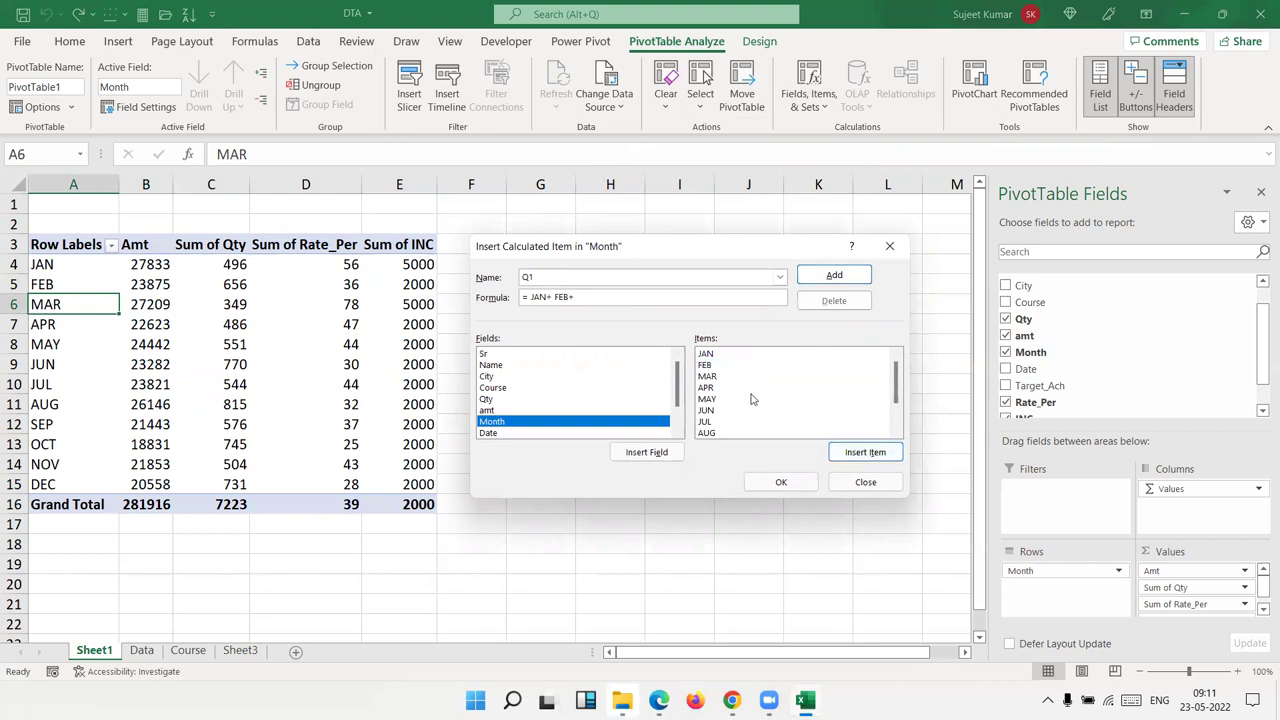
double_click(738, 377)
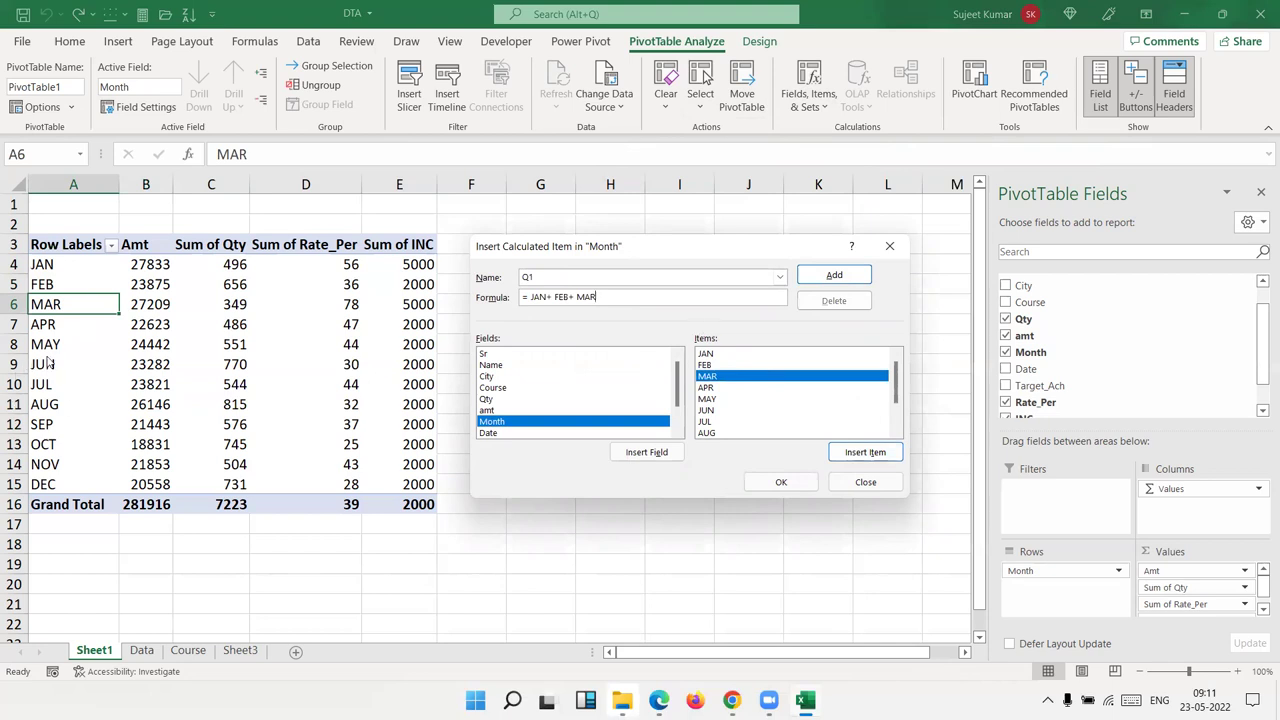
click(833, 277)
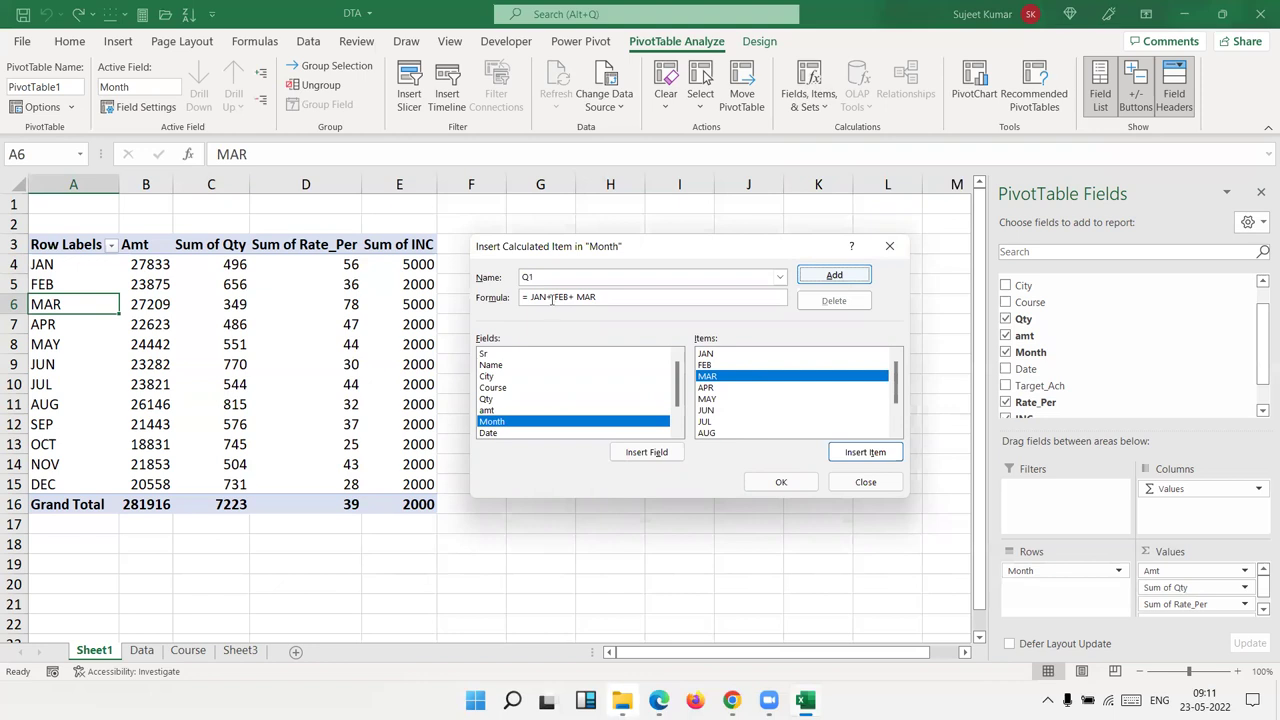
click(781, 483)
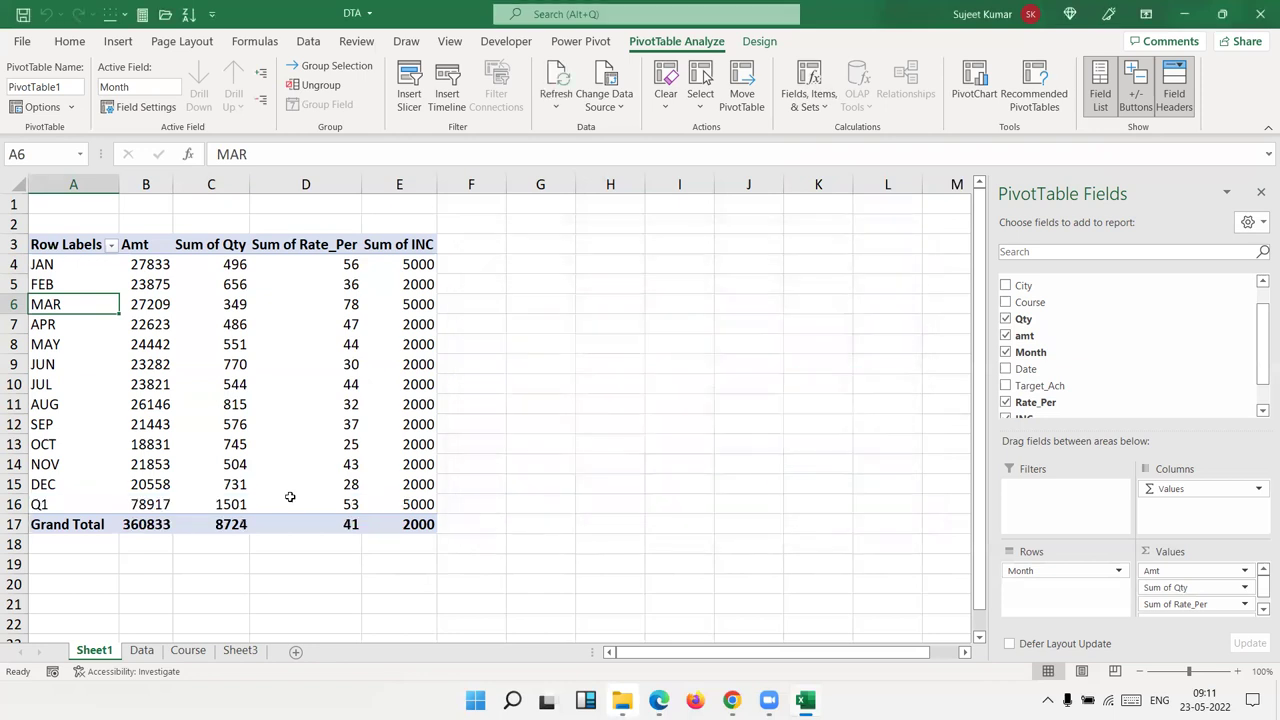
Step: Check the Q1 row's values and the new Amt grand total of 360833
drag(60, 504, 380, 505)
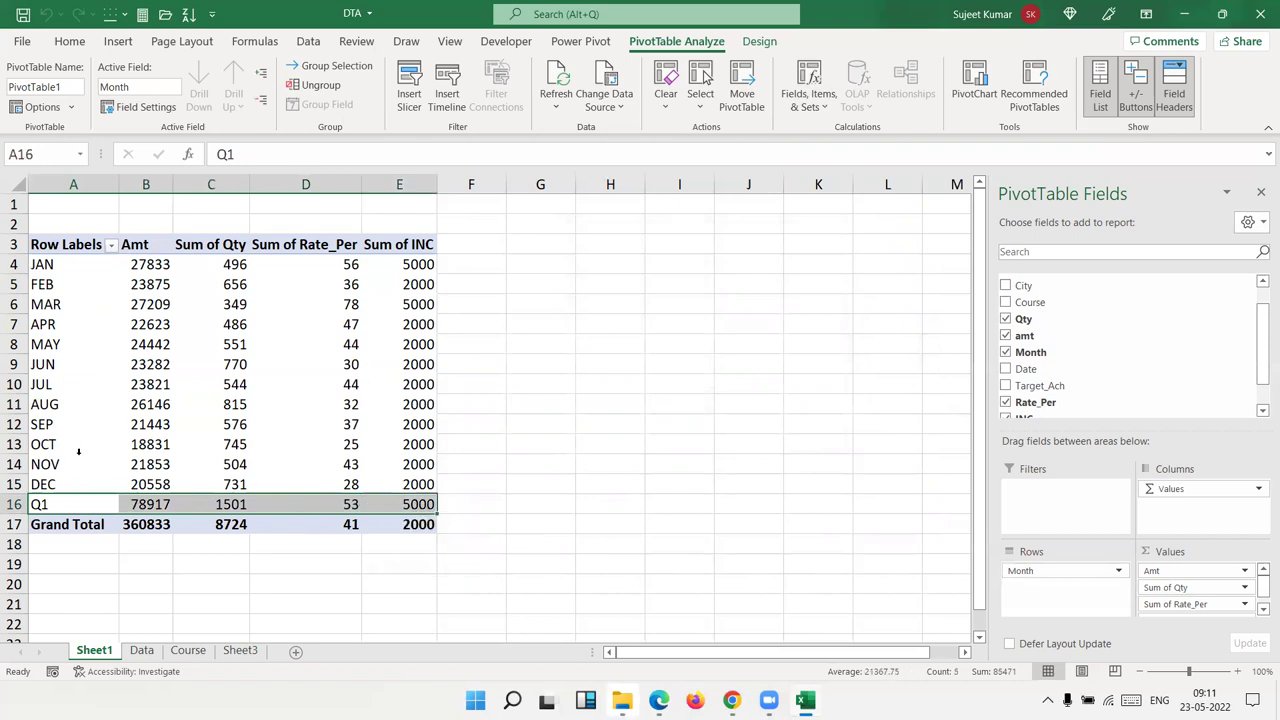
click(140, 505)
click(140, 520)
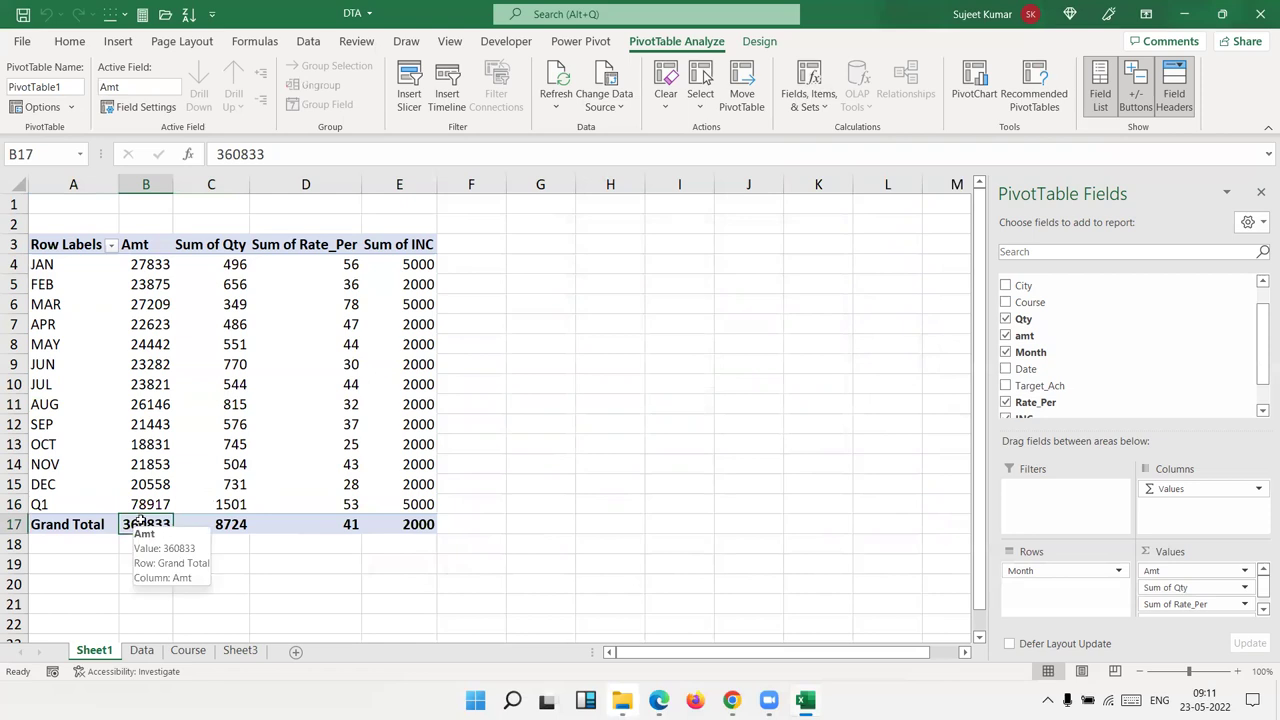
Step: Turn off grand totals for both rows and columns in PivotTable Options
right_click(205, 358)
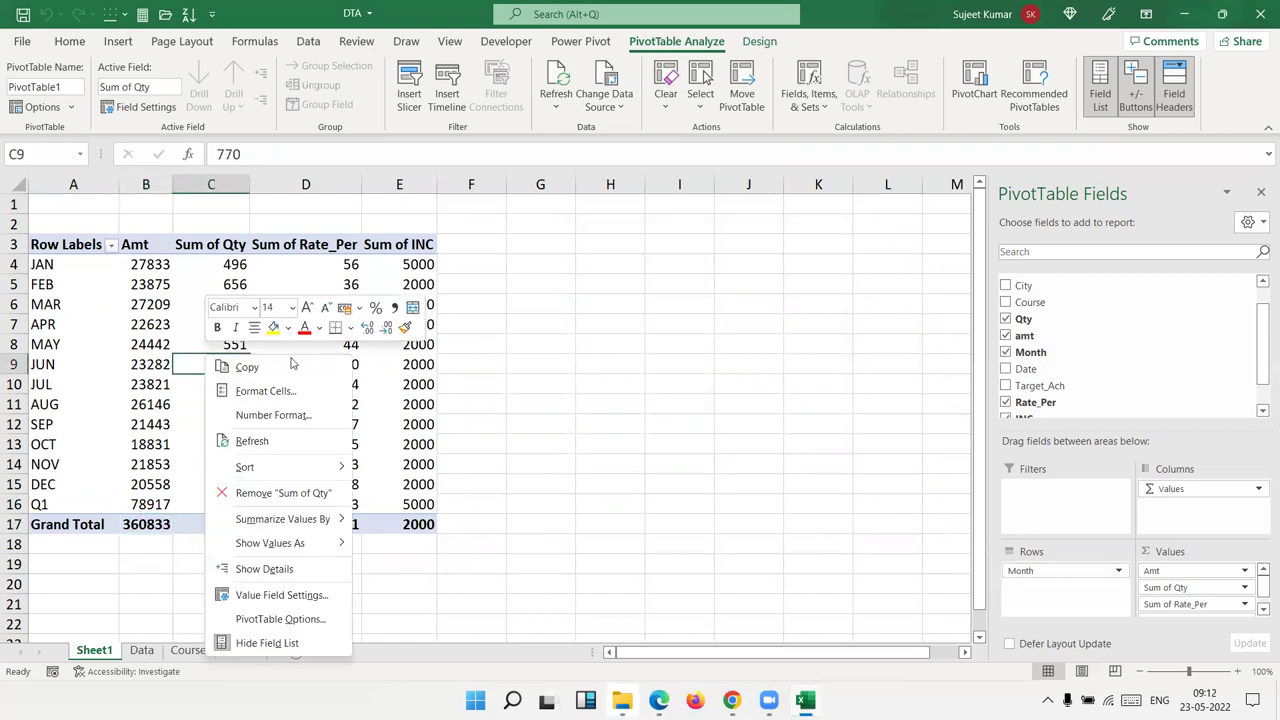
click(297, 619)
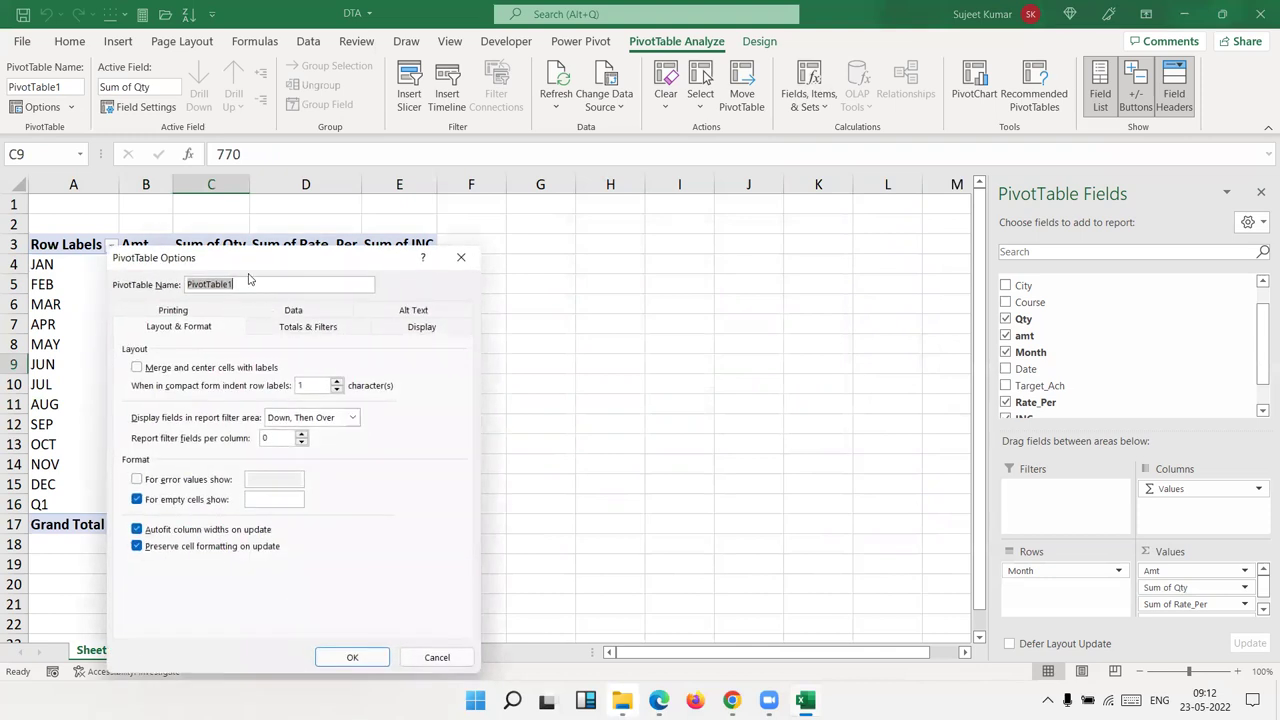
click(302, 328)
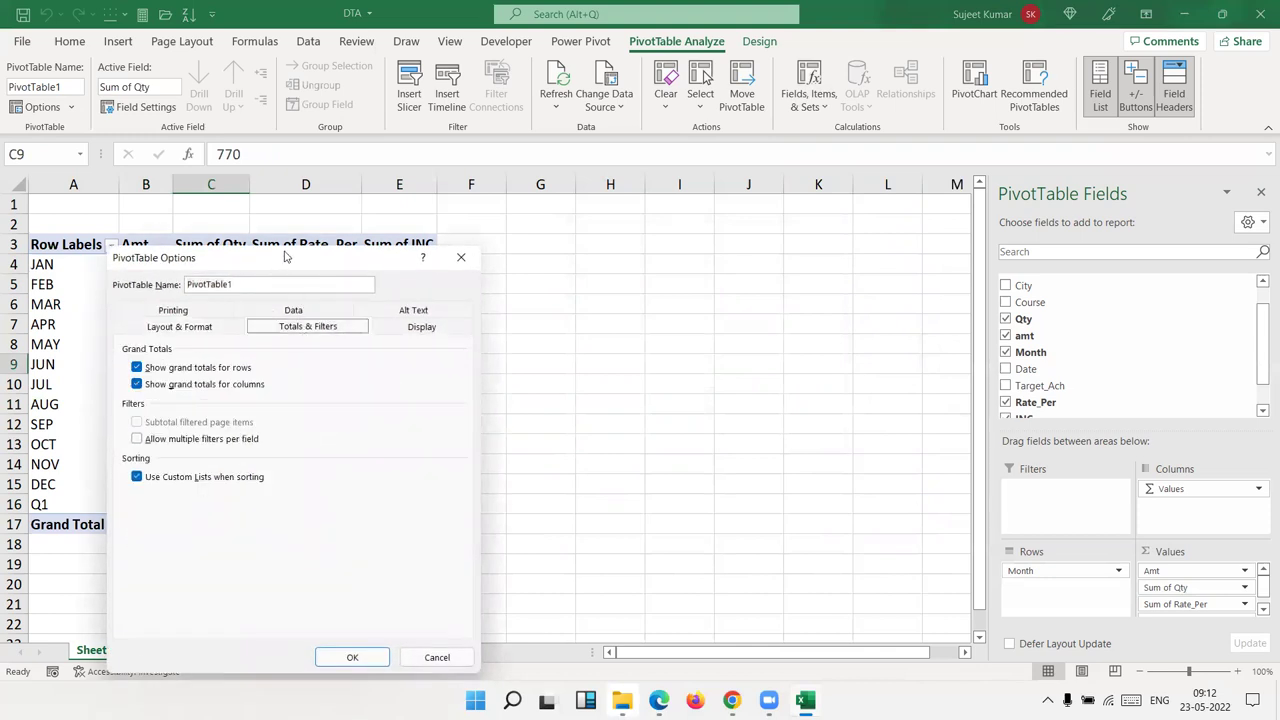
drag(282, 258, 663, 153)
click(517, 263)
click(517, 280)
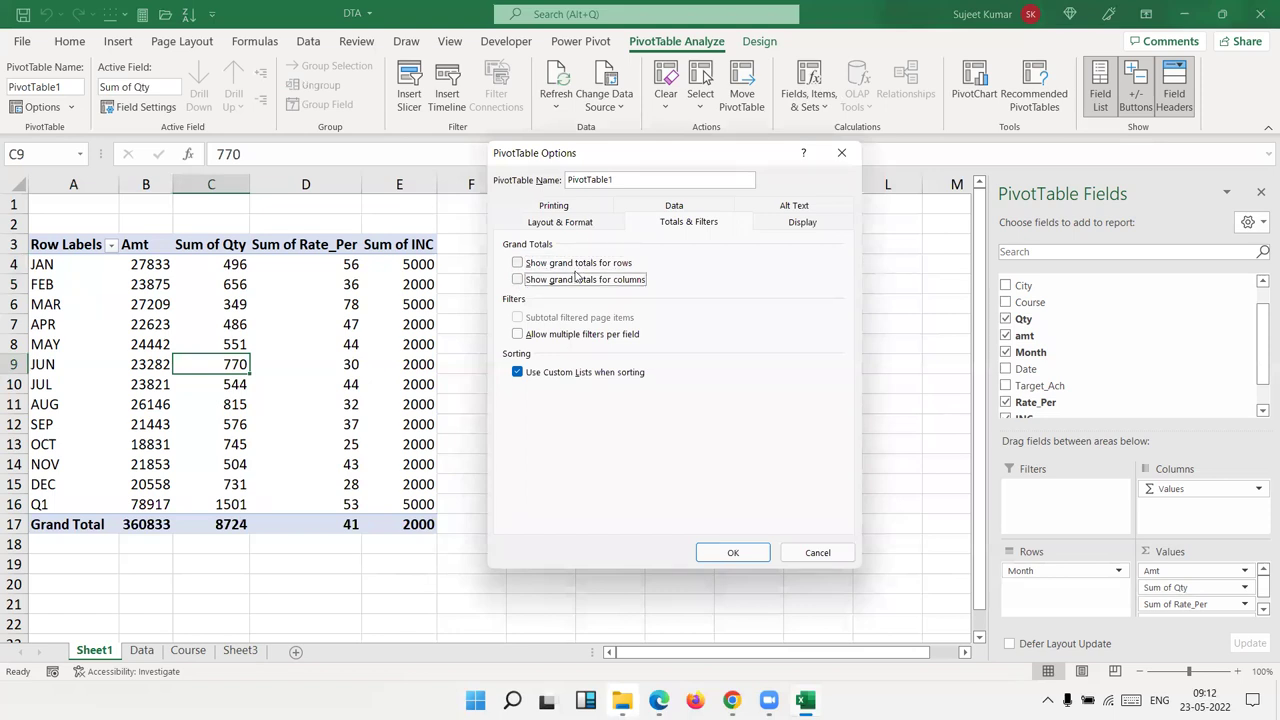
click(731, 552)
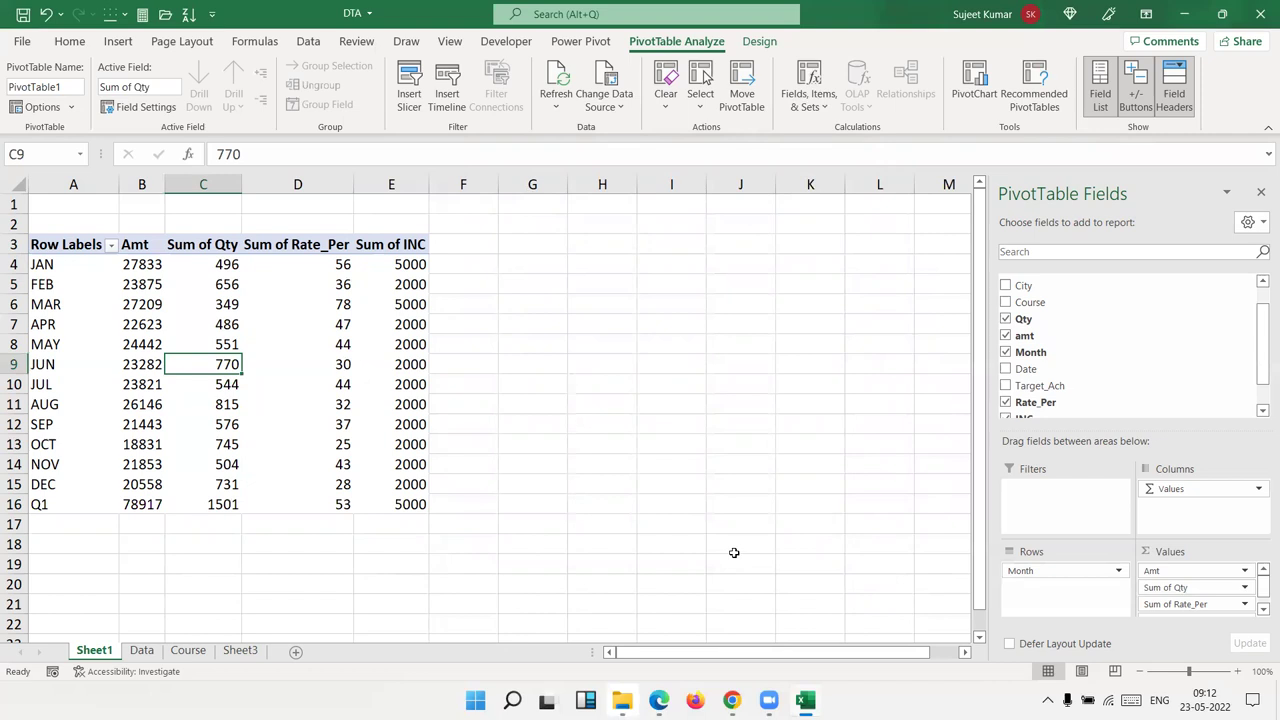
Step: Try moving the Q1 row up after MAR, then undo so it returns below DEC
scroll(1167, 335, down, 2)
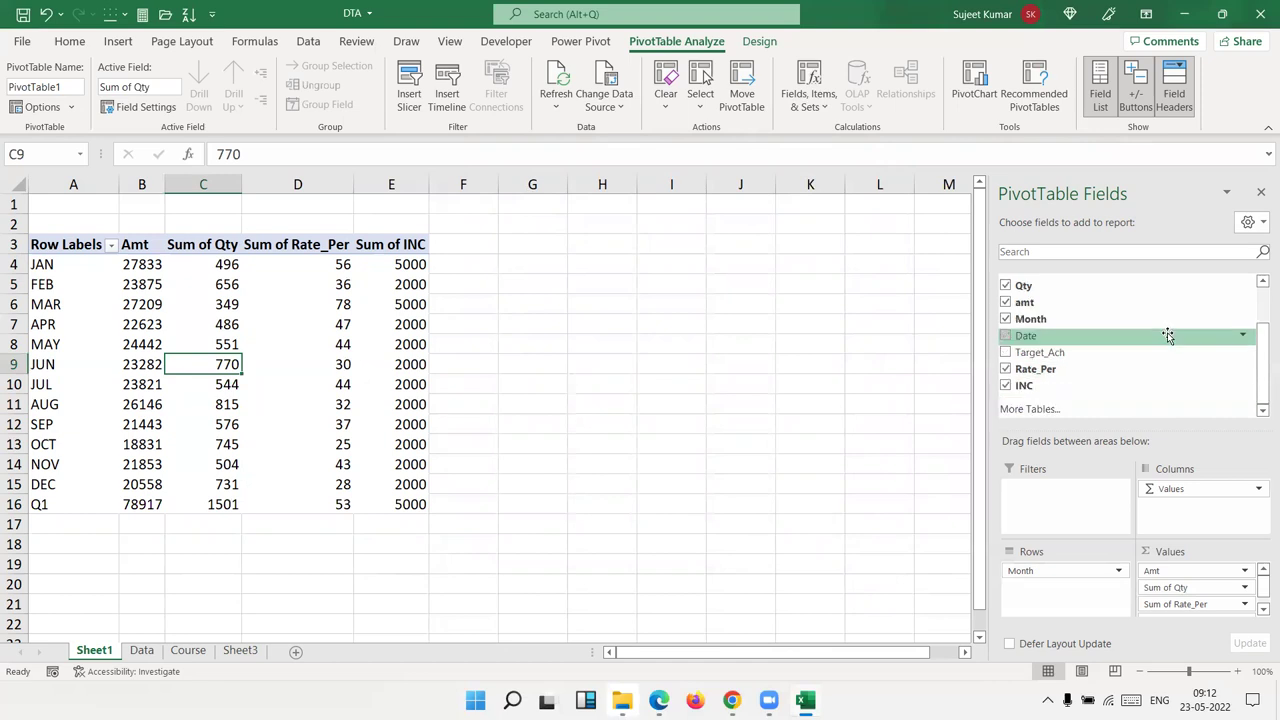
scroll(1165, 334, up, 3)
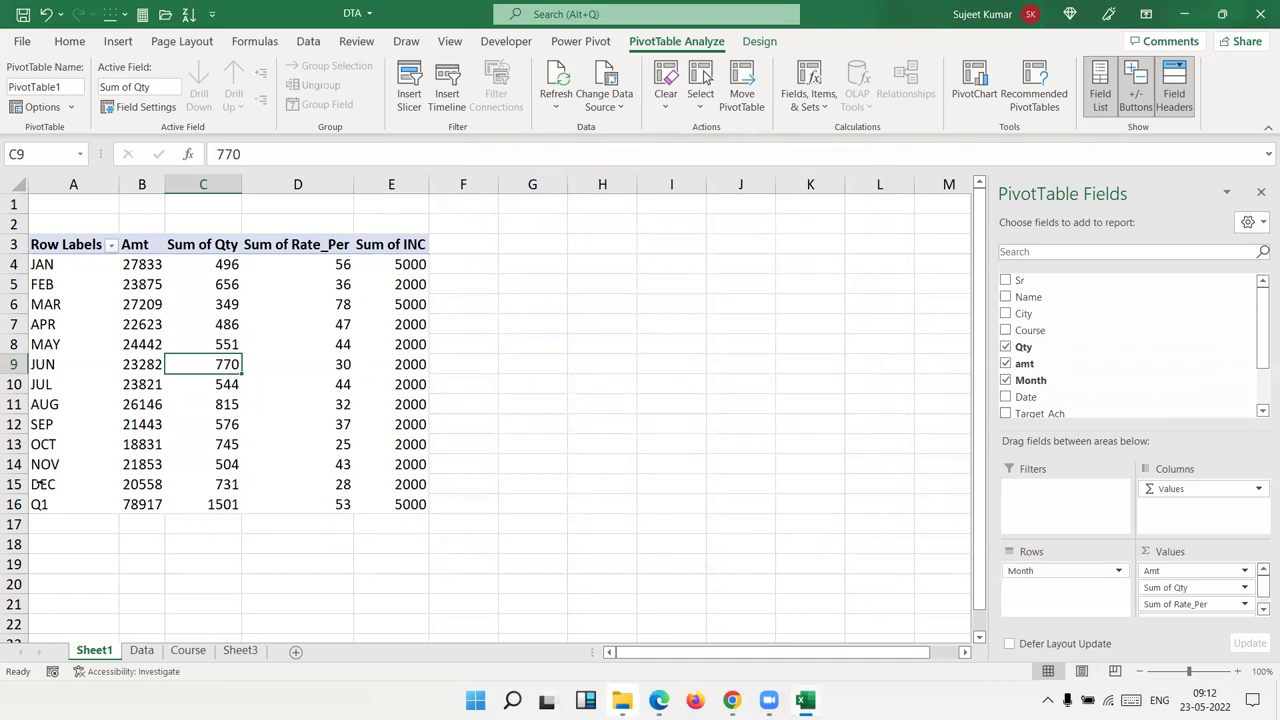
click(85, 502)
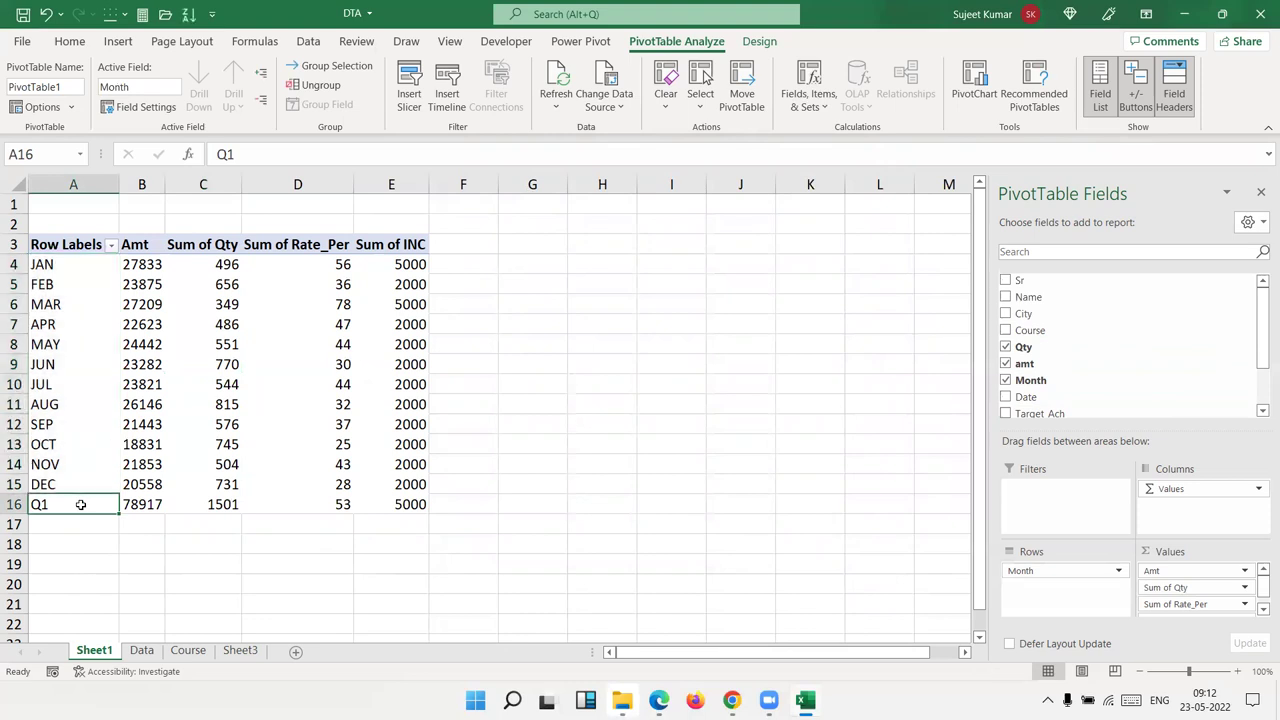
drag(80, 504, 105, 331)
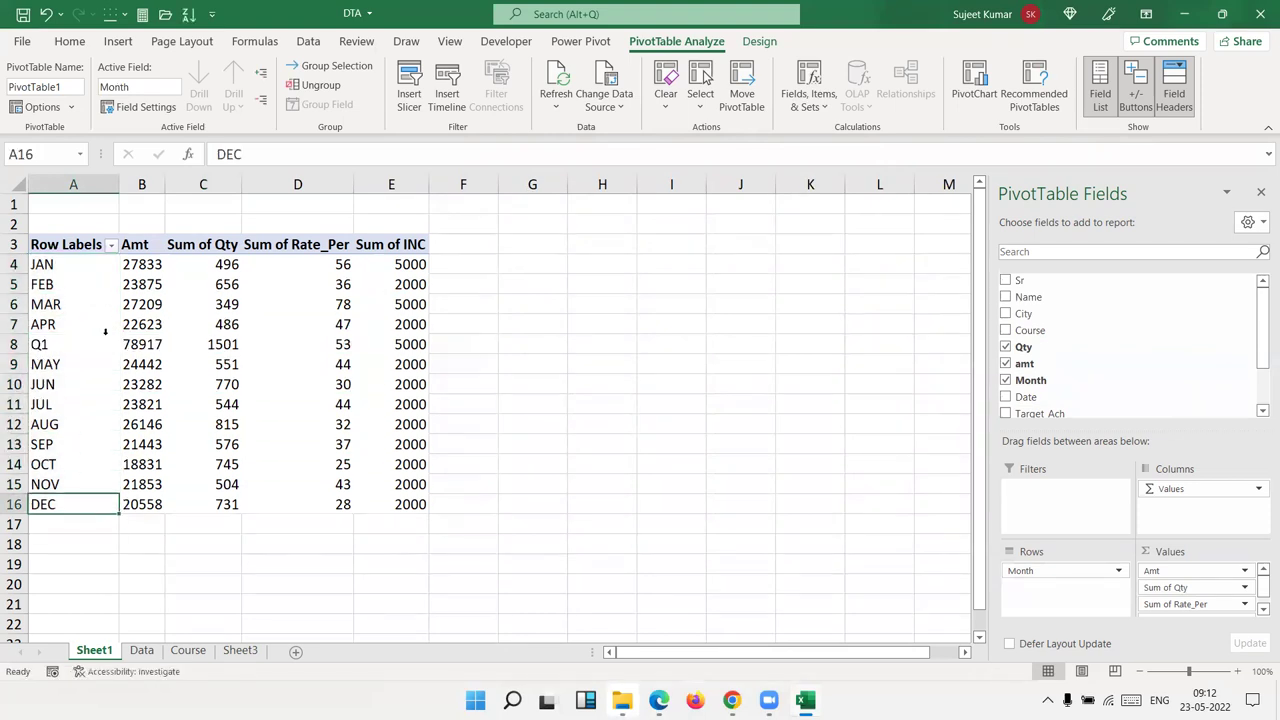
click(94, 343)
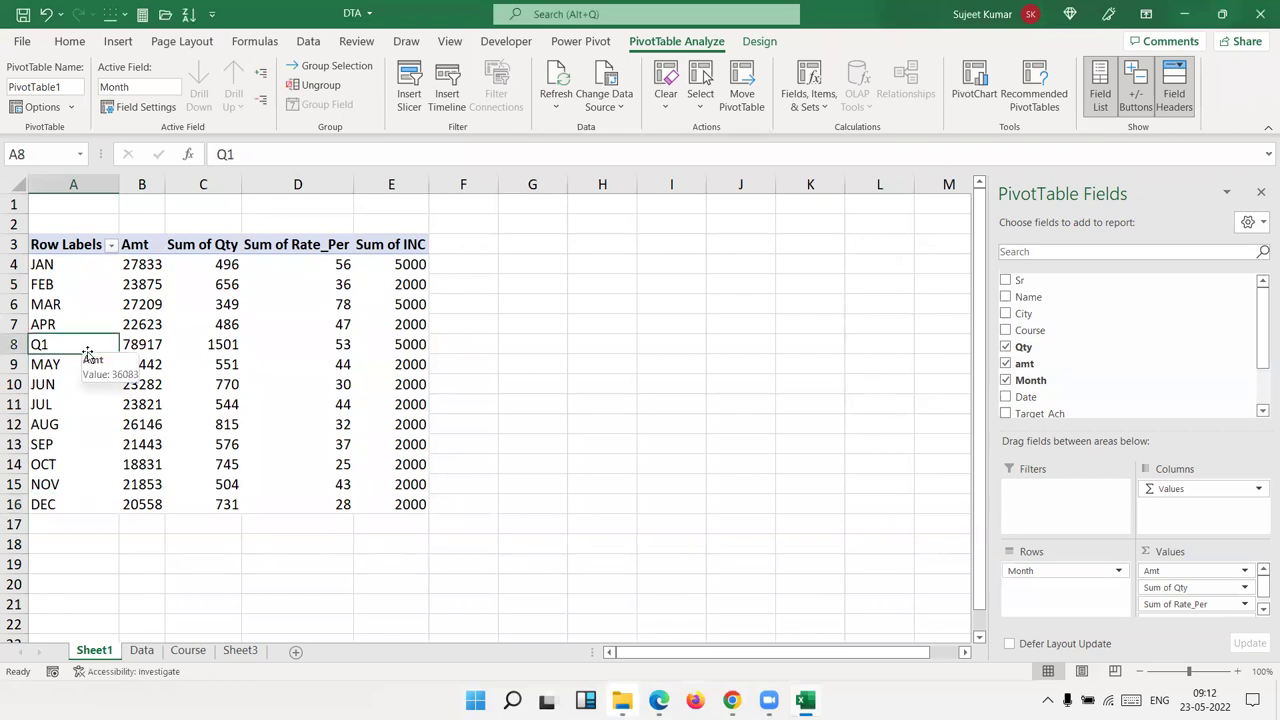
drag(89, 345, 91, 320)
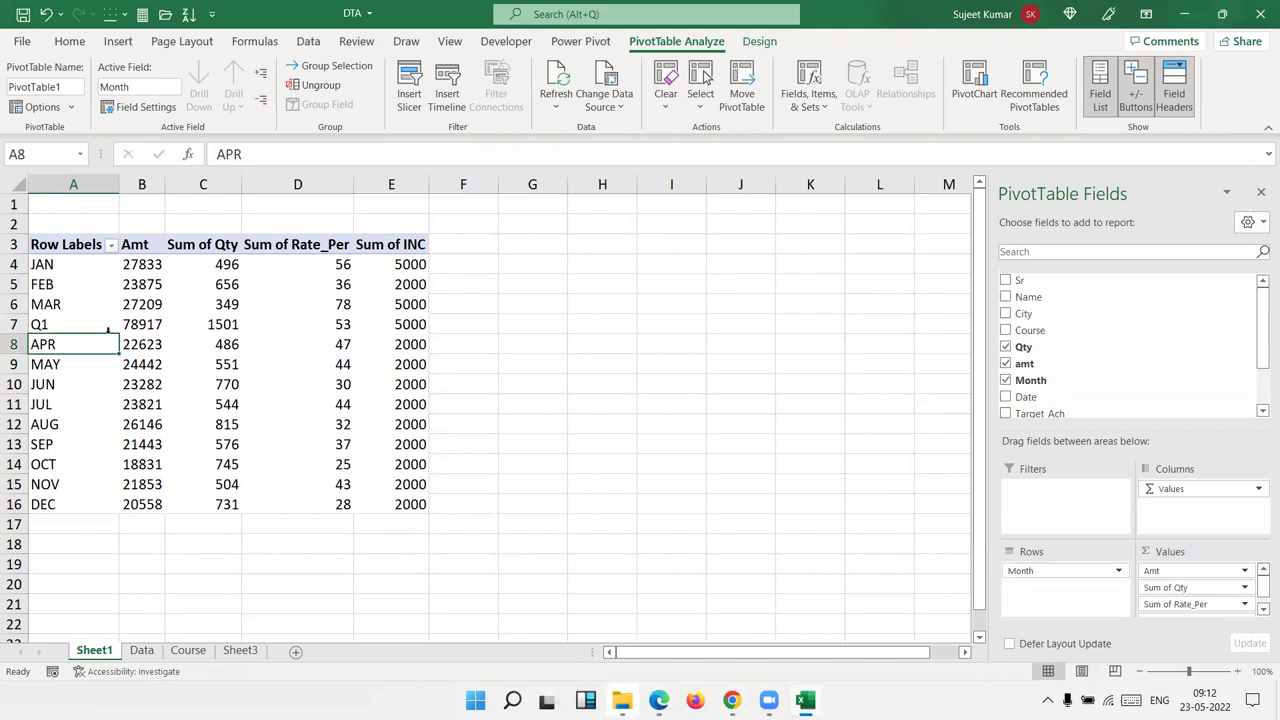
key(ctrl+z)
key(ctrl+z)
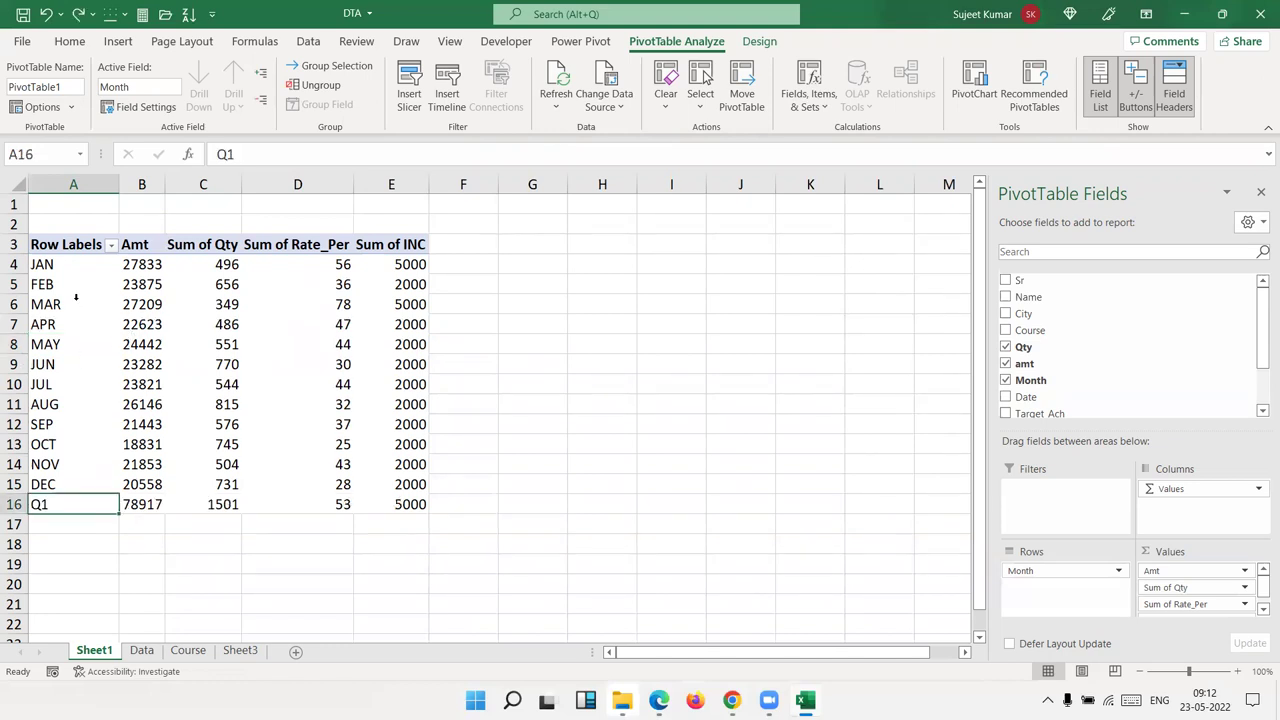
drag(84, 266, 85, 297)
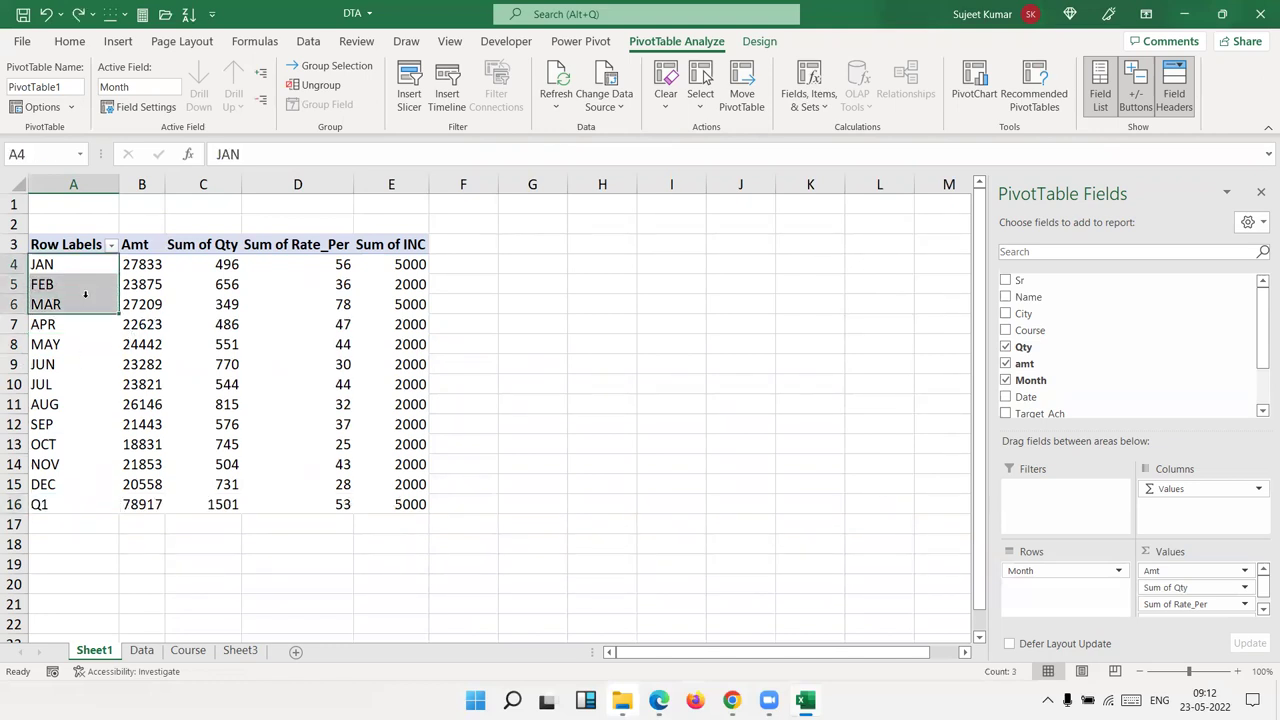
Step: Group JAN, FEB and MAR and rename the group to Q_1
right_click(85, 297)
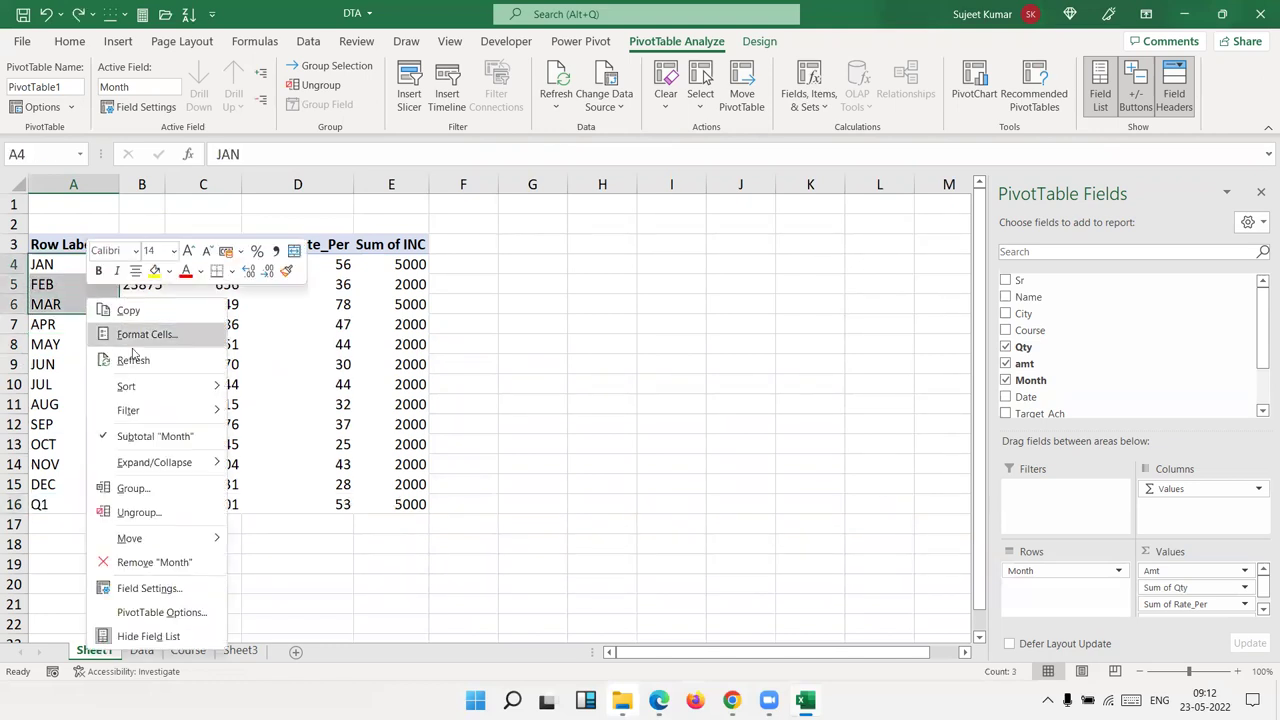
click(152, 488)
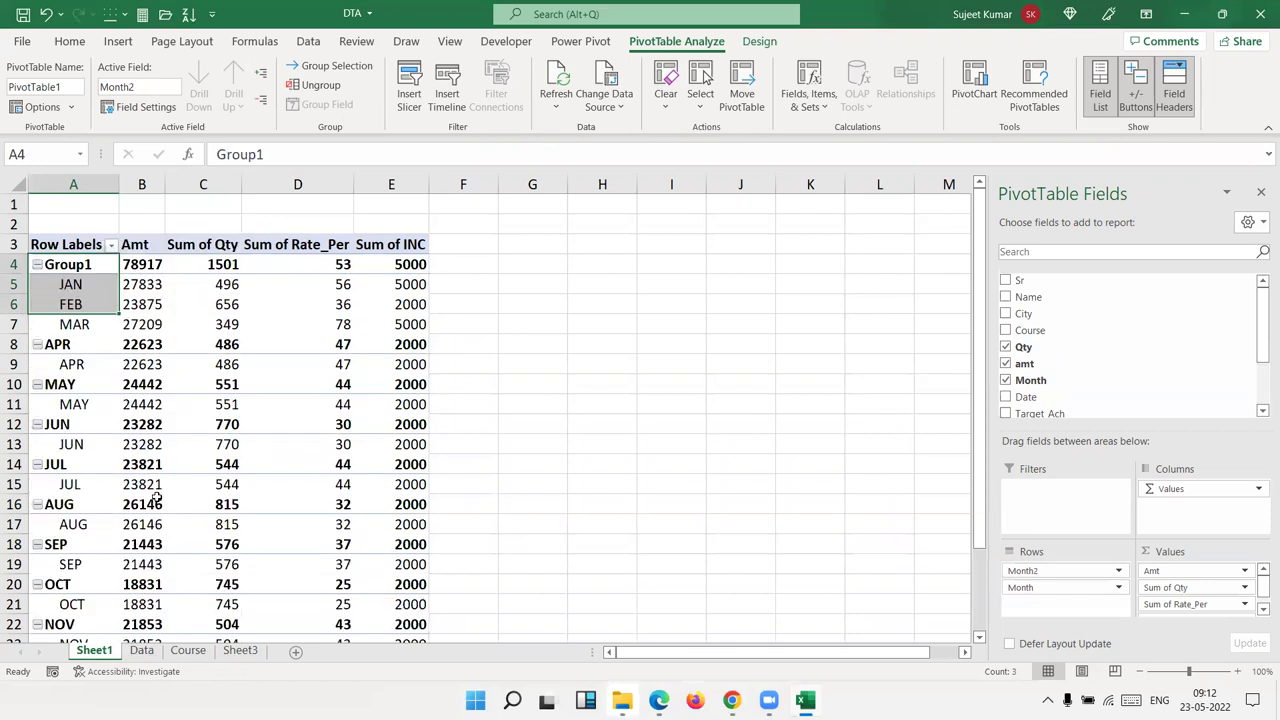
click(84, 266)
text(Q1)
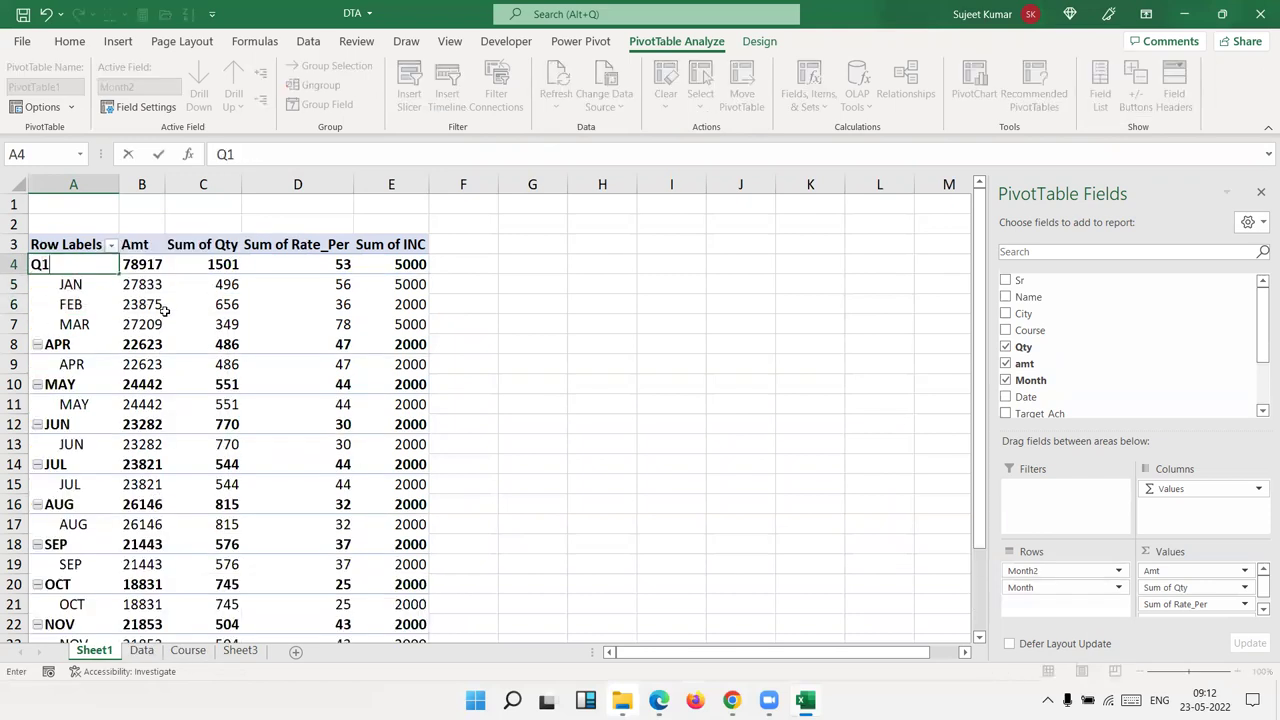
key(Return)
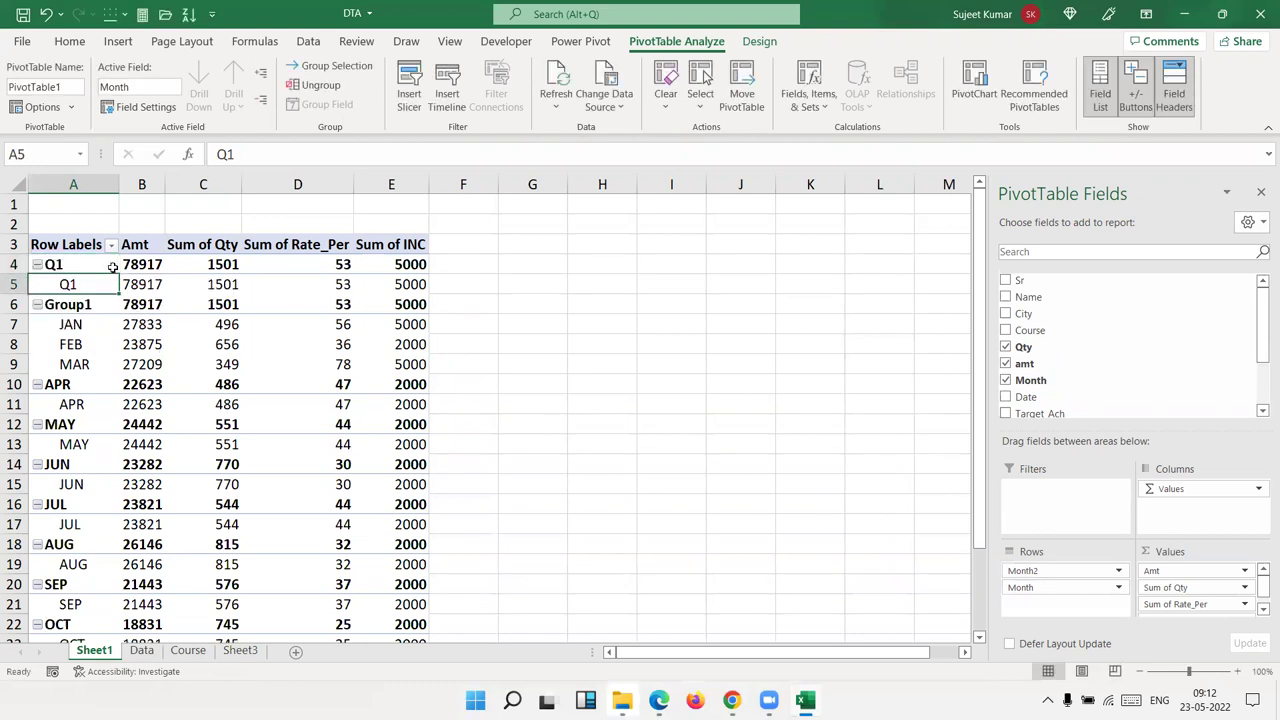
key(ctrl+z)
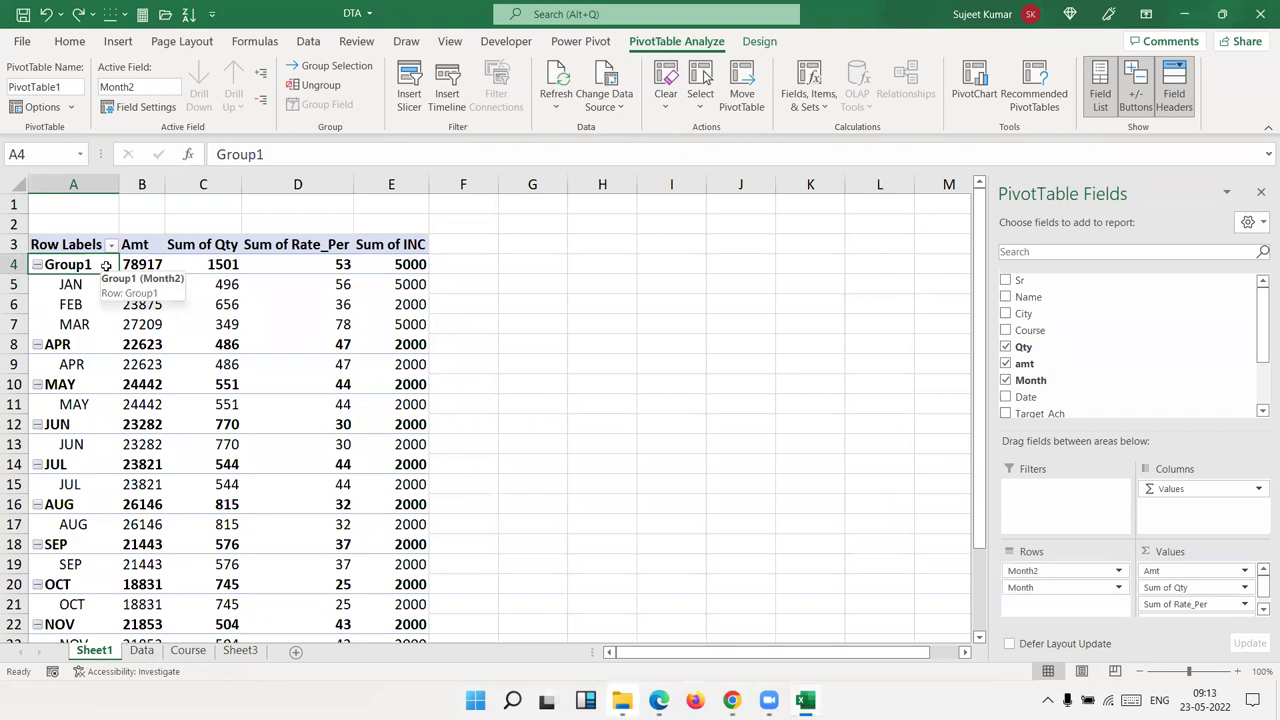
text(Q1)
key(BackSpace)
text(_1)
key(Return)
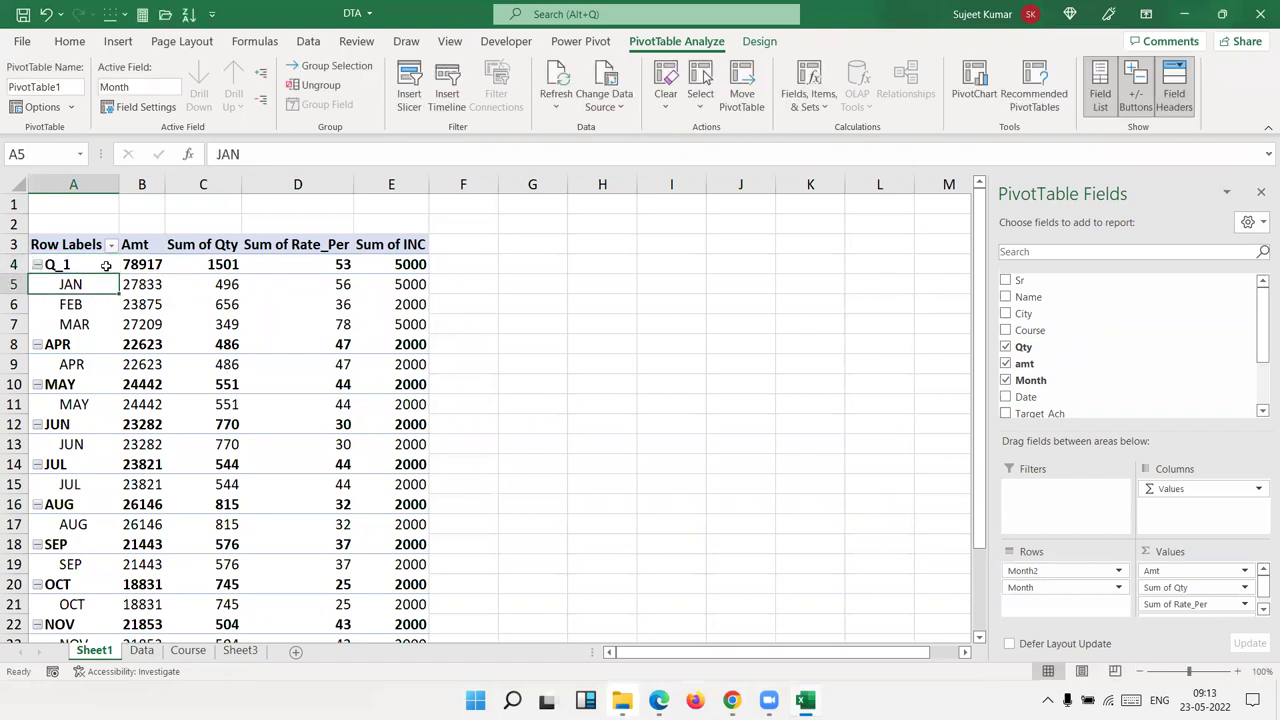
Step: Collapse and expand the Q_1 group twice, then select the FEB row's values
click(37, 265)
click(37, 265)
click(37, 265)
click(37, 265)
drag(134, 305, 367, 300)
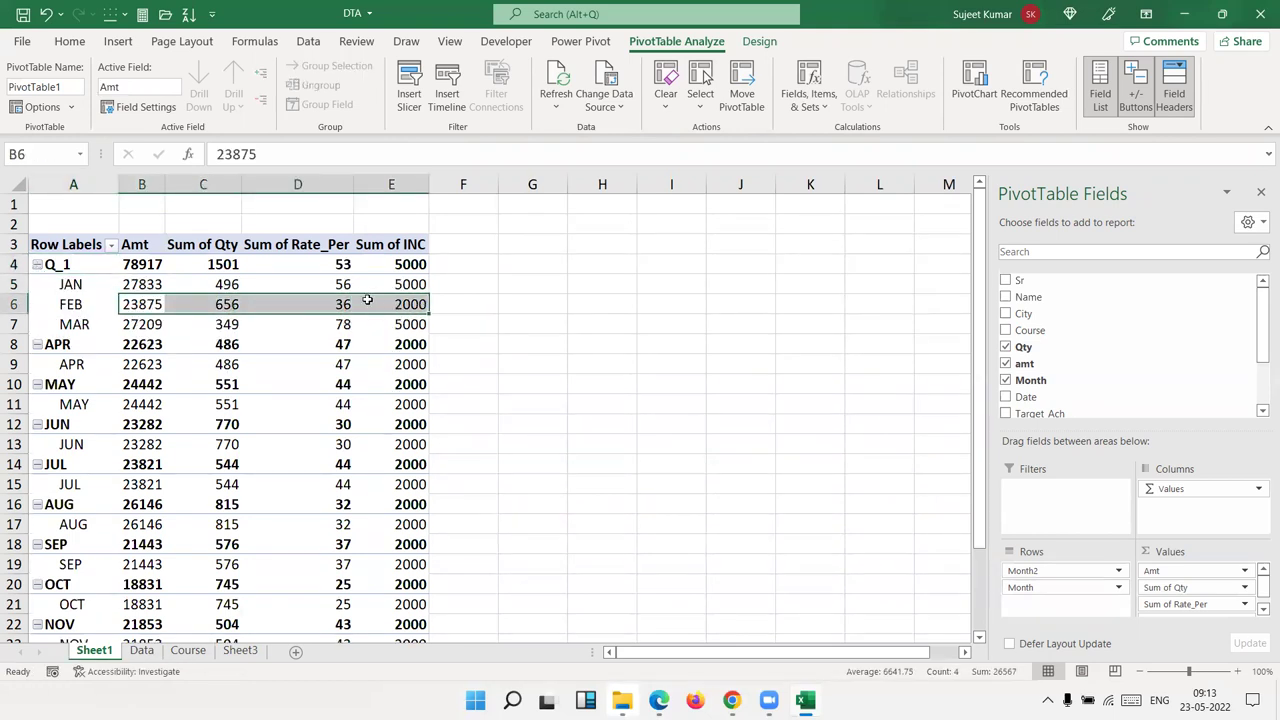
scroll(270, 479, down, 7)
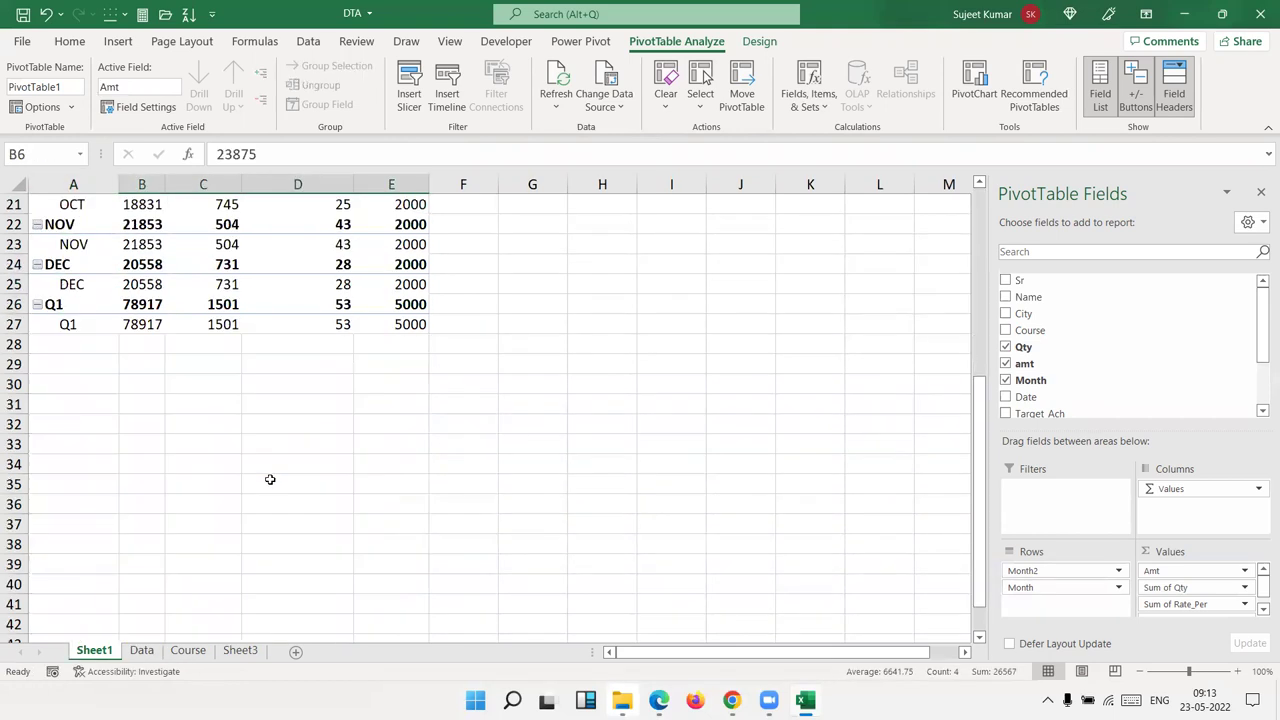
click(67, 324)
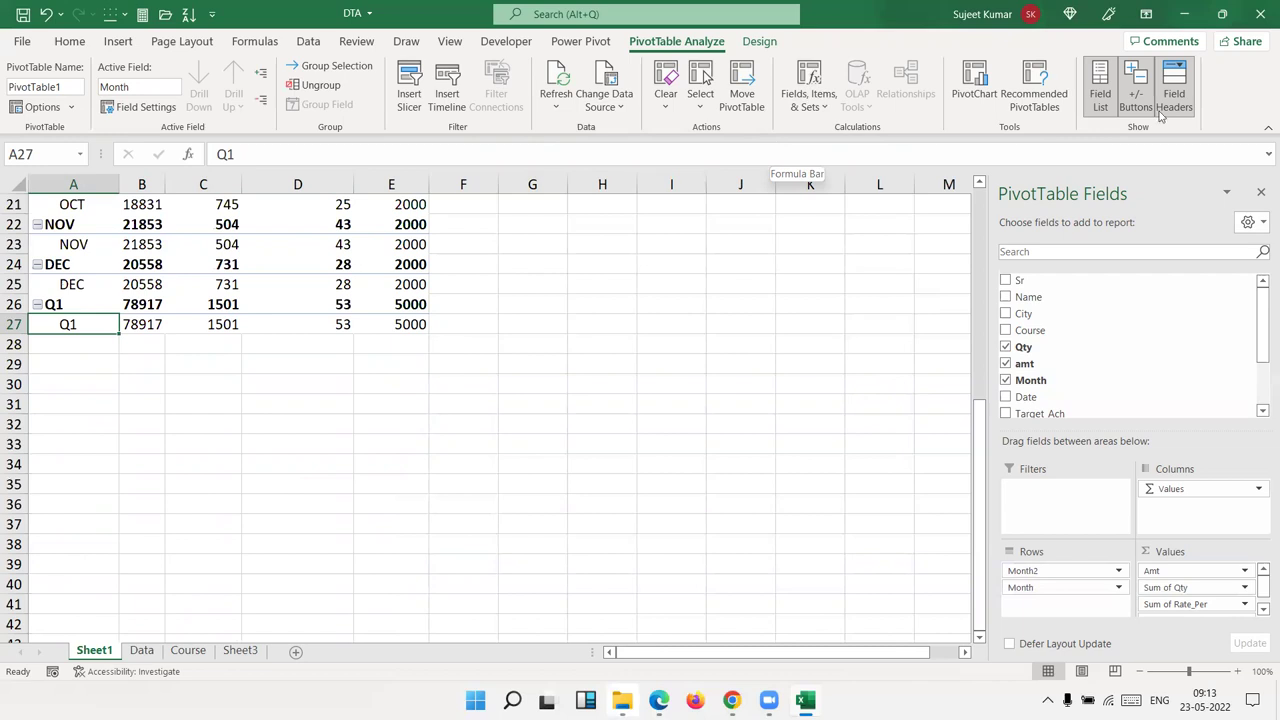
Step: Review the Month[Q1] solve order, then list all calculated formulas on a new sheet
click(797, 104)
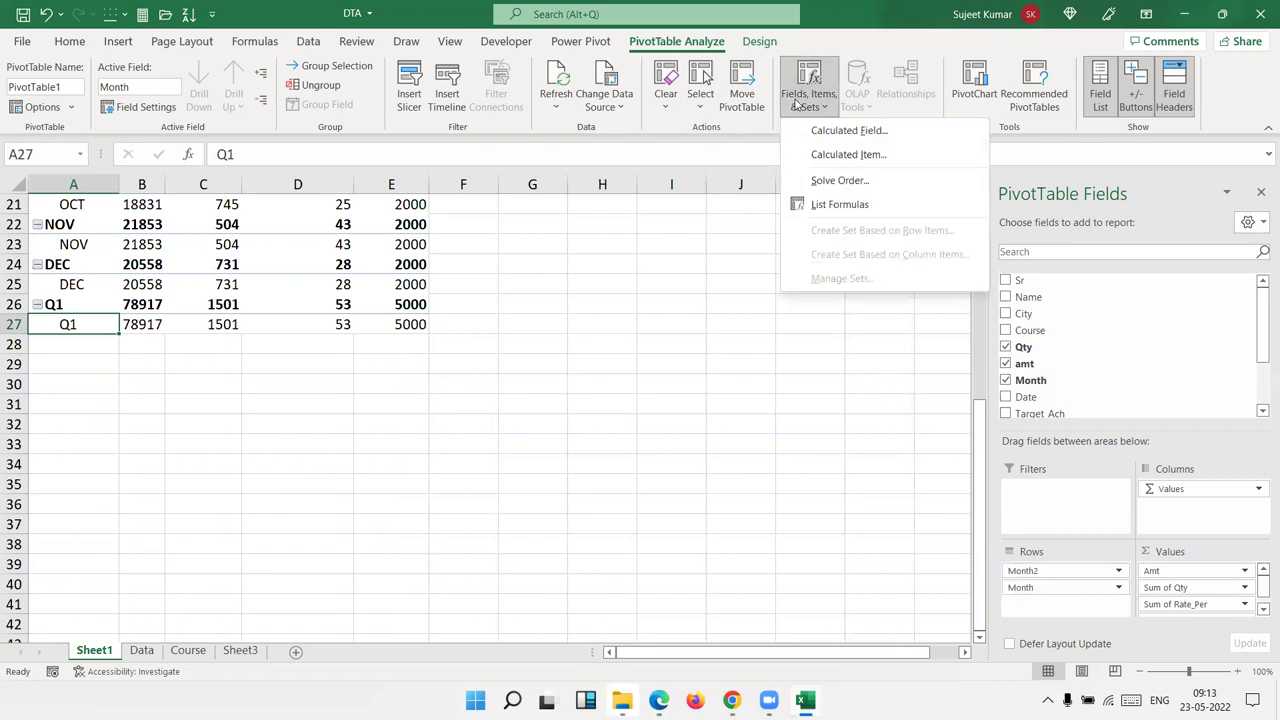
click(838, 180)
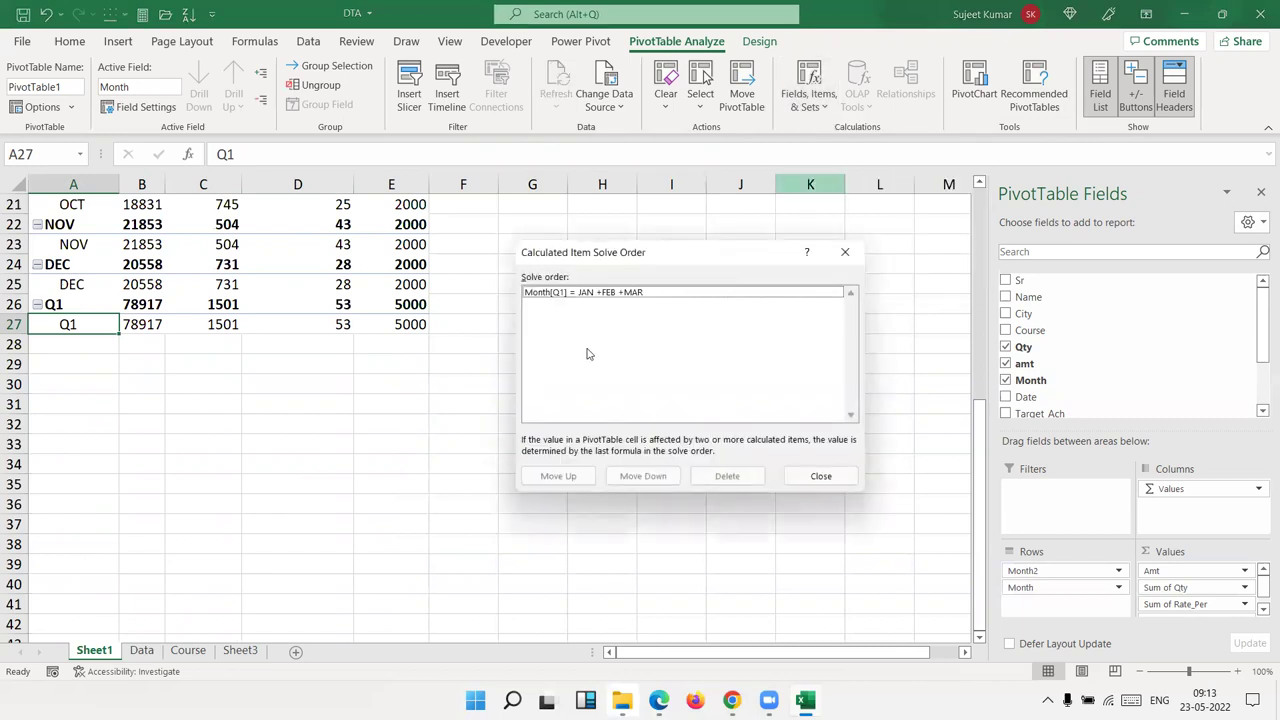
click(560, 294)
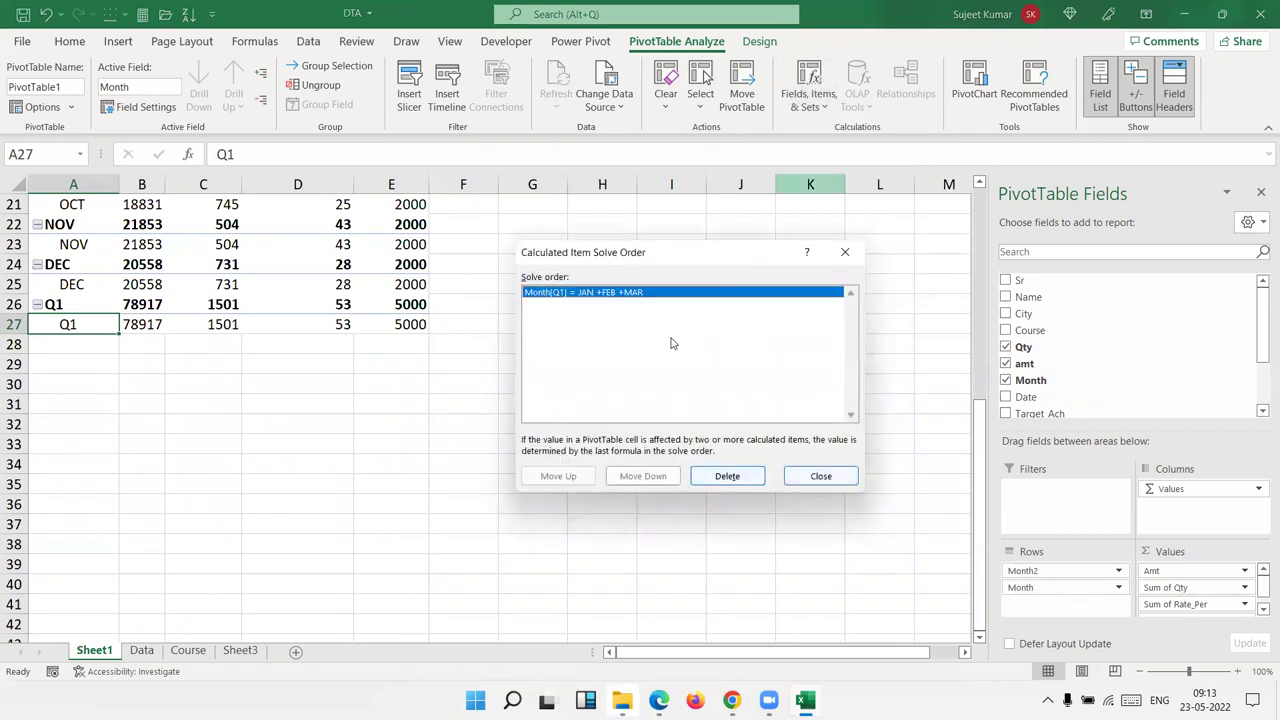
click(846, 254)
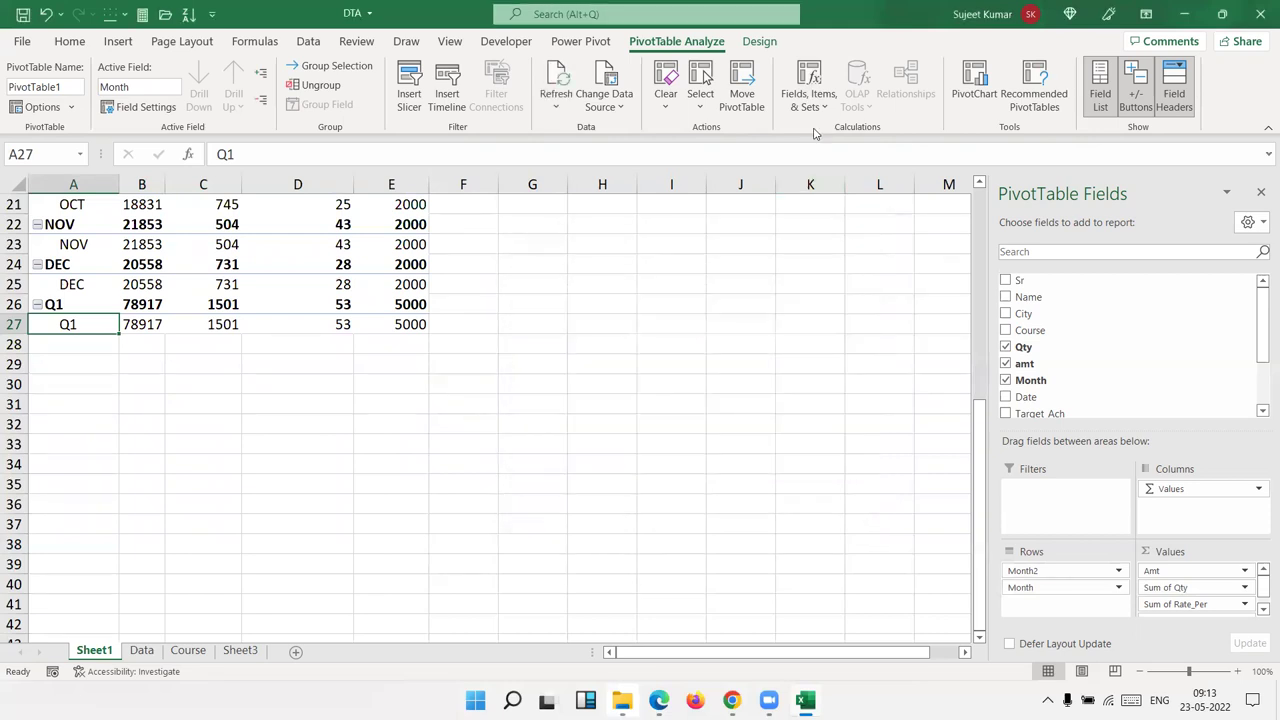
click(808, 95)
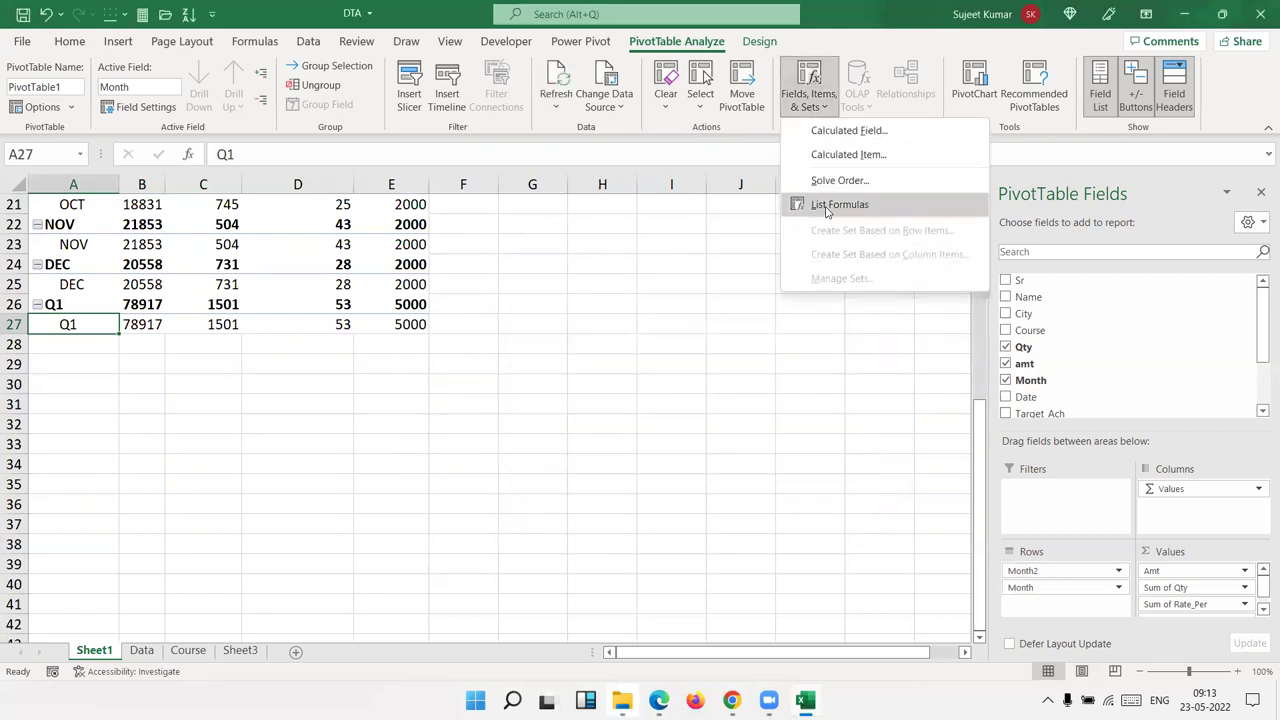
click(832, 205)
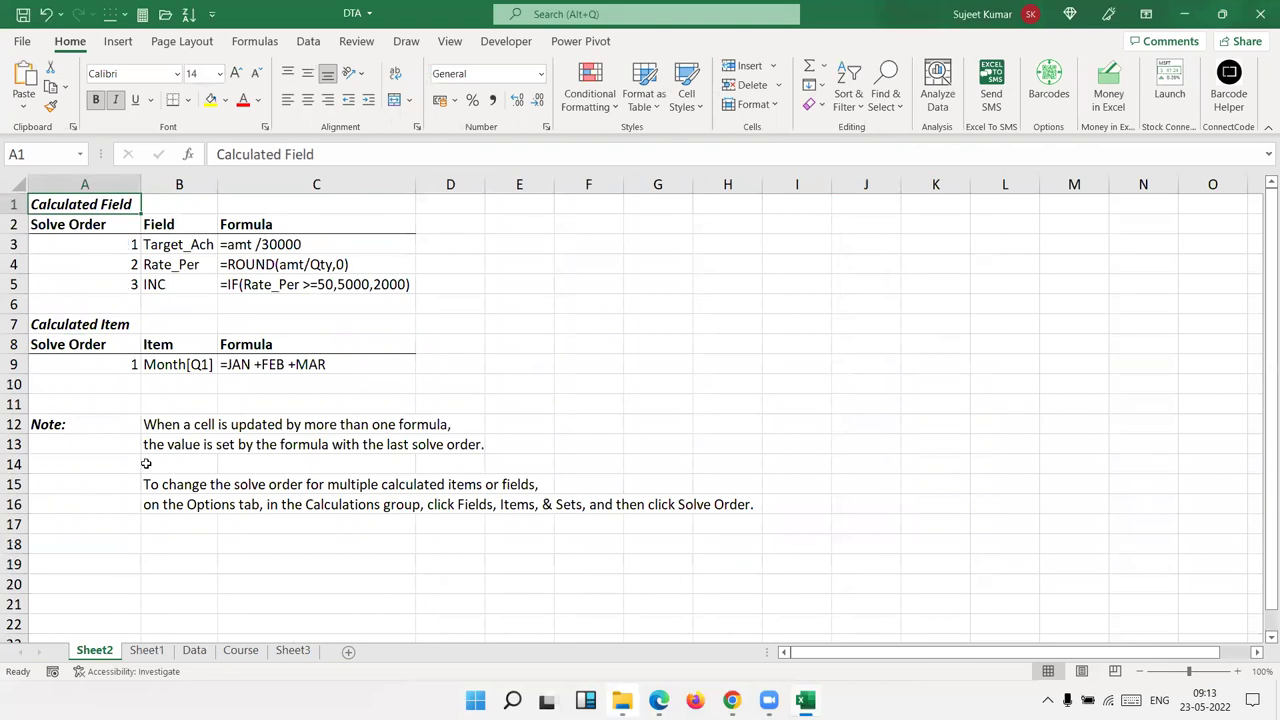
Step: Highlight the calculated field and Month[Q1] formulas on Sheet2, then return to the Data sheet
mouse_move(124, 248)
mouse_down()
mouse_move(233, 260)
mouse_move(343, 302)
mouse_up()
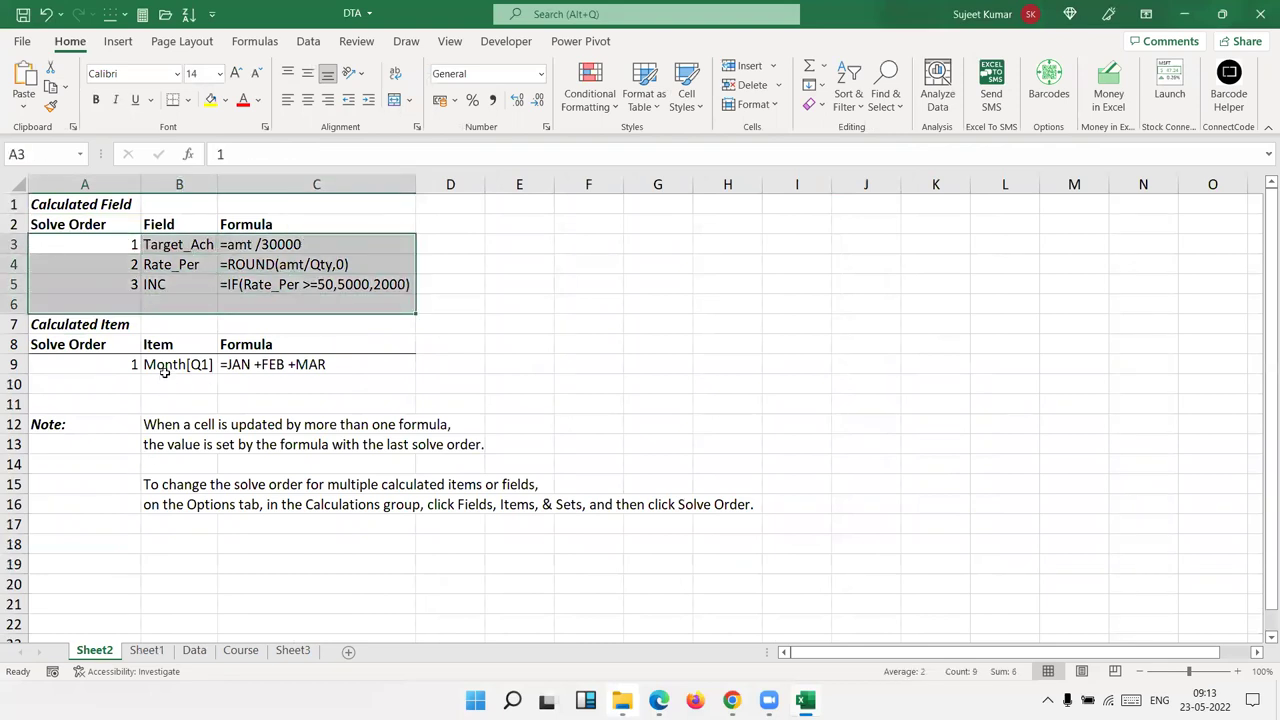
drag(165, 366, 302, 387)
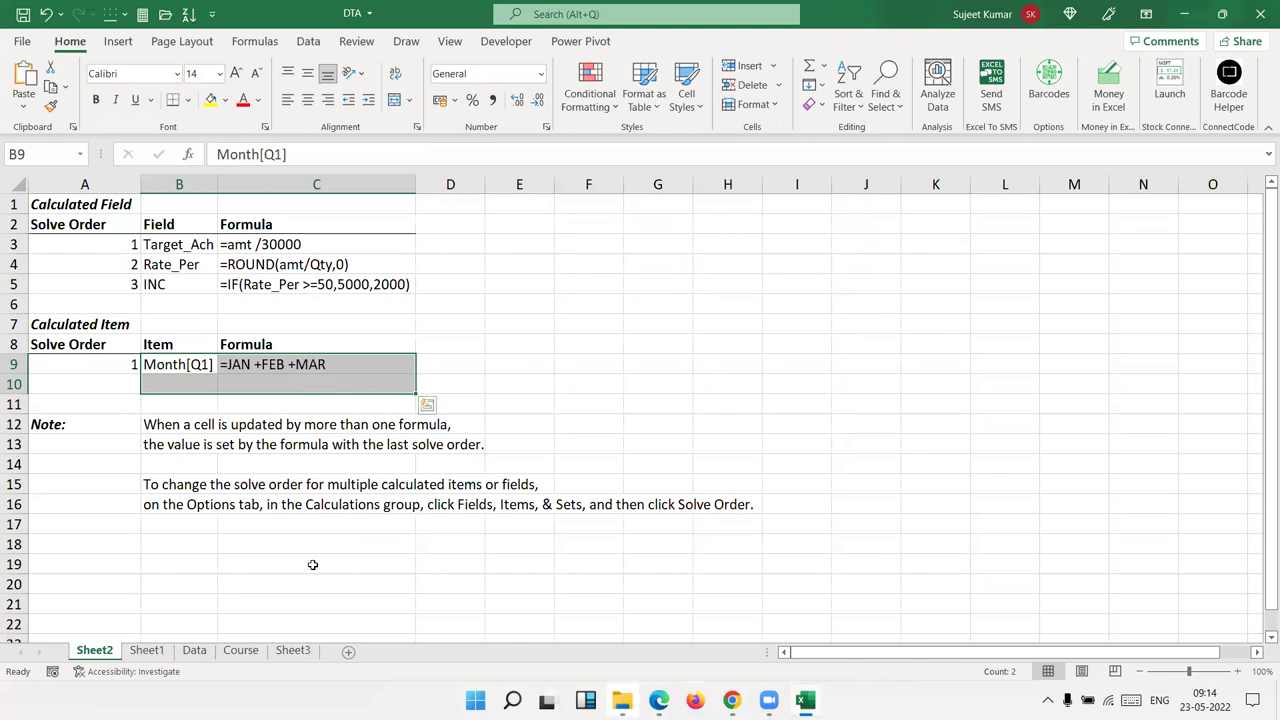
click(196, 652)
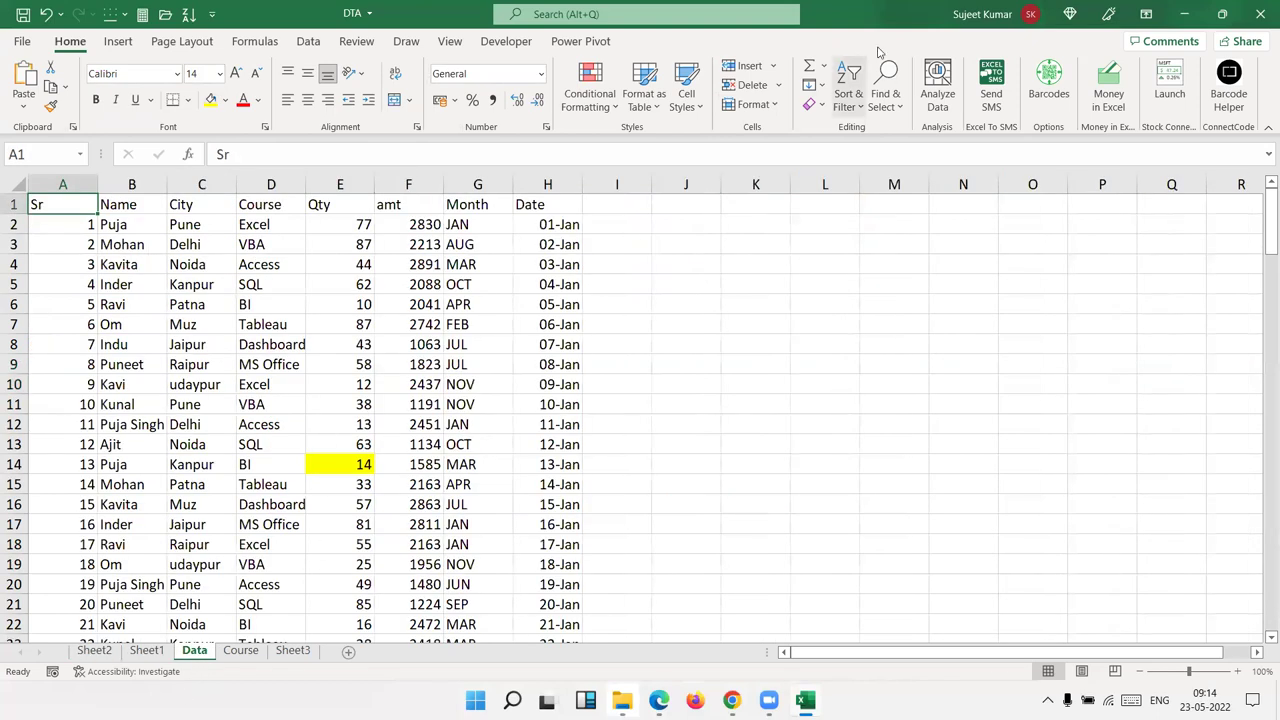
Step: Leave the workbook at cell B8 and bring up the Gmail inbox in Chrome
click(136, 342)
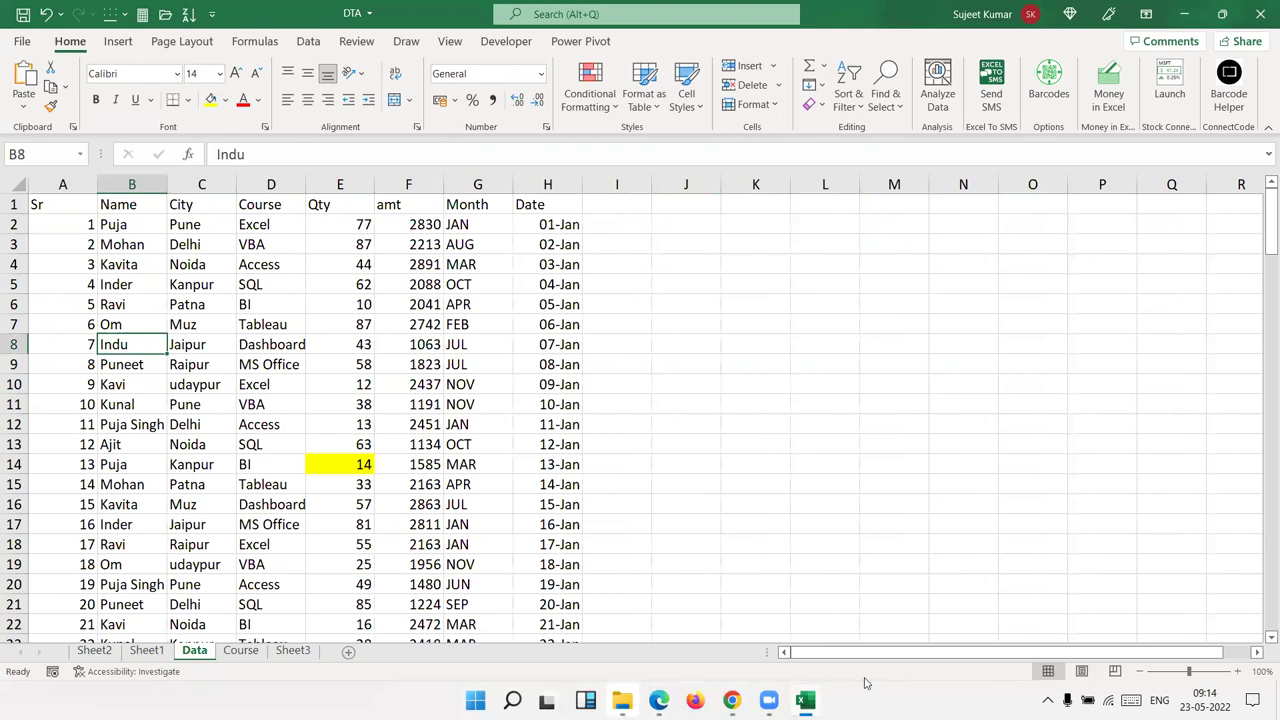
click(732, 700)
Step: Scroll through the Gmail inbox to find the pivot table email
click(100, 13)
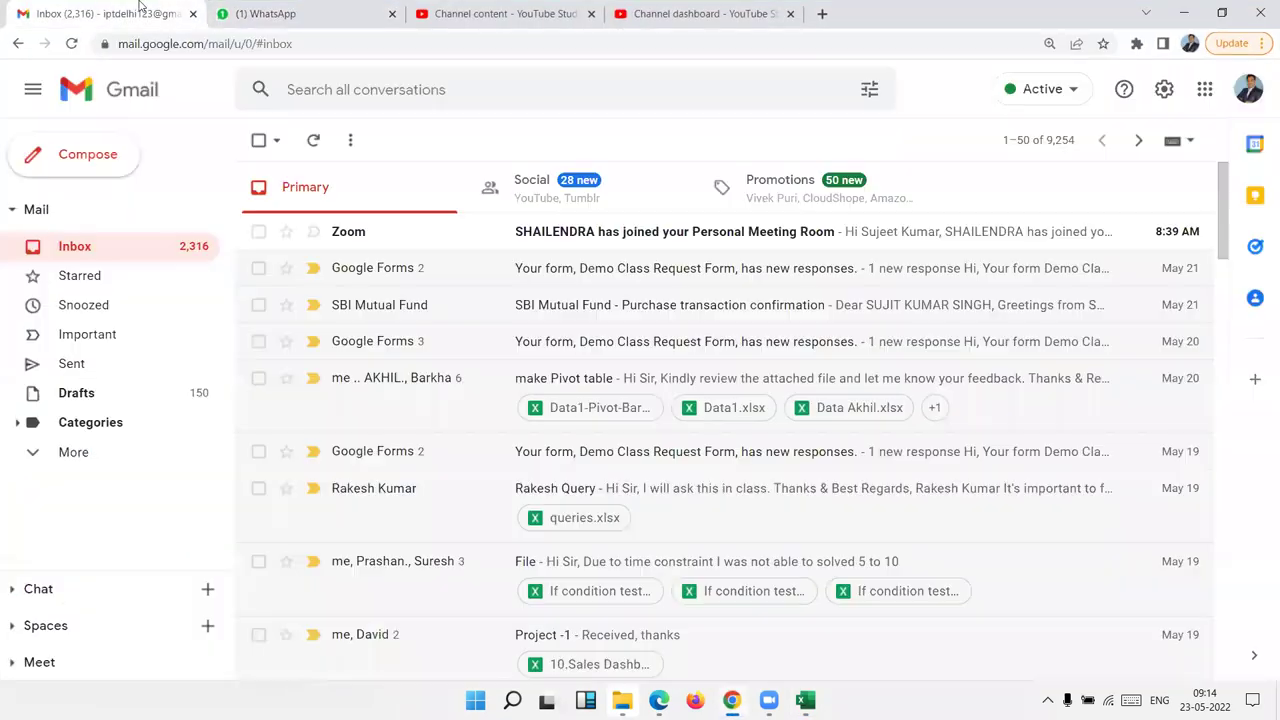
scroll(461, 441, down, 3)
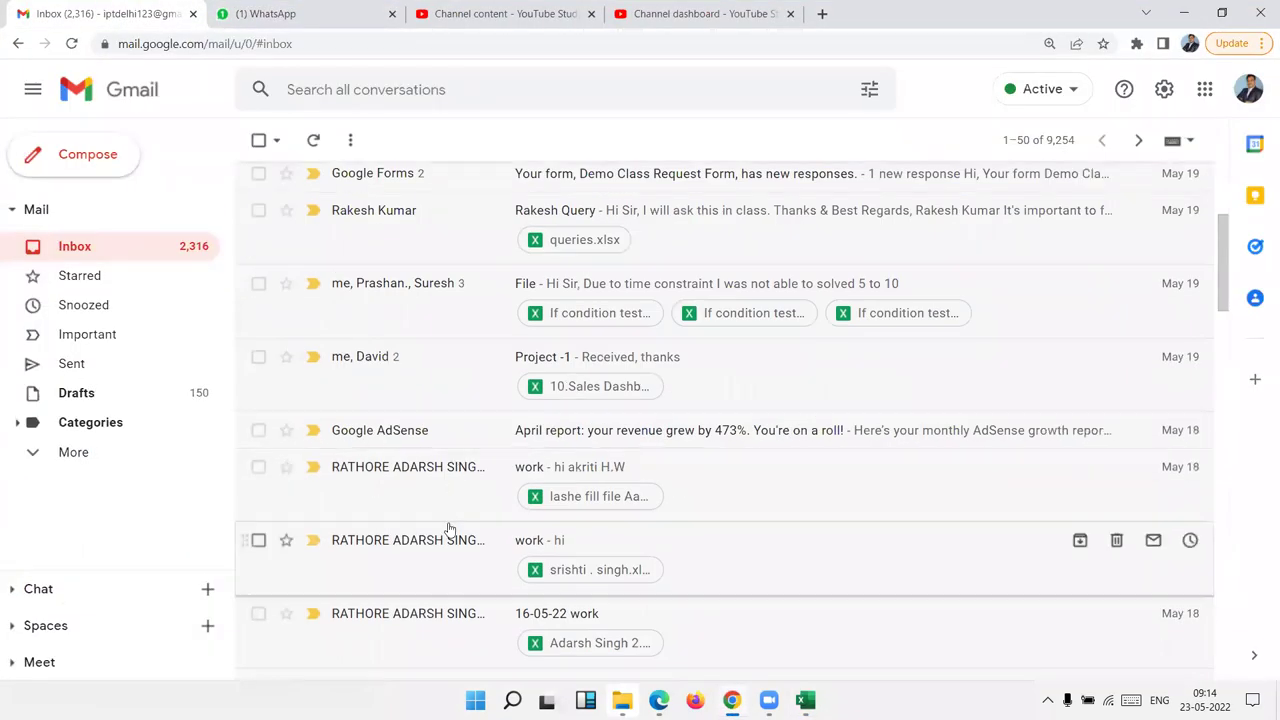
scroll(449, 552, down, 3)
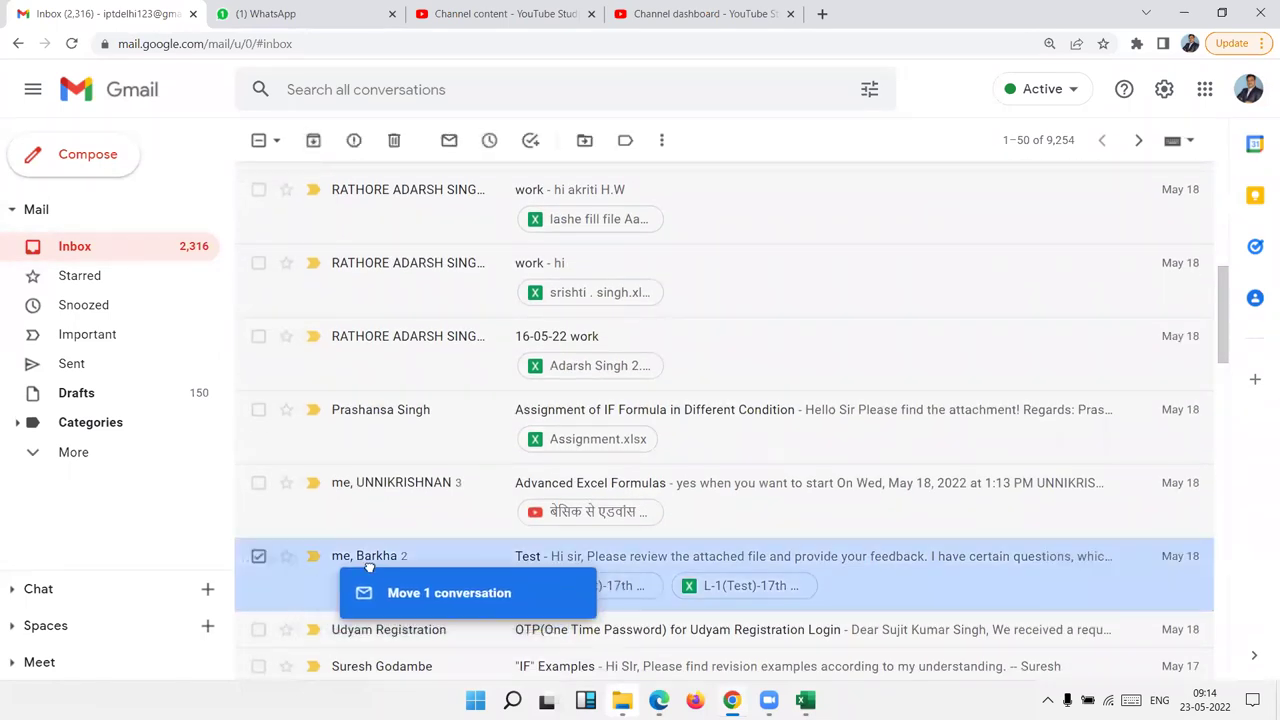
drag(418, 574, 375, 580)
scroll(381, 504, up, 3)
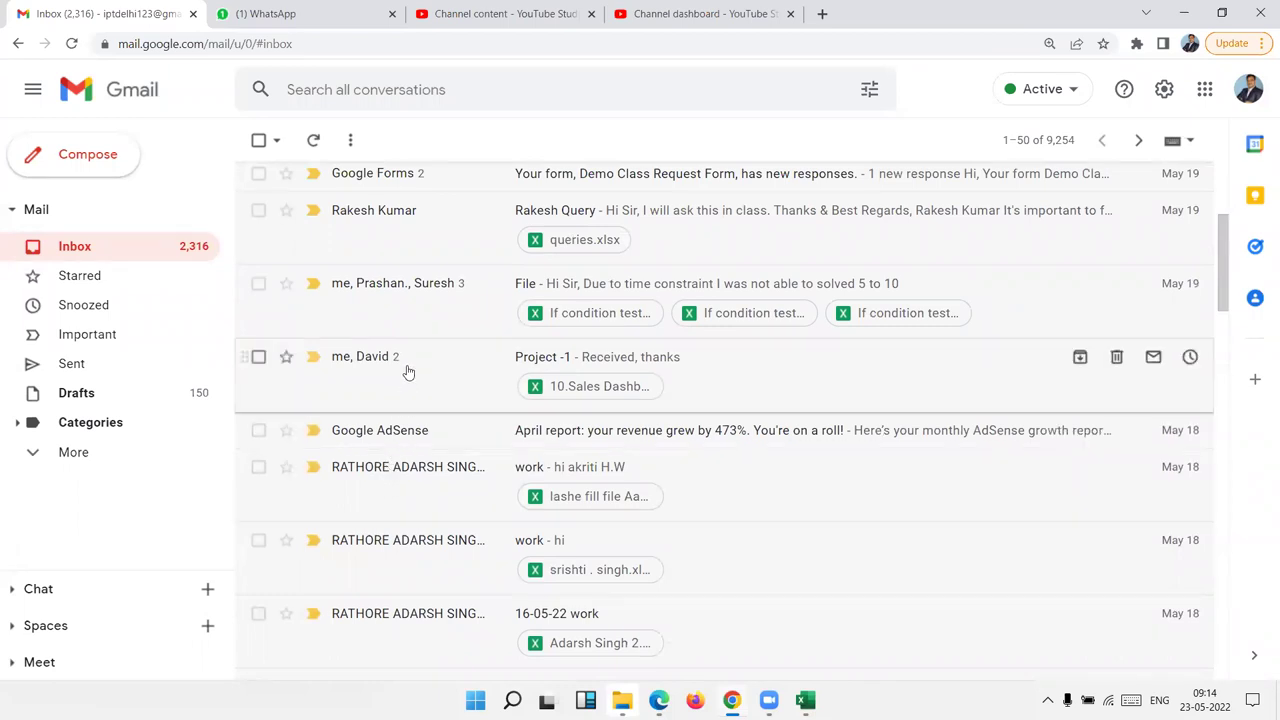
scroll(412, 318, up, 3)
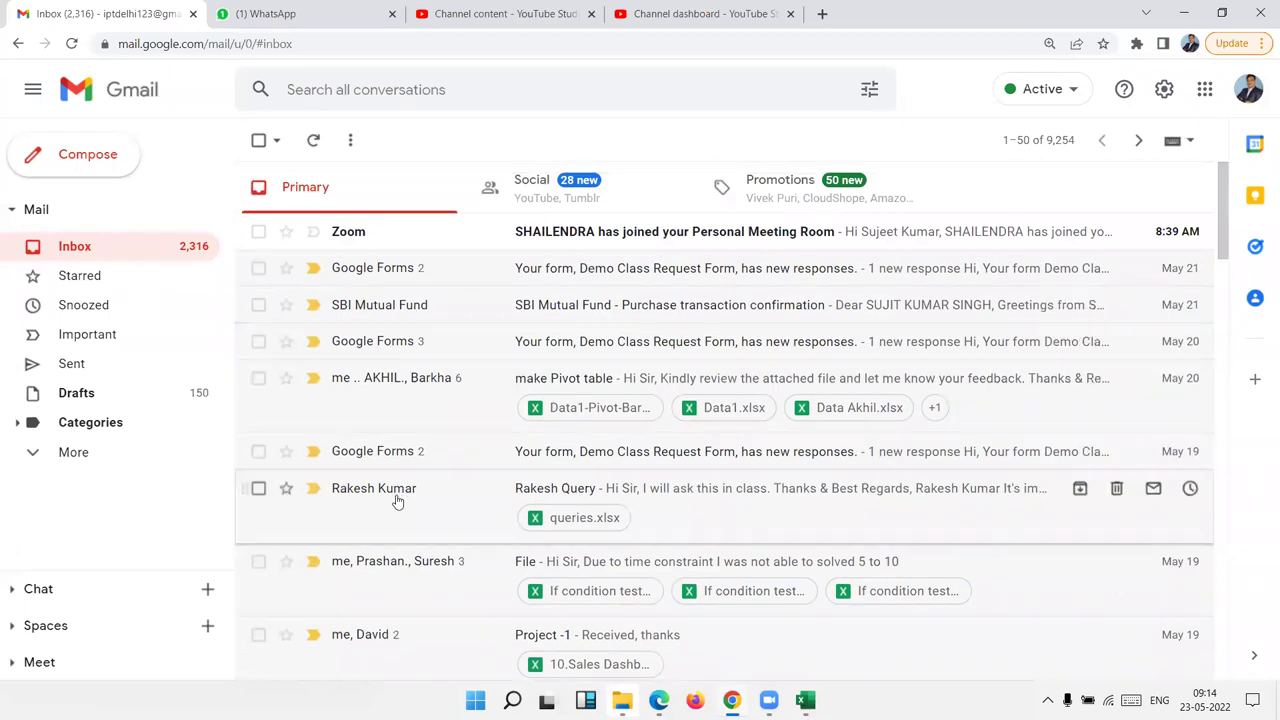
scroll(391, 330, down, 3)
scroll(393, 345, down, 5)
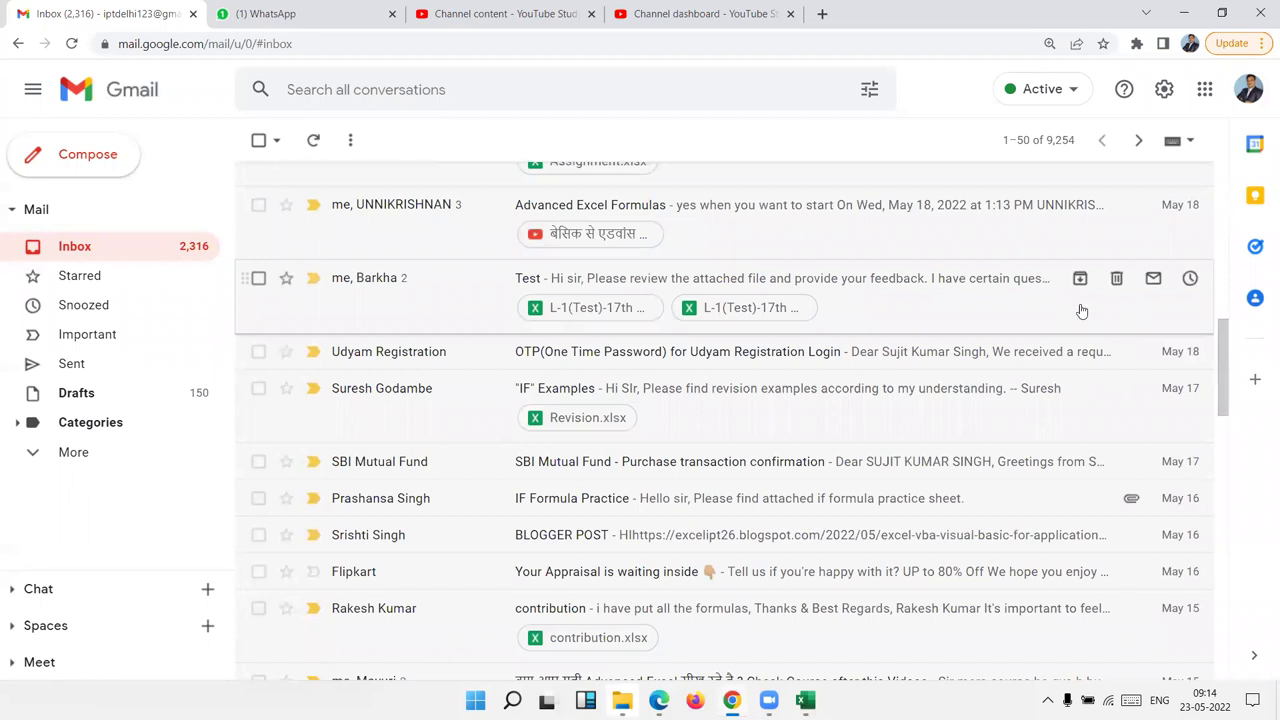
scroll(800, 355, up, 3)
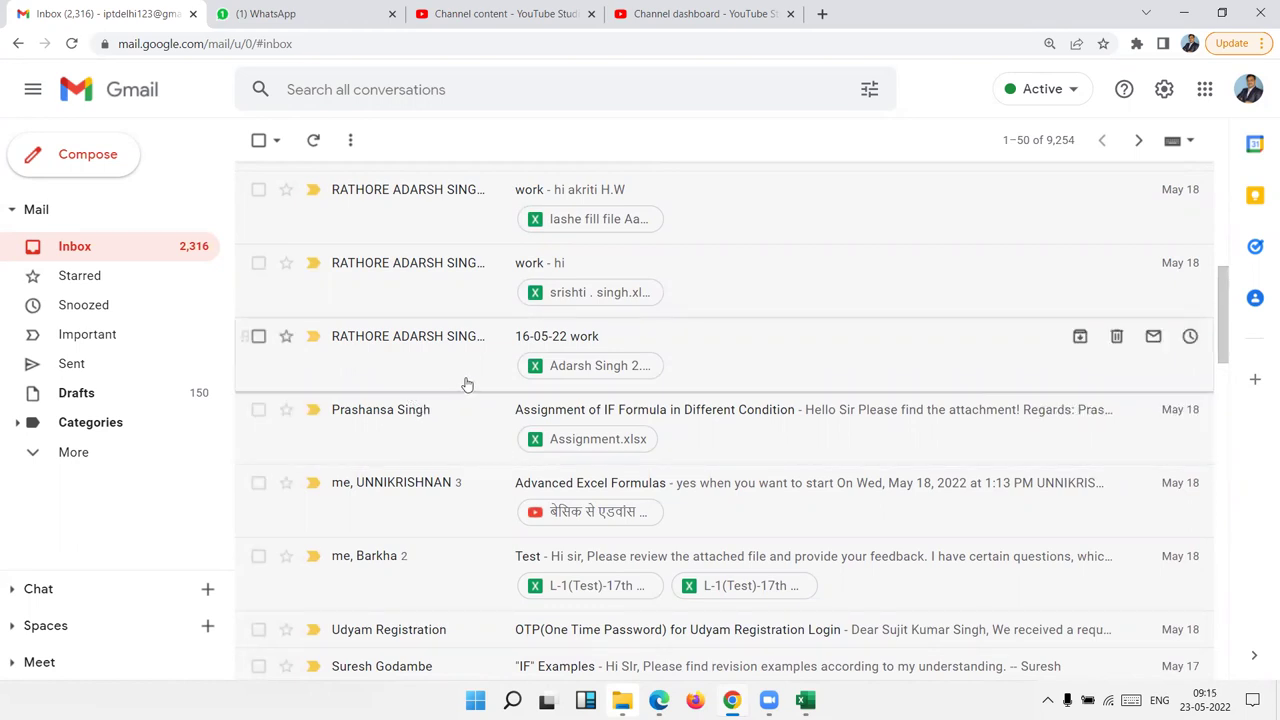
drag(1229, 312, 1236, 172)
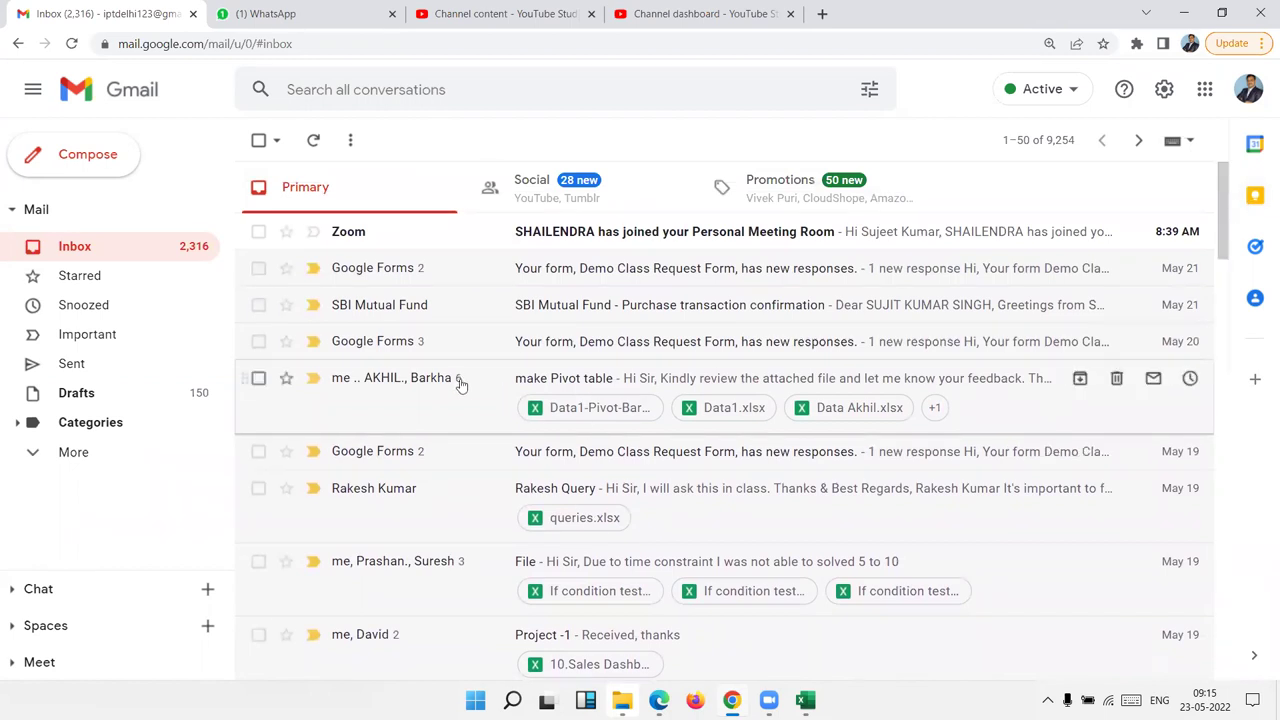
Step: Open the 'make Pivot table' conversation and download the attached Data1-Pivot-Barkha.xlsx workbook
click(434, 393)
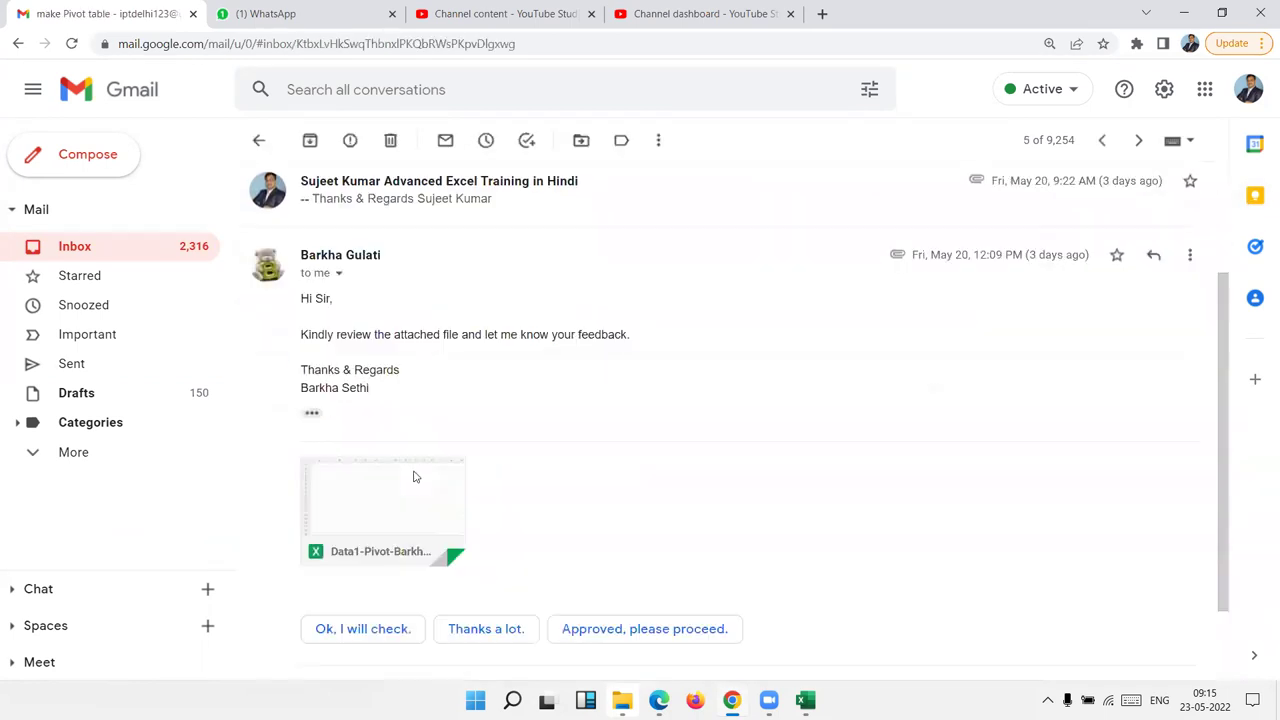
click(332, 447)
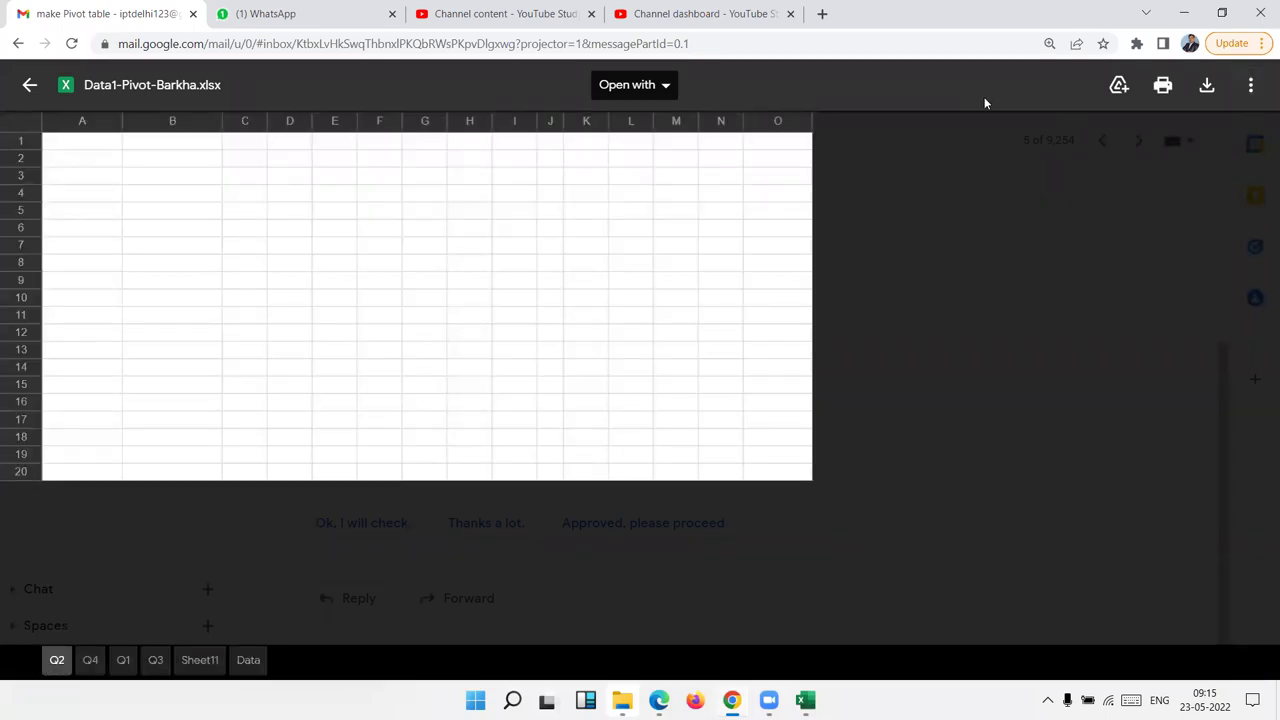
click(1207, 85)
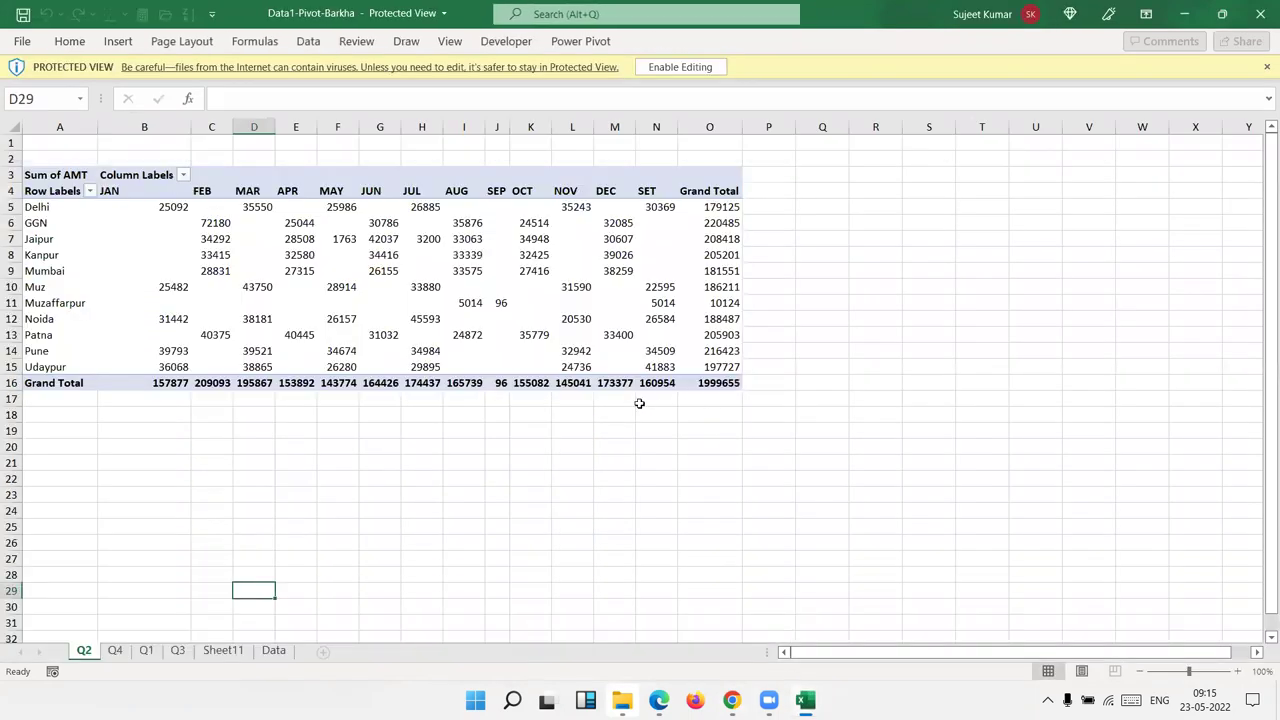
Step: Enable editing and content in the downloaded workbook, and move Sheet11 after Data
click(684, 67)
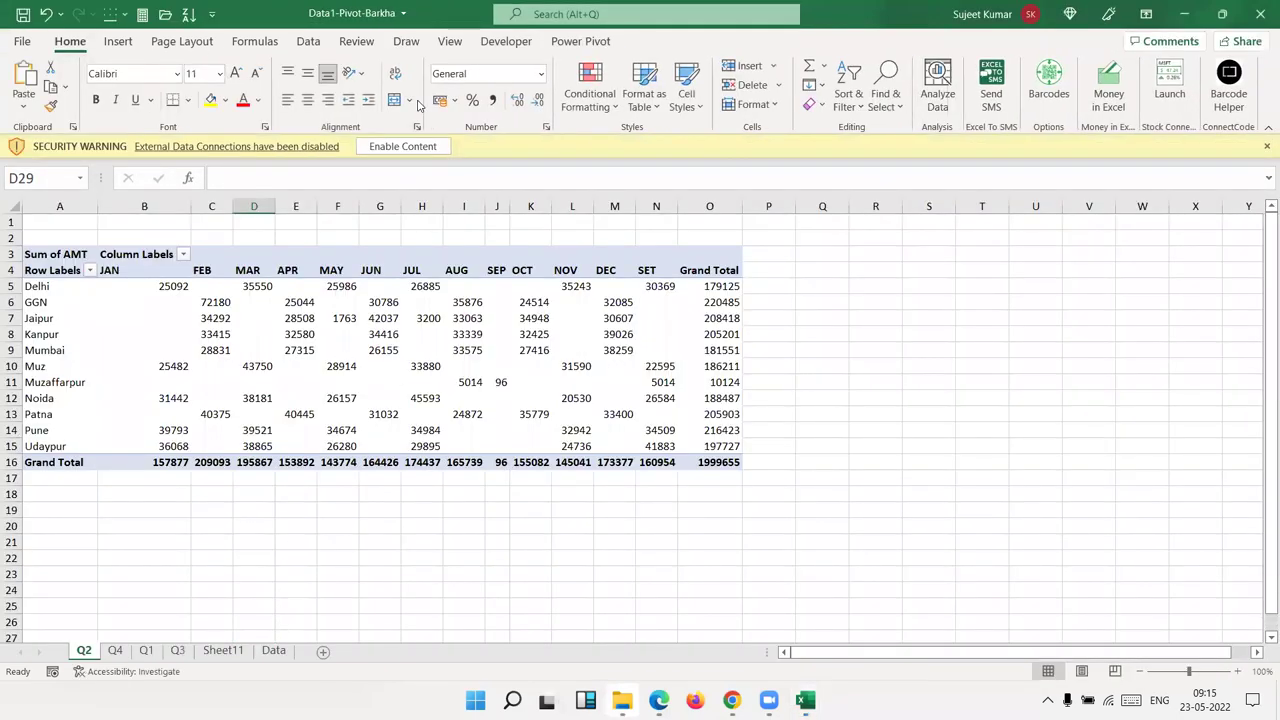
click(415, 147)
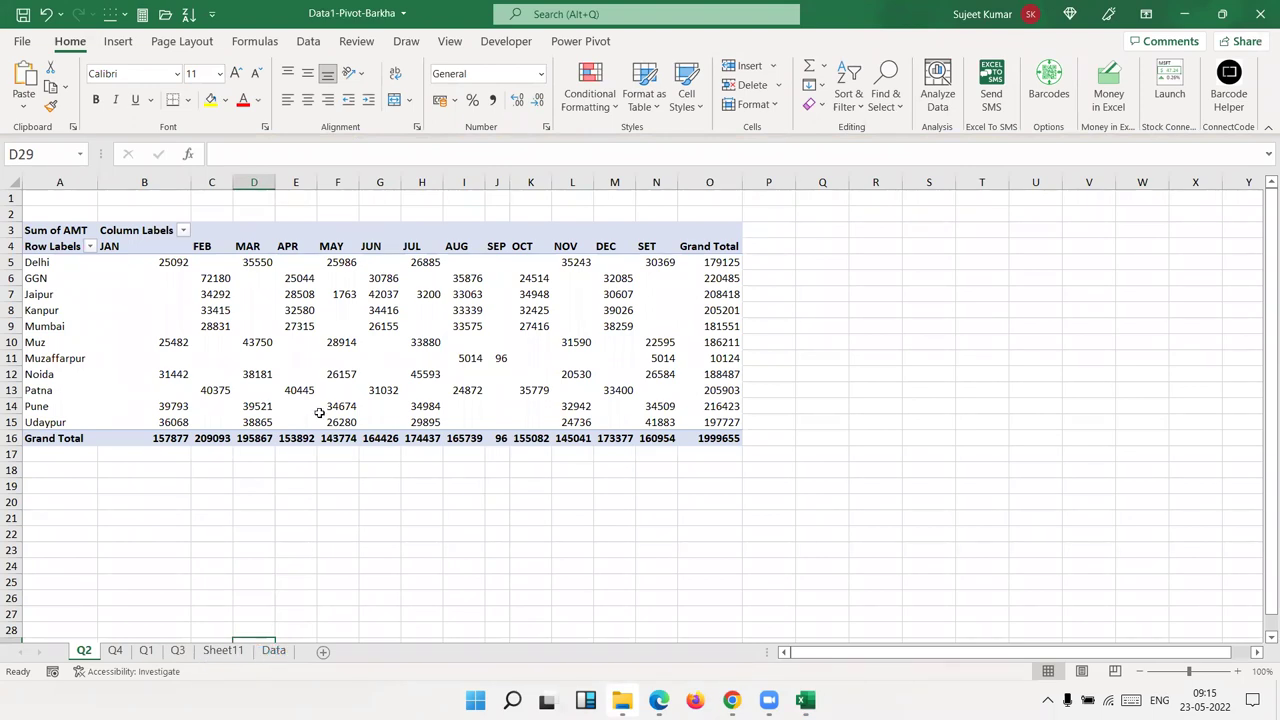
click(225, 652)
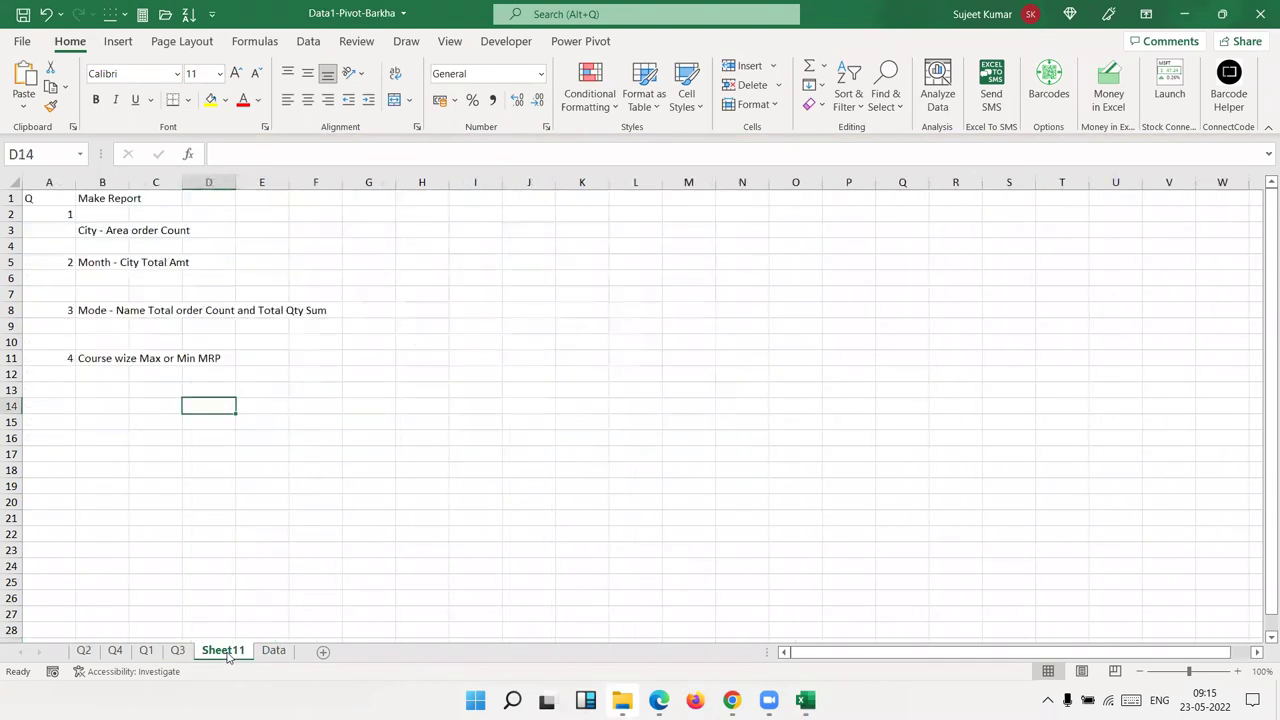
drag(225, 652, 298, 650)
Step: Review Sheet11's report task list, starting with the City - Area order Count task
click(218, 651)
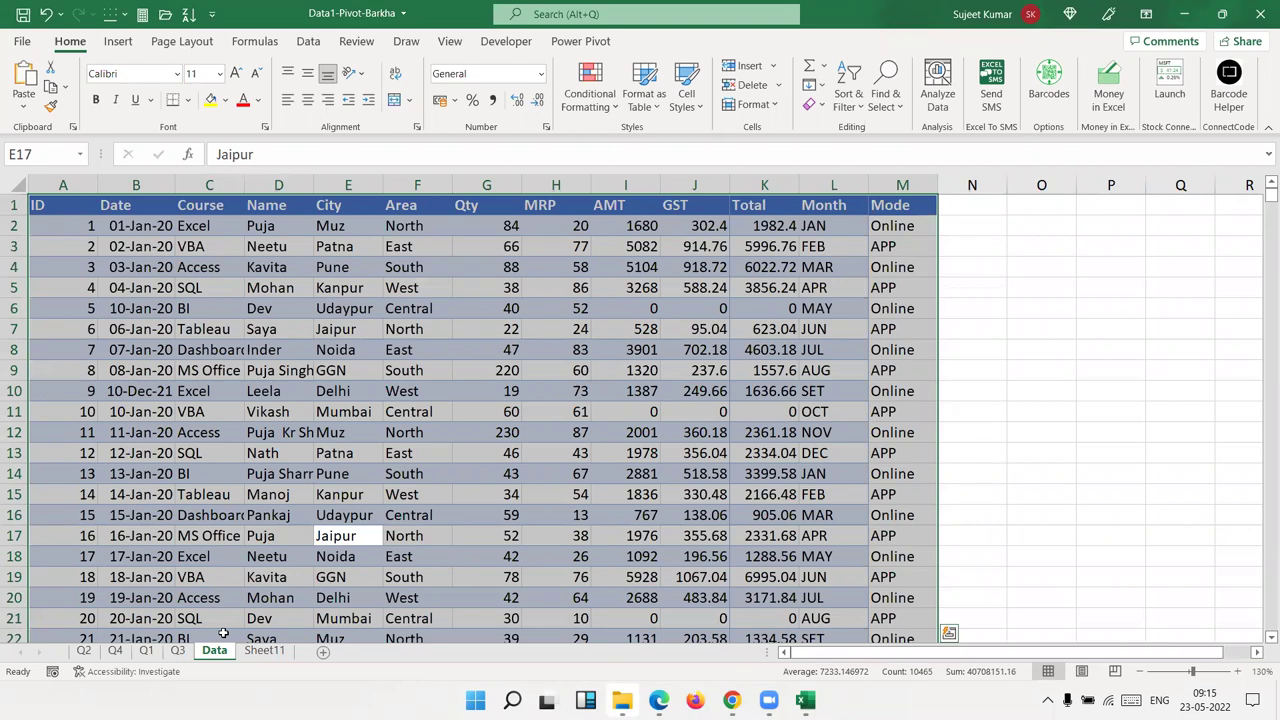
click(265, 651)
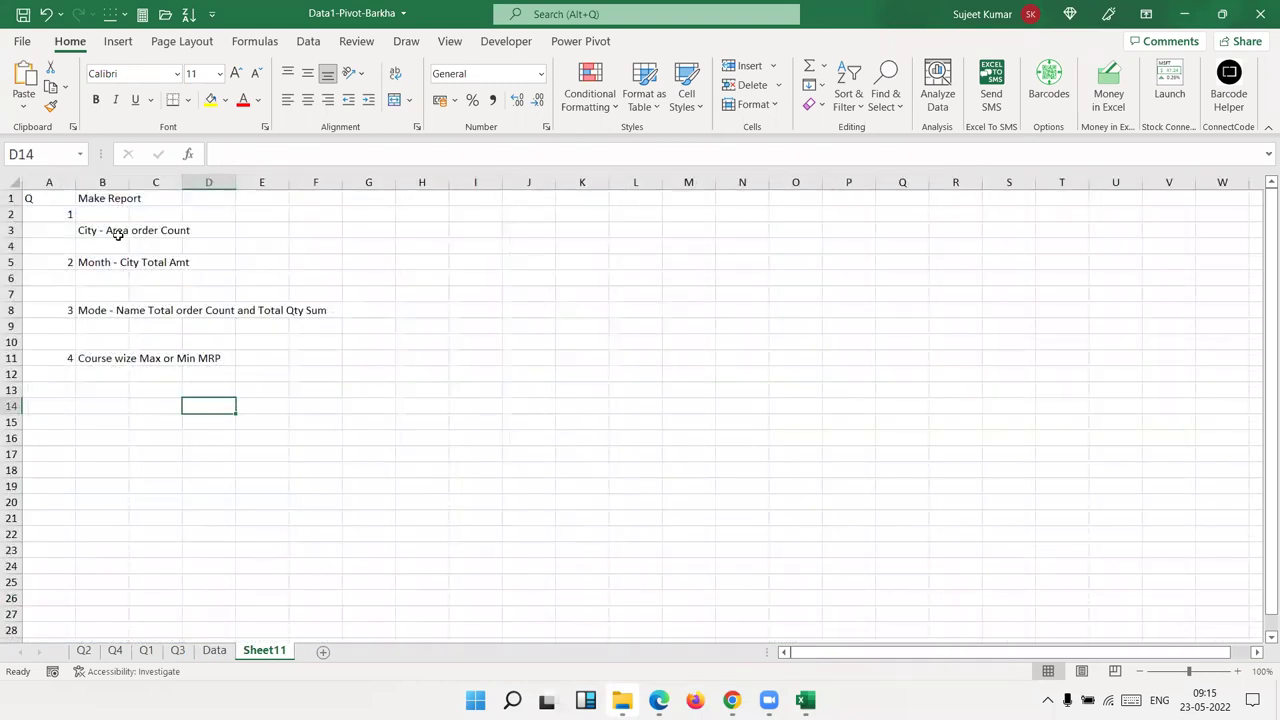
click(118, 234)
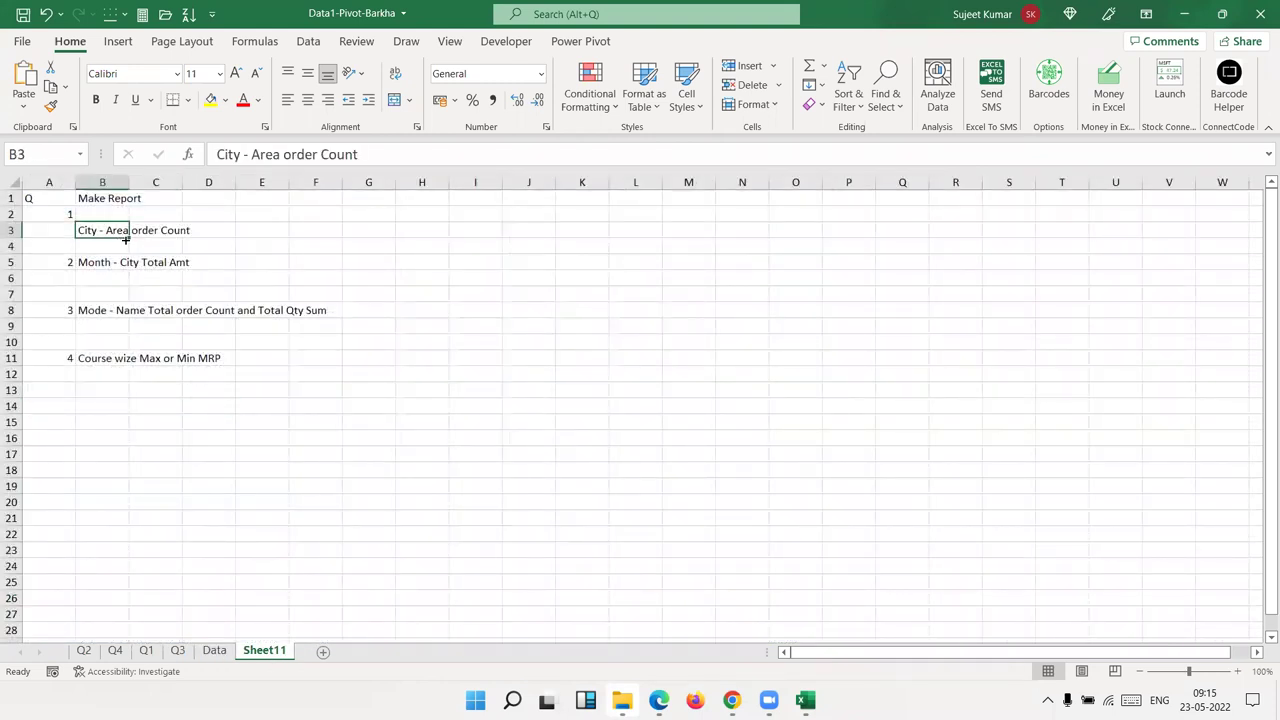
click(186, 256)
click(112, 197)
click(82, 234)
Step: Inspect the Data sheet's City, Area, Course, Name and Qty values, then show the Q3 pivot
click(228, 652)
click(335, 246)
drag(333, 228, 340, 411)
drag(410, 236, 417, 395)
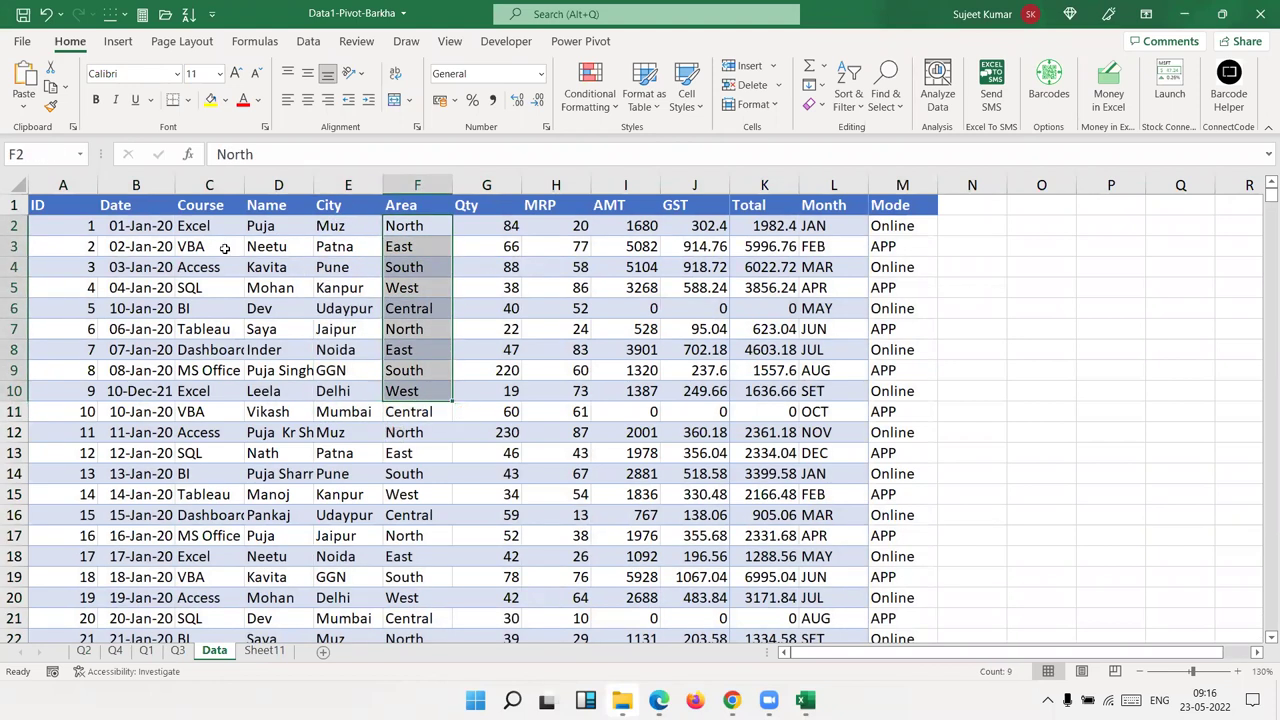
drag(205, 226, 345, 310)
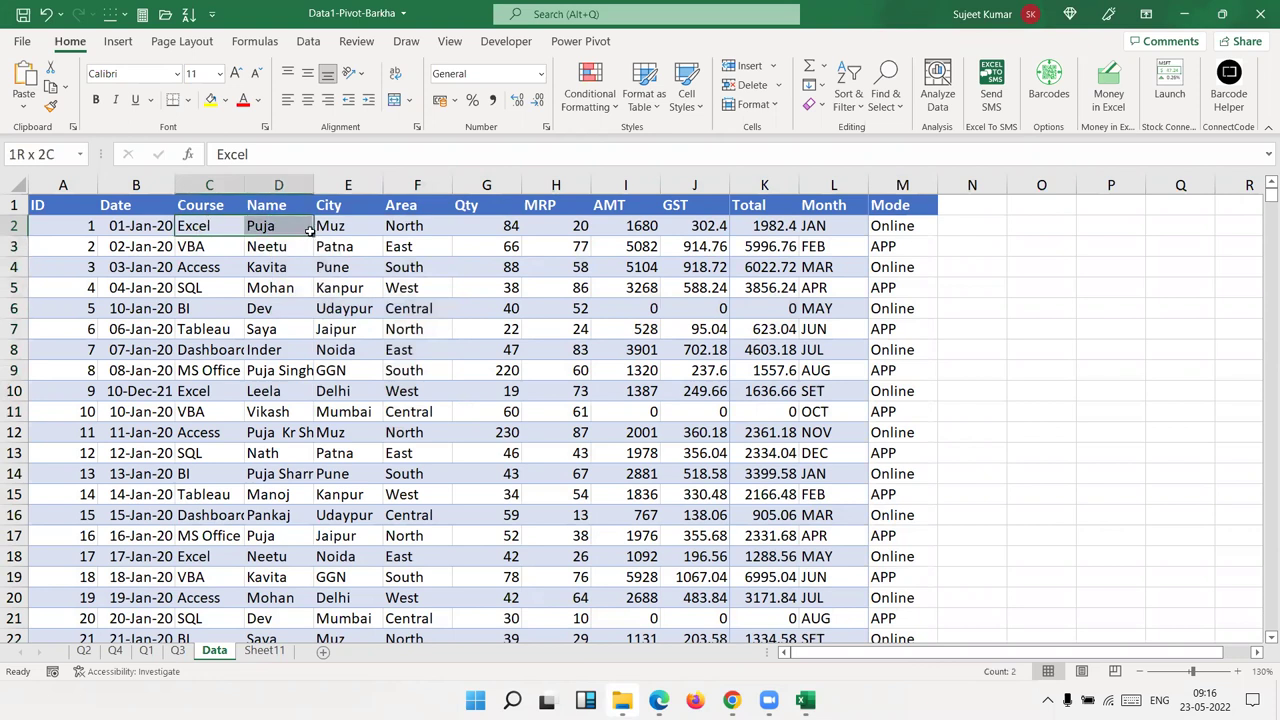
click(480, 226)
drag(63, 226, 921, 228)
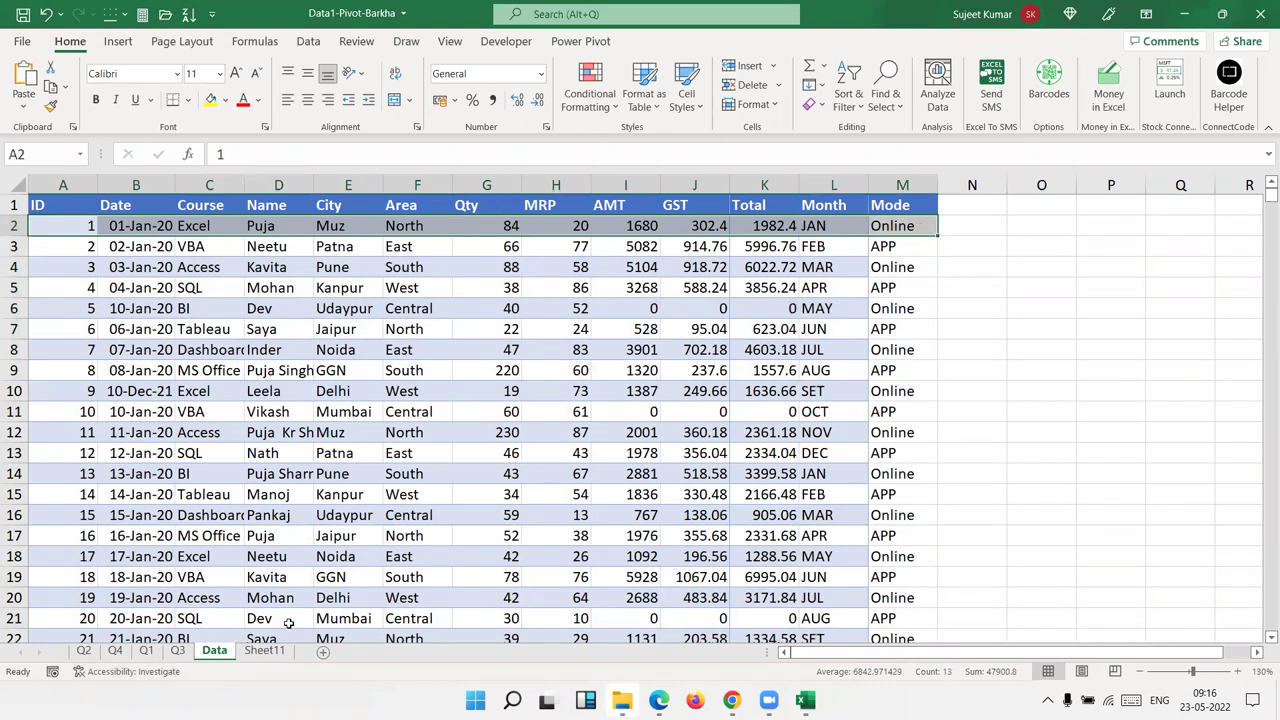
click(178, 651)
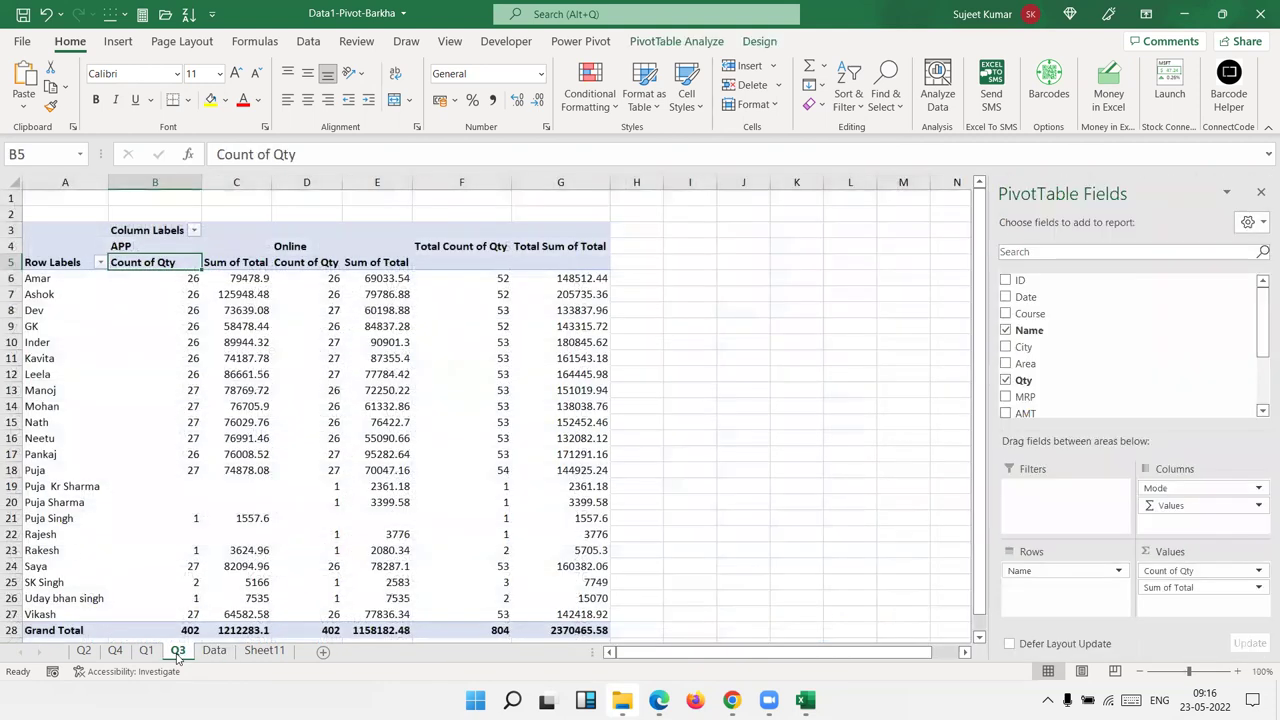
Step: Read the Month - City Total Amt task and others on Sheet11
click(264, 651)
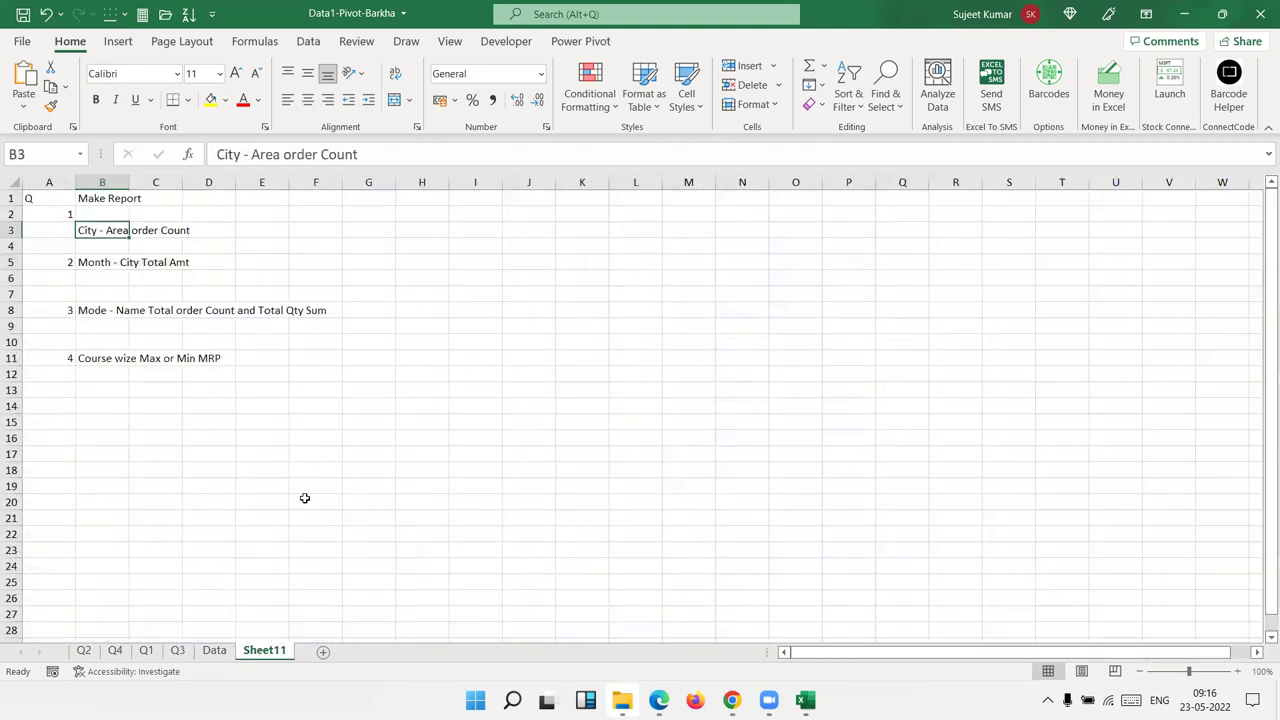
click(82, 260)
click(97, 291)
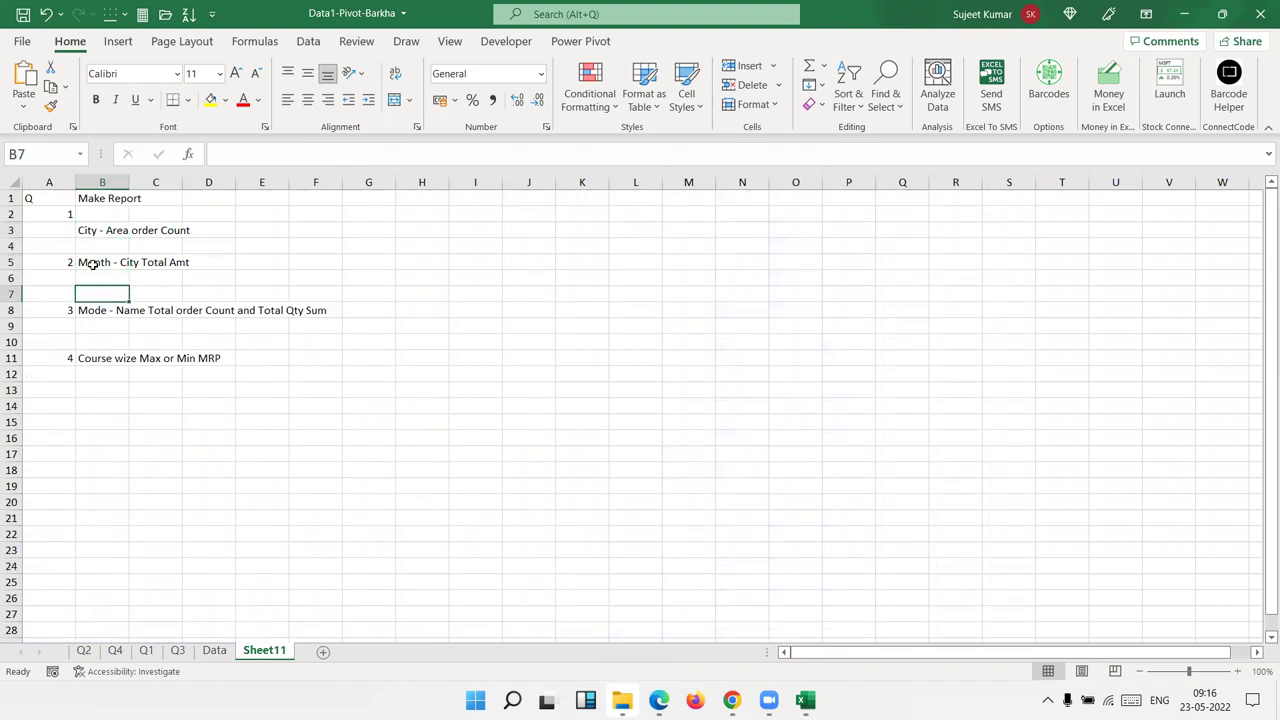
click(93, 265)
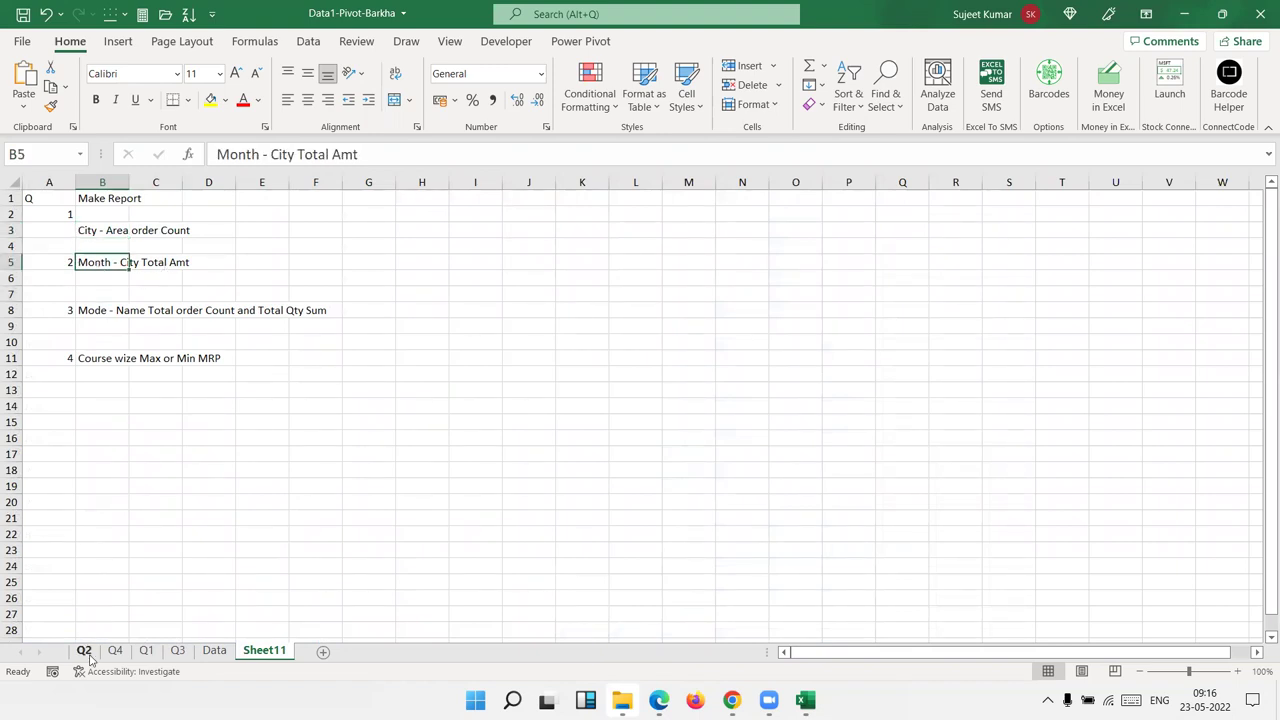
Step: Check the Q2 monthly amount pivot, then select Mumbai's Central count of 79 in Q1
click(87, 655)
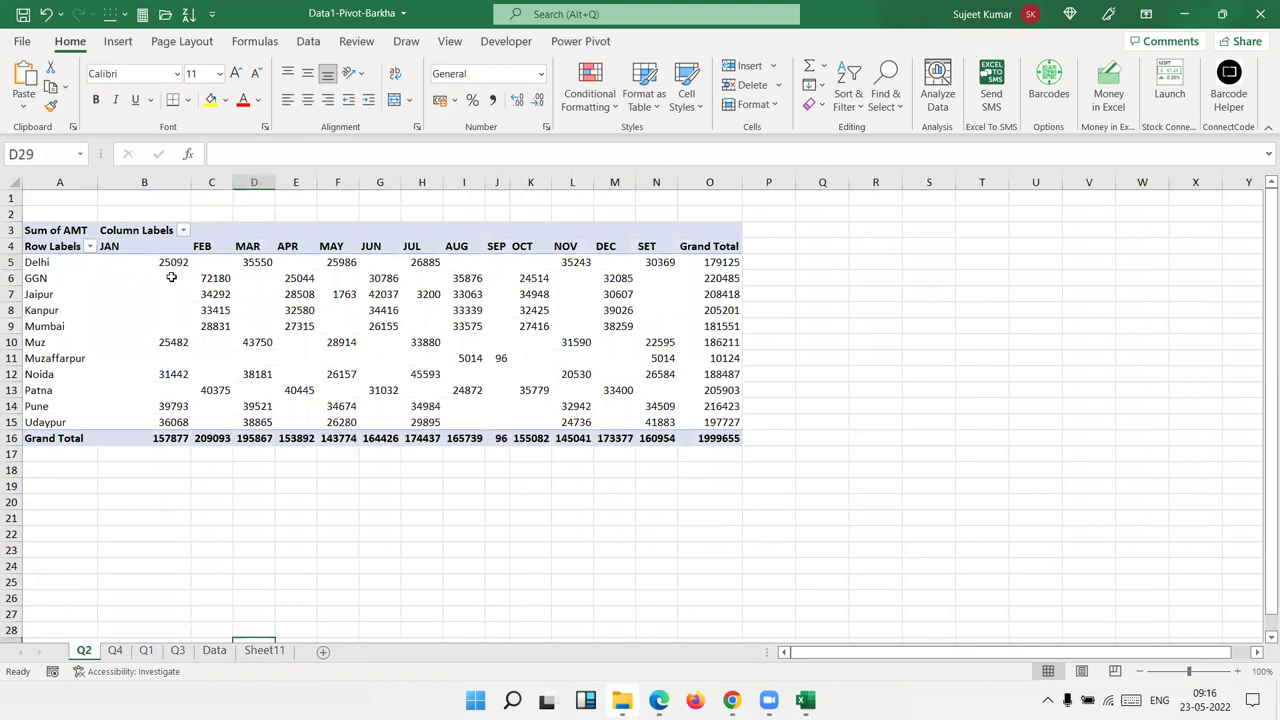
click(203, 344)
click(338, 342)
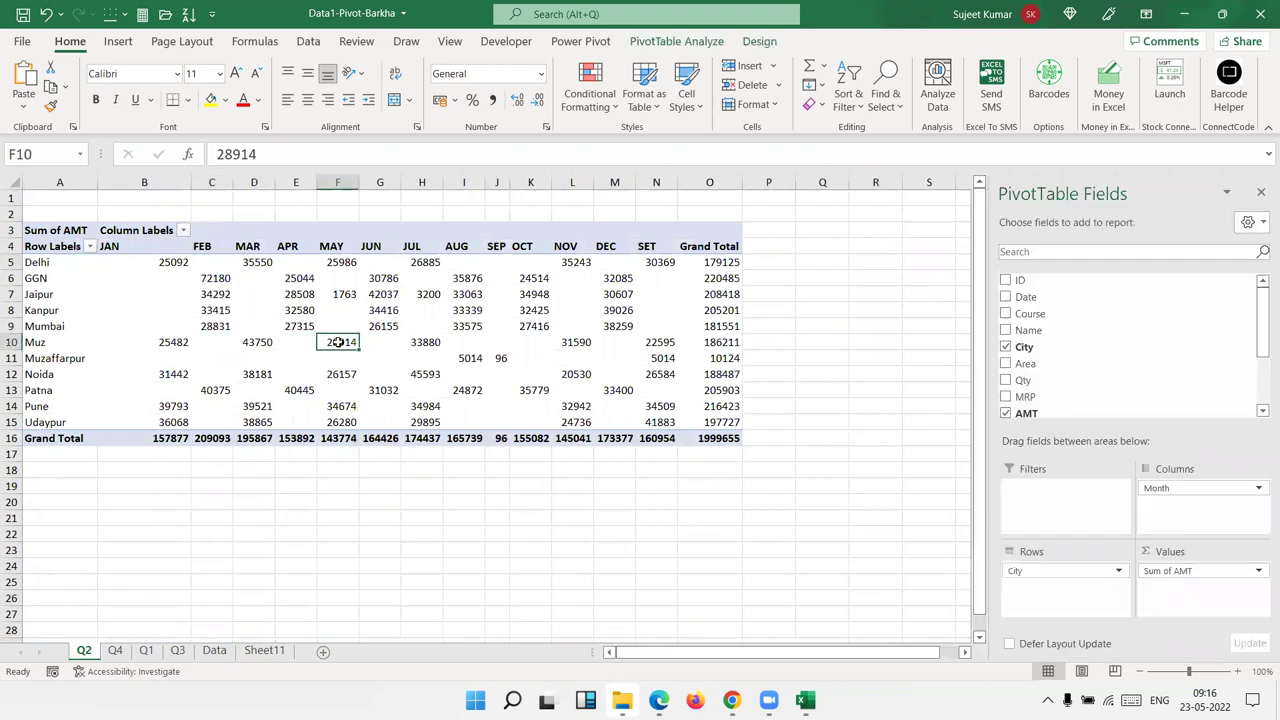
click(148, 650)
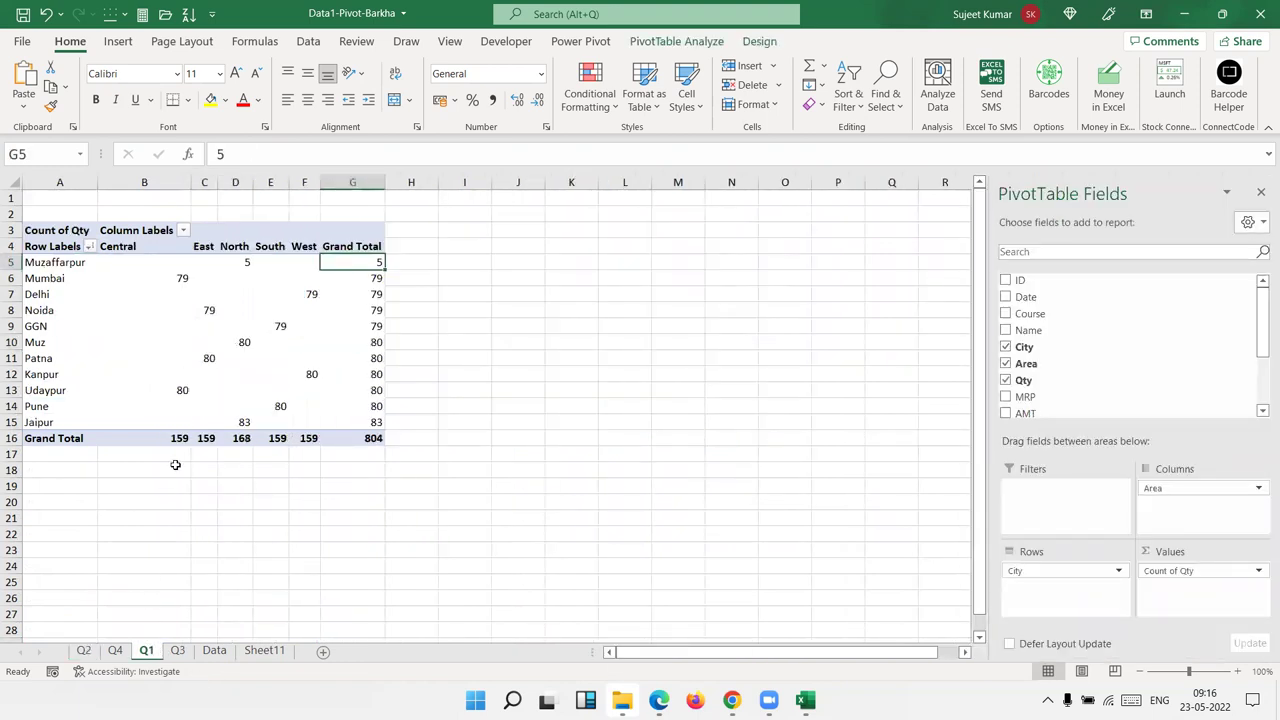
click(180, 278)
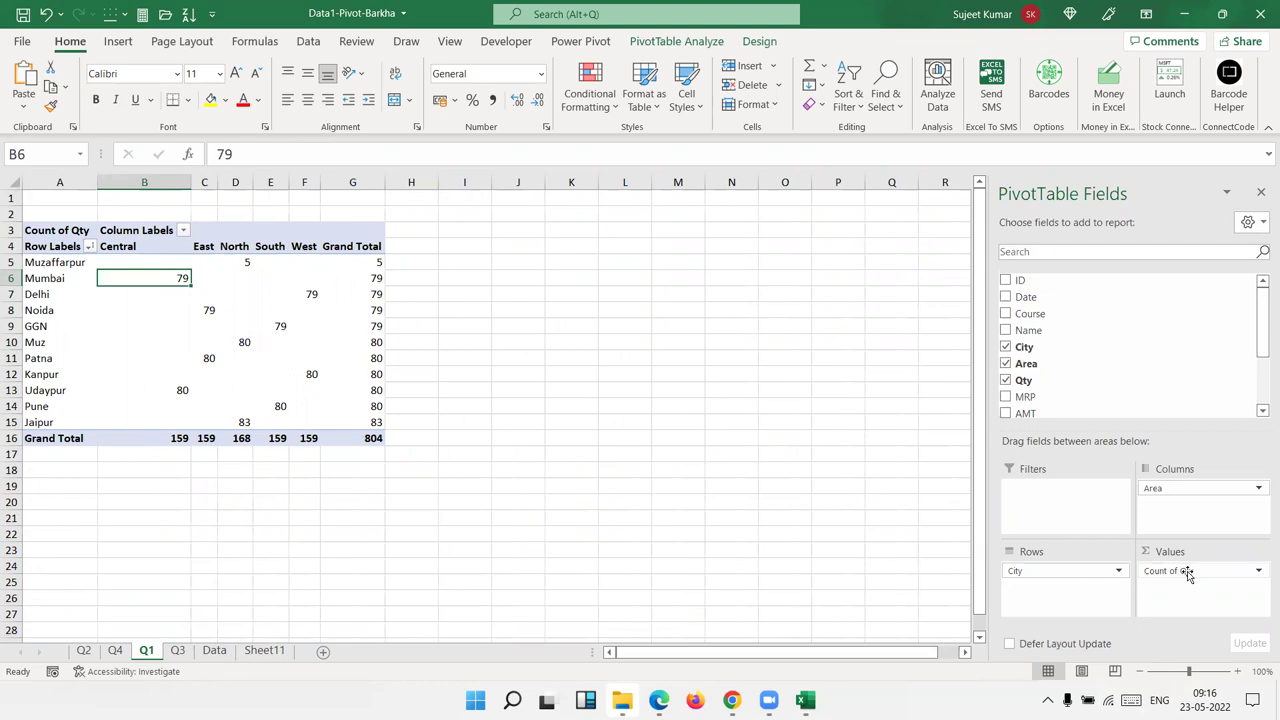
Step: Set the Q1 pivot's options to show 0 for empty cells, then select the whole pivot
right_click(206, 279)
key(Escape)
right_click(134, 276)
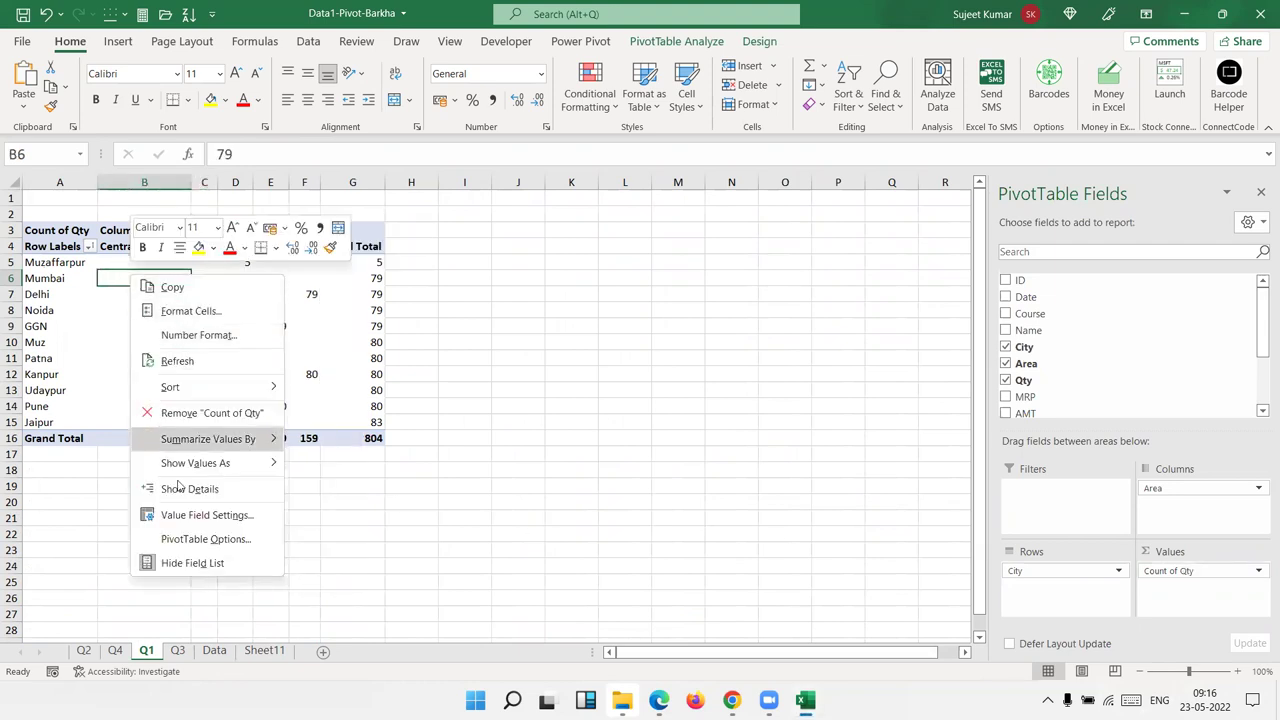
click(188, 540)
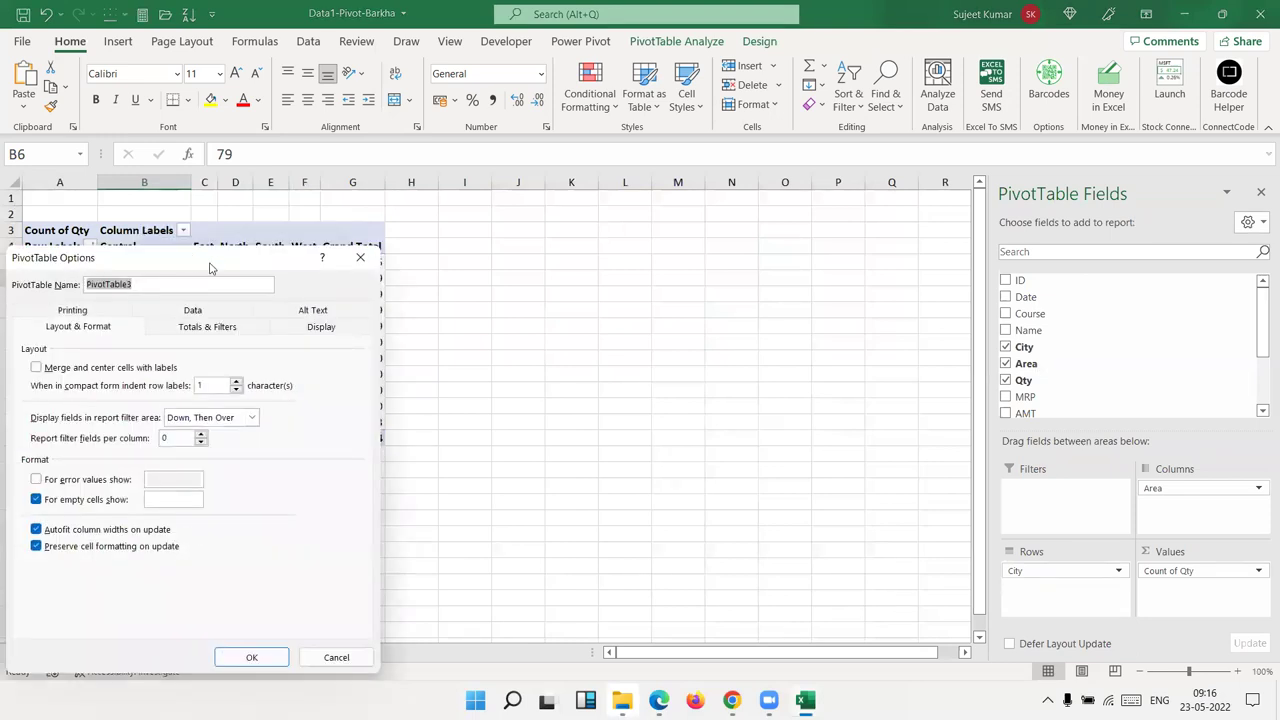
drag(210, 268, 651, 157)
click(594, 389)
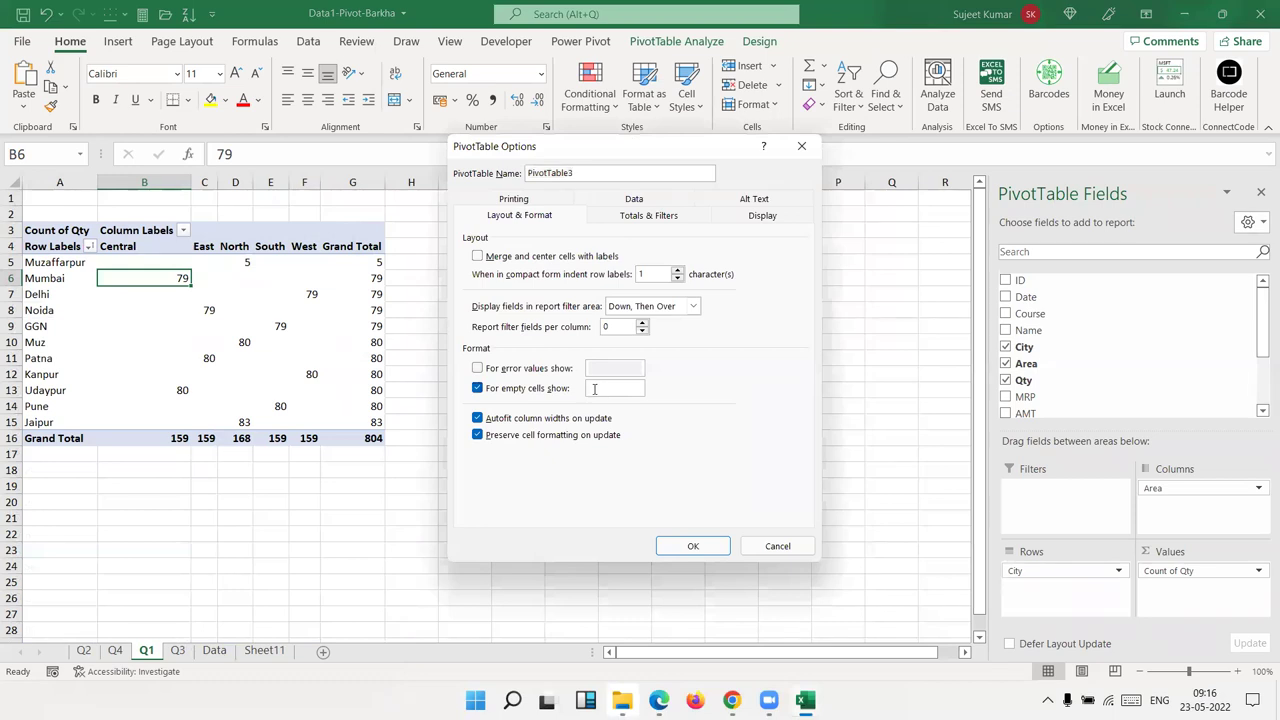
click(690, 545)
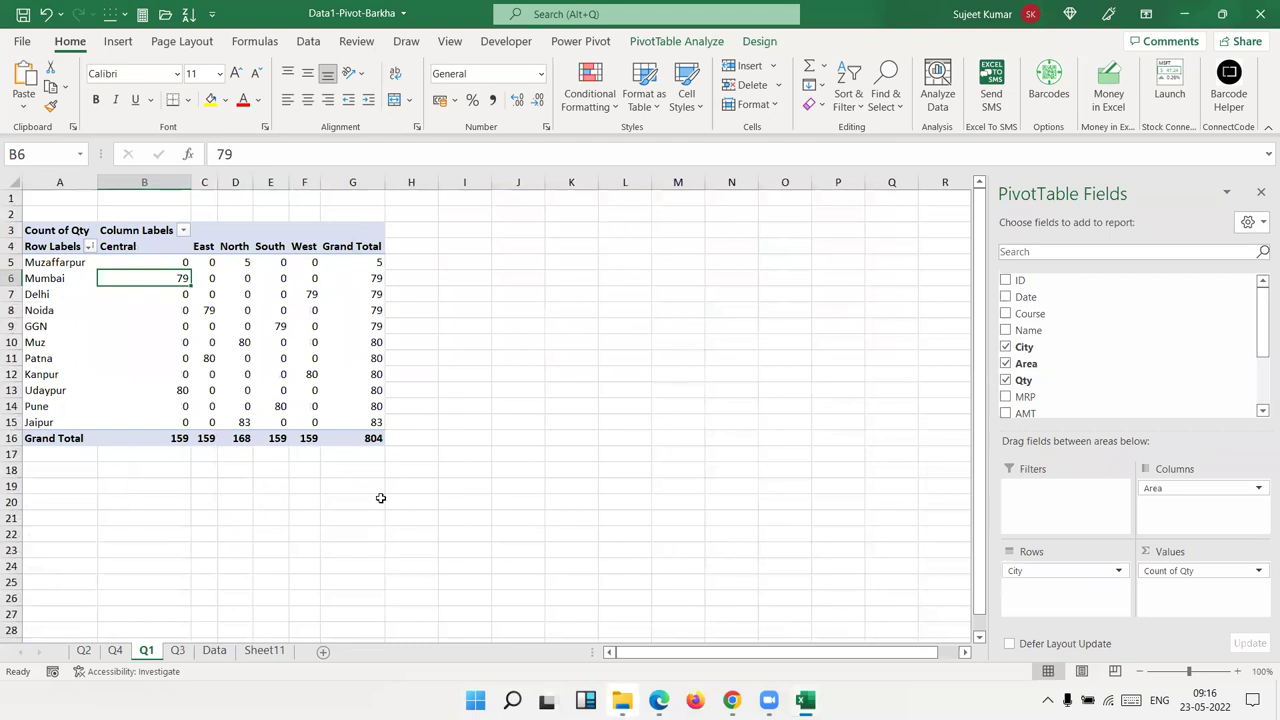
drag(375, 438, 24, 262)
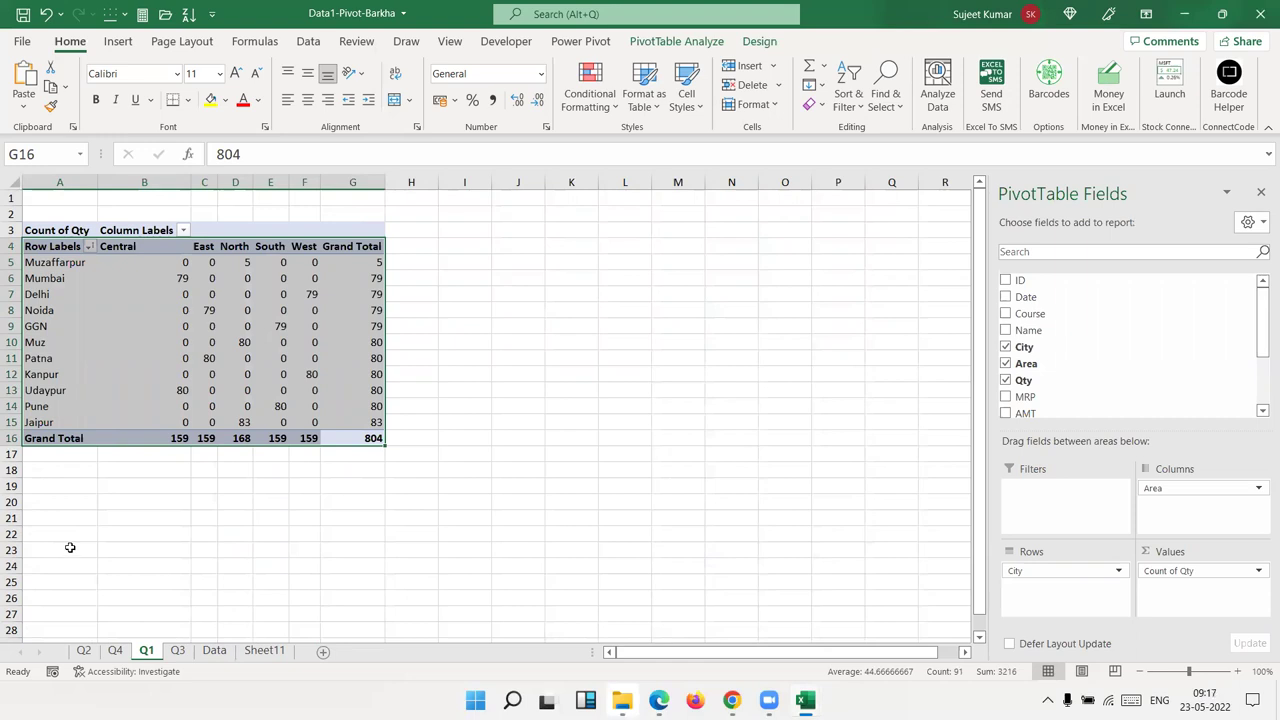
Step: Browse the Q3, Q2, Q4 and Q1 pivot sheets, ending on Q3
click(177, 652)
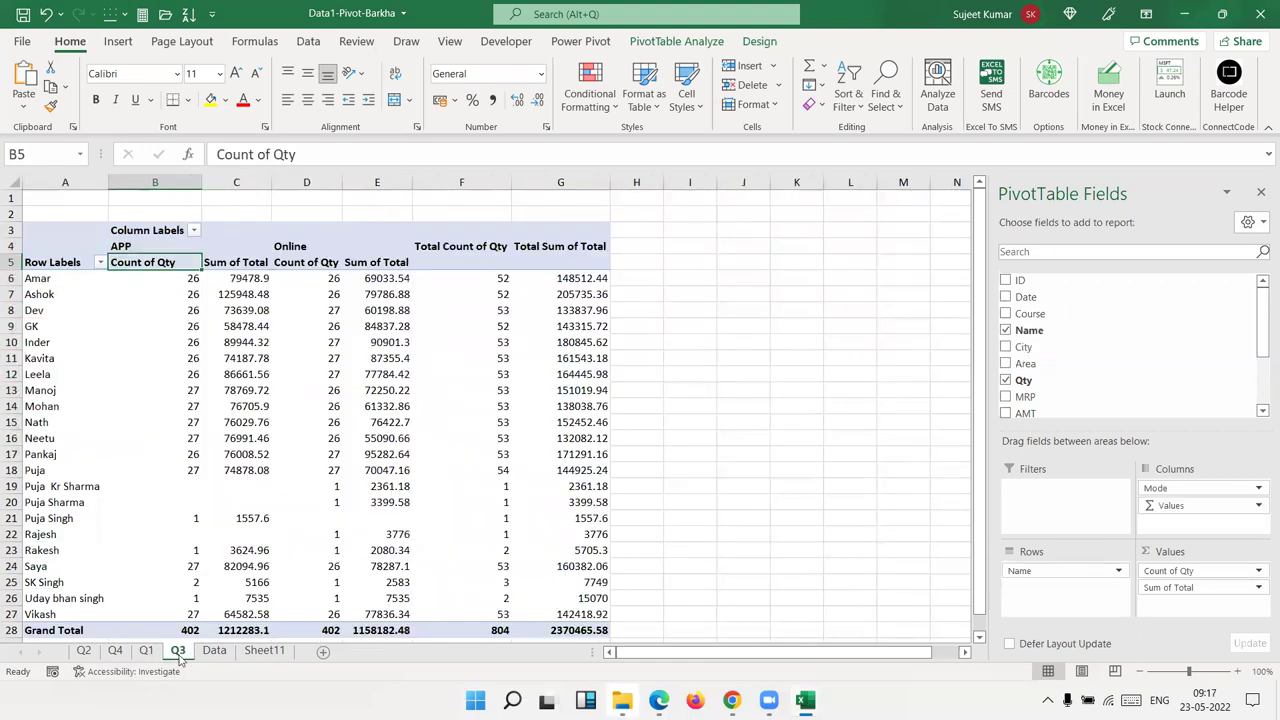
click(85, 652)
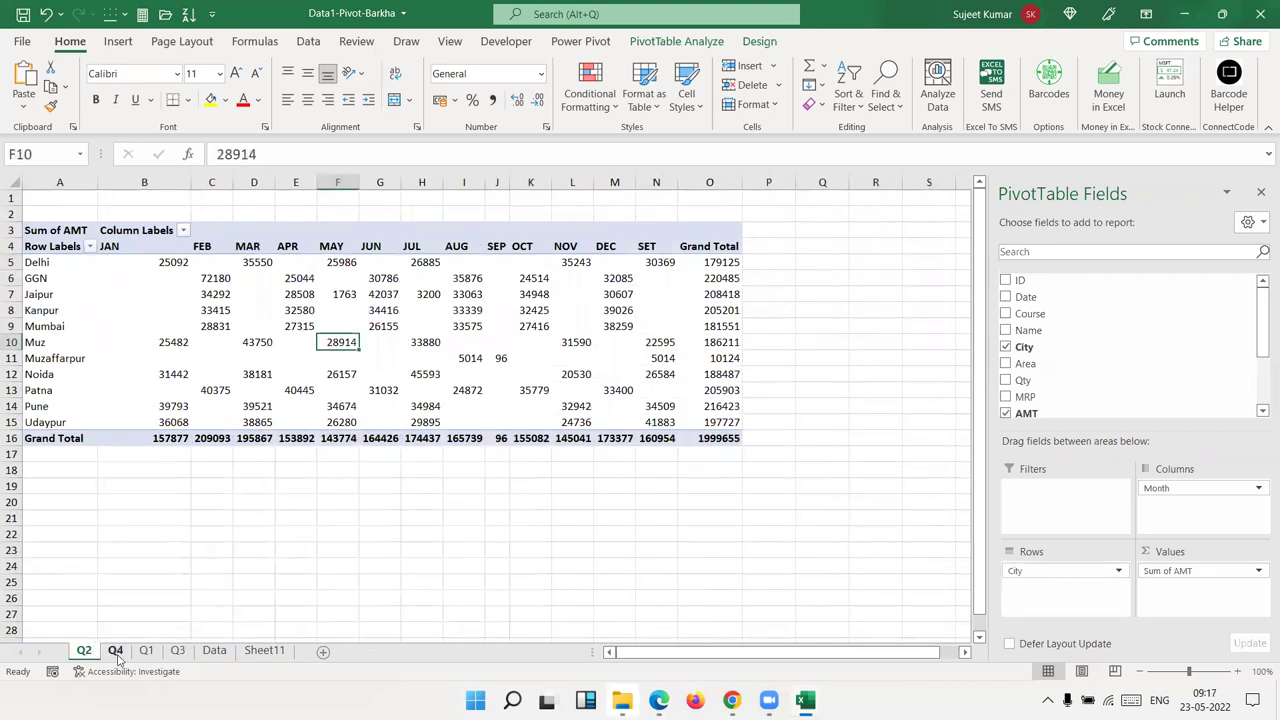
click(116, 652)
click(193, 507)
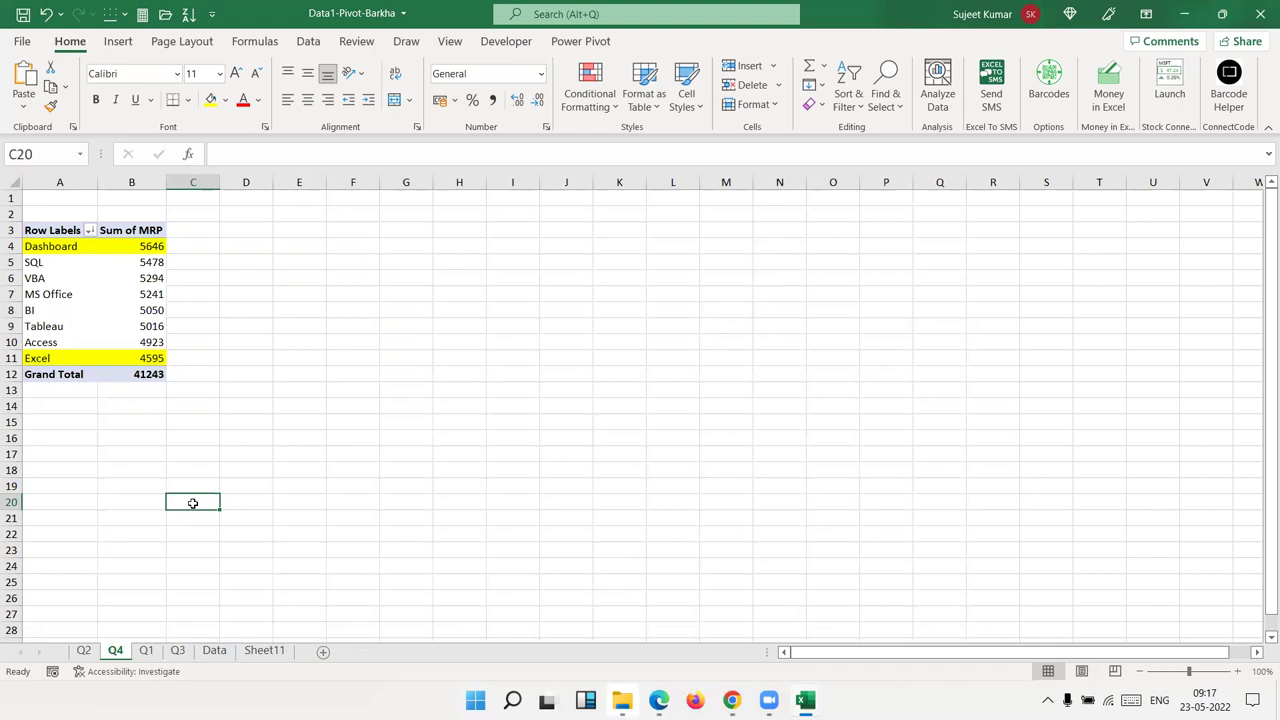
click(146, 652)
click(178, 652)
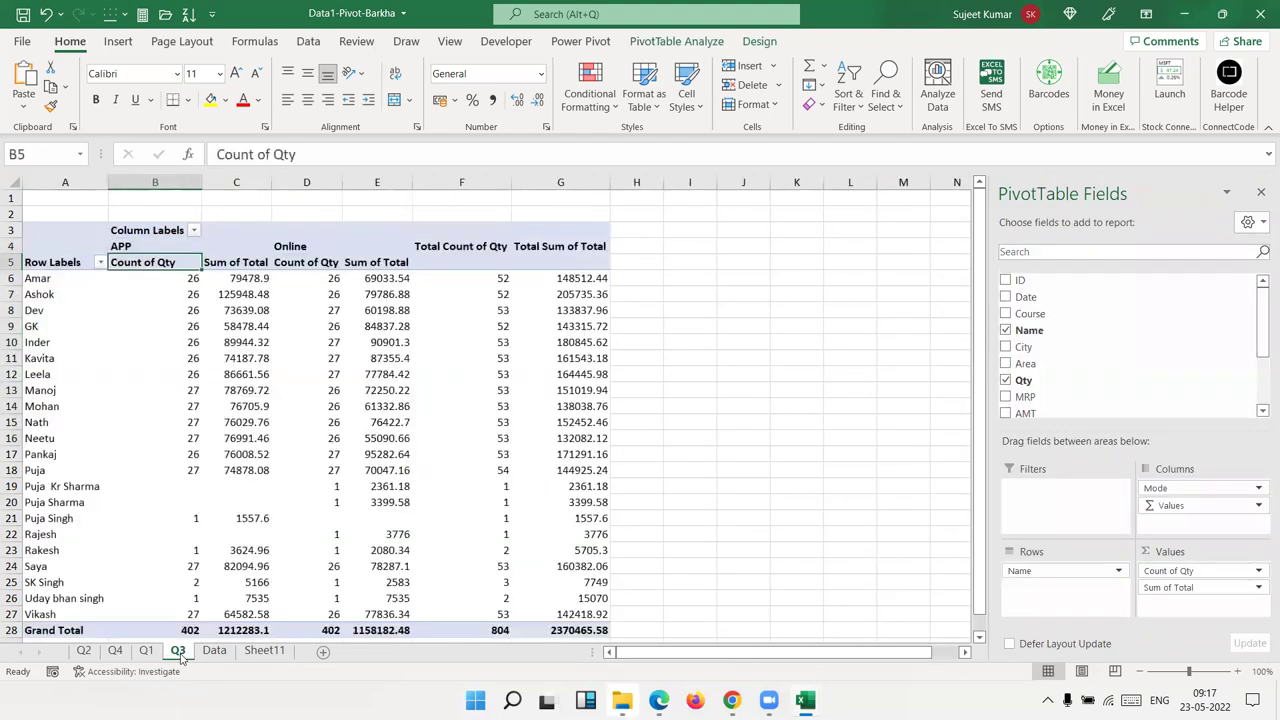
Step: Check the Mode - Name task on Sheet11, then select the APP total 73639.08 in Q3
click(264, 651)
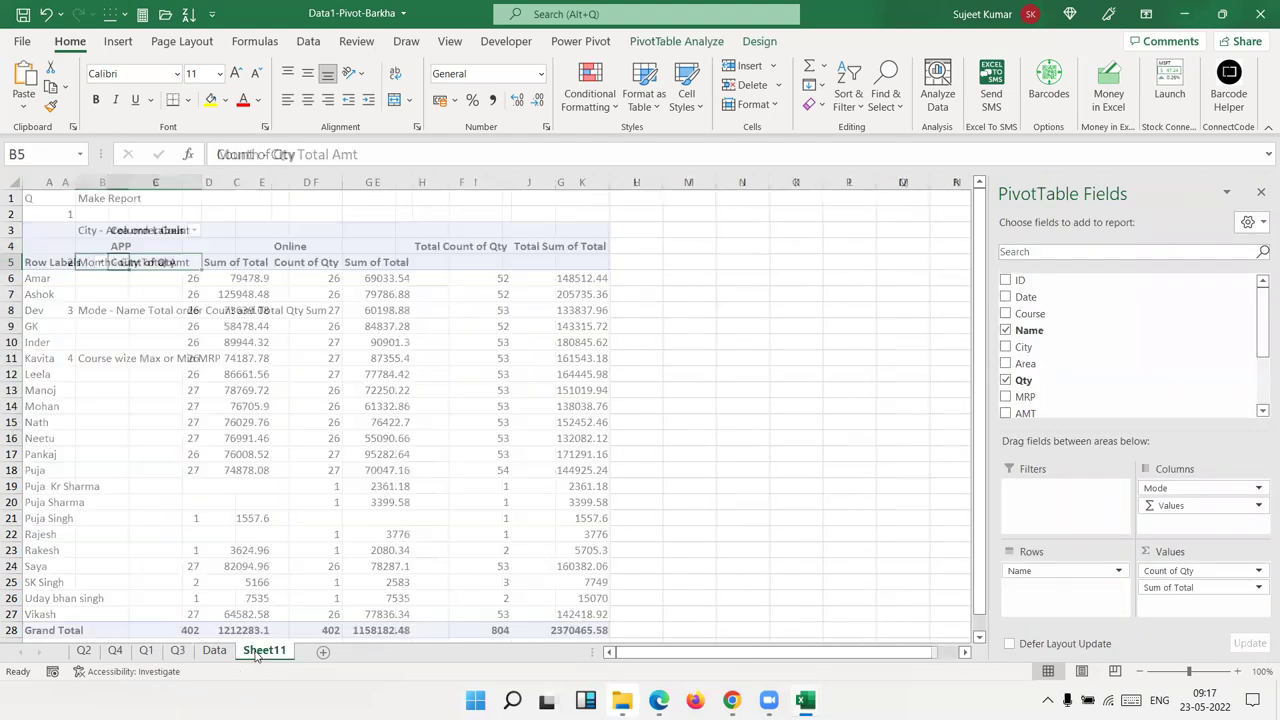
click(103, 313)
click(142, 404)
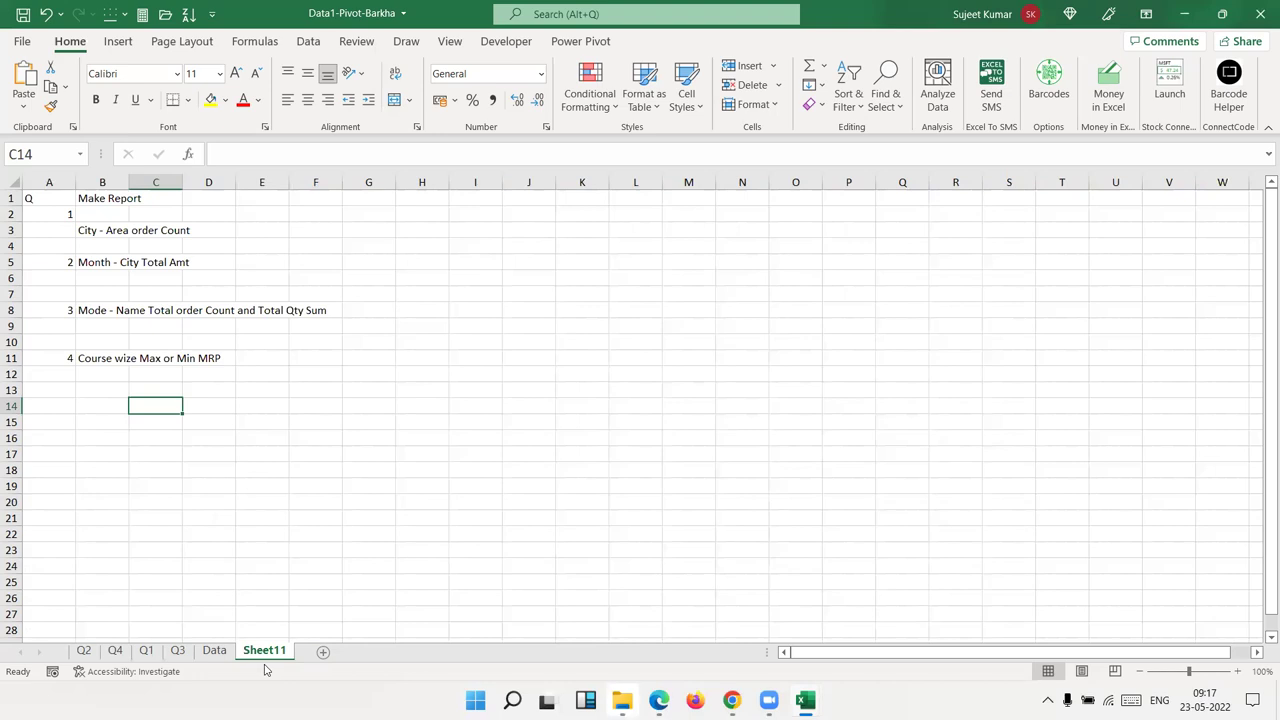
click(178, 651)
click(235, 312)
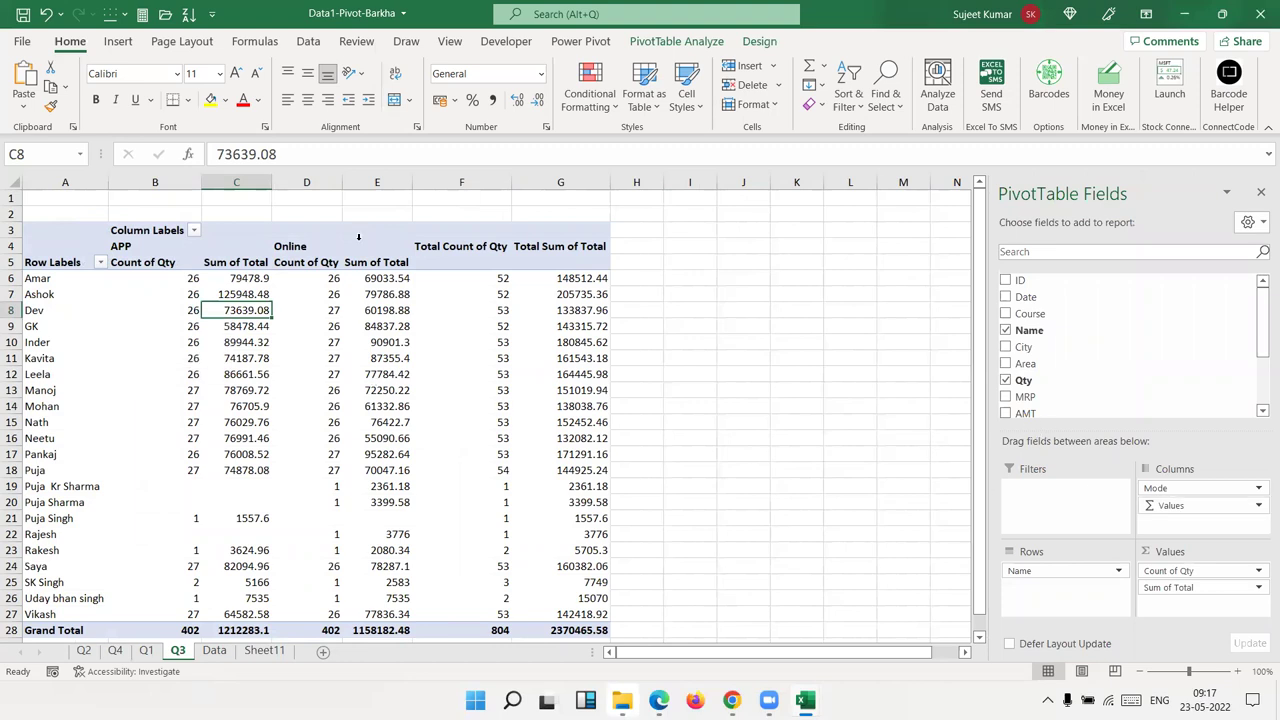
Step: Try moving Mode between rows and columns in Q3, leaving it under Name in rows
mouse_move(1215, 487)
mouse_down()
mouse_move(1105, 607)
mouse_move(1085, 590)
mouse_up()
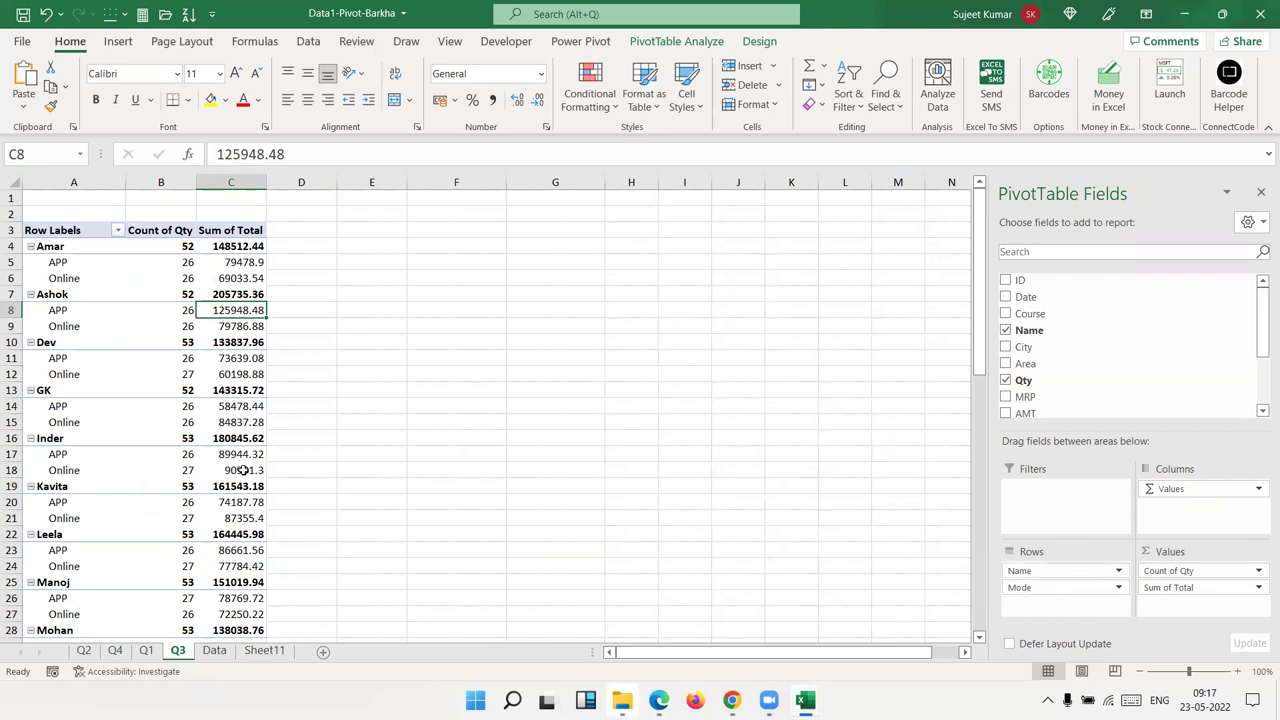
scroll(243, 460, down, 16)
scroll(245, 470, up, 17)
mouse_move(185, 253)
mouse_down()
mouse_move(186, 300)
mouse_move(220, 310)
mouse_up()
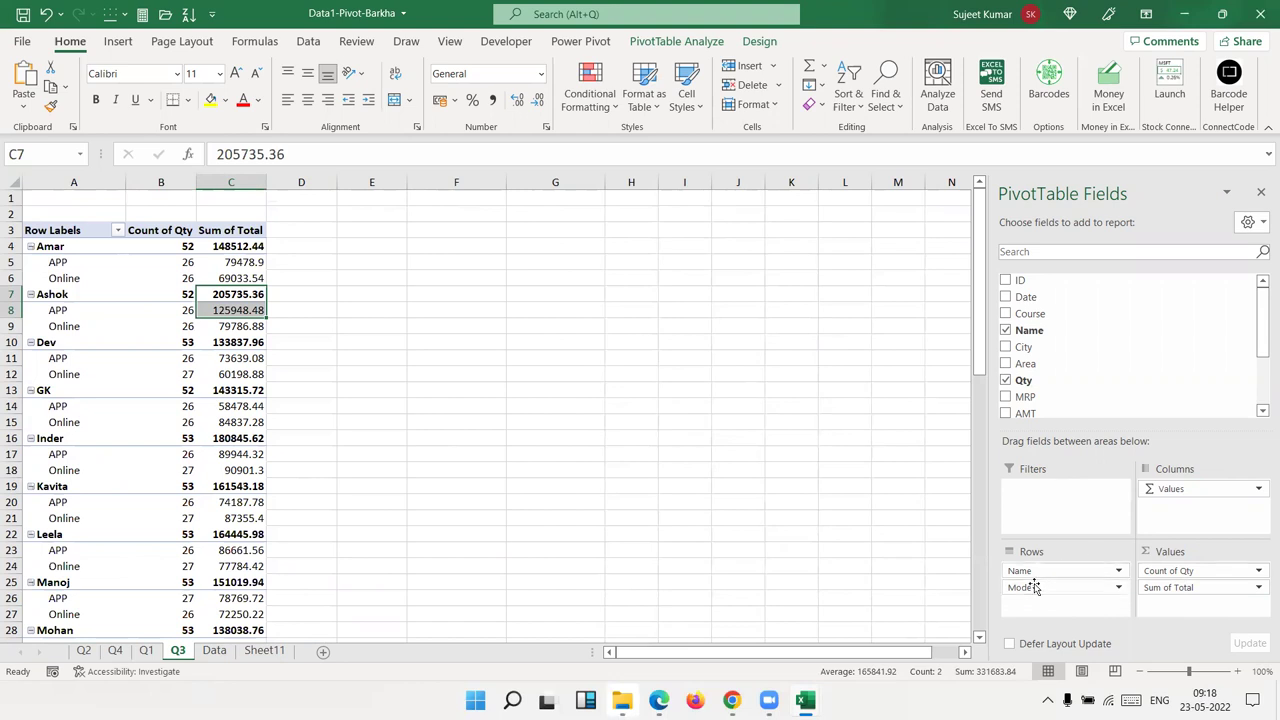
drag(1035, 587, 1180, 487)
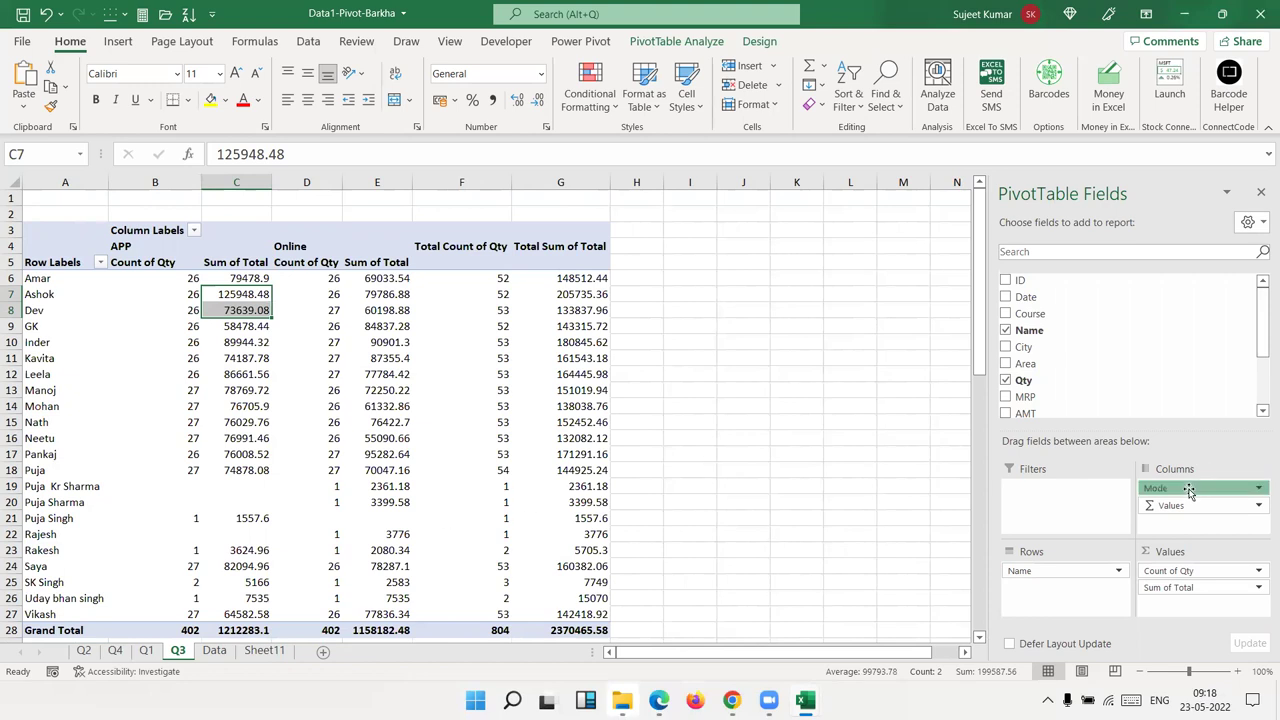
drag(1188, 492, 1094, 586)
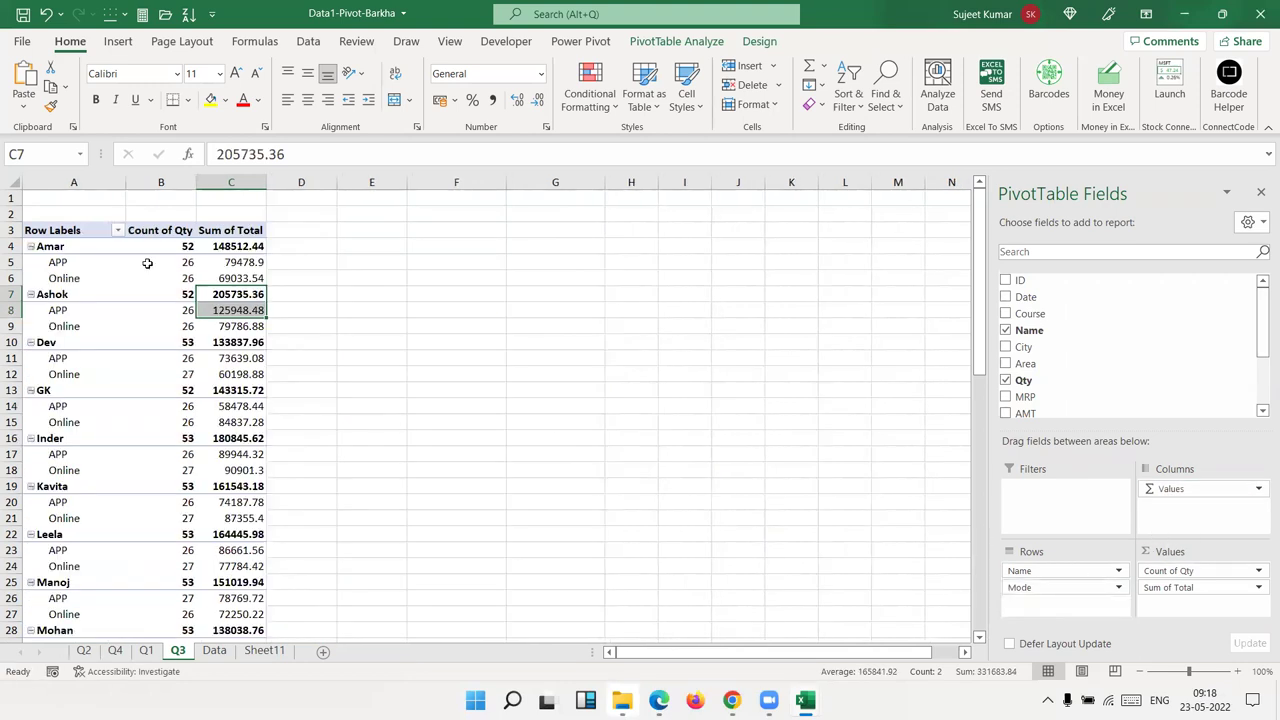
Step: Move Sum of Total into the report filter and Mode into the pivot columns
click(89, 266)
click(92, 291)
click(75, 315)
click(75, 343)
click(80, 393)
click(80, 398)
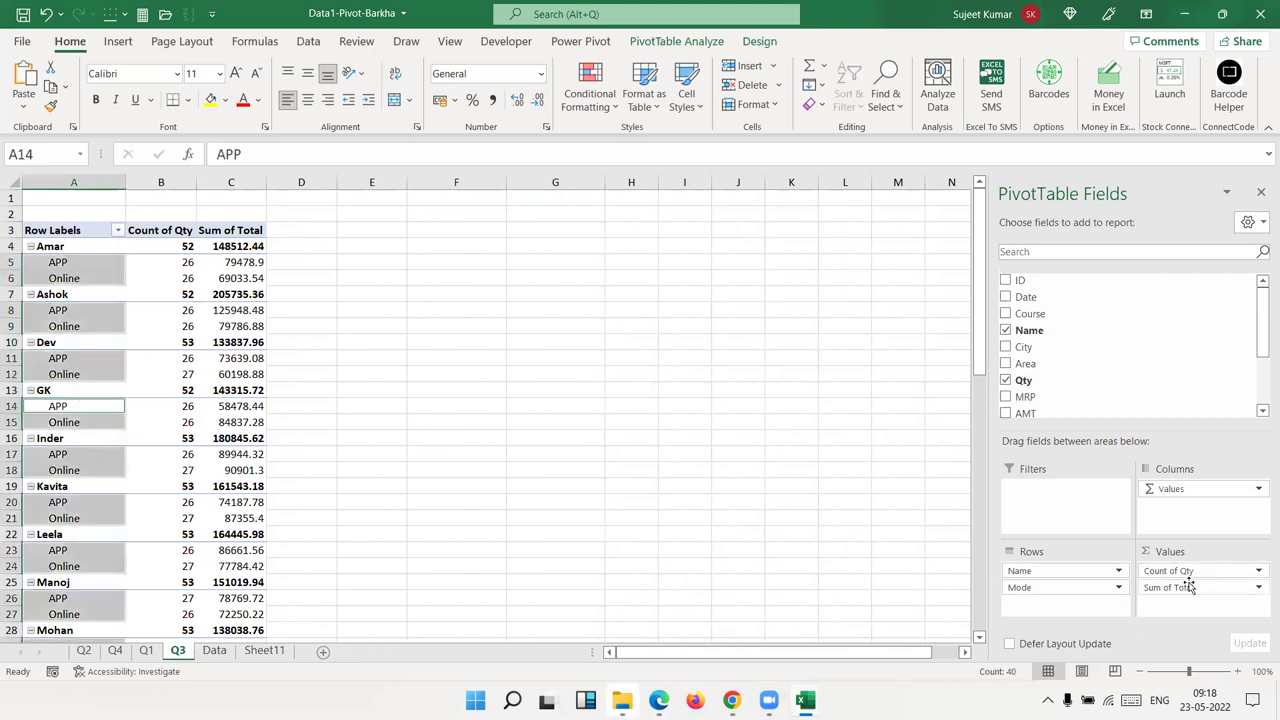
drag(1195, 587, 1088, 525)
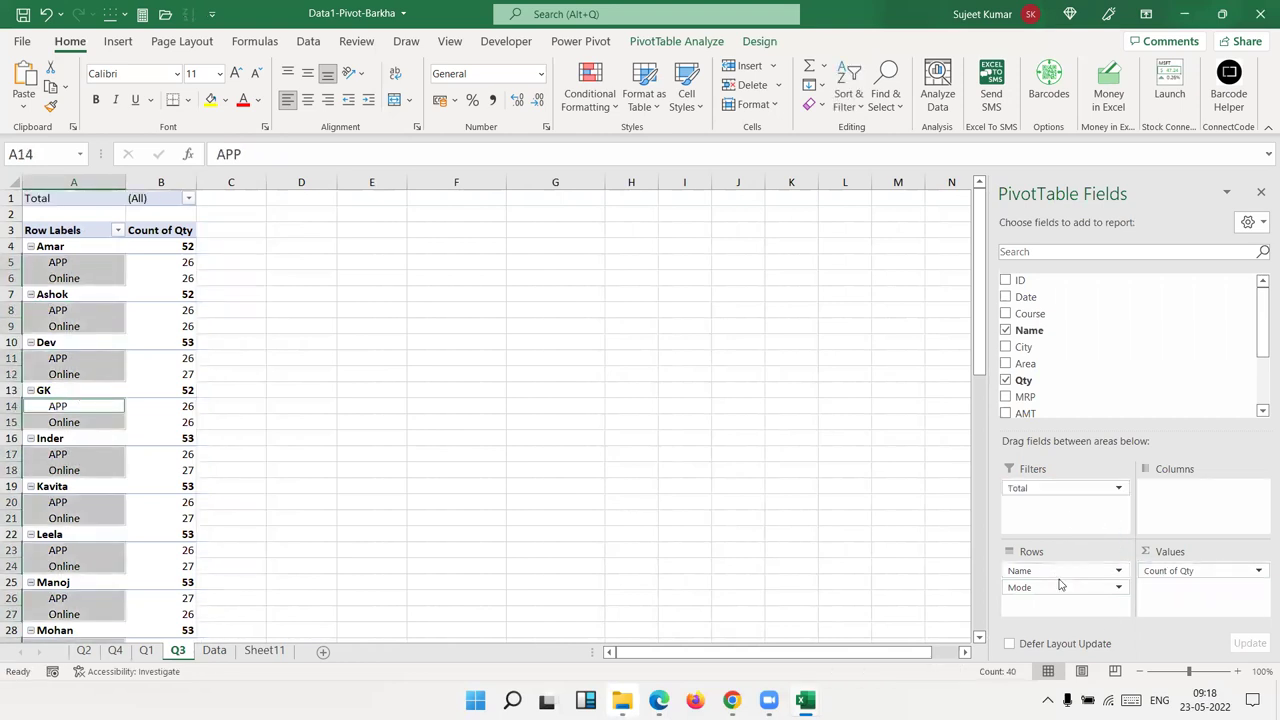
mouse_move(1055, 587)
mouse_down()
mouse_move(1180, 558)
mouse_move(1189, 492)
mouse_up()
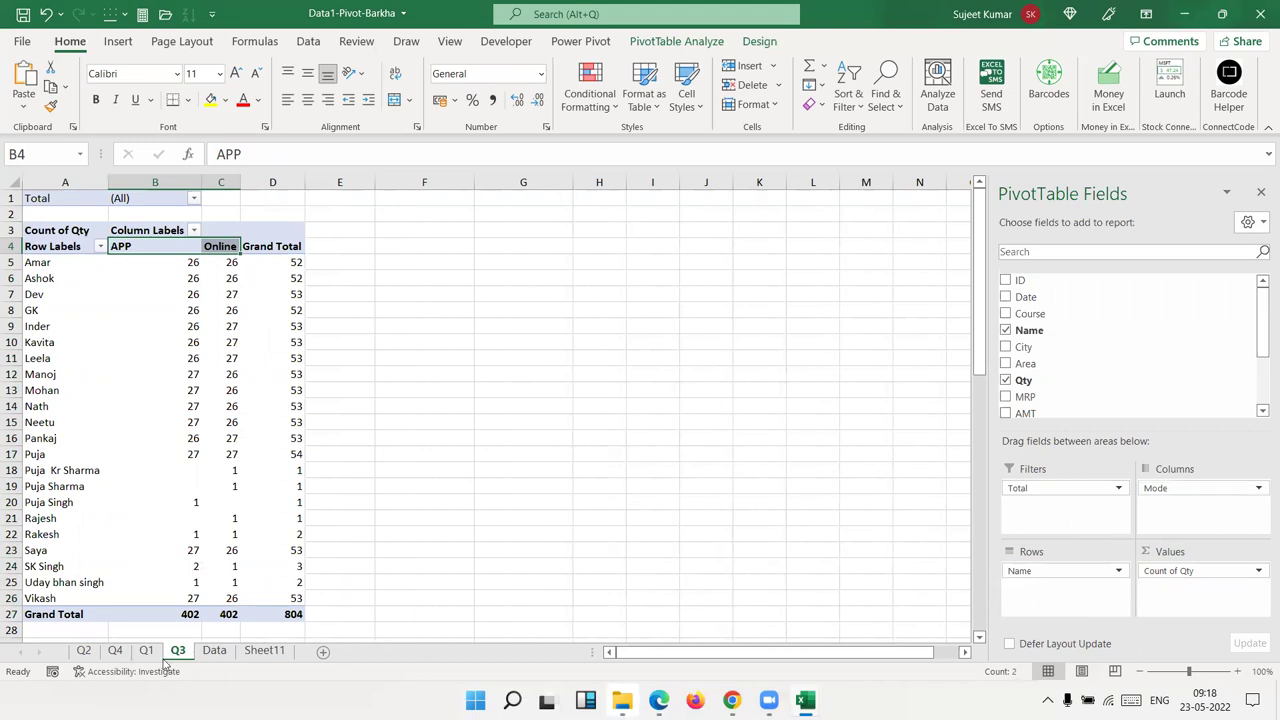
click(115, 650)
Step: Look over the Q4 course-wise MRP pivot and the Sheet11 task list
click(120, 290)
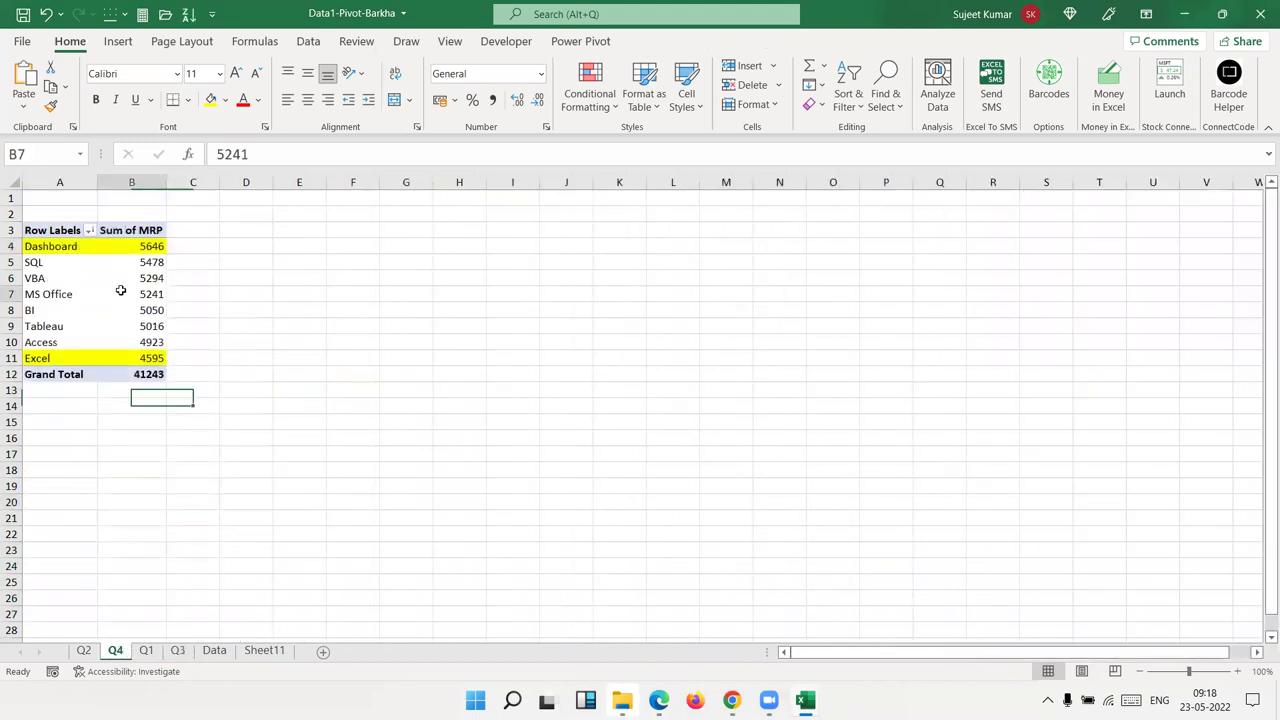
click(260, 650)
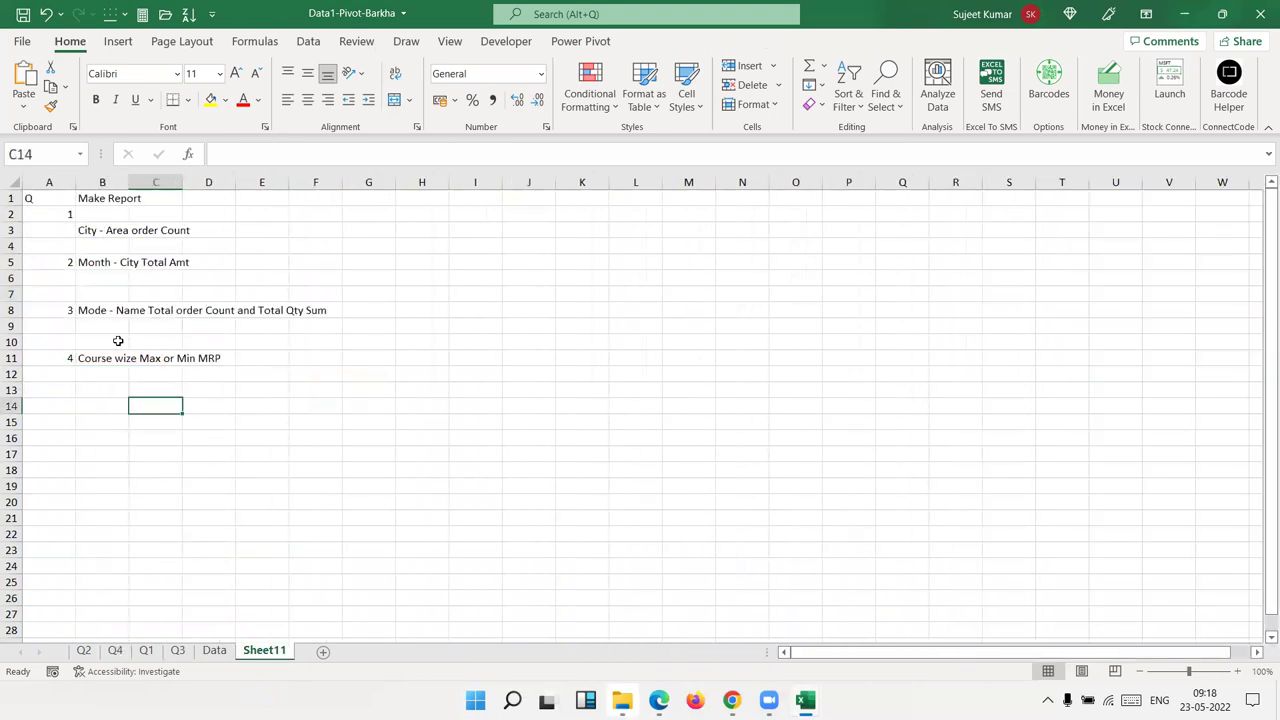
click(93, 372)
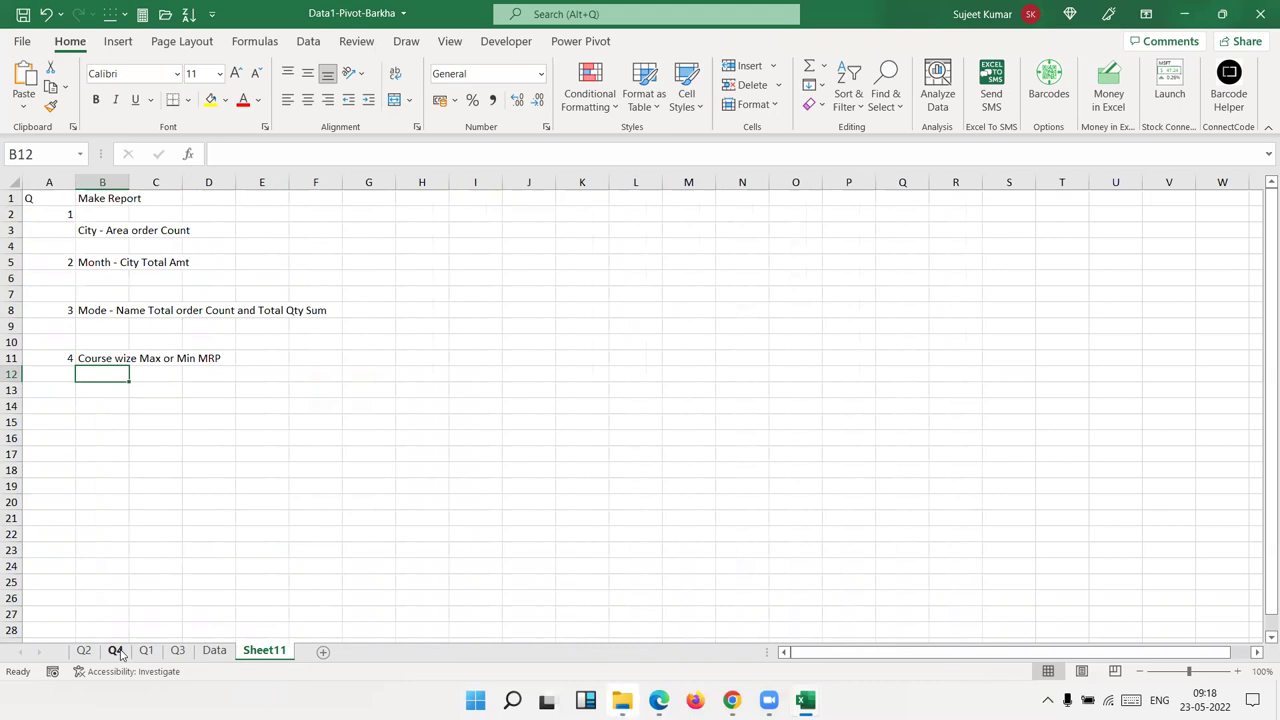
click(115, 651)
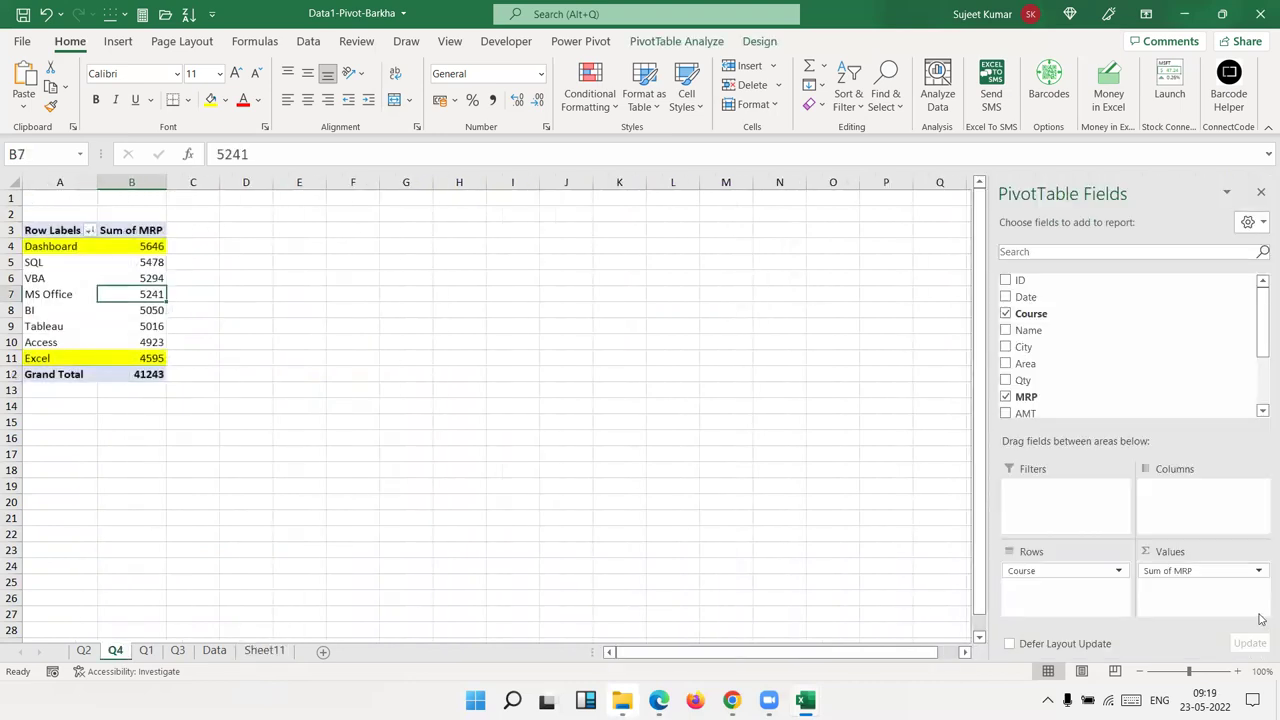
Step: Change the Q4 pivot's Sum of MRP to Max of MRP
click(1185, 573)
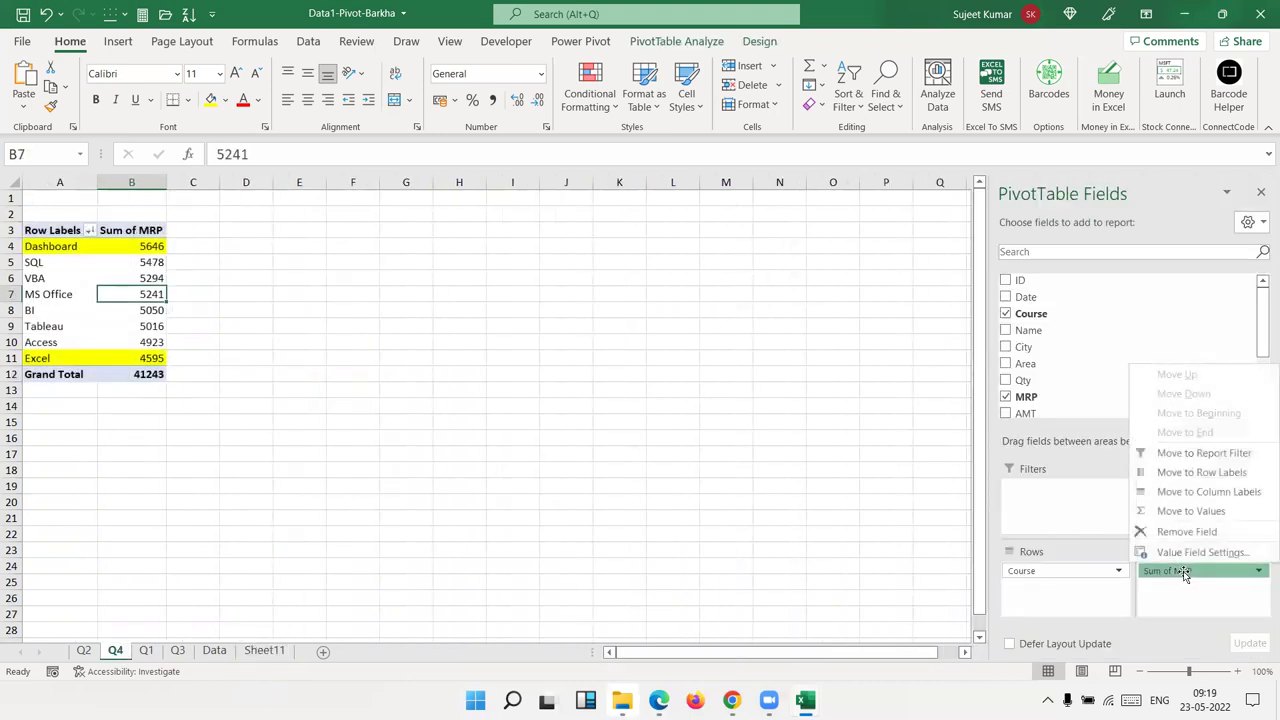
click(1178, 552)
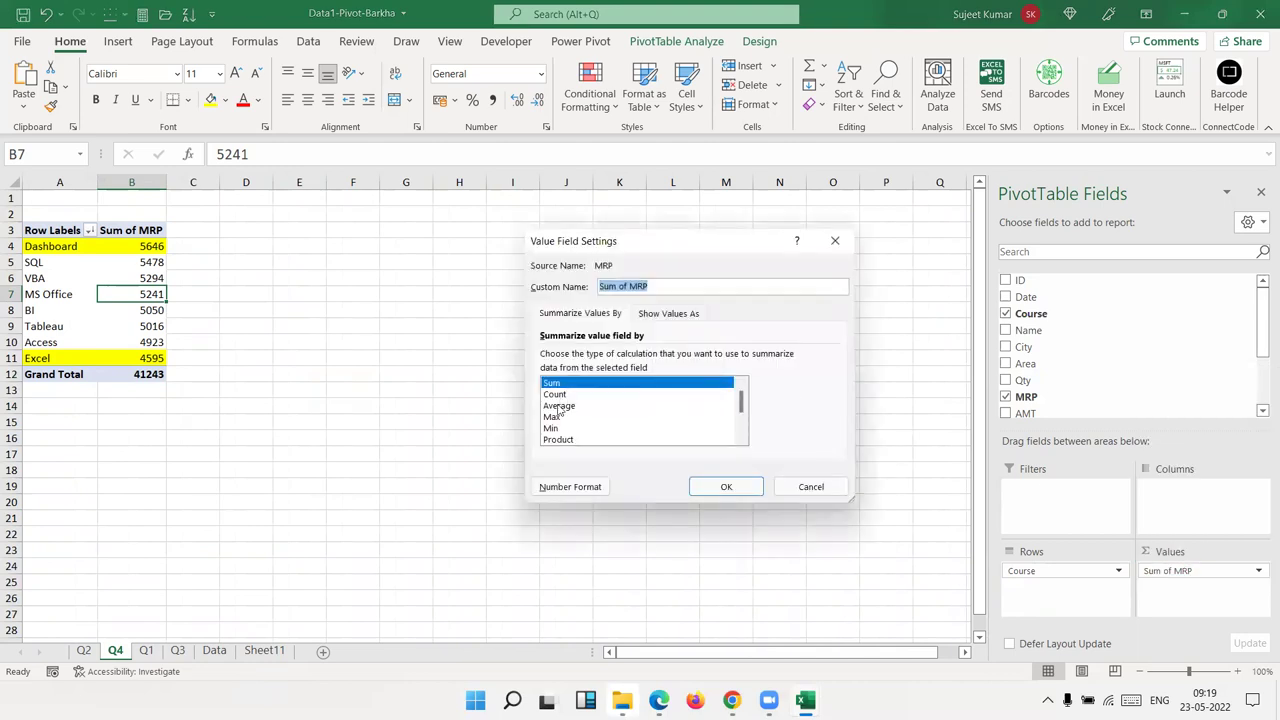
click(558, 417)
click(722, 490)
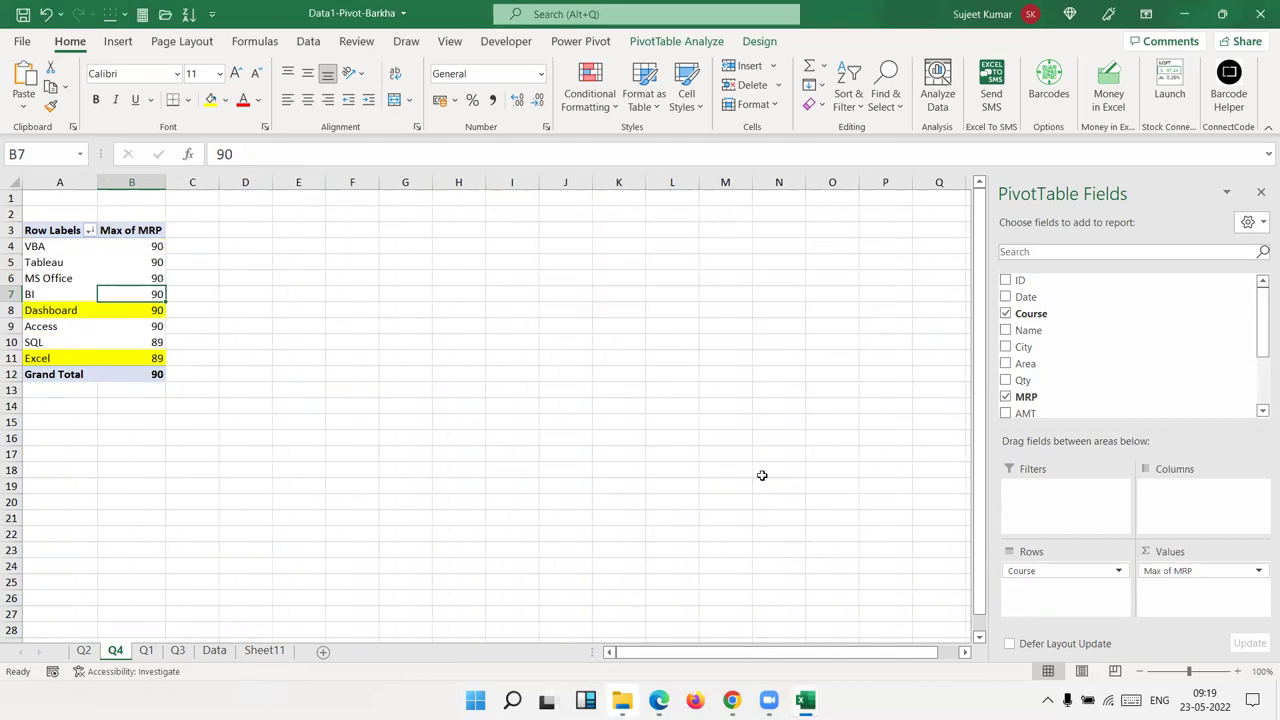
Step: Add MRP to the values again and summarize it as Min of MRP
mouse_move(1051, 397)
mouse_down()
mouse_move(1176, 603)
mouse_move(1158, 586)
mouse_up()
click(1166, 587)
click(1200, 569)
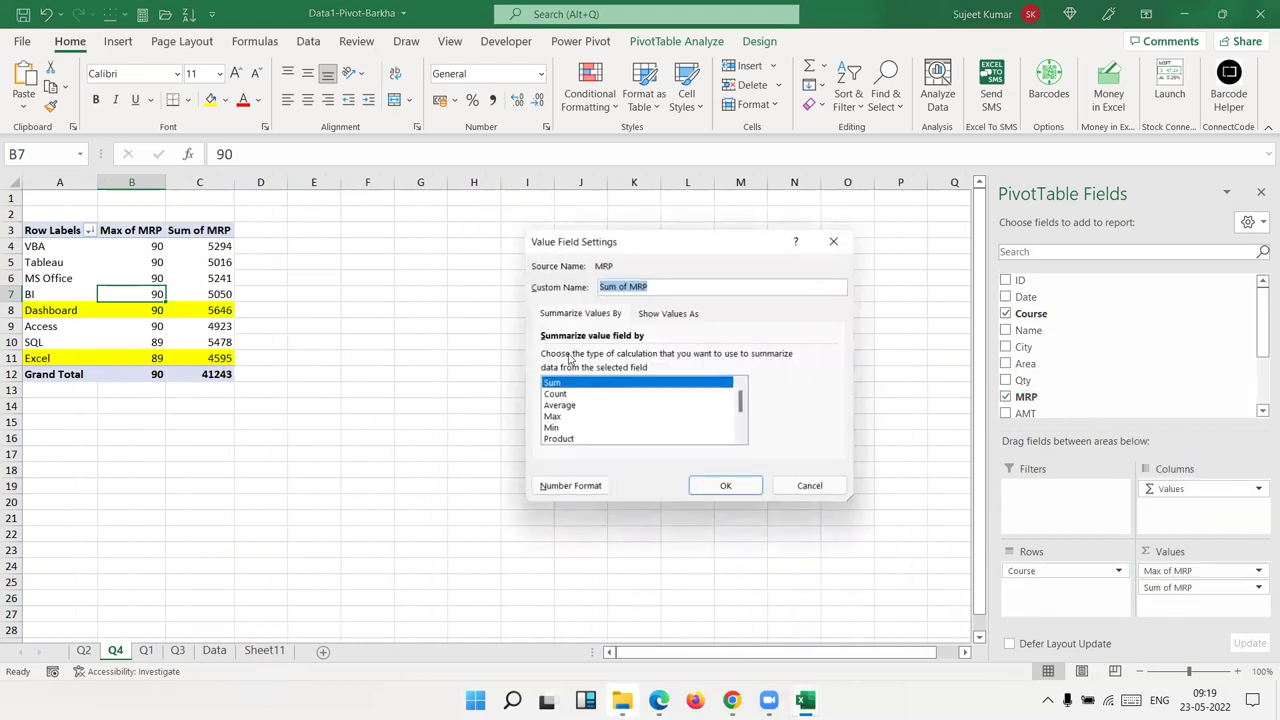
click(551, 428)
click(726, 486)
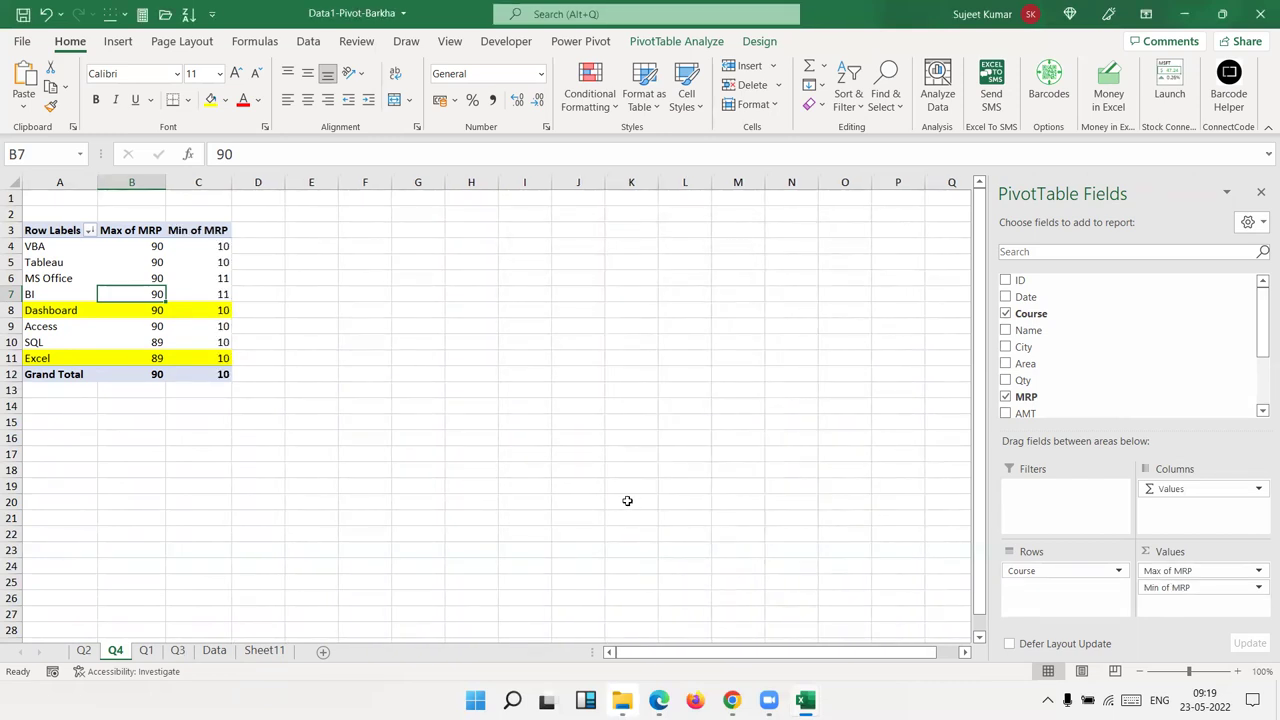
click(265, 650)
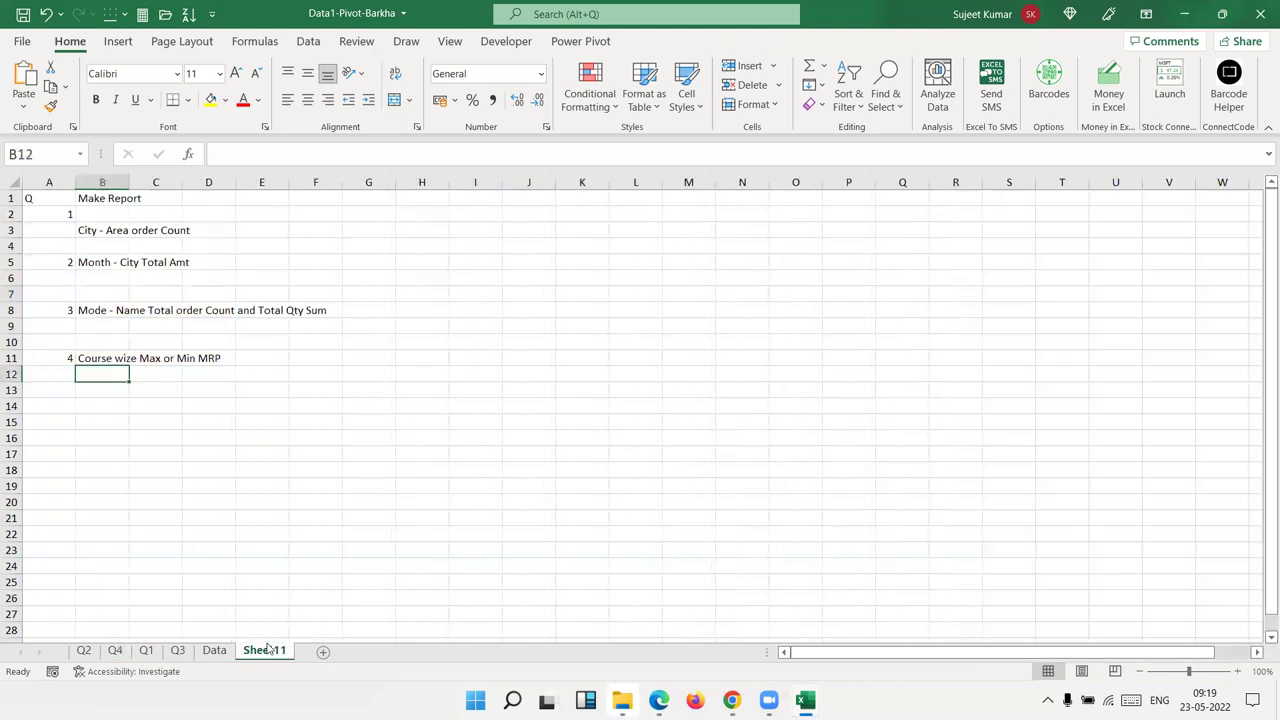
Step: Select the 'Course wize Max or Min MRP' task on Sheet11, then return to the Data sheet
click(117, 360)
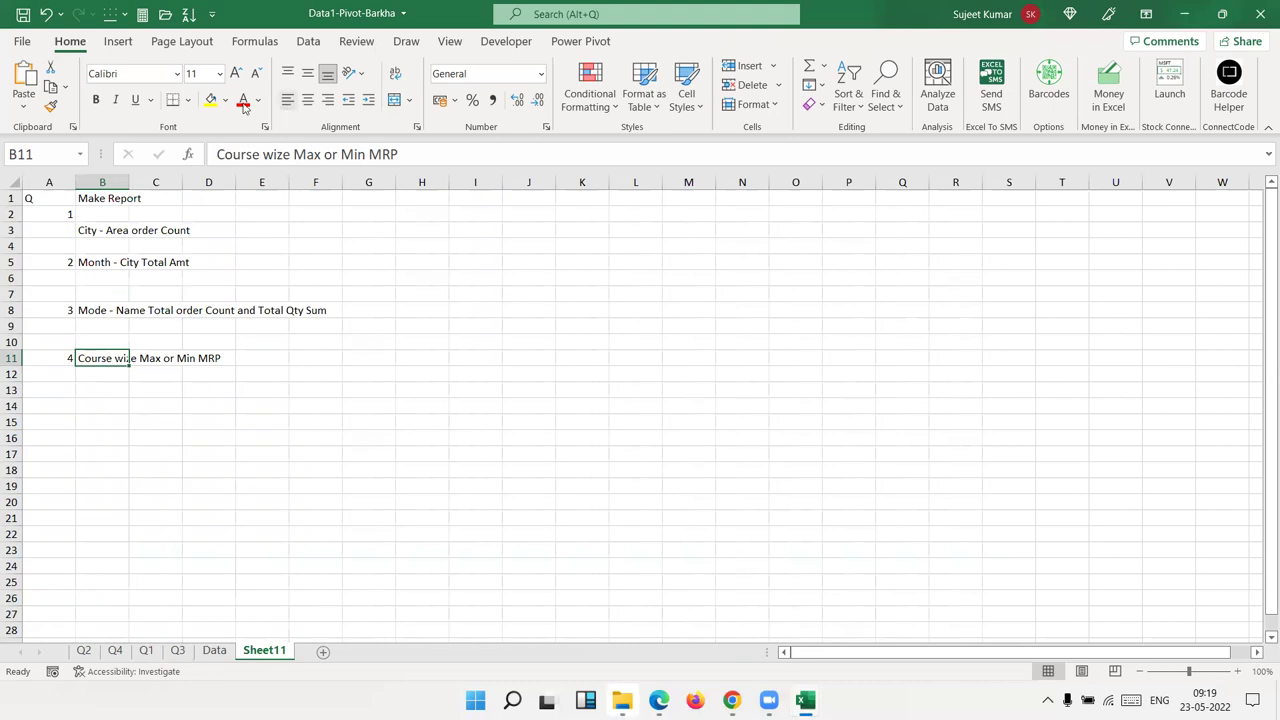
click(214, 650)
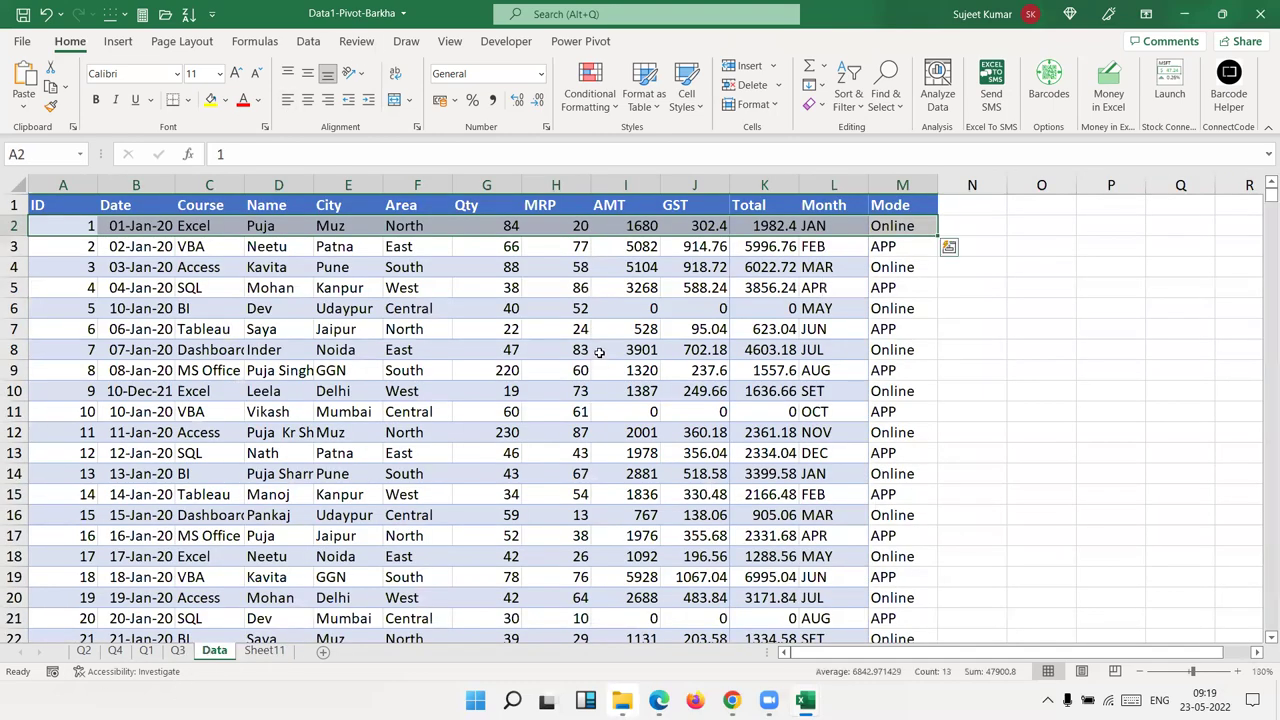
click(605, 226)
click(510, 227)
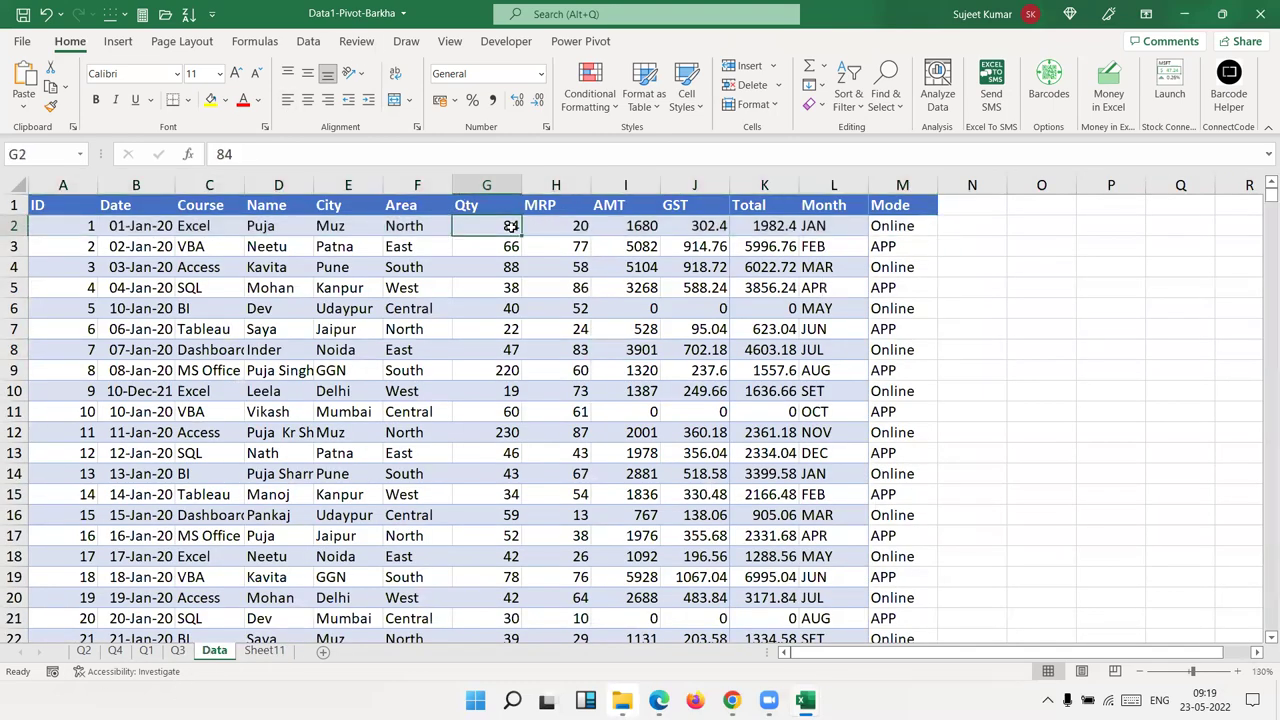
click(550, 226)
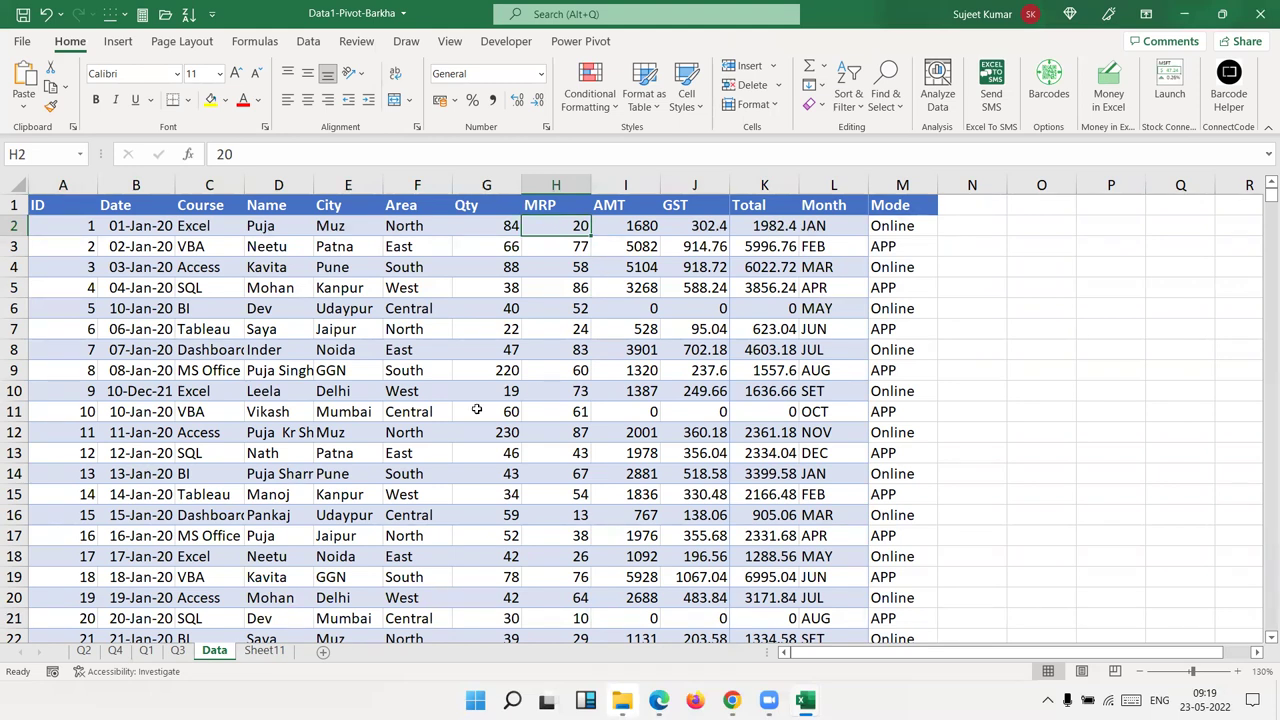
click(116, 651)
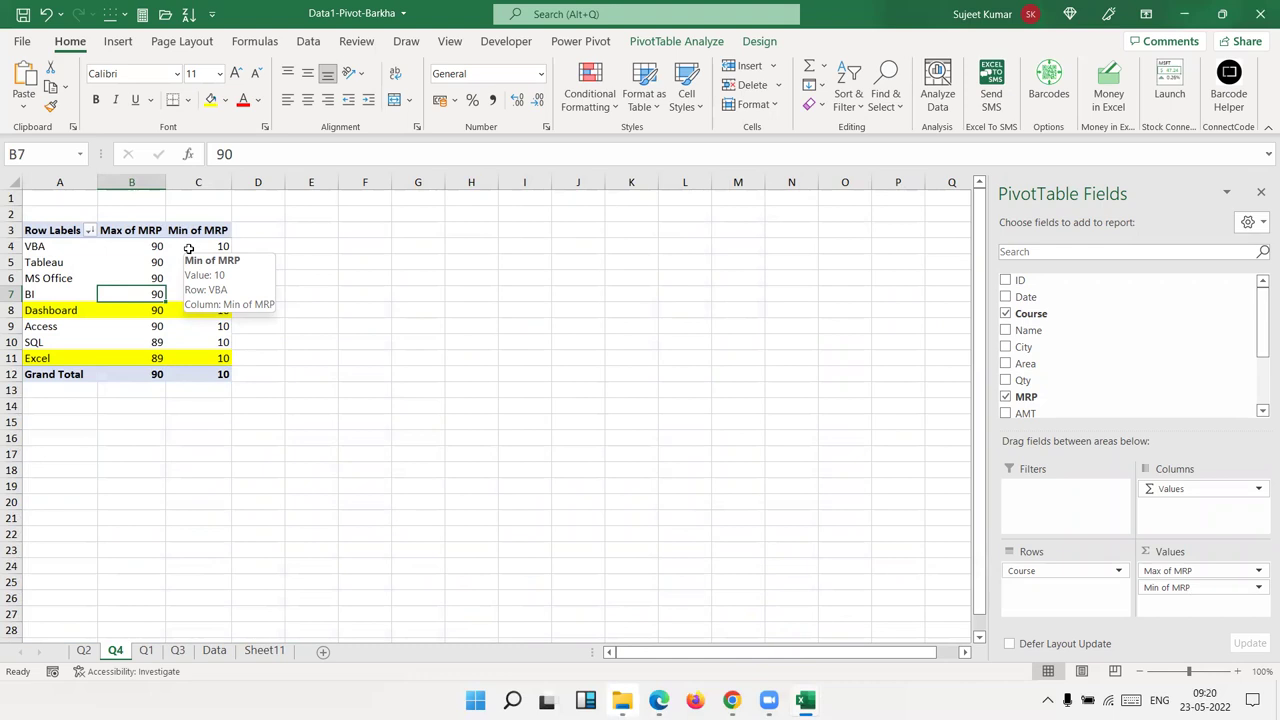
click(57, 247)
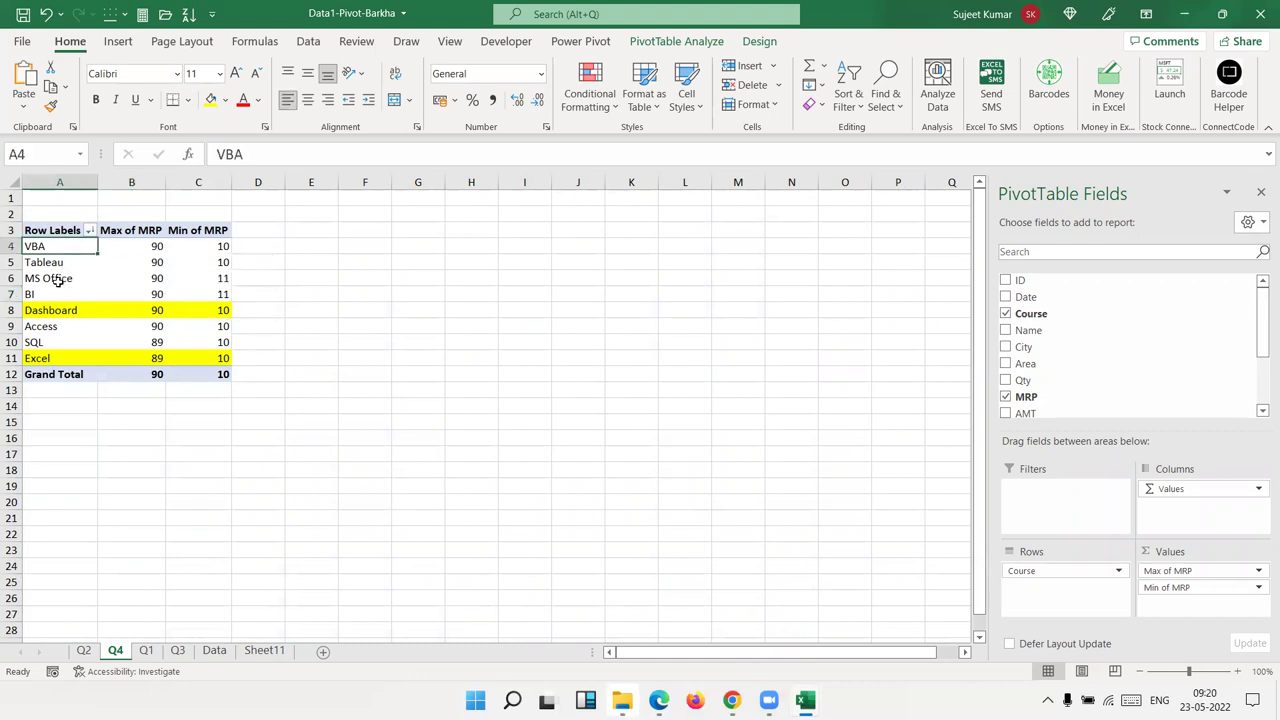
click(220, 651)
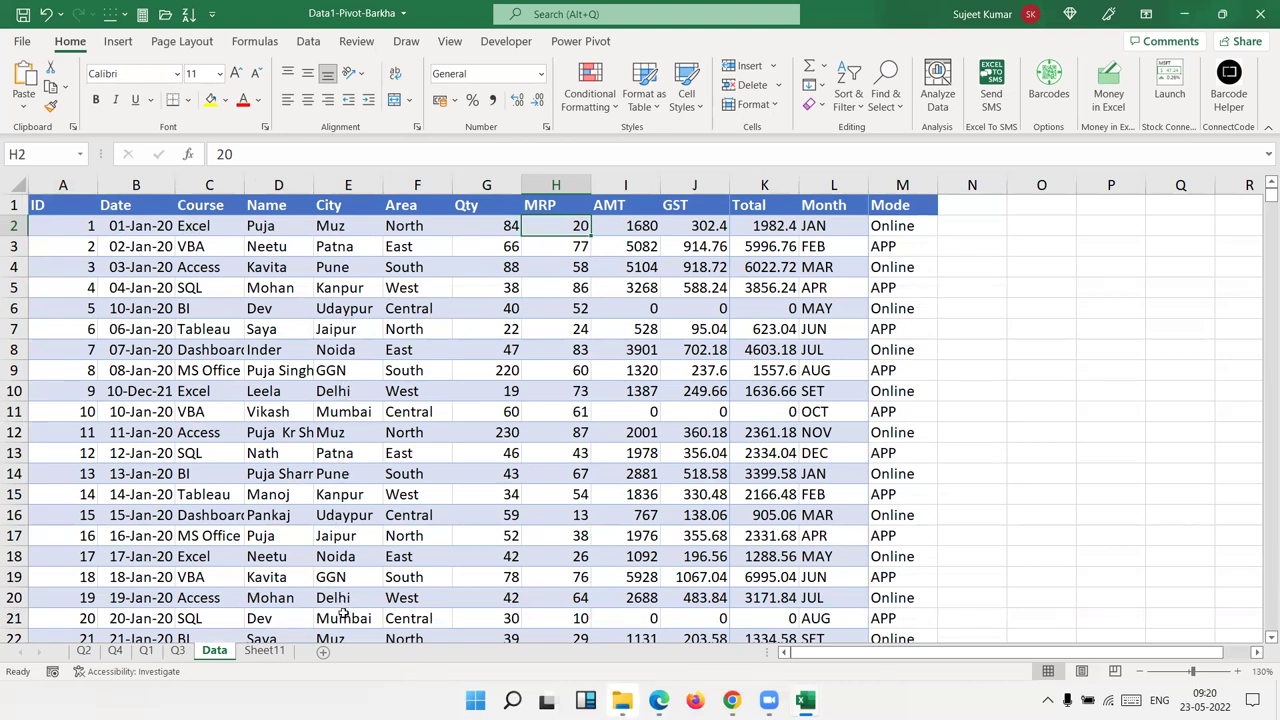
Step: Turn on header filters and filter the Course column to VBA only
click(182, 212)
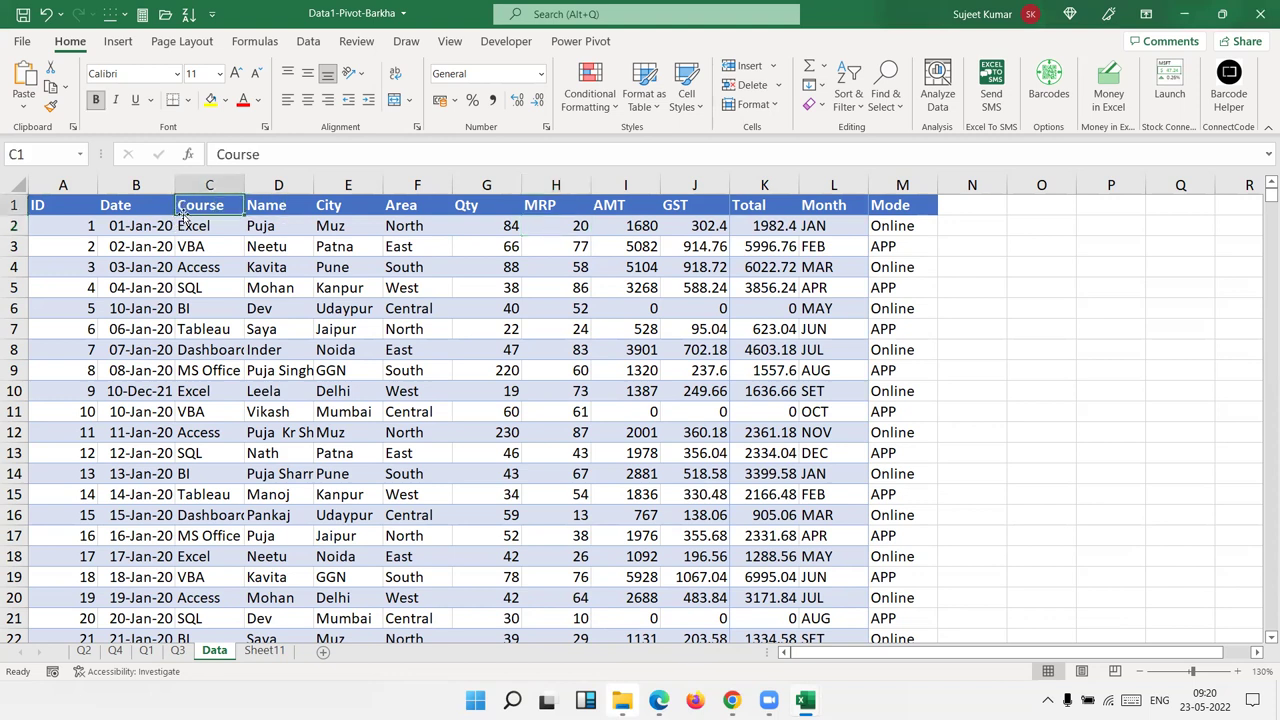
key(ctrl+shift+l)
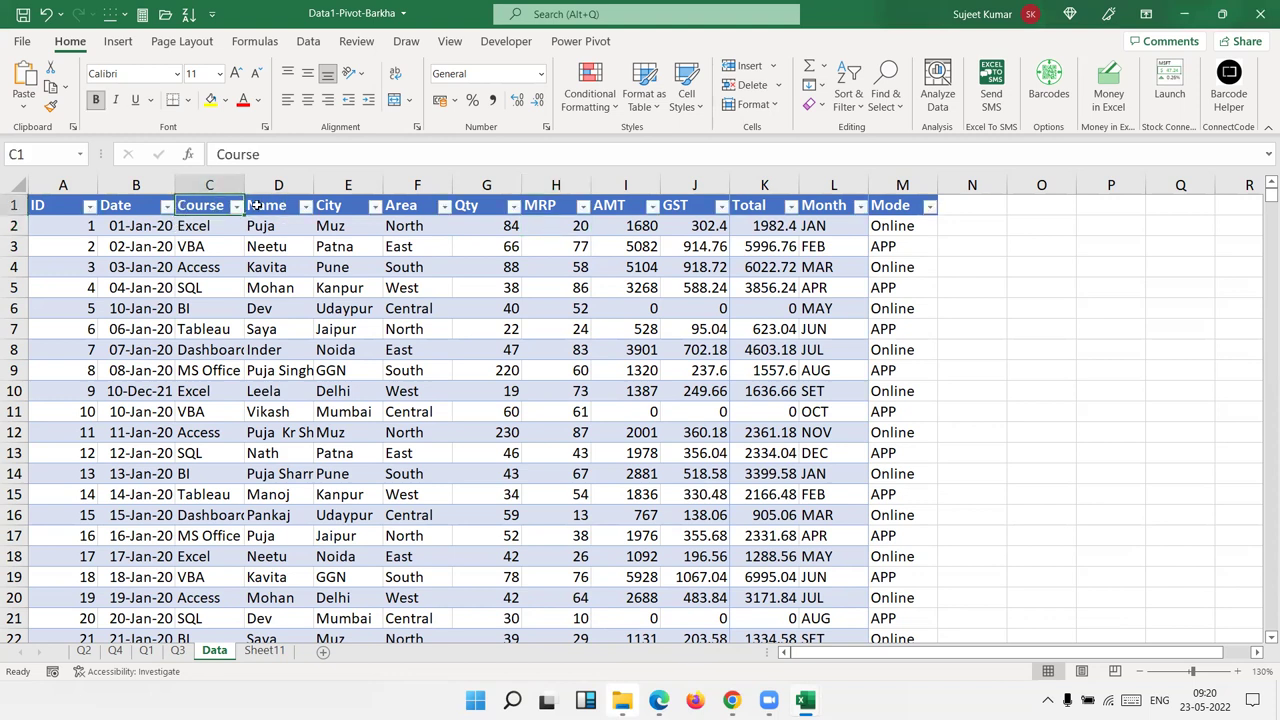
click(237, 207)
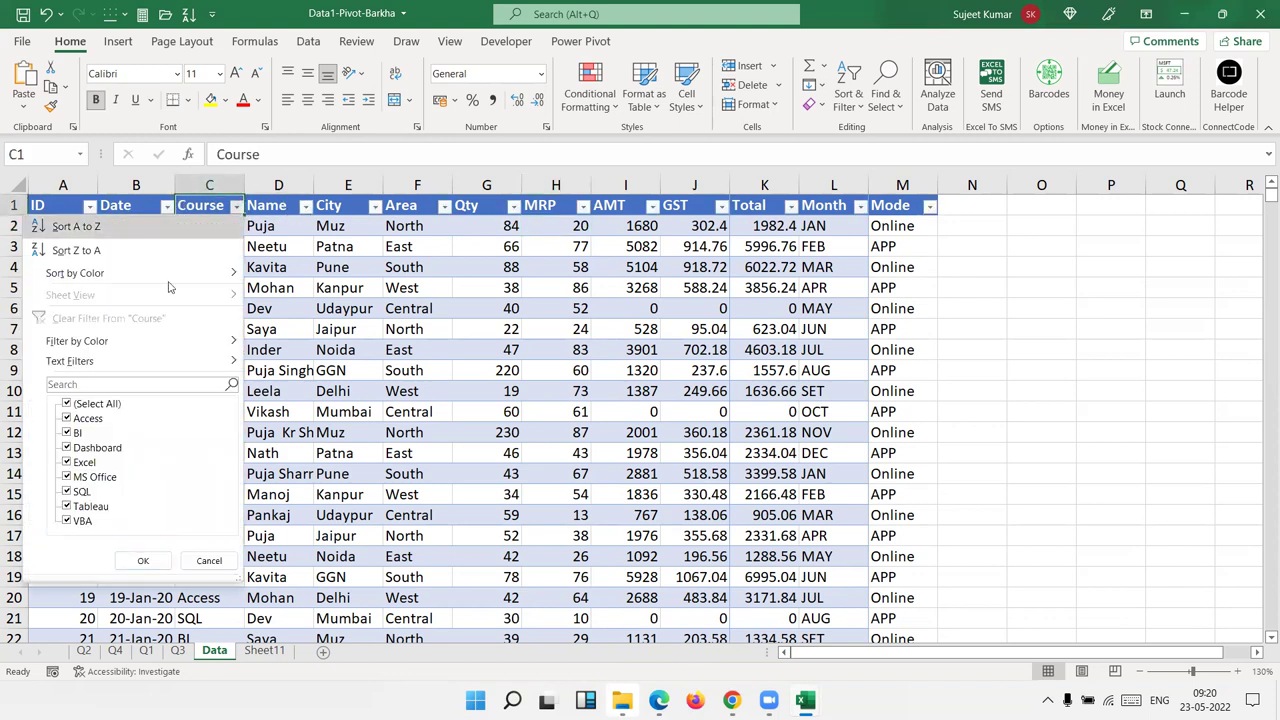
click(79, 404)
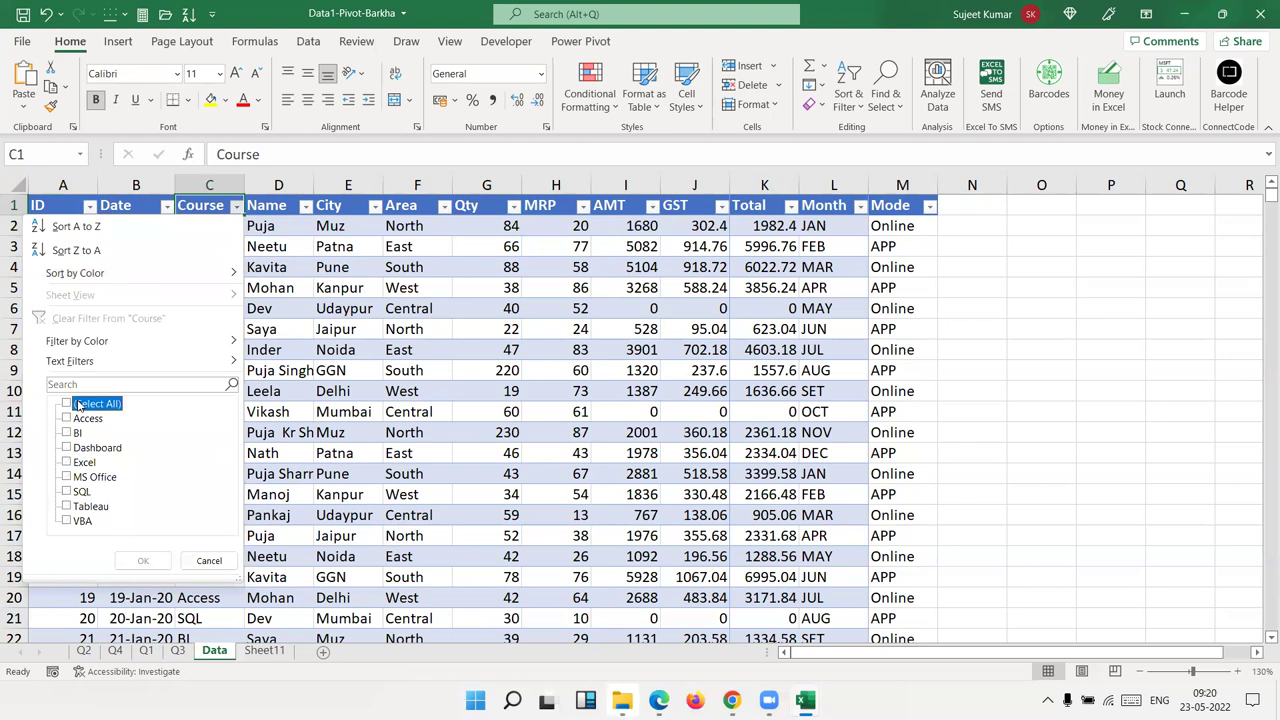
click(80, 521)
click(158, 563)
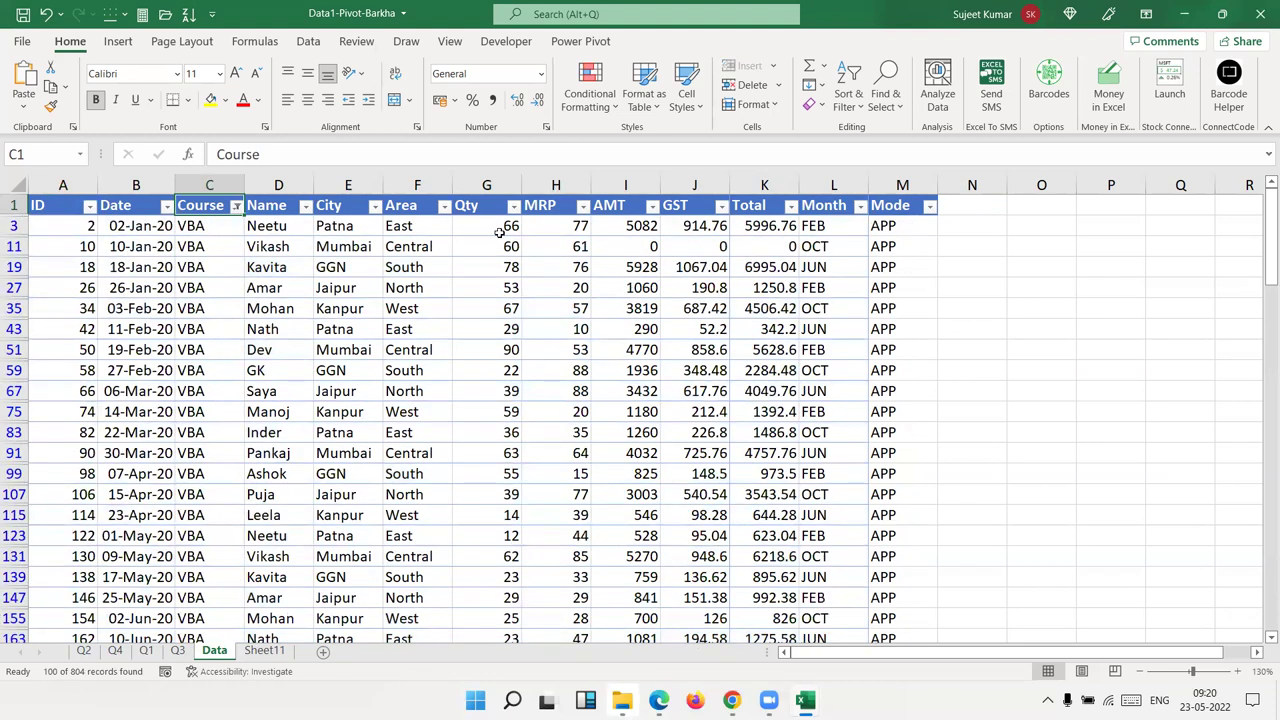
Step: Select all VBA Qty values and add Maximum to the status bar summary
click(502, 220)
key(ctrl+shift+Down)
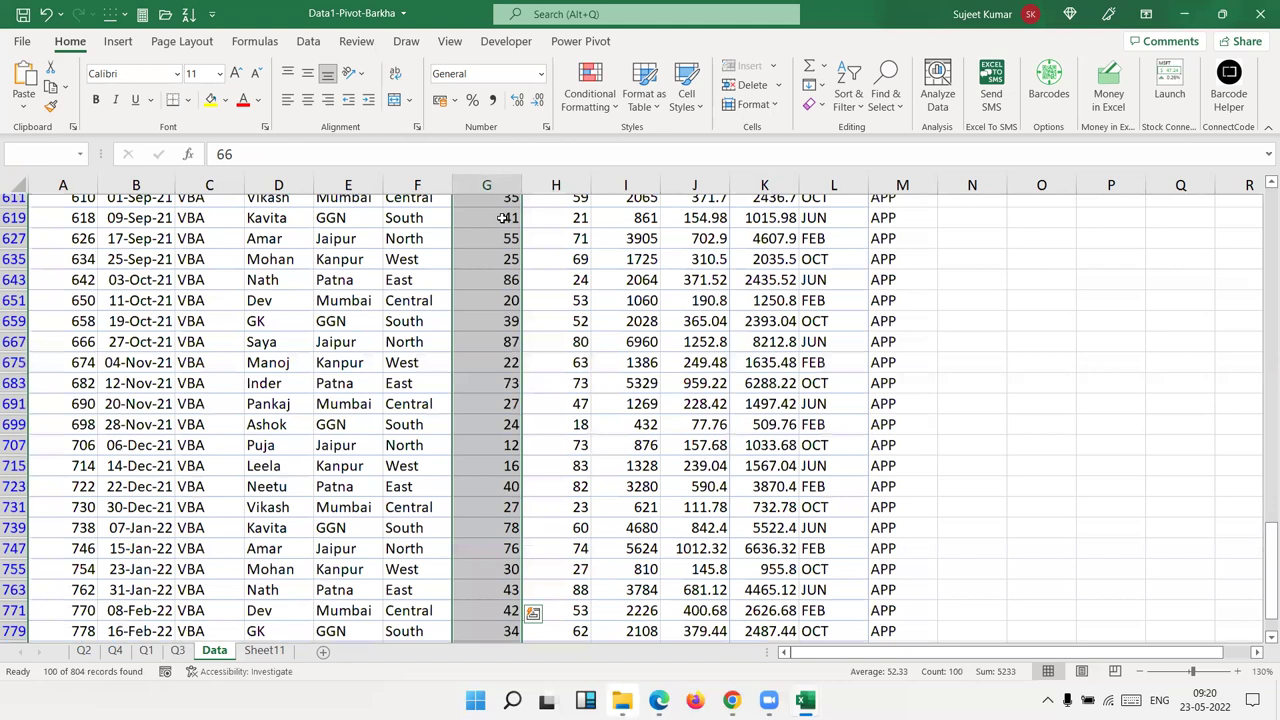
scroll(690, 450, down, 1)
click(878, 671)
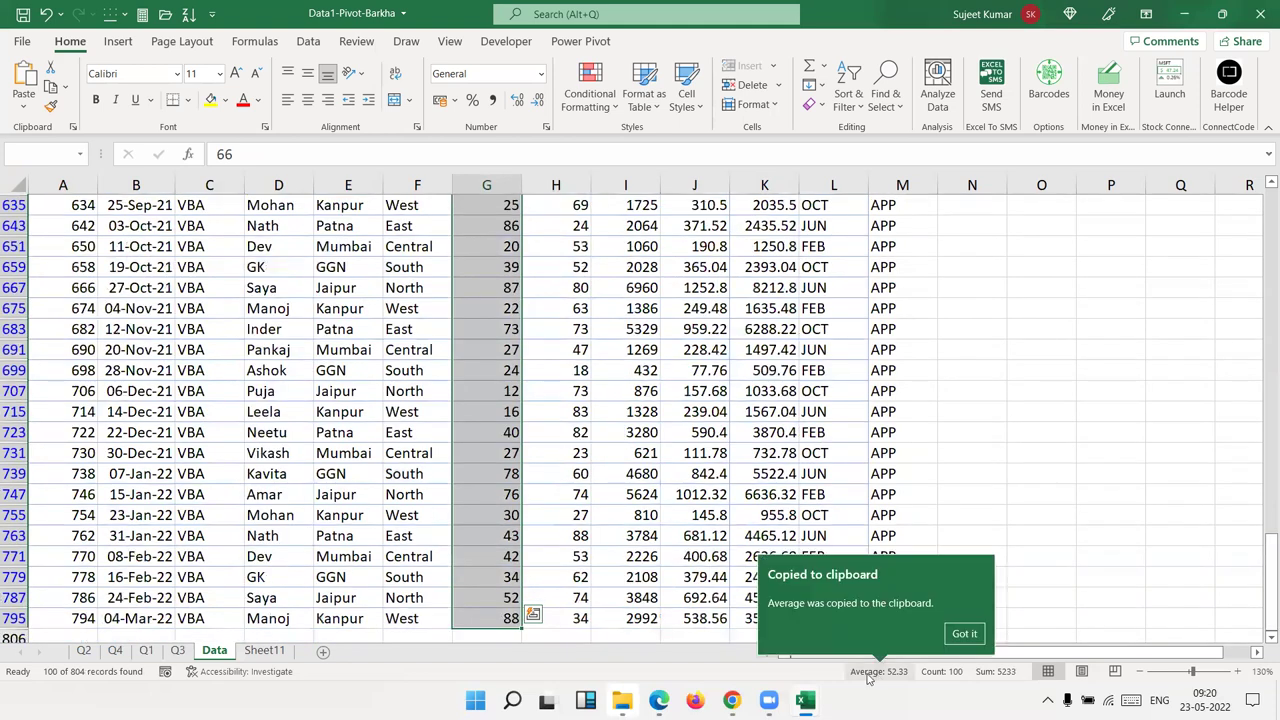
right_click(824, 674)
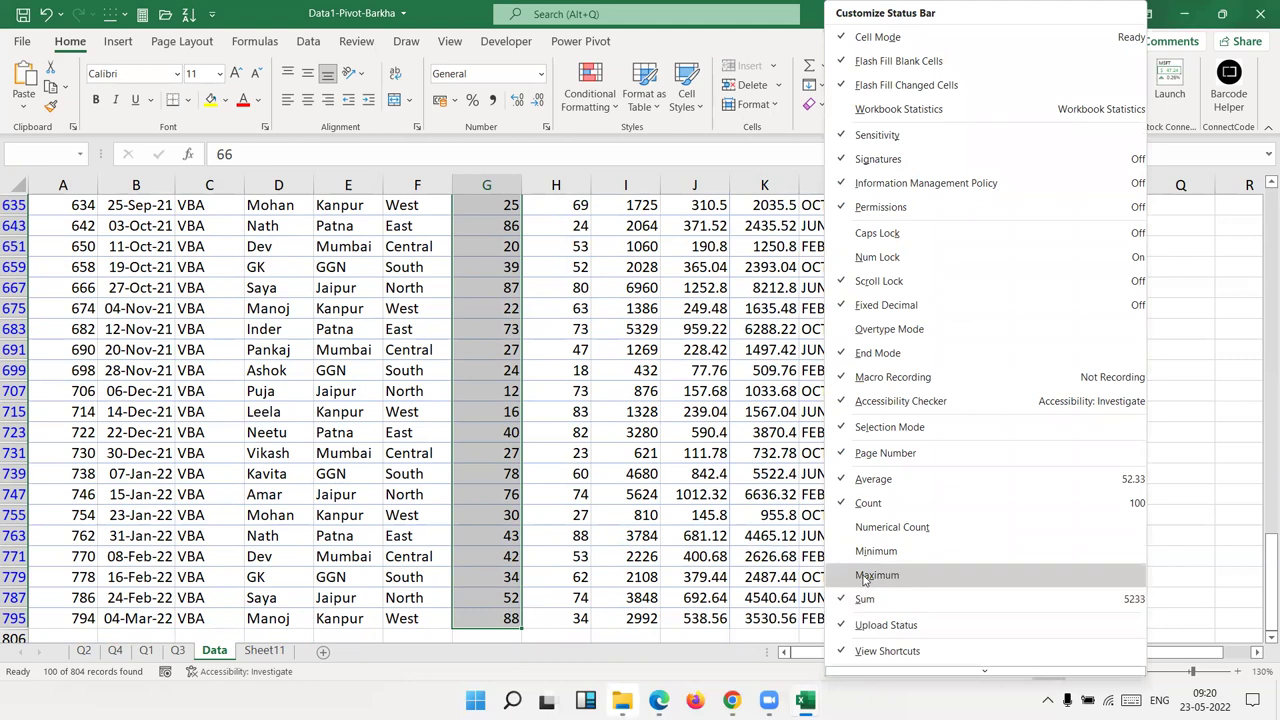
click(865, 577)
click(823, 677)
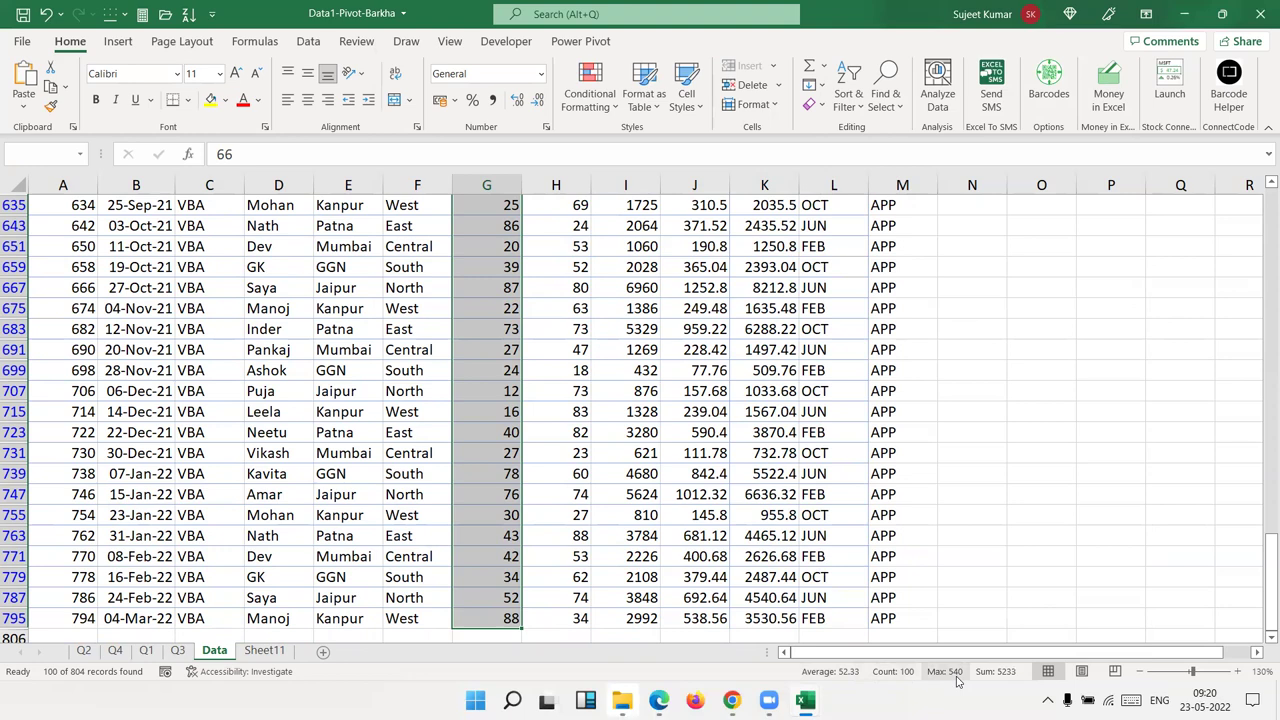
Step: Scroll the filtered sheet to locate the order with Qty 540 in row 339
scroll(733, 540, down, 2)
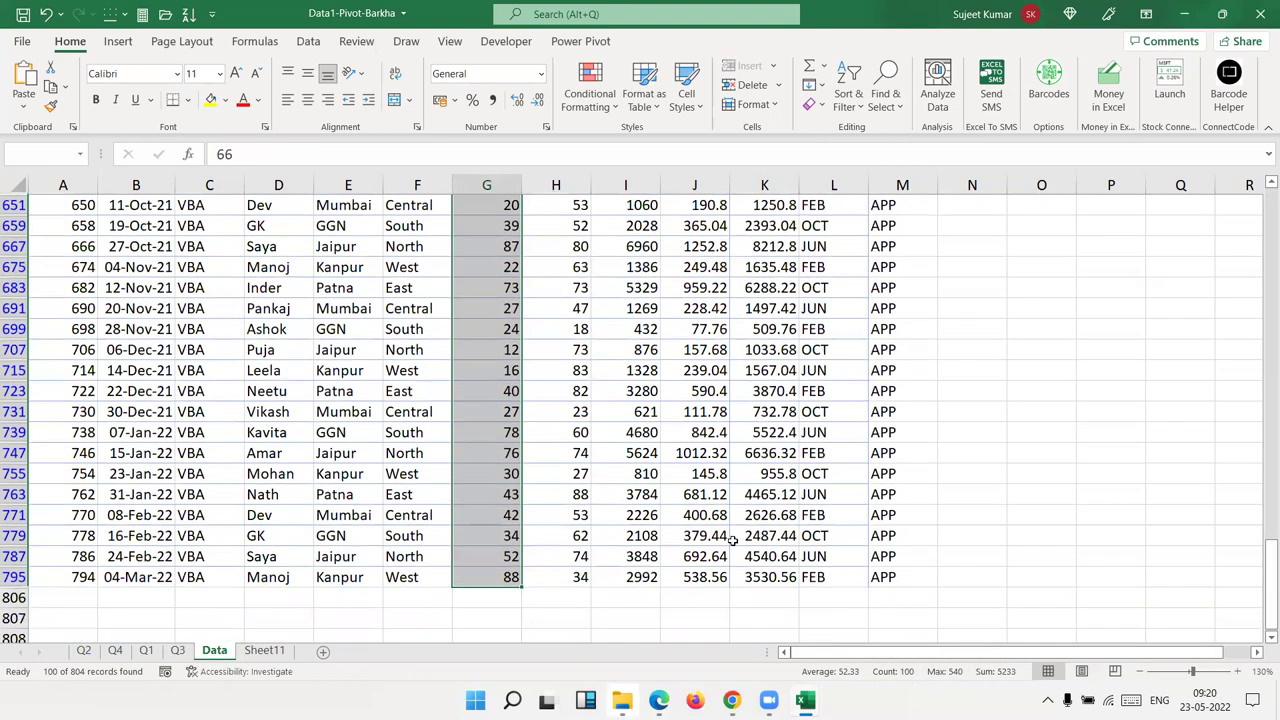
scroll(733, 540, up, 1)
scroll(733, 540, up, 1)
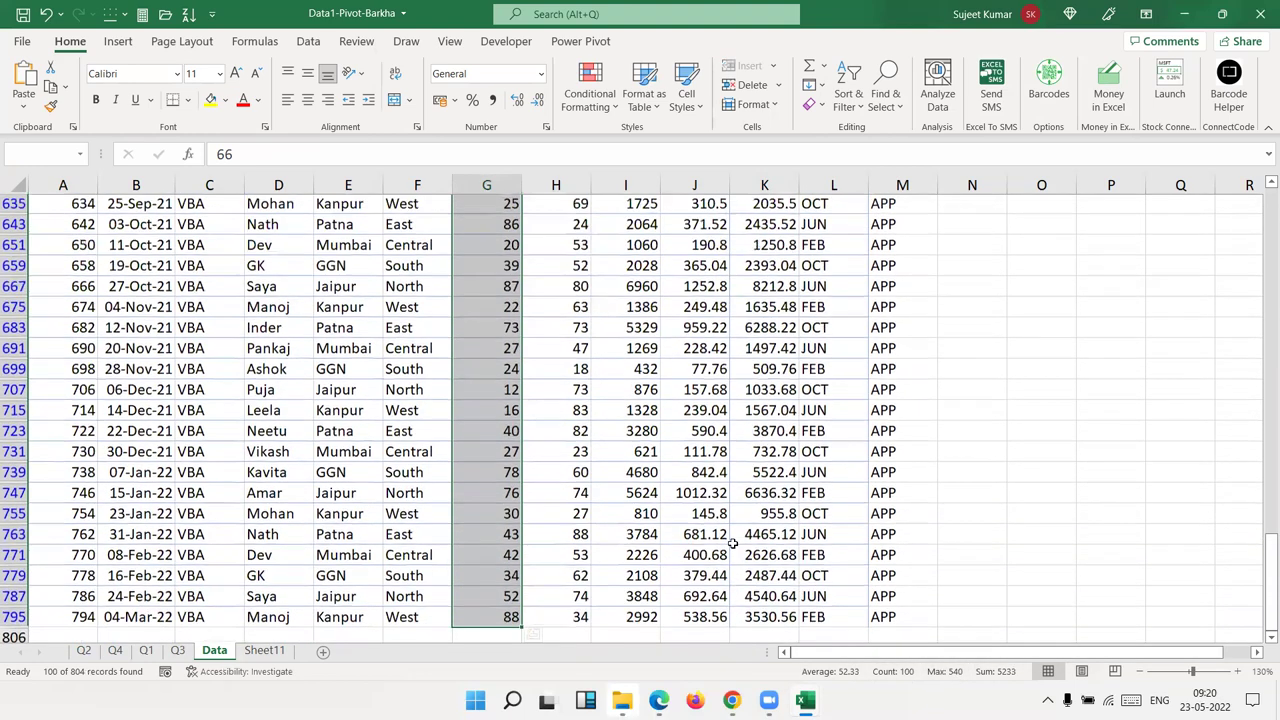
scroll(733, 540, up, 3)
scroll(733, 540, up, 3)
scroll(720, 411, up, 2)
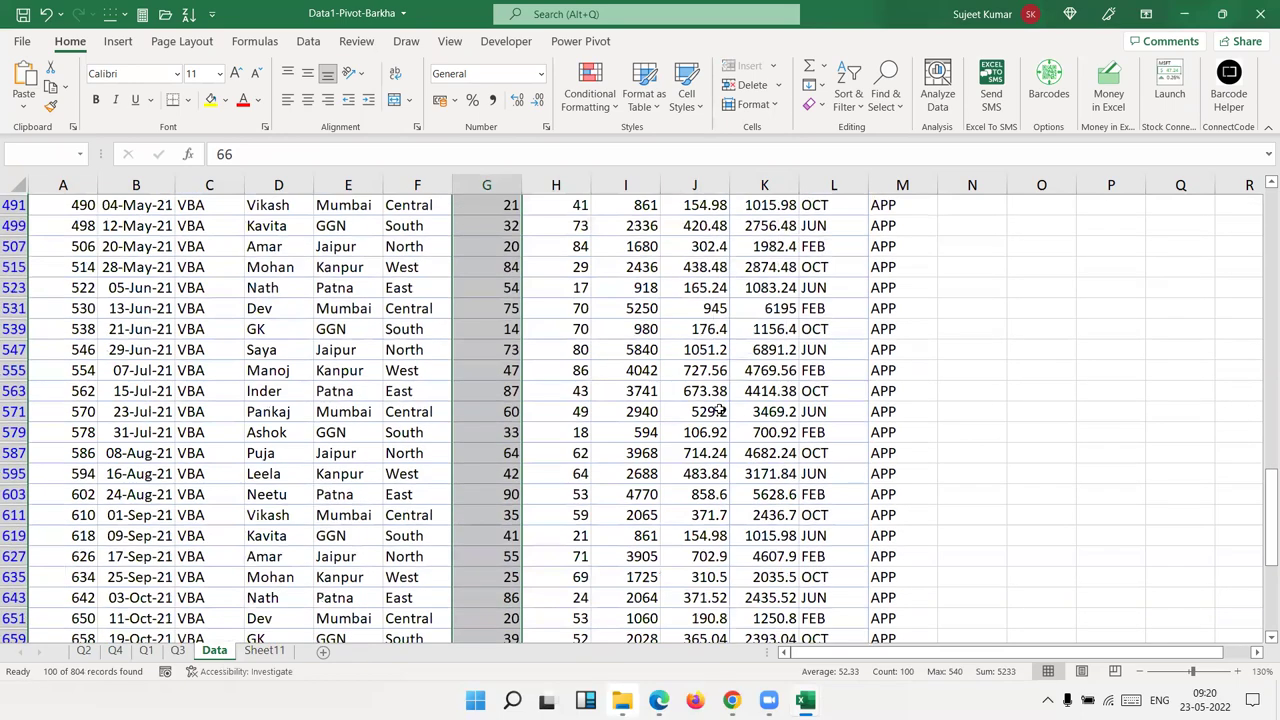
scroll(720, 411, up, 3)
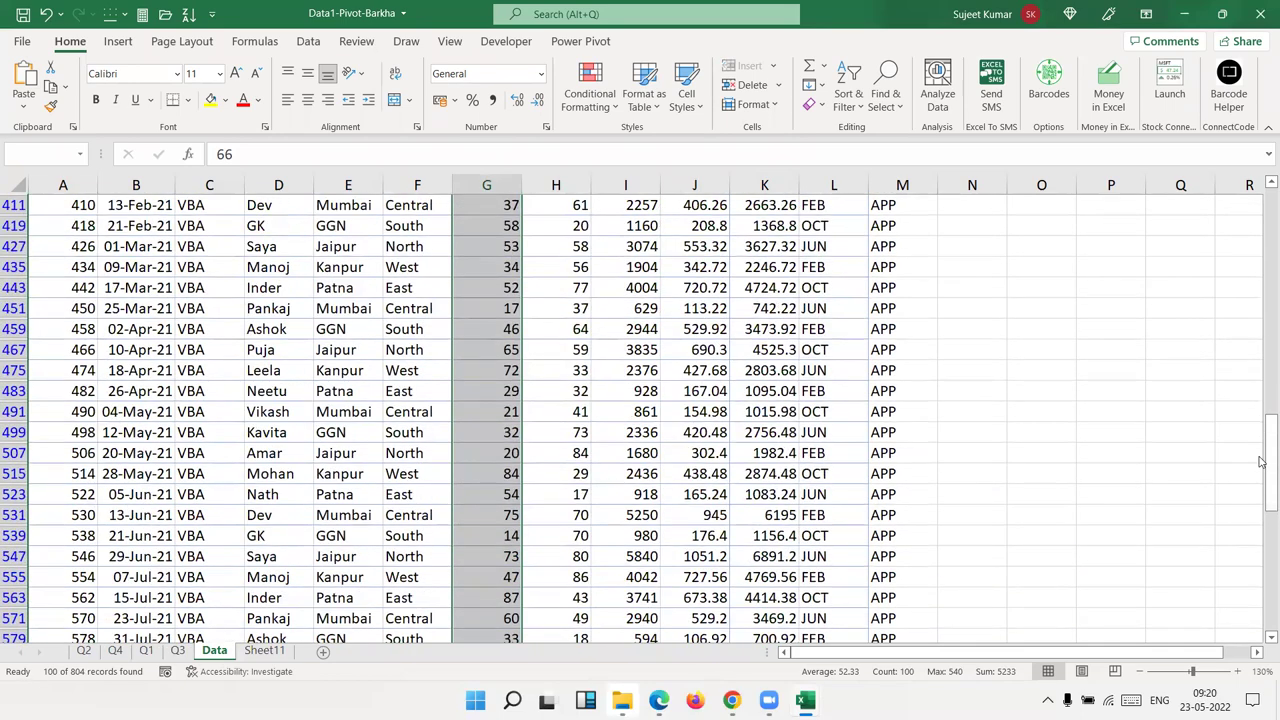
drag(1262, 460, 1262, 464)
drag(1262, 410, 1262, 300)
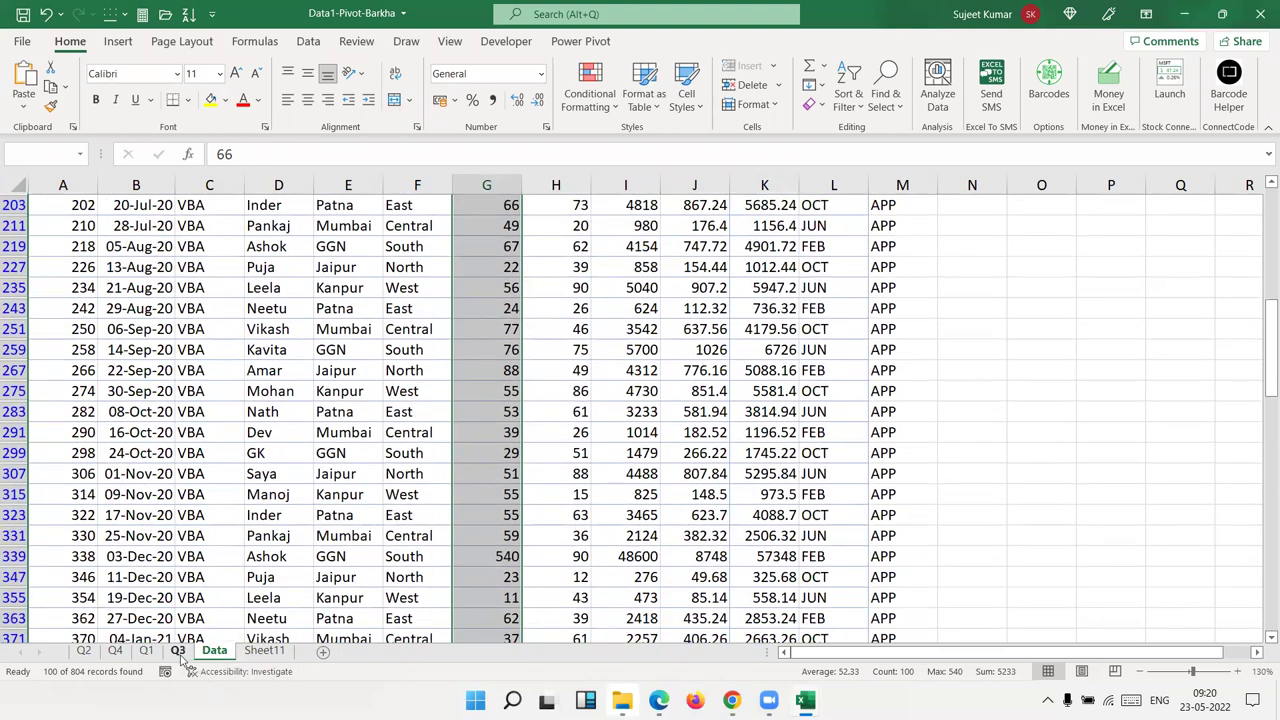
Step: Refresh the Q4 pivot report from its right-click menu
click(115, 650)
right_click(149, 330)
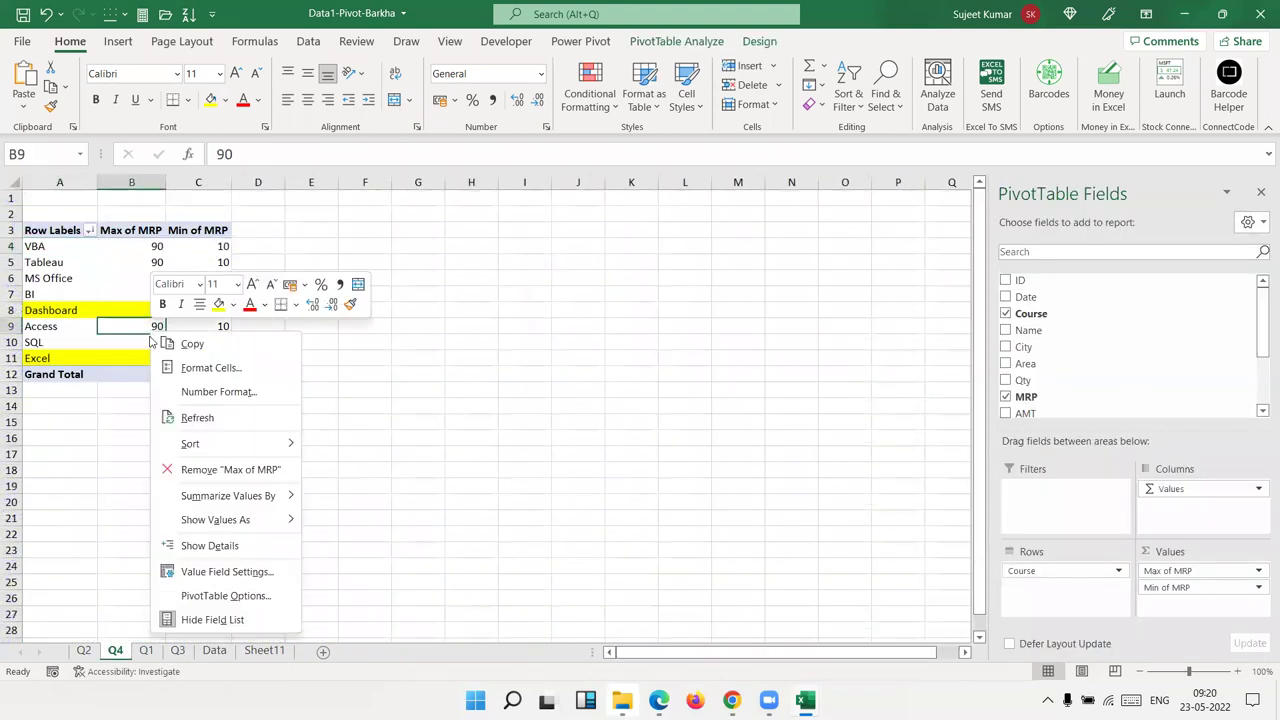
click(198, 421)
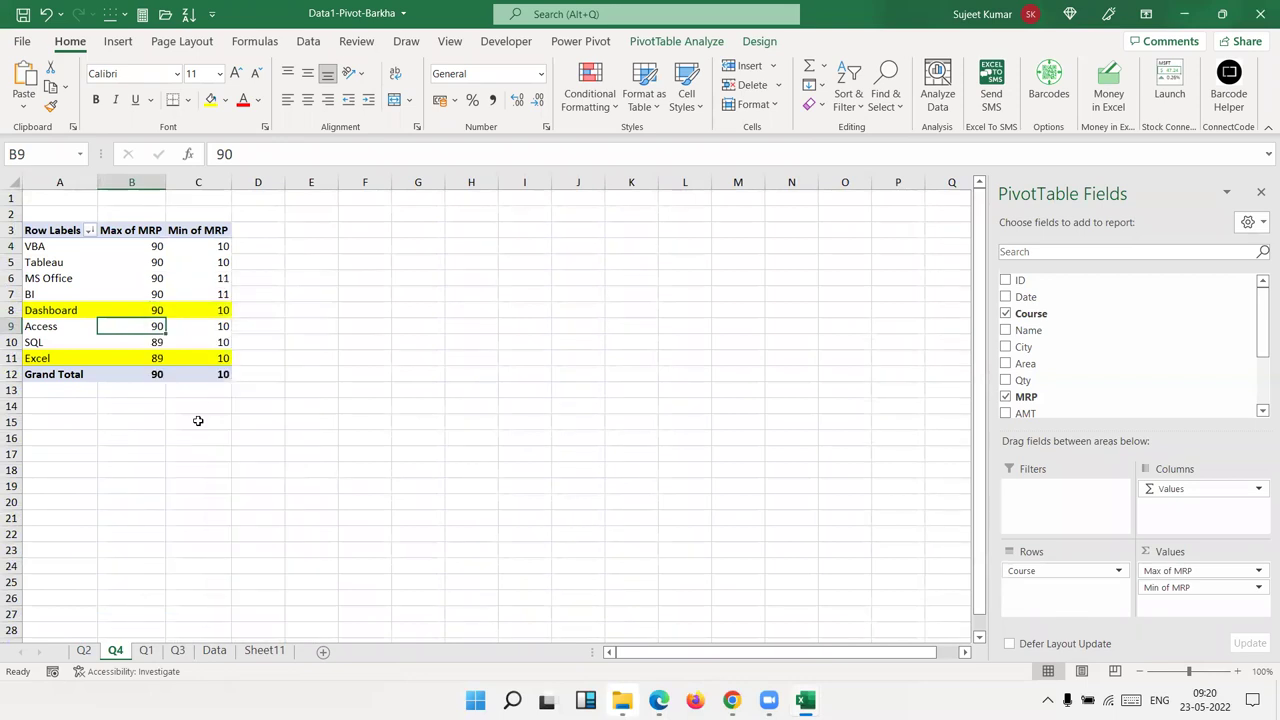
right_click(134, 309)
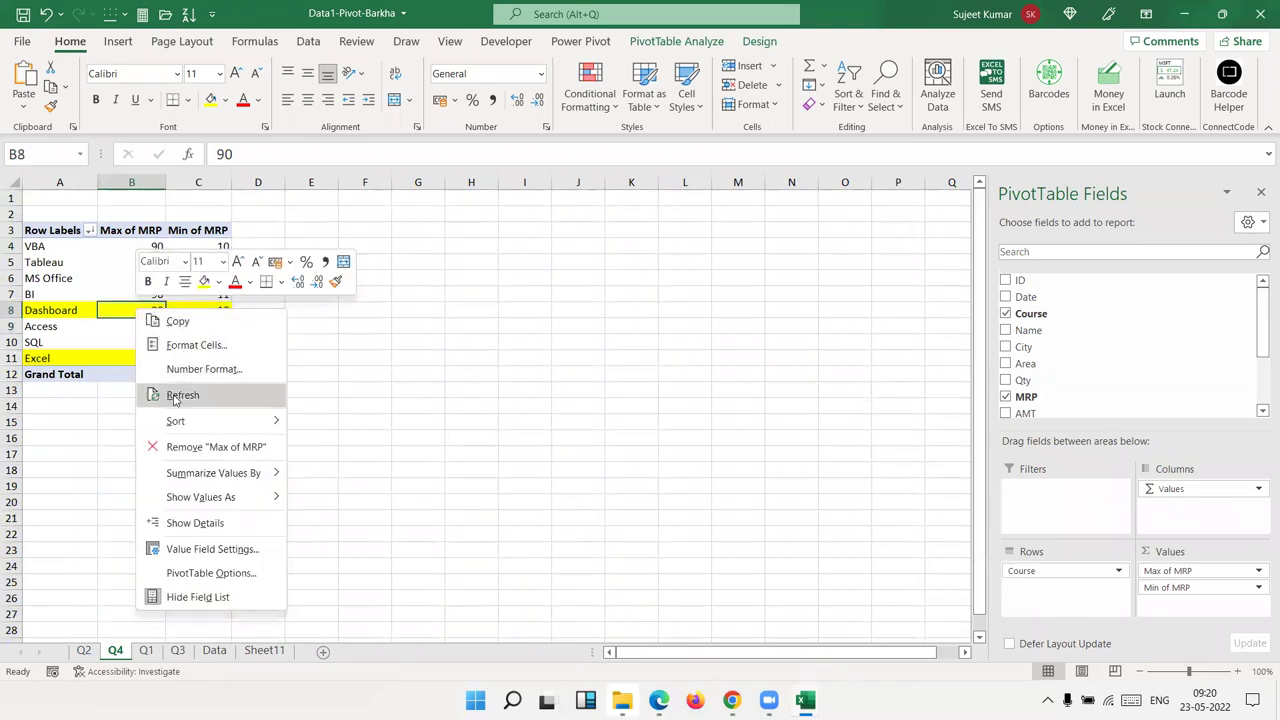
click(174, 396)
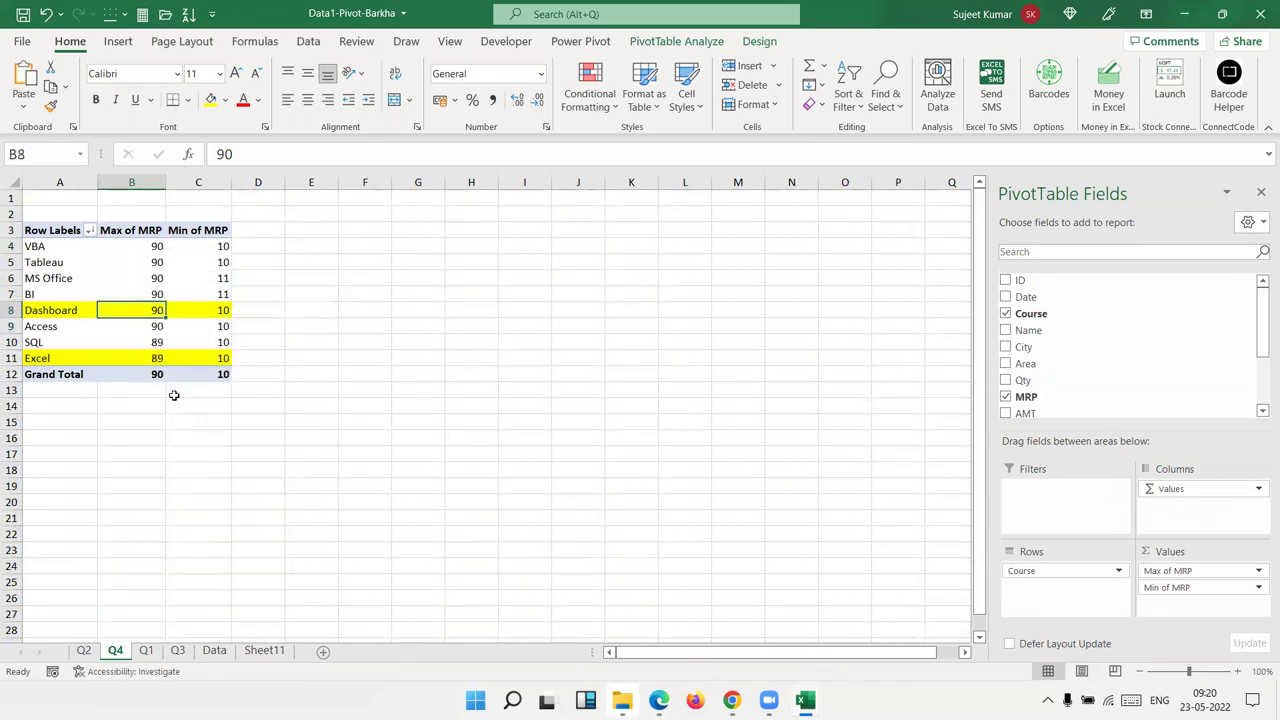
click(223, 640)
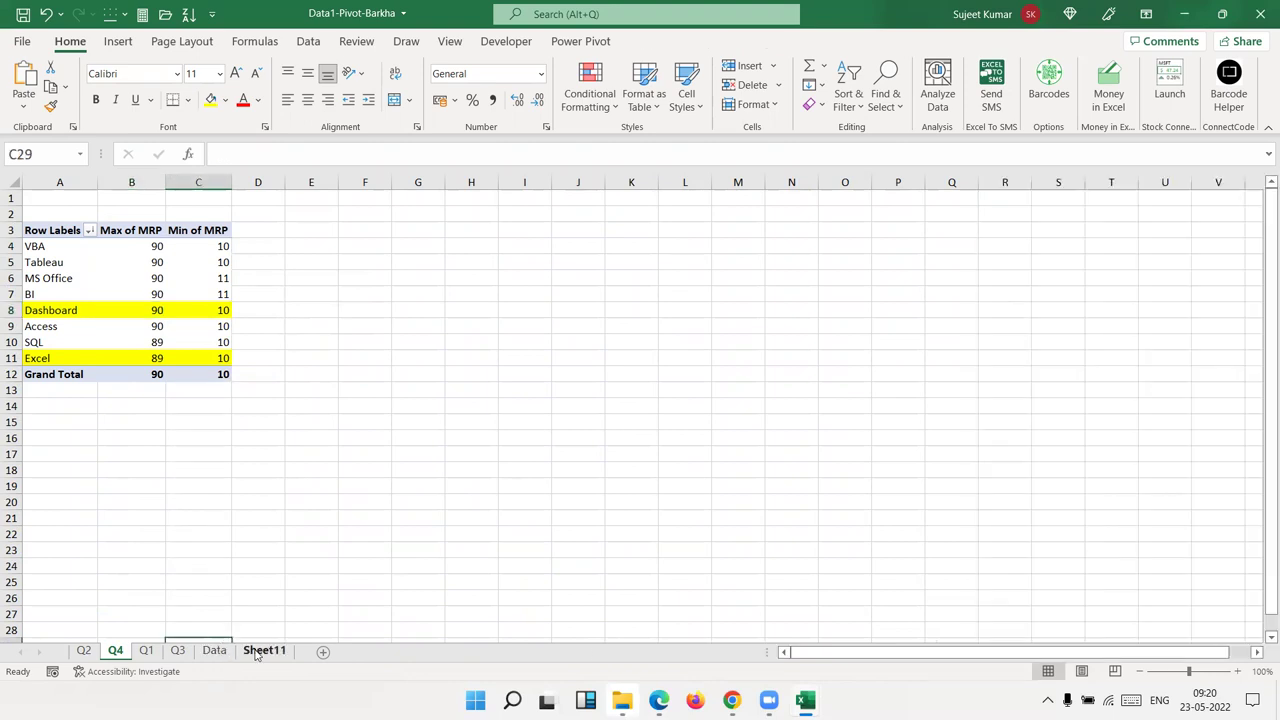
Step: On the Data sheet, select the MRP column and change H699 from 18 to 95
click(214, 650)
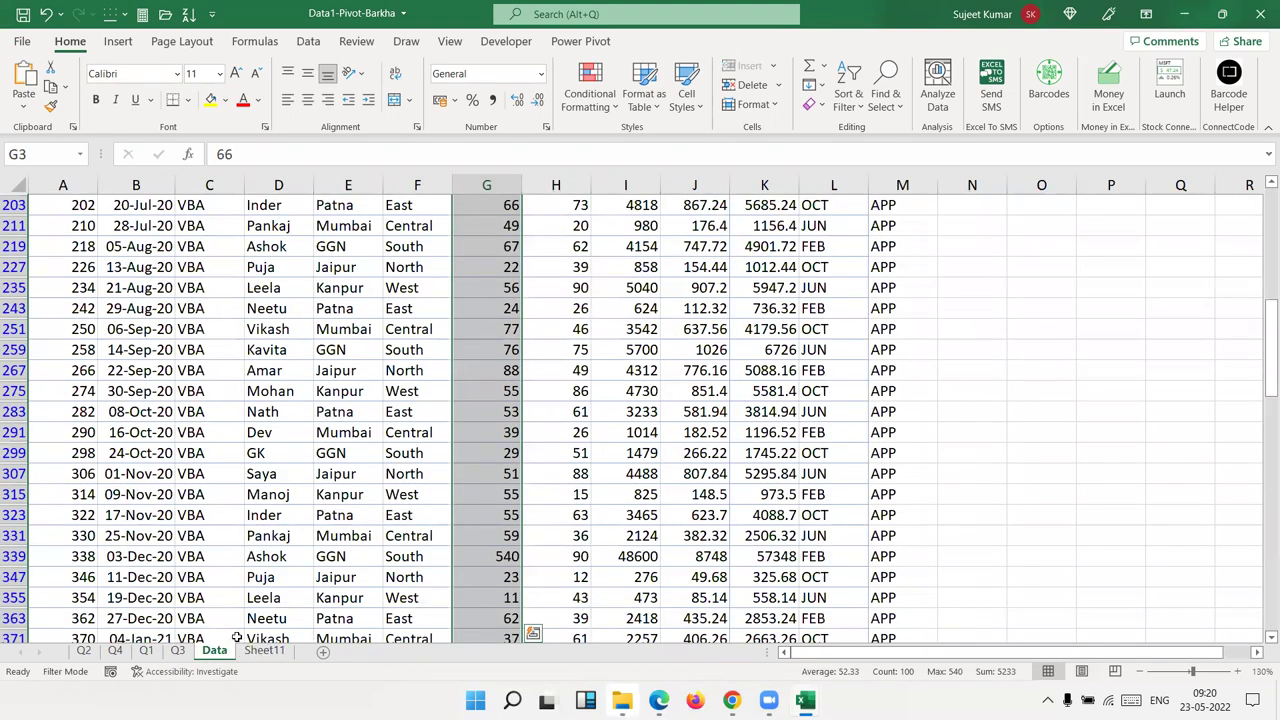
key(ctrl+Up)
key(Down)
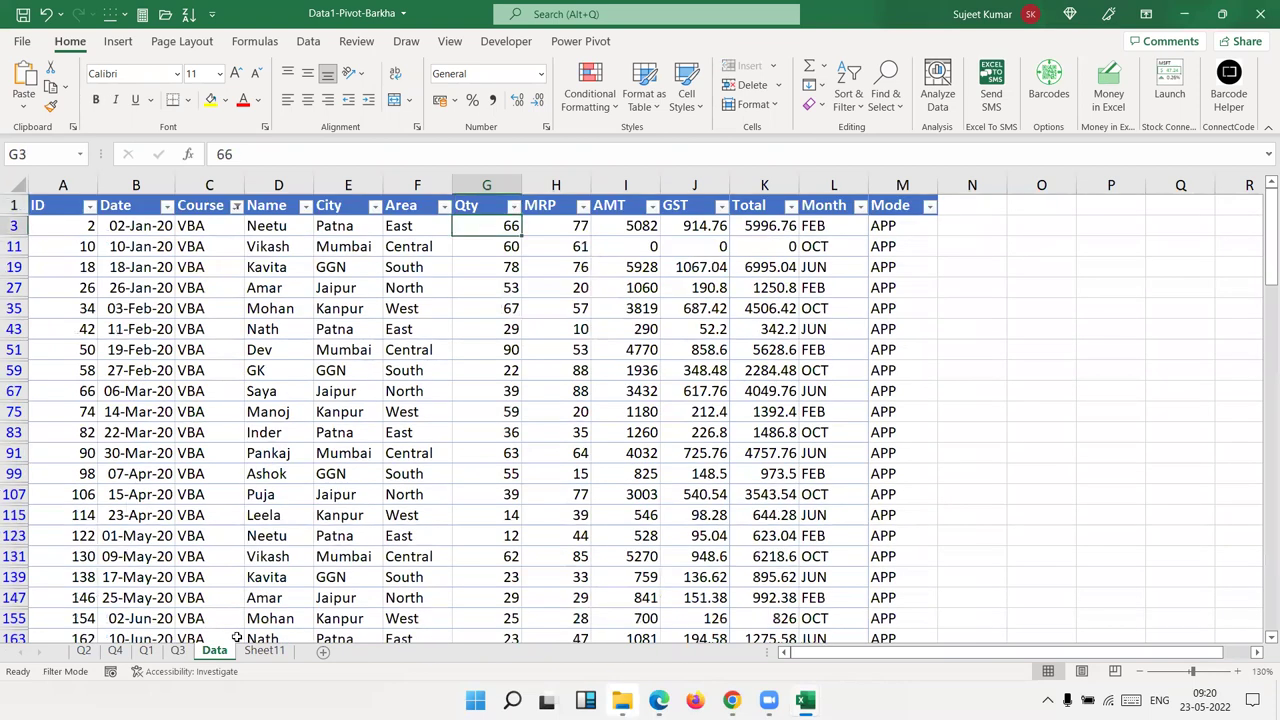
key(Right)
key(ctrl+shift+Down)
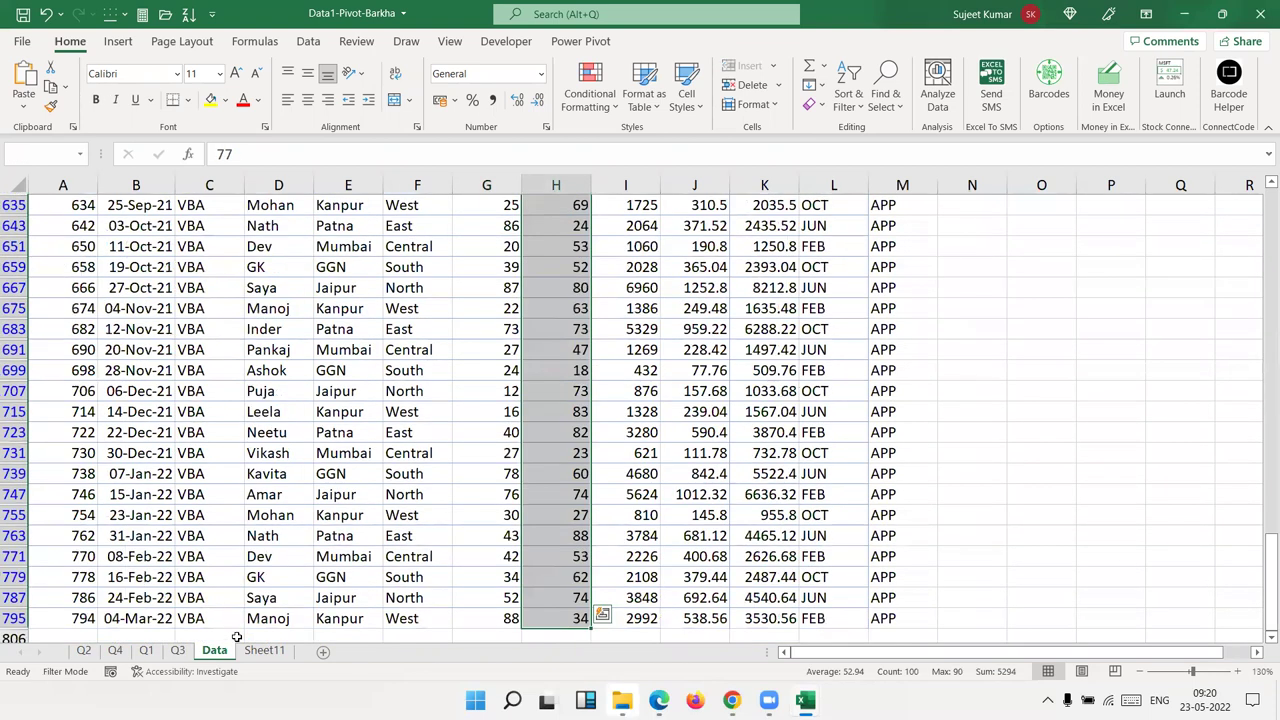
click(552, 371)
text(95)
key(Return)
Step: Refresh the Q4 pivot so VBA's Max of MRP in B4 shows 95
click(115, 650)
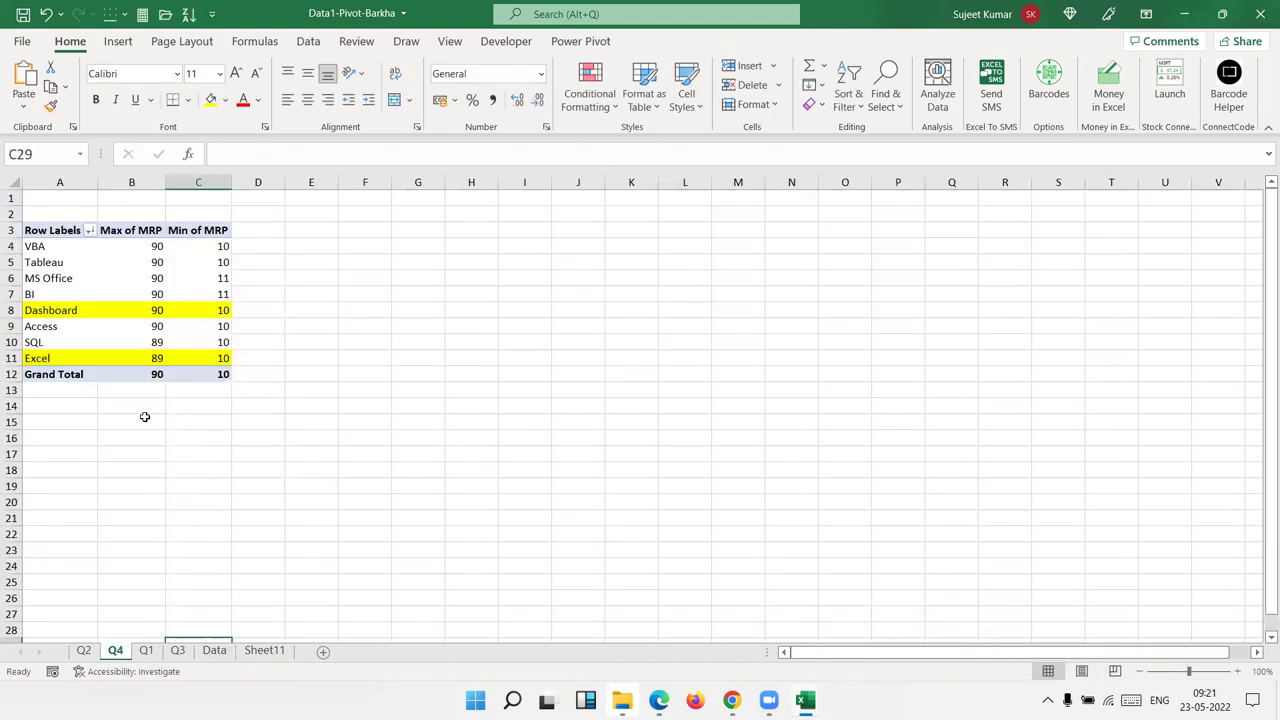
right_click(158, 295)
mouse_move(215, 410)
click(210, 384)
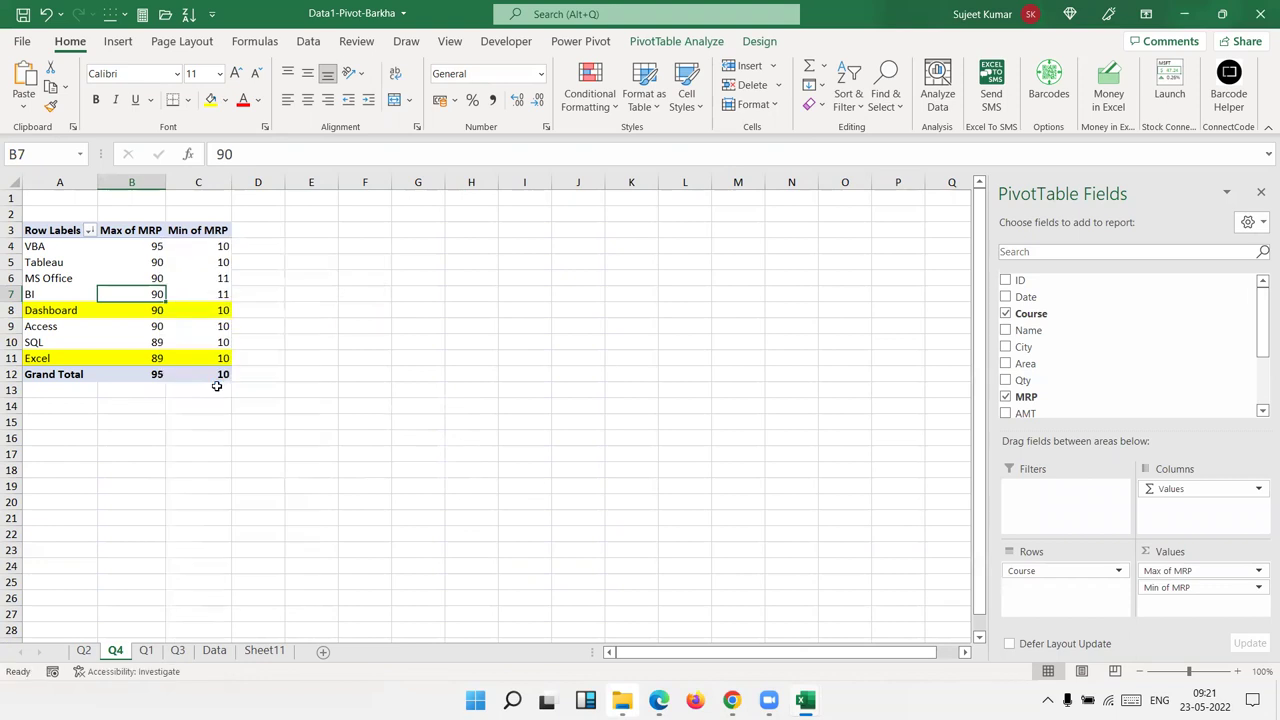
click(158, 247)
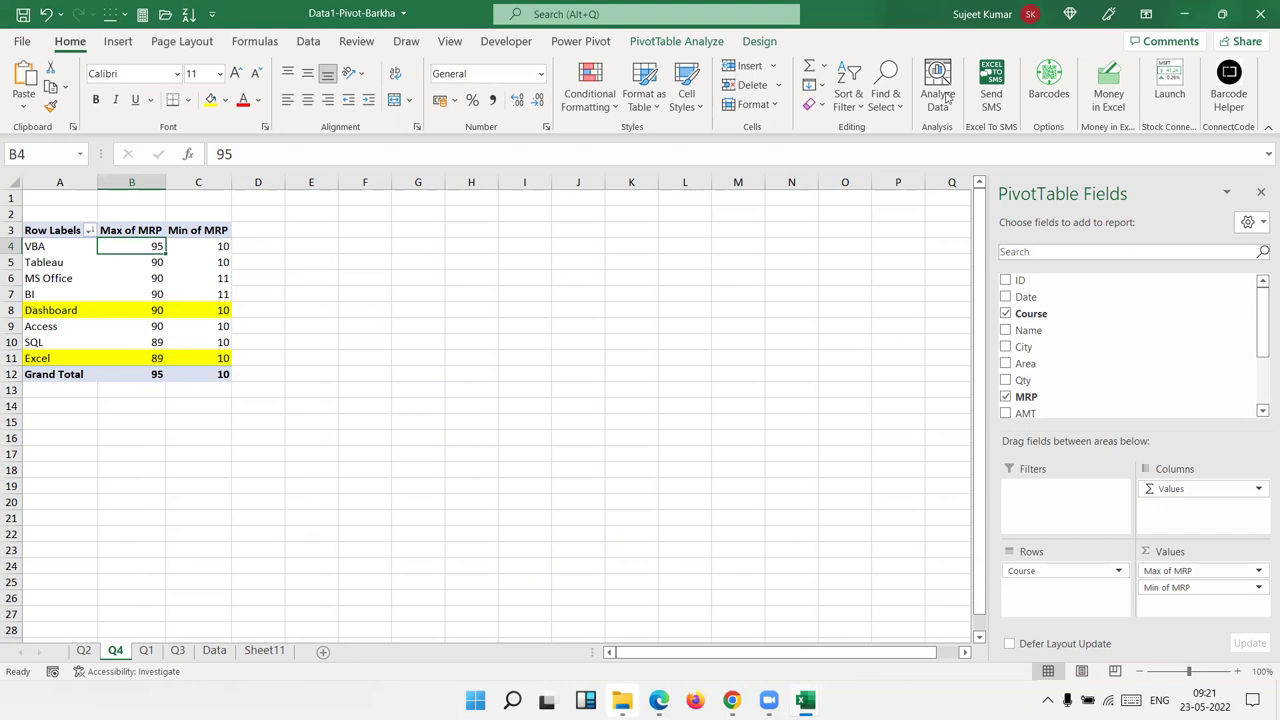
Step: Review the Show Values As options in Min of MRP's Value Field Settings, closing unchanged
click(946, 97)
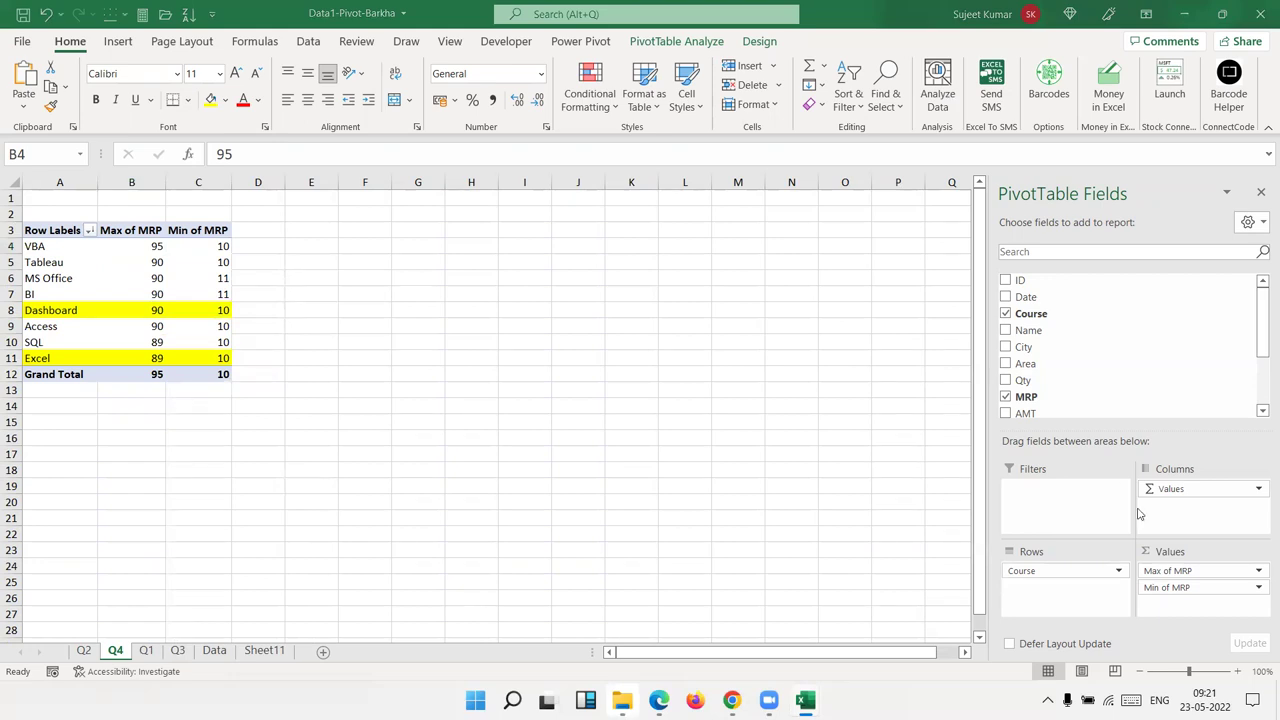
click(1258, 587)
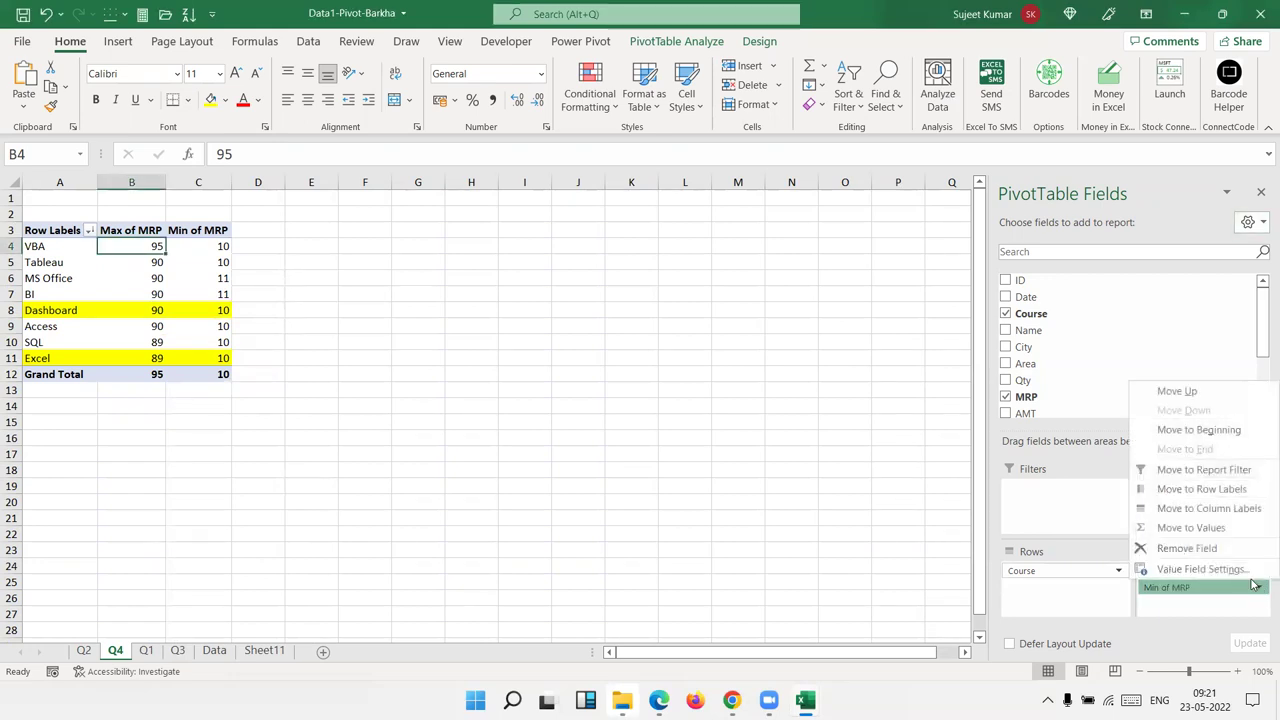
click(1245, 569)
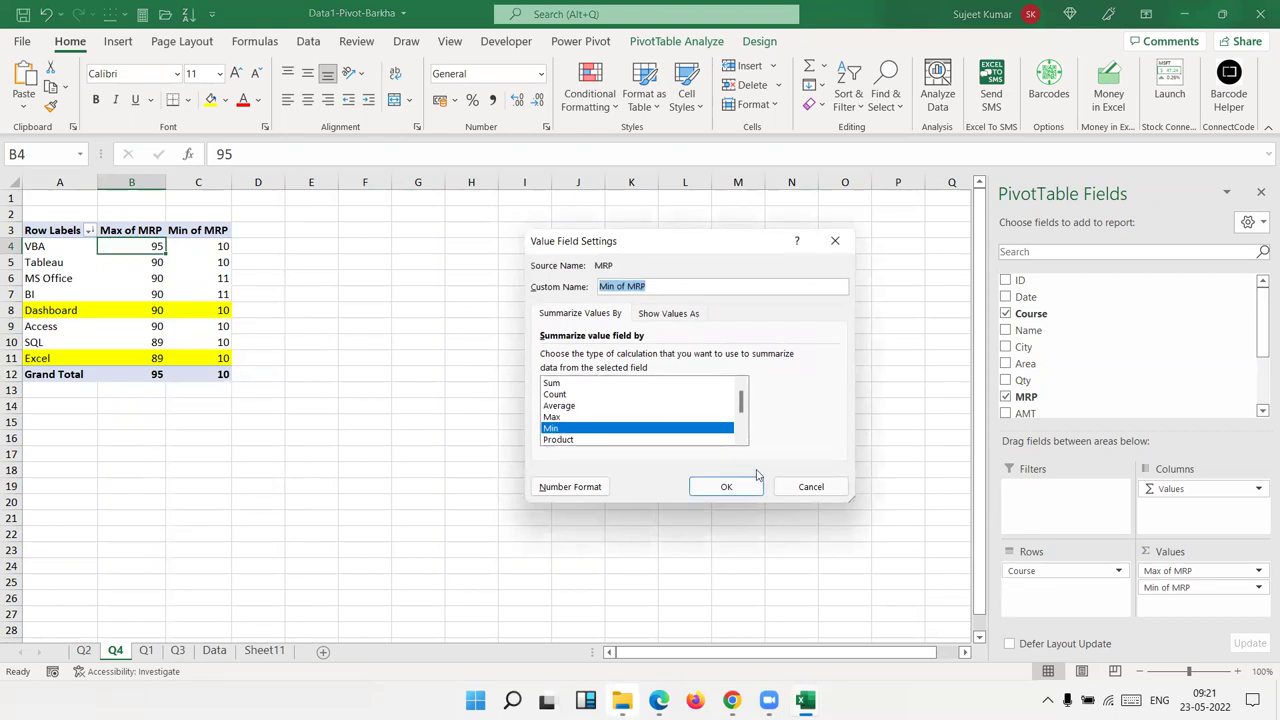
click(700, 318)
click(673, 358)
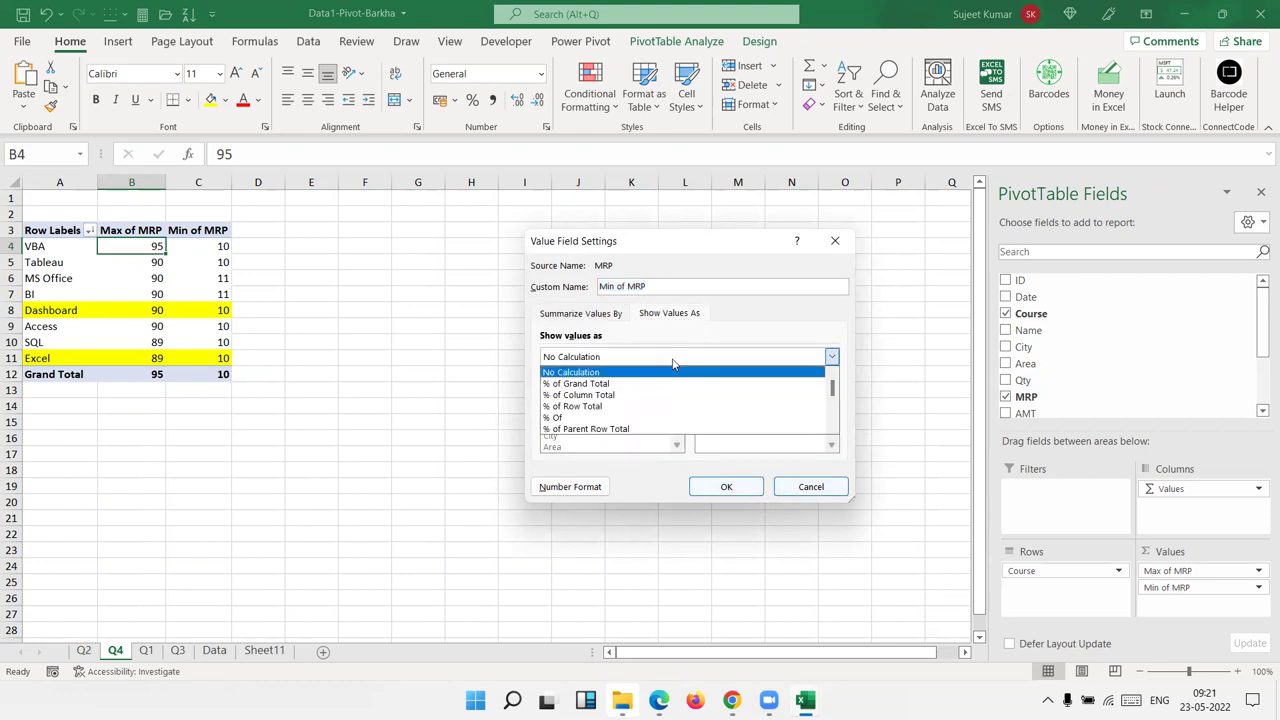
click(673, 360)
click(835, 241)
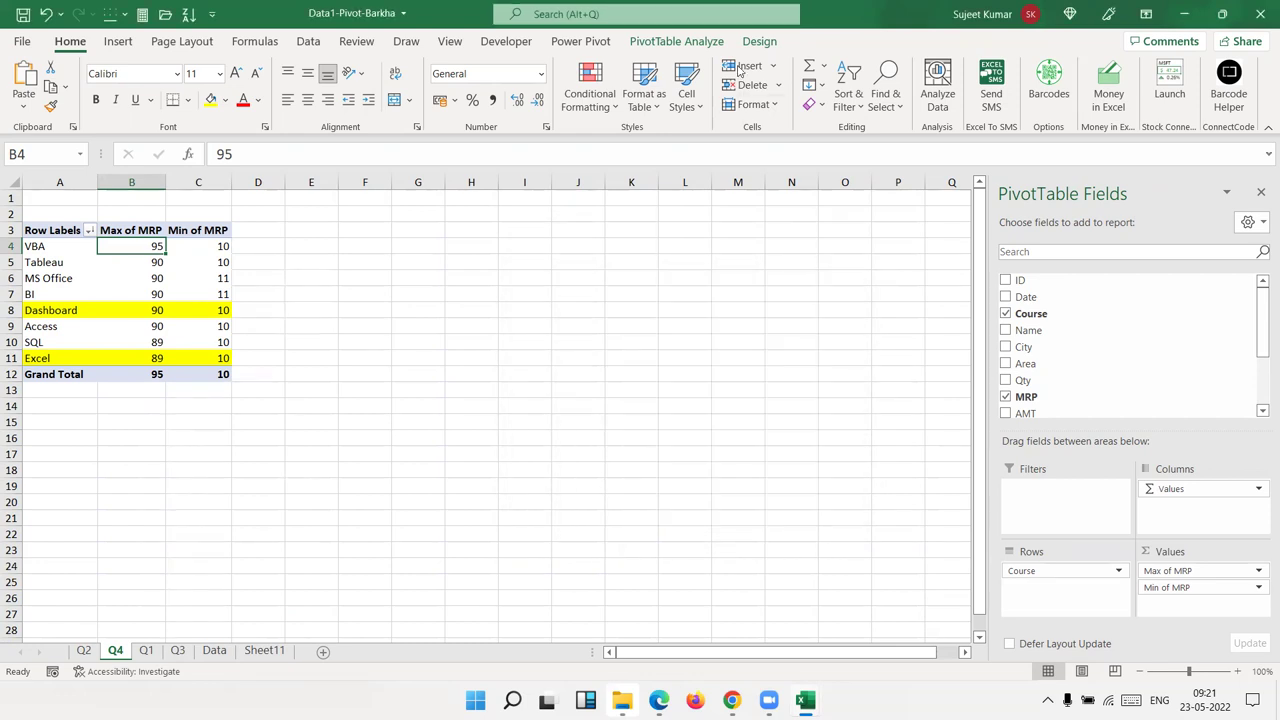
Step: Open Calculated Field under PivotTable Analyze's Fields, Items & Sets, then close it without adding
click(655, 40)
click(808, 100)
click(811, 129)
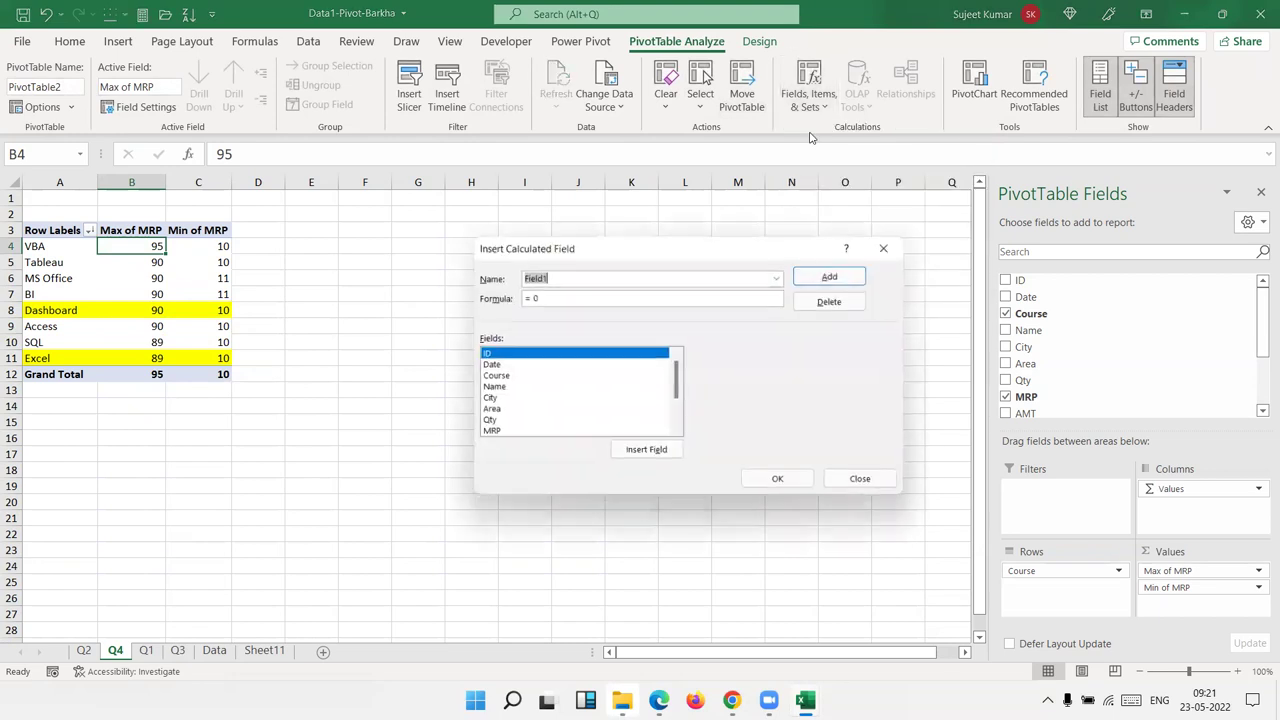
click(883, 248)
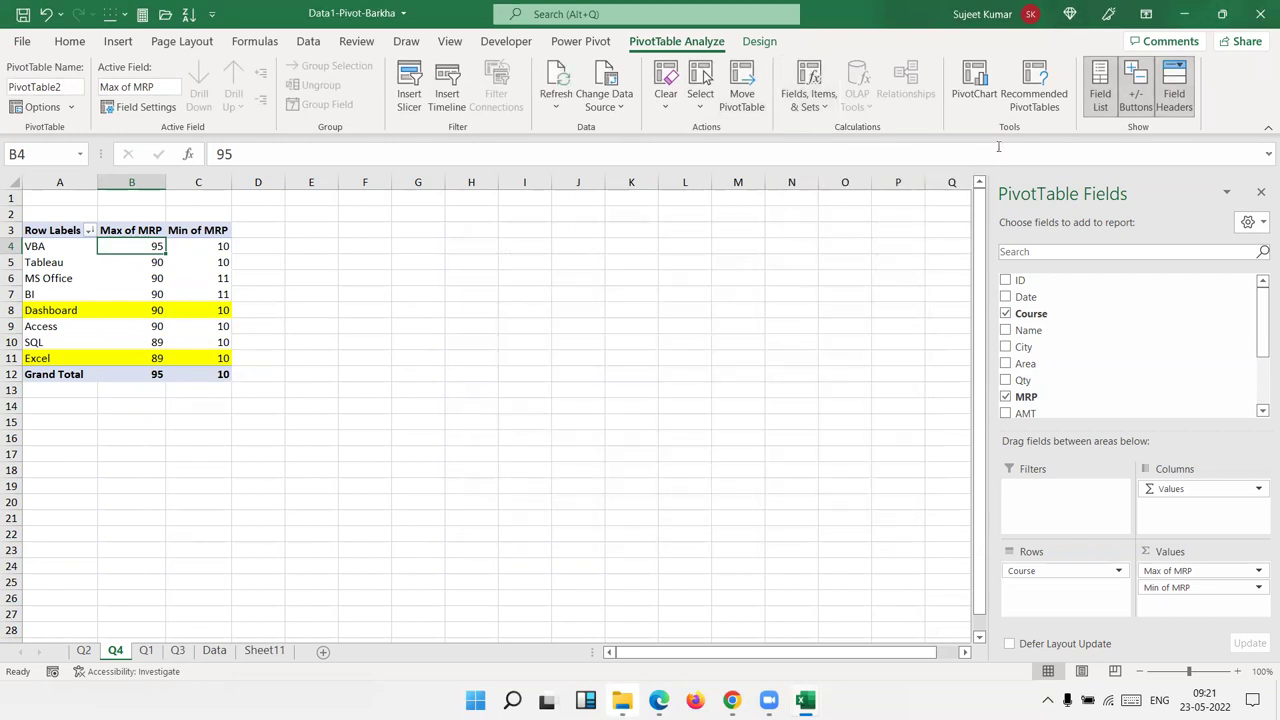